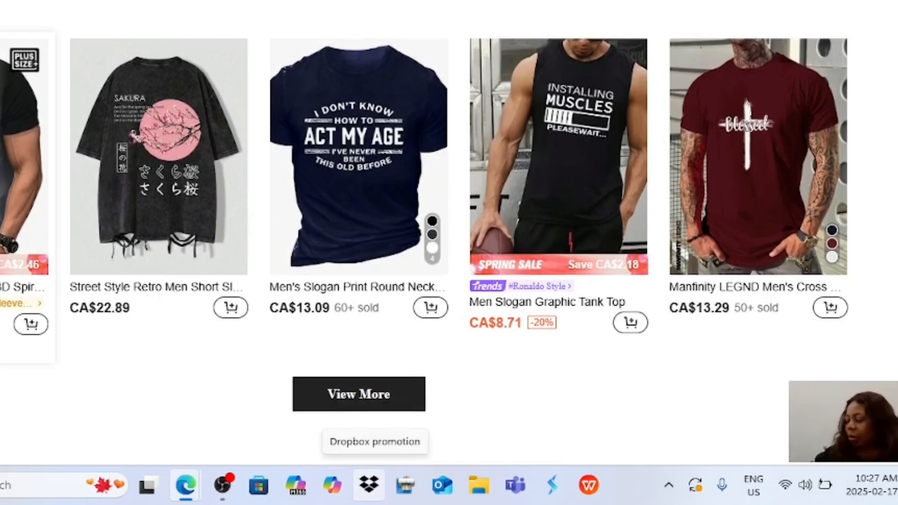
{"action": "scroll", "coordinate": [449, 210], "scroll_direction": "up", "scroll_amount": 2}
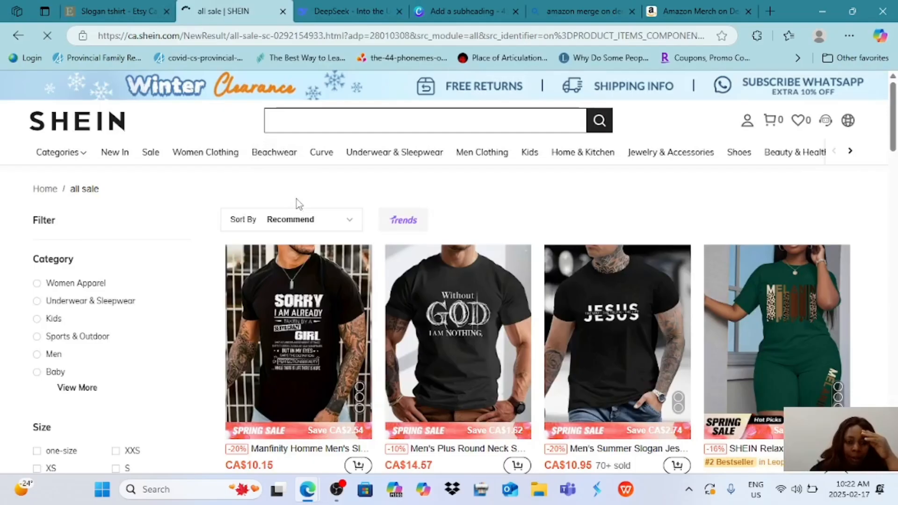
{"action": "scroll", "coordinate": [427, 332], "scroll_direction": "down", "scroll_amount": 1}
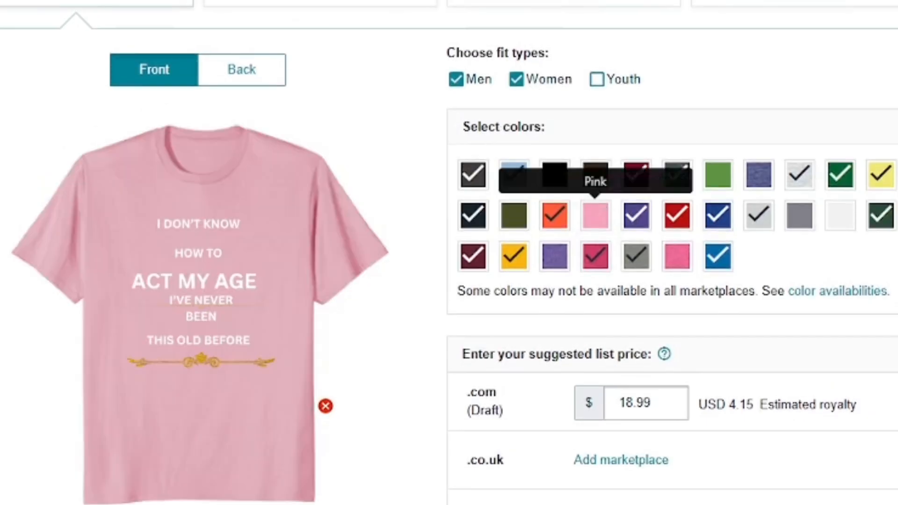
{"action": "scroll", "coordinate": [636, 219], "scroll_direction": "up", "scroll_amount": 1}
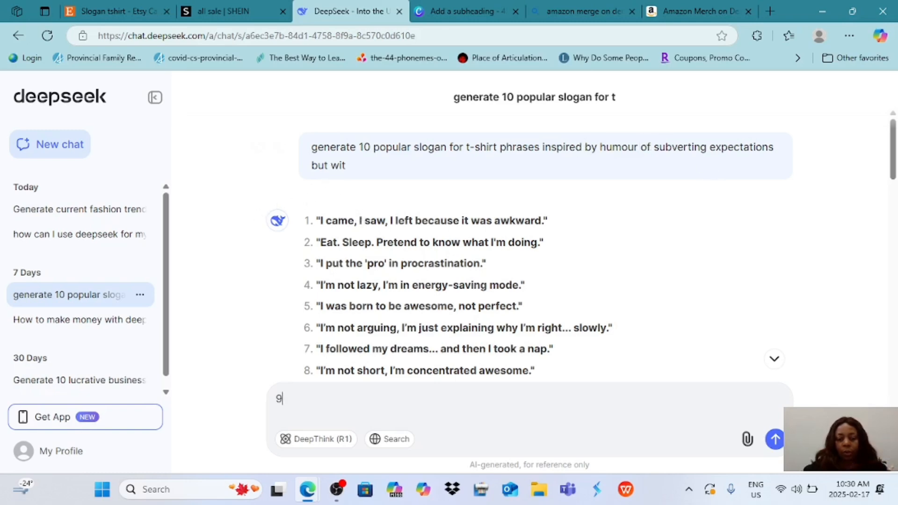
Read through the generated T-shirt slogans in the chat, covering the general humour list and the motivation-focused list.
{"action": "scroll", "coordinate": [362, 216], "scroll_direction": "down", "scroll_amount": 2}
{"action": "scroll", "coordinate": [268, 328], "scroll_direction": "down", "scroll_amount": 1}
{"action": "scroll", "coordinate": [268, 327], "scroll_direction": "up", "scroll_amount": 1}
{"action": "scroll", "coordinate": [268, 328], "scroll_direction": "down", "scroll_amount": 1}
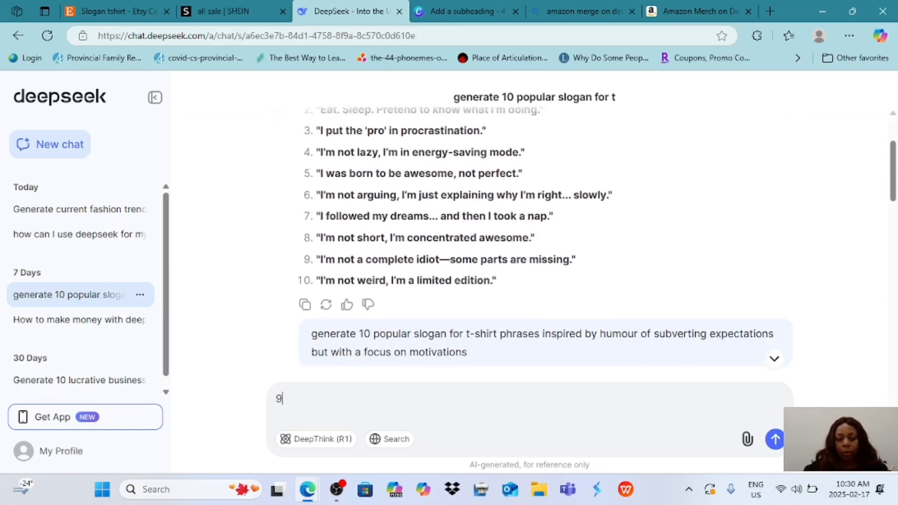
{"action": "scroll", "coordinate": [268, 345], "scroll_direction": "up", "scroll_amount": 3}
{"action": "scroll", "coordinate": [268, 345], "scroll_direction": "down", "scroll_amount": 3}
{"action": "scroll", "coordinate": [268, 346], "scroll_direction": "up", "scroll_amount": 1}
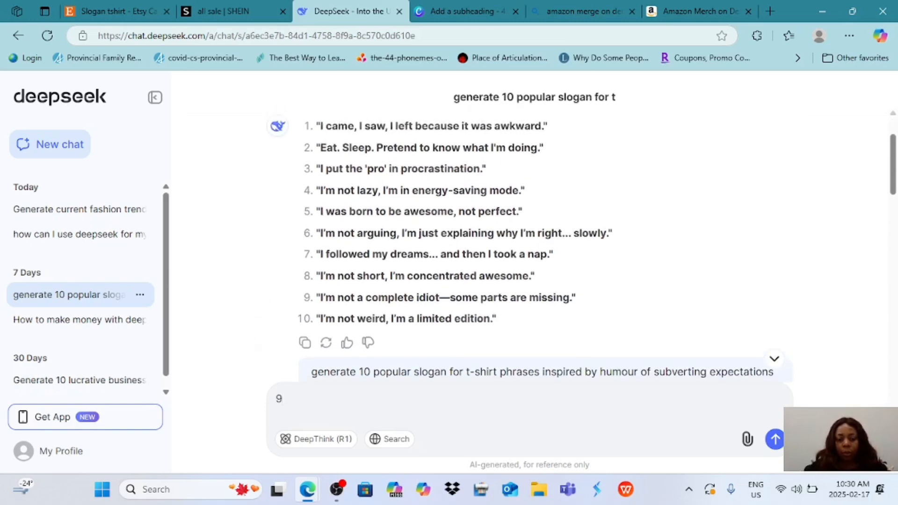
{"action": "scroll", "coordinate": [268, 346], "scroll_direction": "down", "scroll_amount": 1}
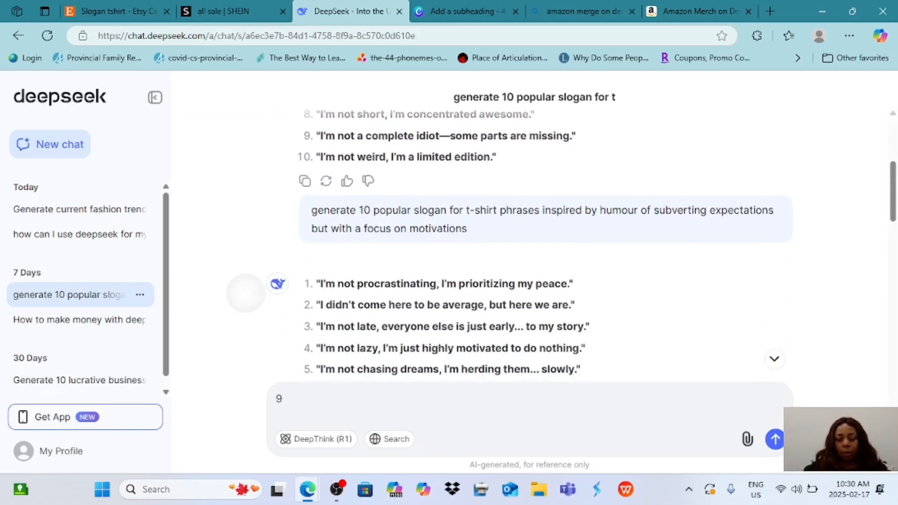
{"action": "scroll", "coordinate": [514, 234], "scroll_direction": "down", "scroll_amount": 4}
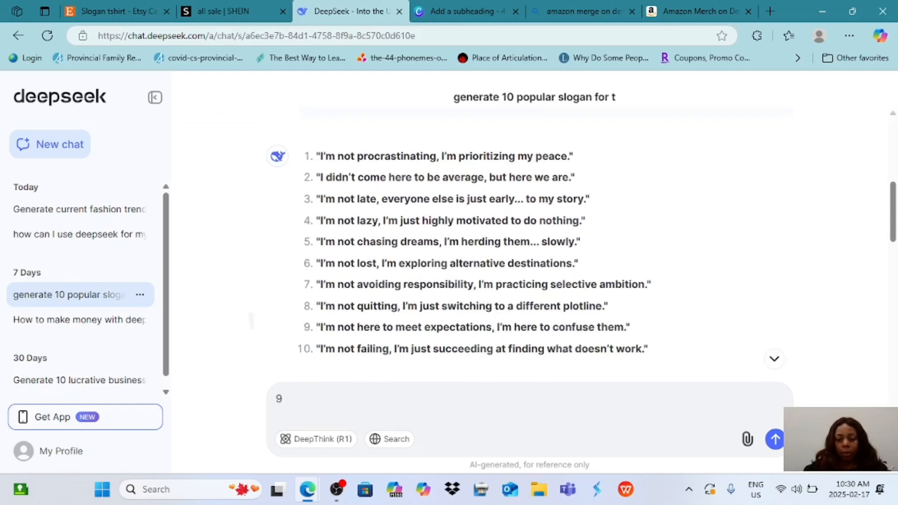
{"action": "scroll", "coordinate": [258, 320], "scroll_direction": "down", "scroll_amount": 1}
{"action": "scroll", "coordinate": [258, 320], "scroll_direction": "up", "scroll_amount": 1}
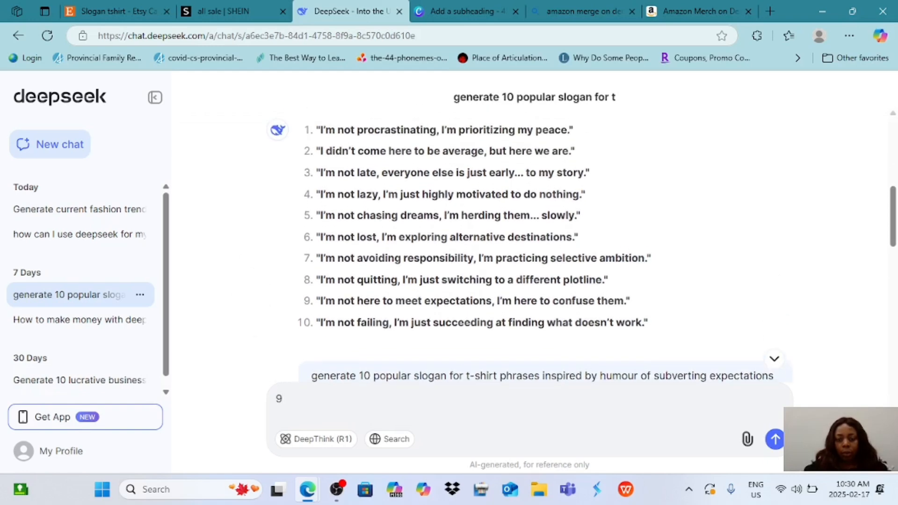
Examine the generated T-shirt slogans that focus on mothers.
{"action": "scroll", "coordinate": [257, 320], "scroll_direction": "down", "scroll_amount": 1}
{"action": "scroll", "coordinate": [257, 320], "scroll_direction": "down", "scroll_amount": 1}
{"action": "scroll", "coordinate": [240, 272], "scroll_direction": "down", "scroll_amount": 1}
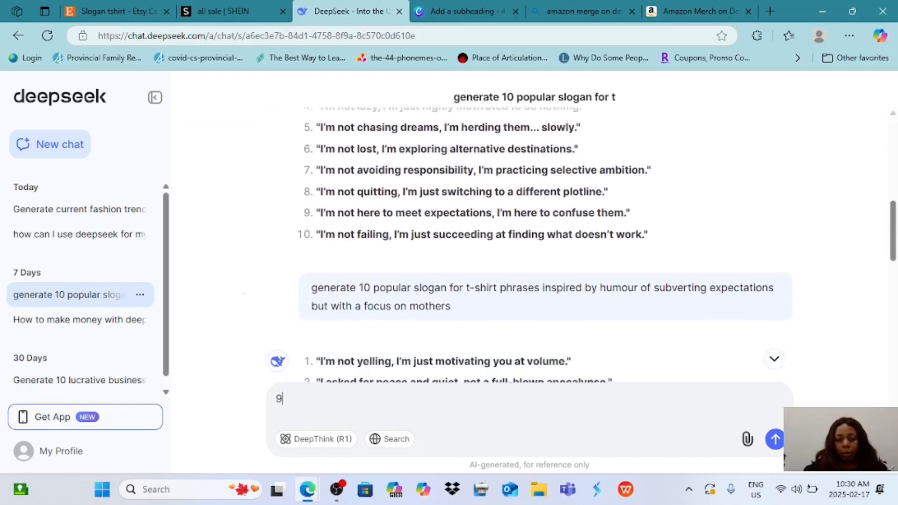
{"action": "scroll", "coordinate": [241, 272], "scroll_direction": "down", "scroll_amount": 1}
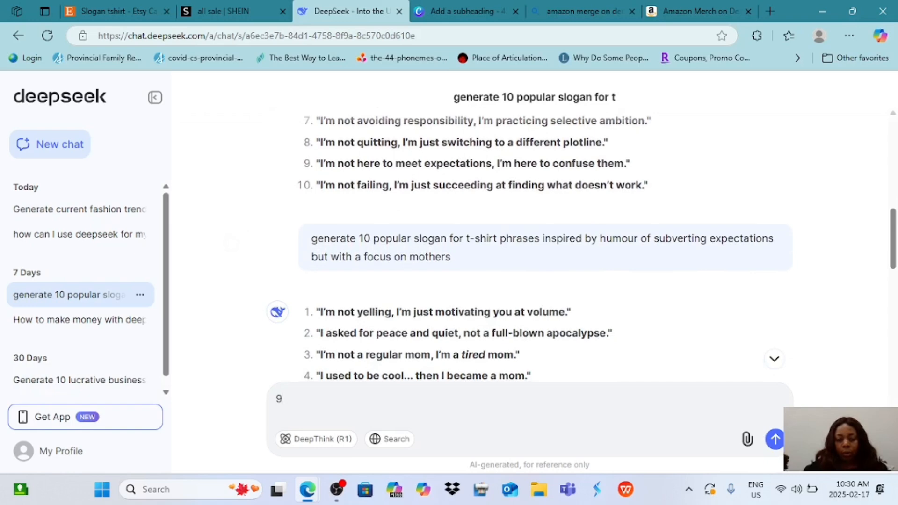
{"action": "scroll", "coordinate": [244, 292], "scroll_direction": "down", "scroll_amount": 1}
{"action": "scroll", "coordinate": [244, 293], "scroll_direction": "down", "scroll_amount": 1}
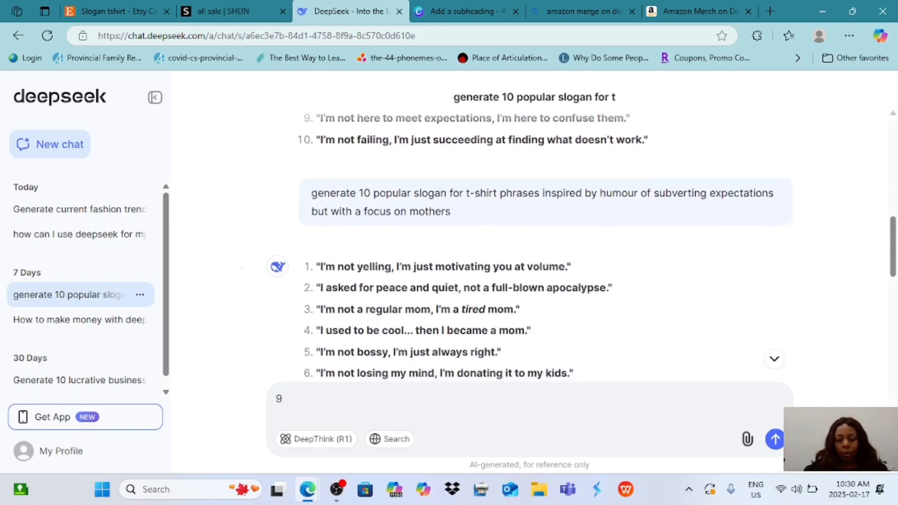
{"action": "scroll", "coordinate": [529, 243], "scroll_direction": "down", "scroll_amount": 3}
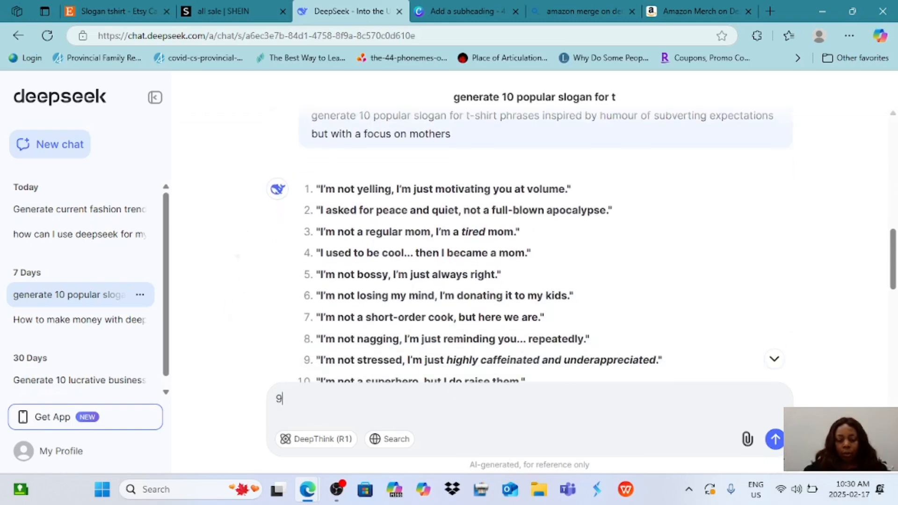
{"action": "scroll", "coordinate": [528, 244], "scroll_direction": "down", "scroll_amount": 1}
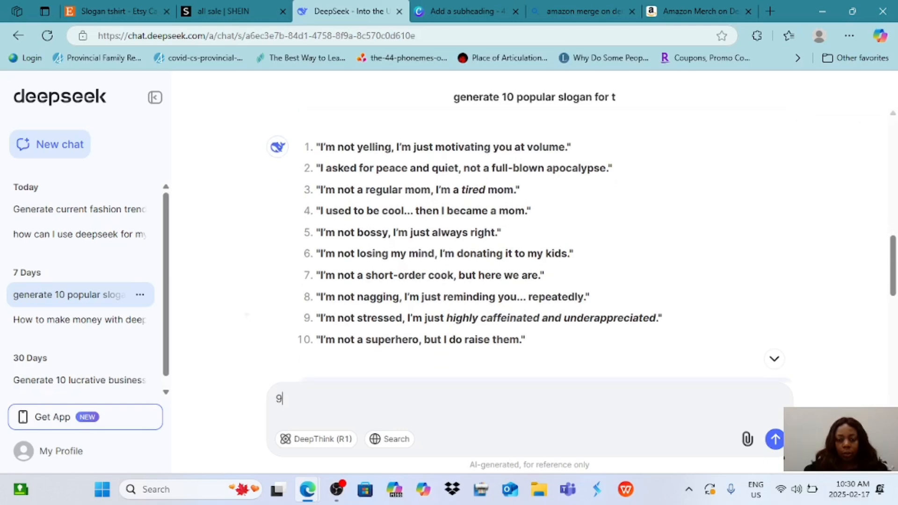
{"action": "scroll", "coordinate": [247, 311], "scroll_direction": "up", "scroll_amount": 2}
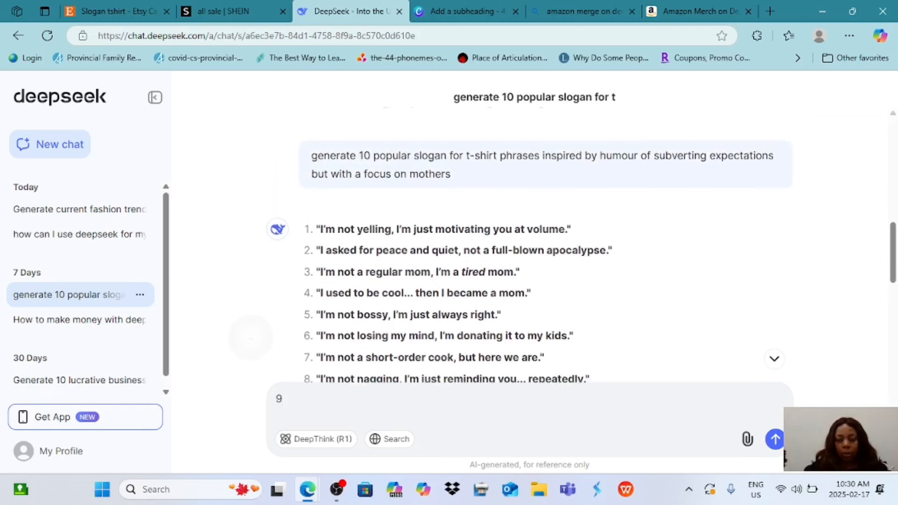
{"action": "scroll", "coordinate": [528, 239], "scroll_direction": "down", "scroll_amount": 3}
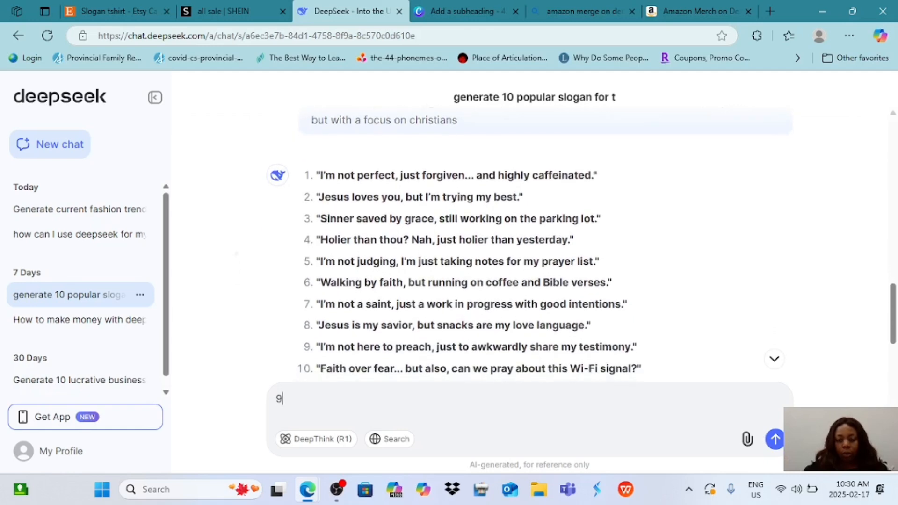
Review the generated T-shirt slogans that focus on Christians and on friendship.
{"action": "scroll", "coordinate": [531, 269], "scroll_direction": "up", "scroll_amount": 1}
{"action": "scroll", "coordinate": [239, 292], "scroll_direction": "down", "scroll_amount": 1}
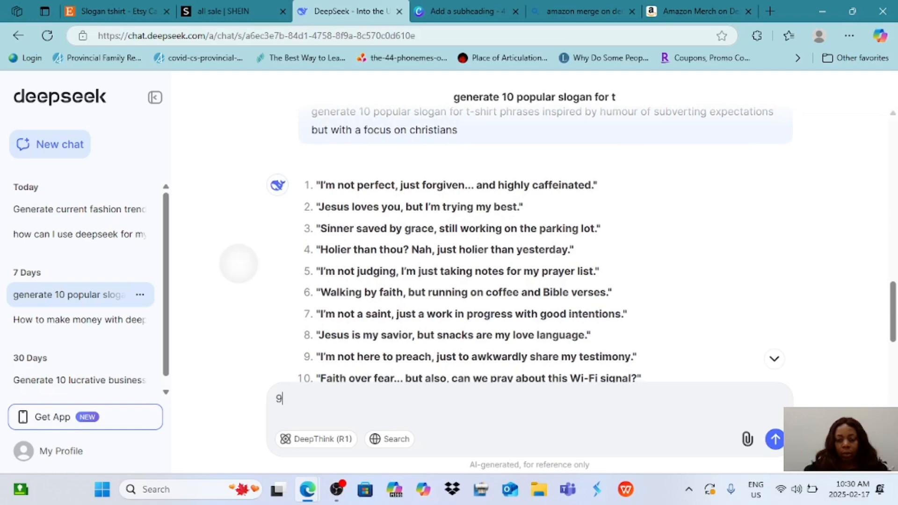
{"action": "scroll", "coordinate": [238, 263], "scroll_direction": "down", "scroll_amount": 1}
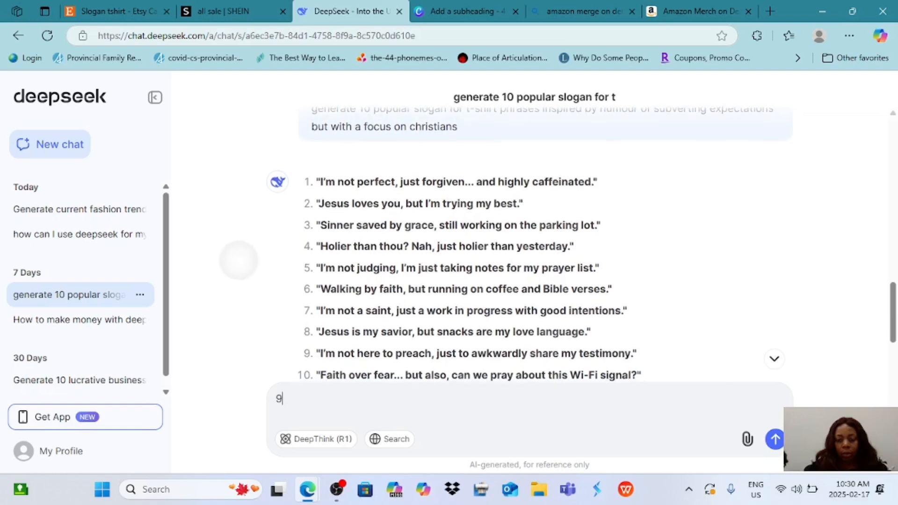
{"action": "scroll", "coordinate": [238, 259], "scroll_direction": "down", "scroll_amount": 1}
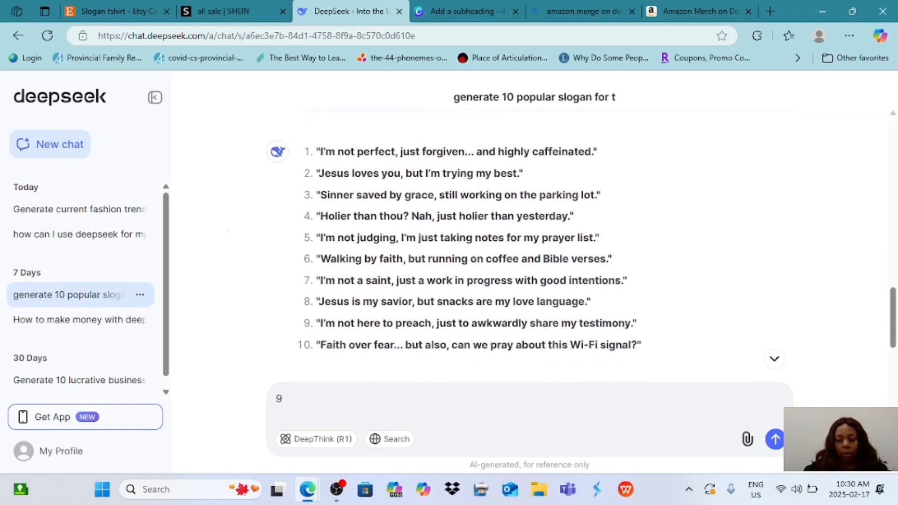
{"action": "scroll", "coordinate": [252, 295], "scroll_direction": "down", "scroll_amount": 1}
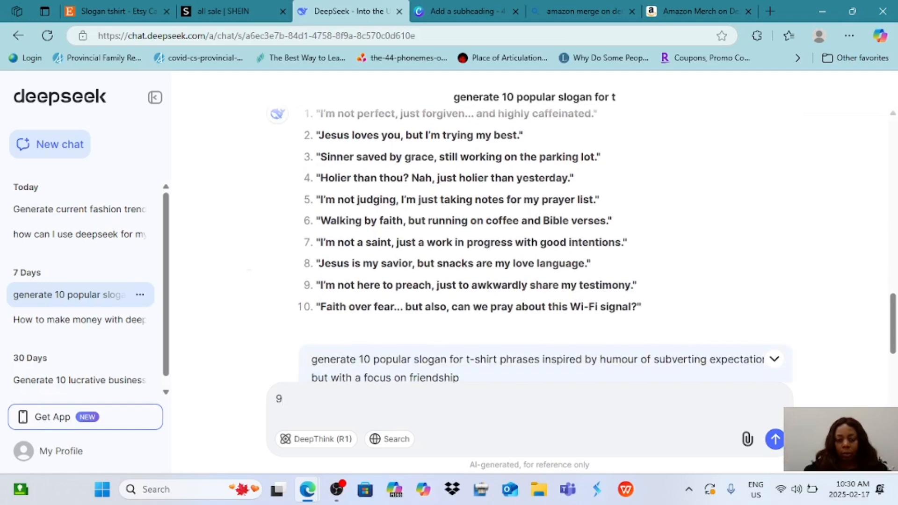
{"action": "scroll", "coordinate": [249, 267], "scroll_direction": "down", "scroll_amount": 1}
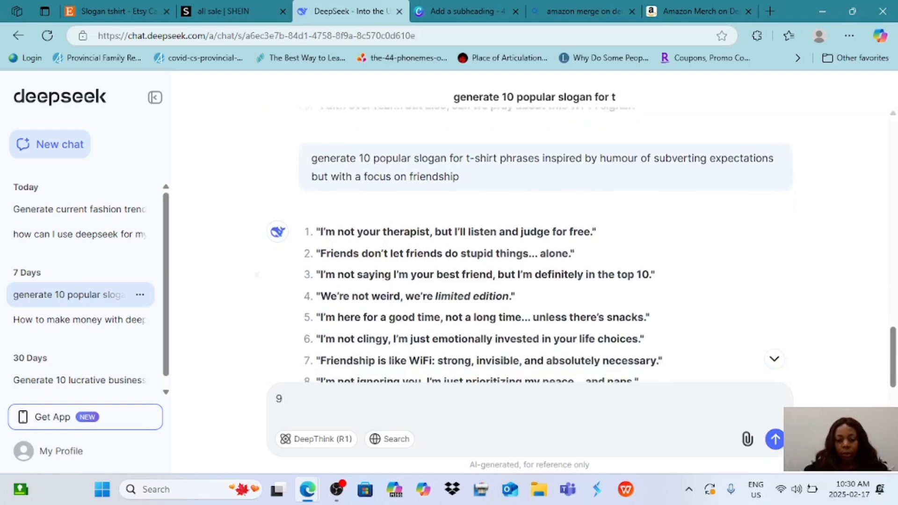
{"action": "scroll", "coordinate": [249, 245], "scroll_direction": "up", "scroll_amount": 1}
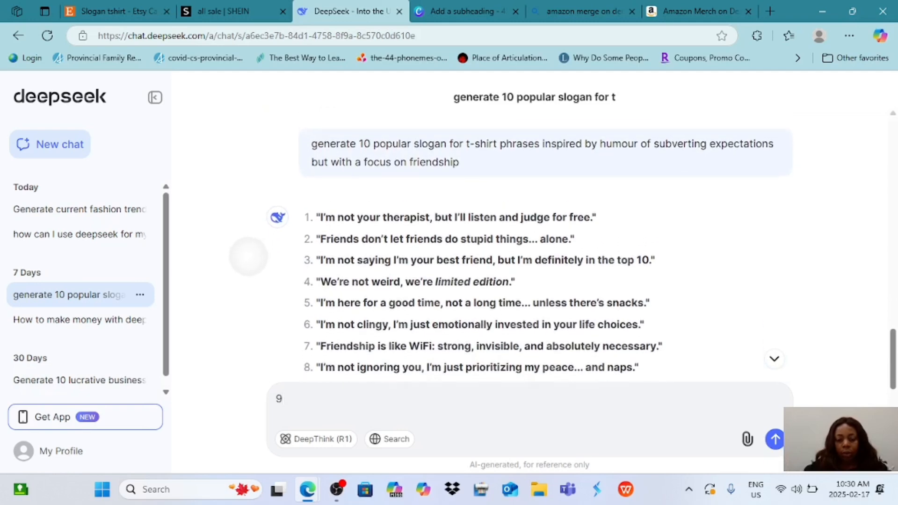
Replace the stray draft text in the message with "CHRISTIAN QUOTES FOR TSHIRT DESIGNS" and send the prompt.
{"action": "left_click", "coordinate": [282, 417]}
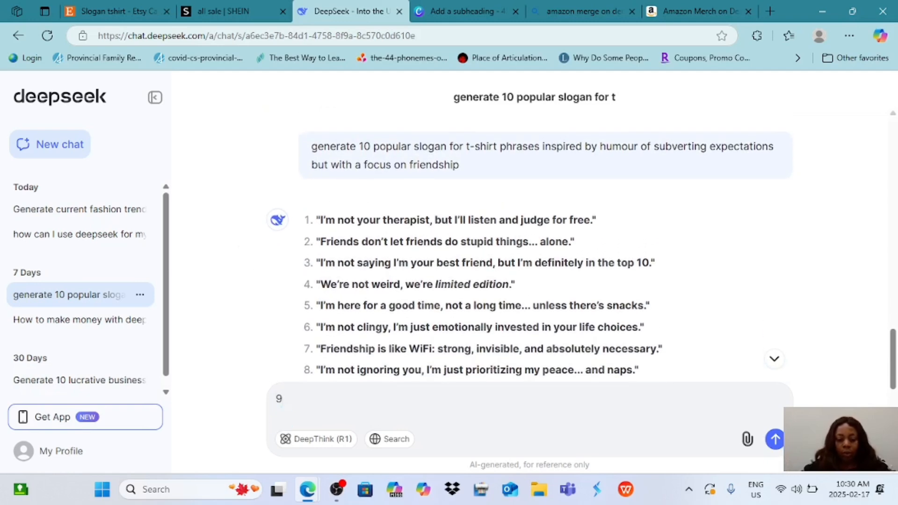
{"action": "key", "text": "BackSpace"}
{"action": "type", "text": "CHRISTIAN QUOTES FOR TSH"}
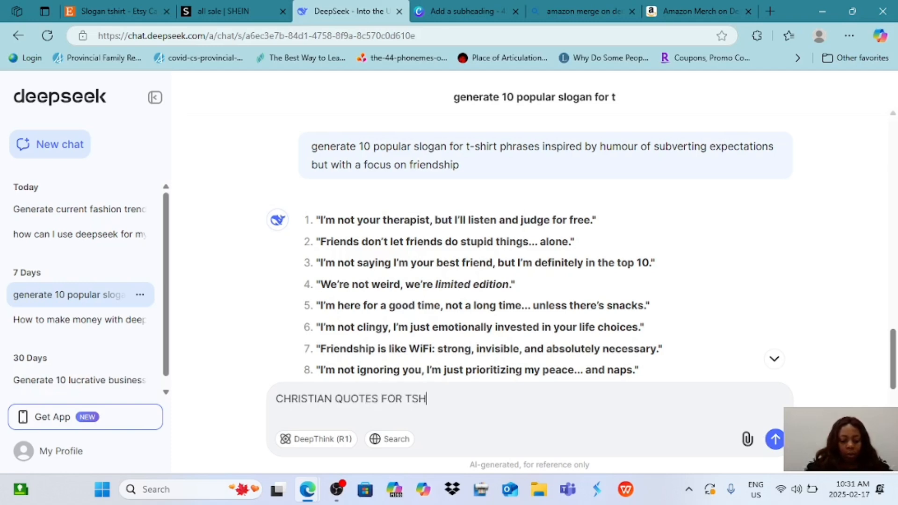
{"action": "type", "text": "RT"}
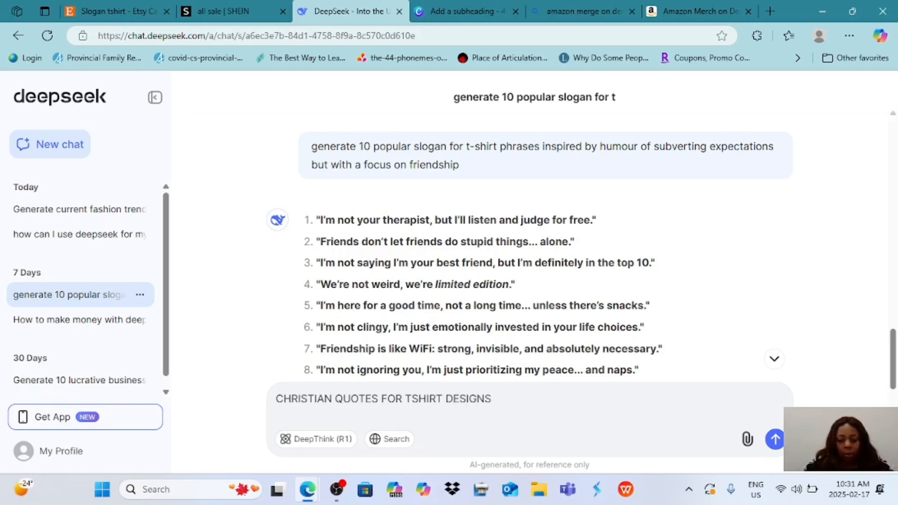
{"action": "type", "text": " DESIGNS"}
{"action": "key", "text": "Return"}
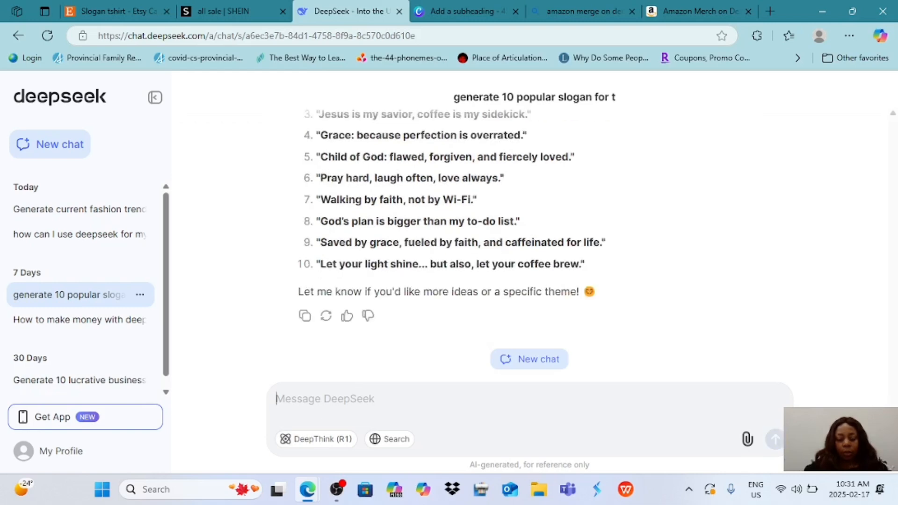
Read the Christian quotes reply and send the follow-up prompt "TEN BIBLE VERSES SUITABLE T-SHIRTS QUOTES AND DESIGN".
{"action": "scroll", "coordinate": [273, 305], "scroll_direction": "up", "scroll_amount": 2}
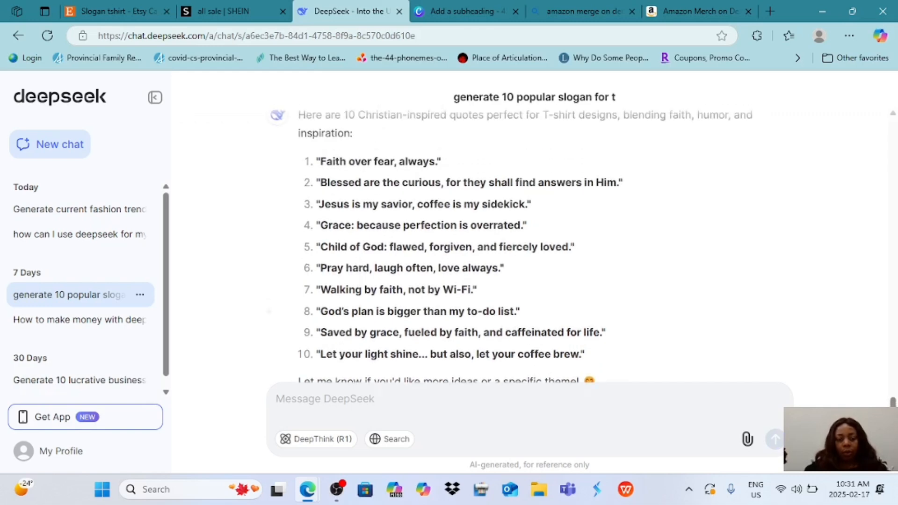
{"action": "scroll", "coordinate": [273, 305], "scroll_direction": "down", "scroll_amount": 1}
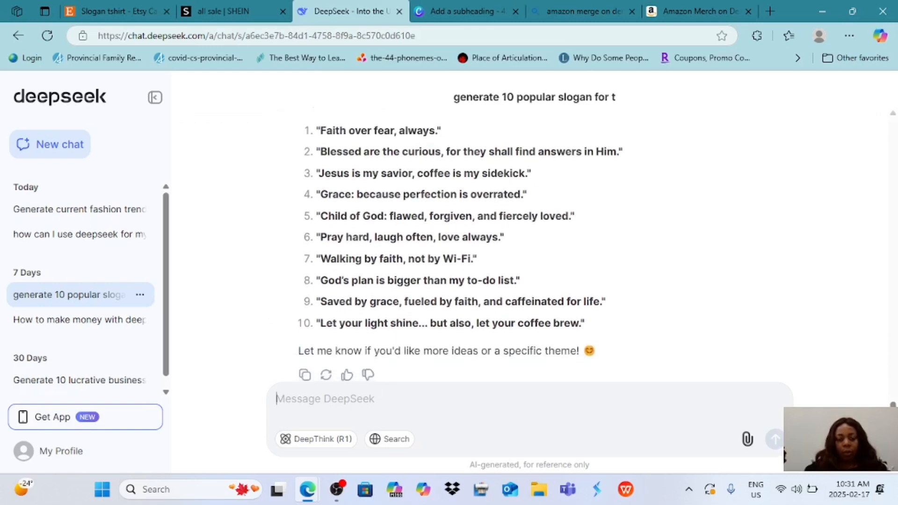
{"action": "scroll", "coordinate": [263, 268], "scroll_direction": "down", "scroll_amount": 2}
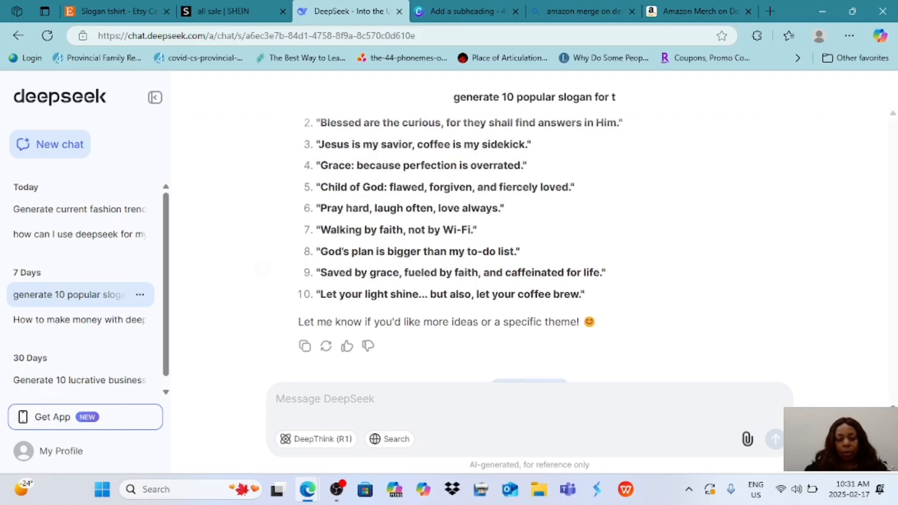
{"action": "scroll", "coordinate": [459, 245], "scroll_direction": "down", "scroll_amount": 2}
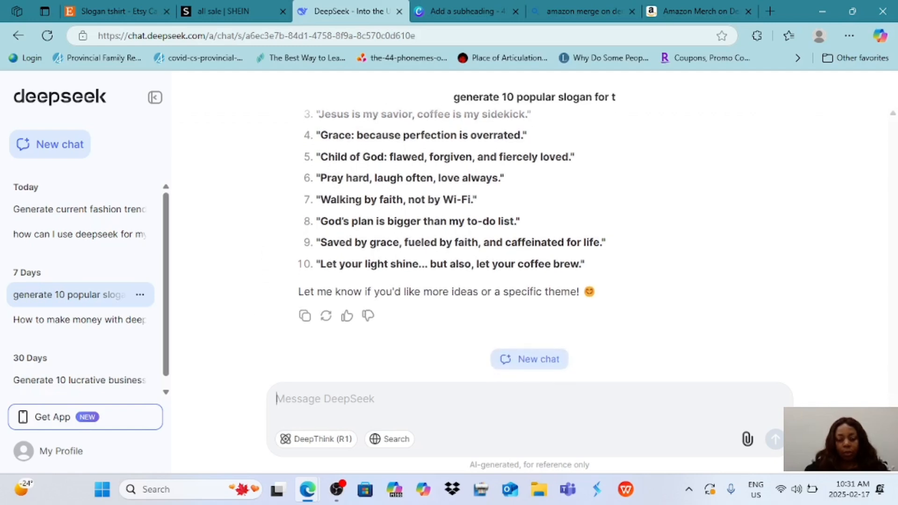
{"action": "type", "text": "TEN BIBLE VERSES SUITA9"}
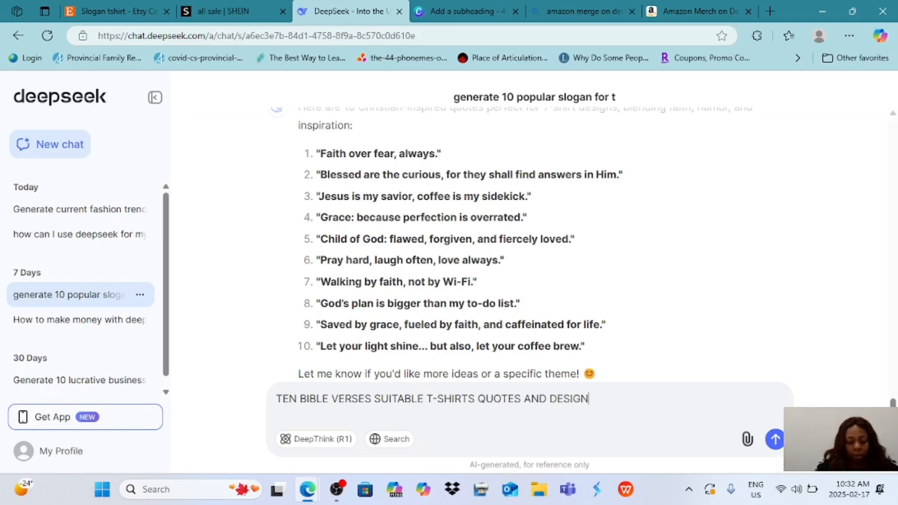
{"action": "key", "text": "Return"}
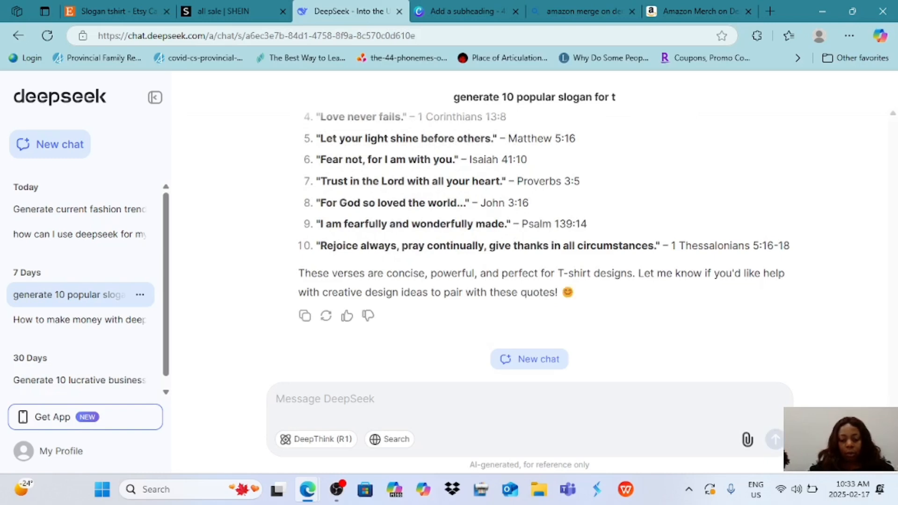
{"action": "scroll", "coordinate": [533, 210], "scroll_direction": "up", "scroll_amount": 8}
{"action": "type", "text": "09"}
{"action": "right_click", "coordinate": [330, 125]}
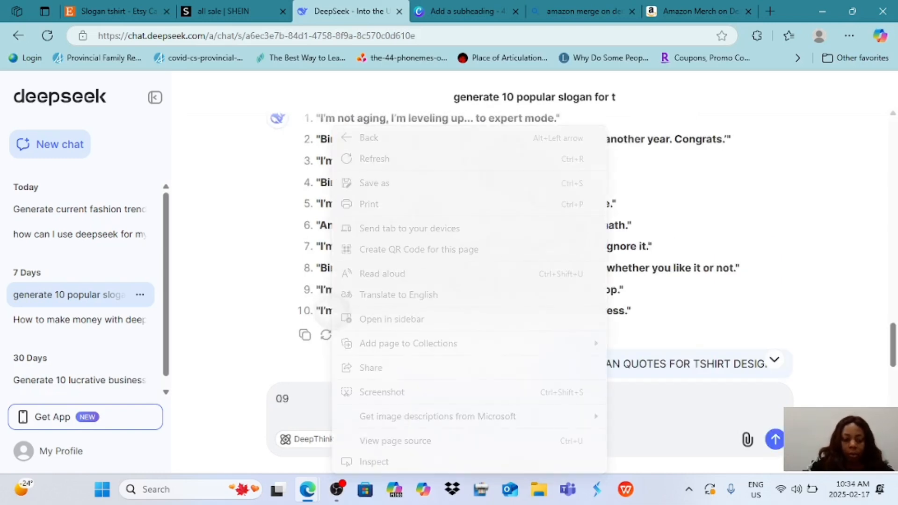
{"action": "key", "text": "Escape"}
{"action": "double_click", "coordinate": [446, 311]}
{"action": "left_click_drag", "start_coordinate": [476, 330], "coordinate": [640, 330]}
{"action": "left_click_drag", "start_coordinate": [435, 330], "coordinate": [305, 330]}
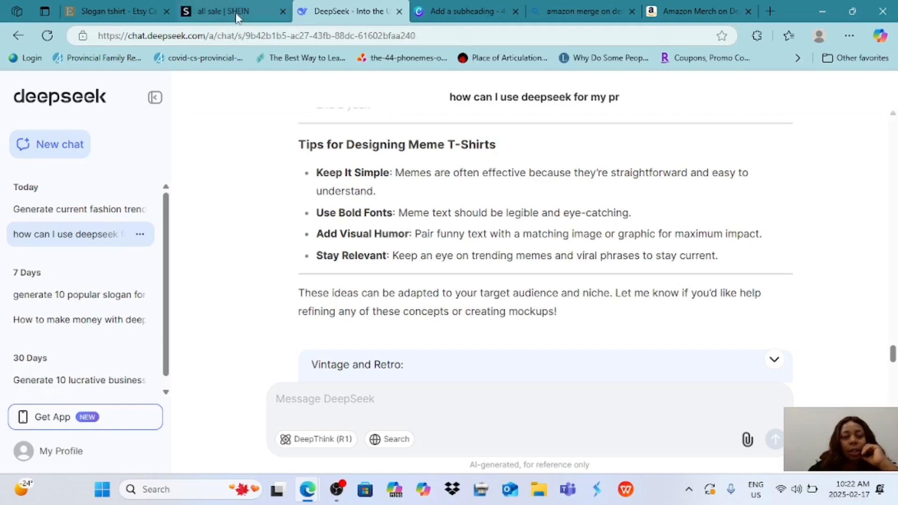
{"action": "left_click", "coordinate": [236, 14]}
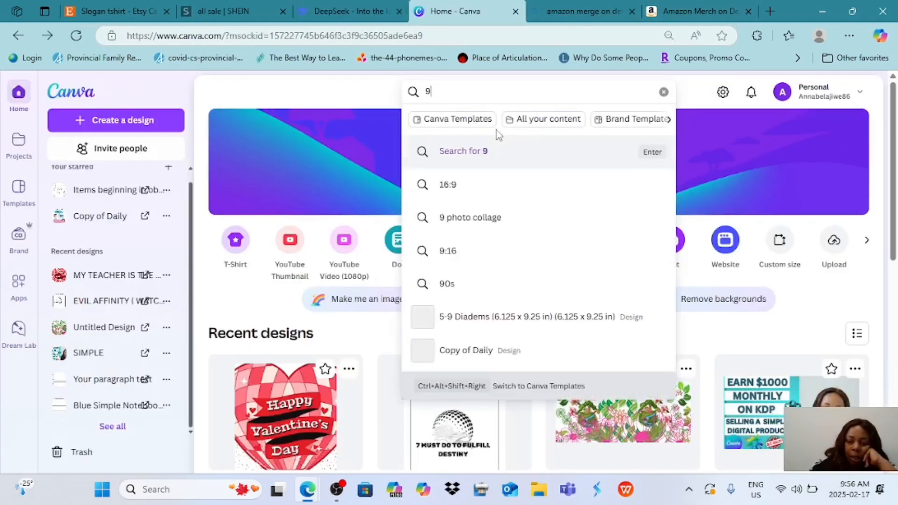
Dismiss the search suggestions on the Canva home page.
{"action": "left_click", "coordinate": [793, 300]}
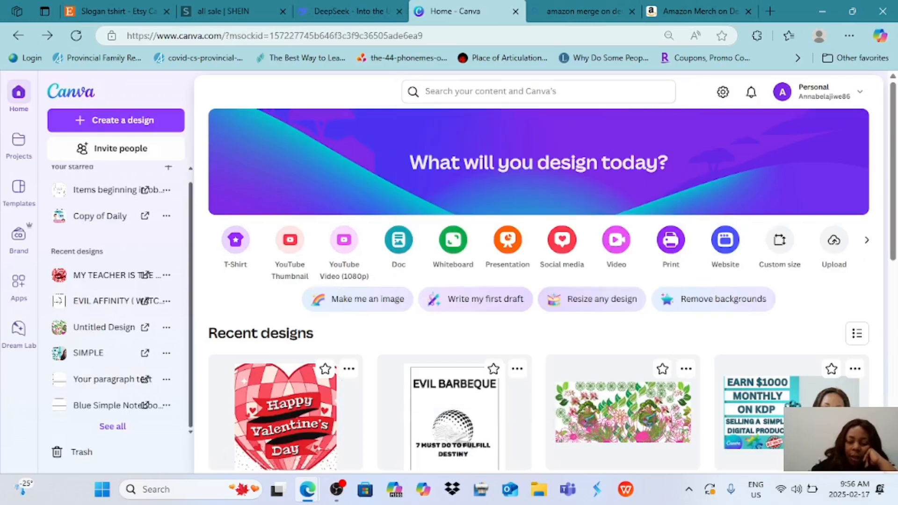
Start a blank custom-size Canva design of 4500 × 5400 px and look through its side tools.
{"action": "left_click", "coordinate": [777, 239]}
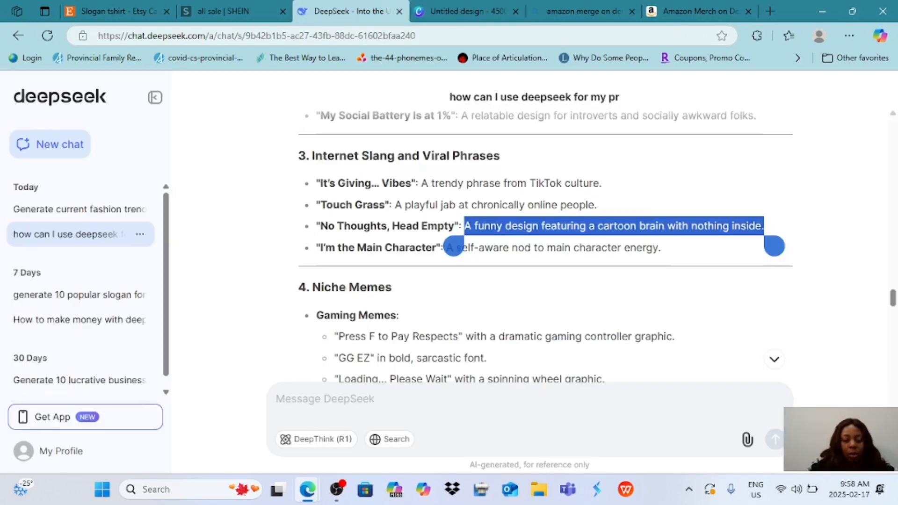
{"action": "left_click", "coordinate": [467, 11]}
{"action": "scroll", "coordinate": [21, 258], "scroll_direction": "down", "scroll_amount": 2}
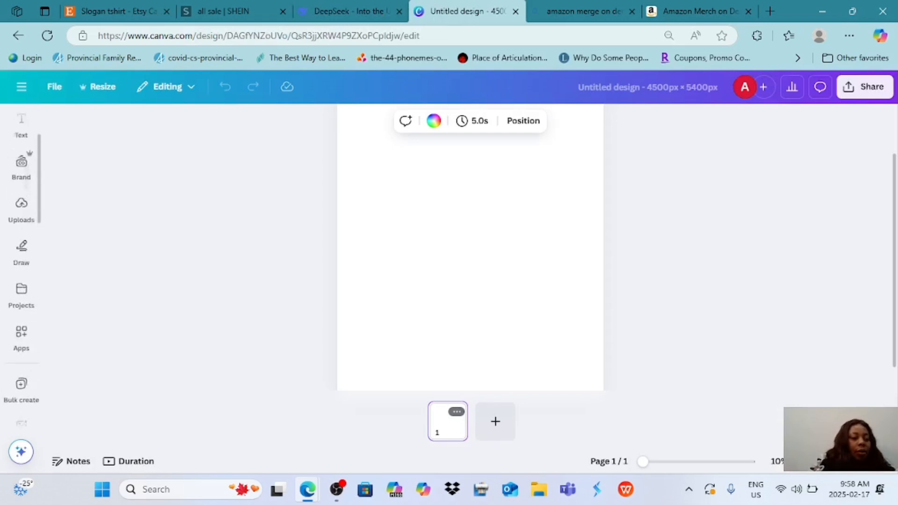
{"action": "scroll", "coordinate": [21, 258], "scroll_direction": "up", "scroll_amount": 2}
{"action": "scroll", "coordinate": [21, 281], "scroll_direction": "down", "scroll_amount": 4}
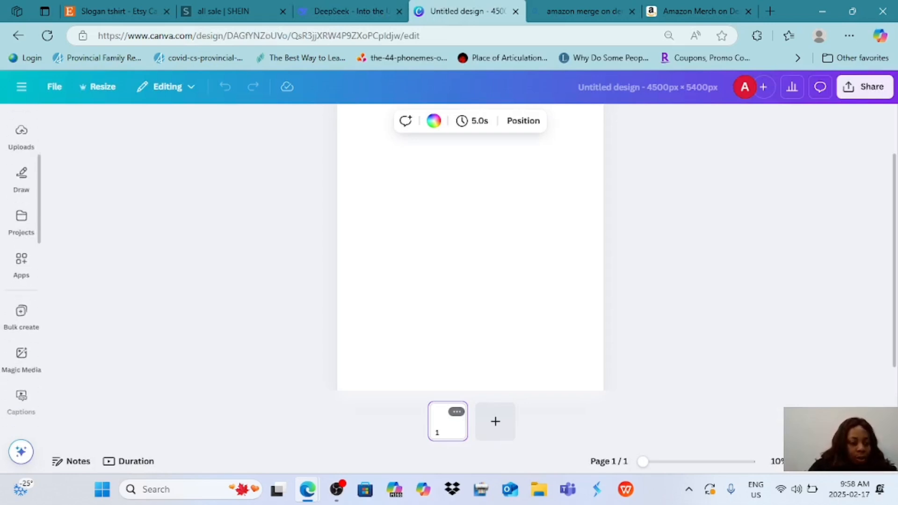
{"action": "left_click", "coordinate": [21, 337]}
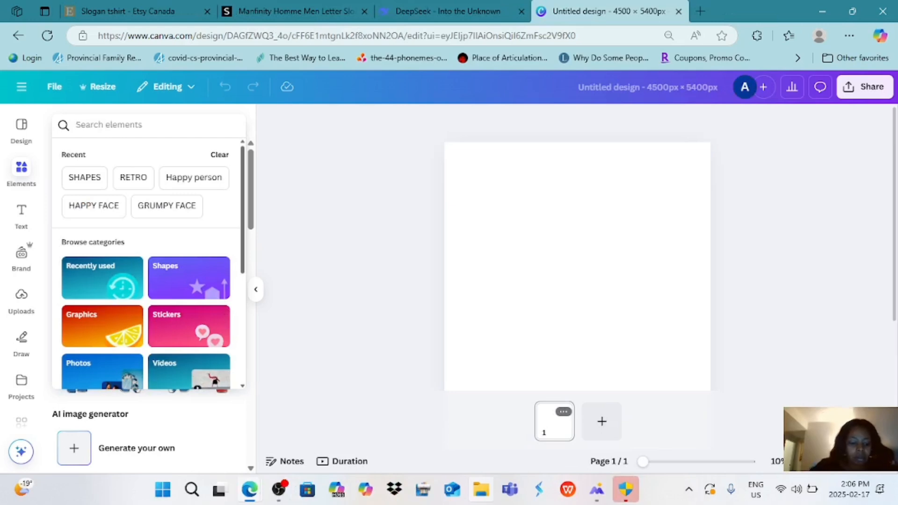
Search the design elements for "RETRO" and browse the matching graphics, photos and videos.
{"action": "type", "text": "RETRO"}
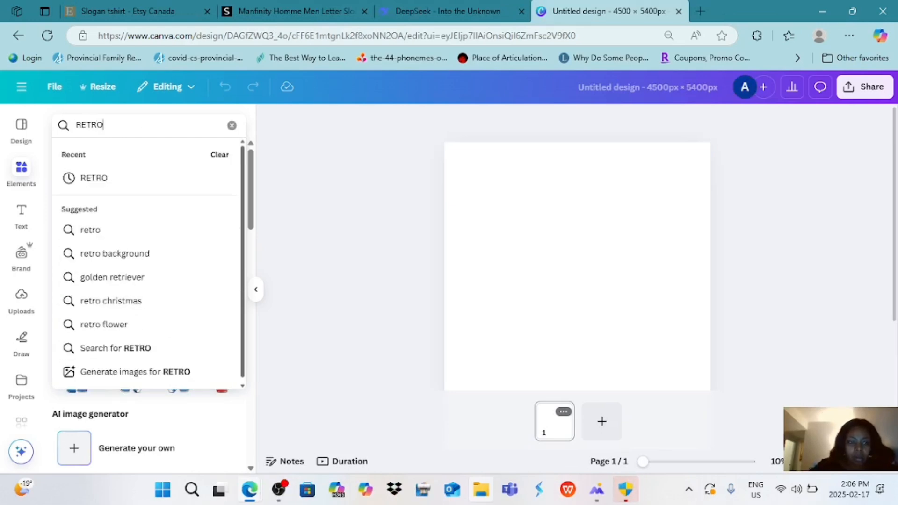
{"action": "key", "text": "Return"}
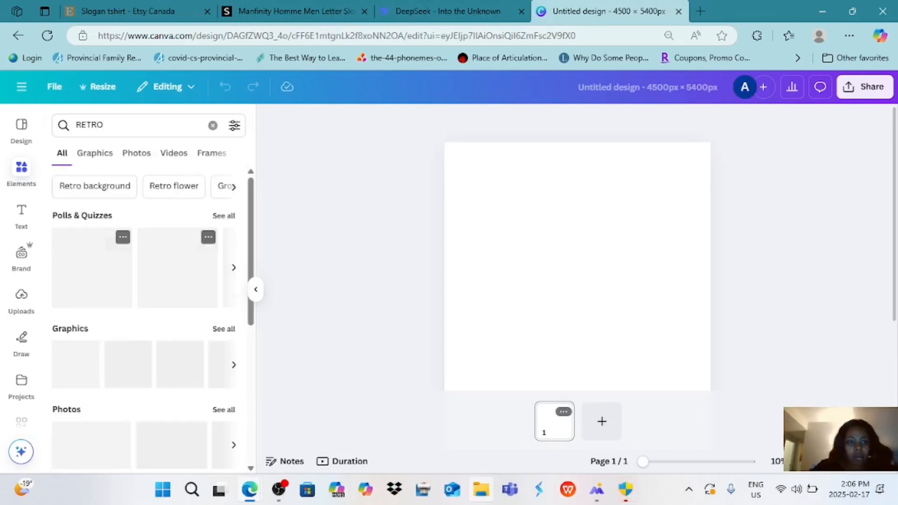
{"action": "scroll", "coordinate": [145, 290], "scroll_direction": "down", "scroll_amount": 2}
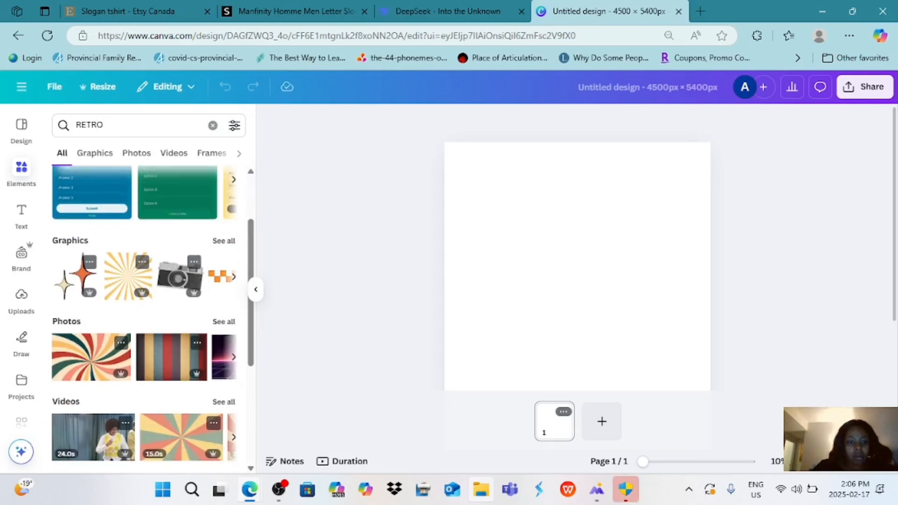
{"action": "scroll", "coordinate": [145, 290], "scroll_direction": "up", "scroll_amount": 2}
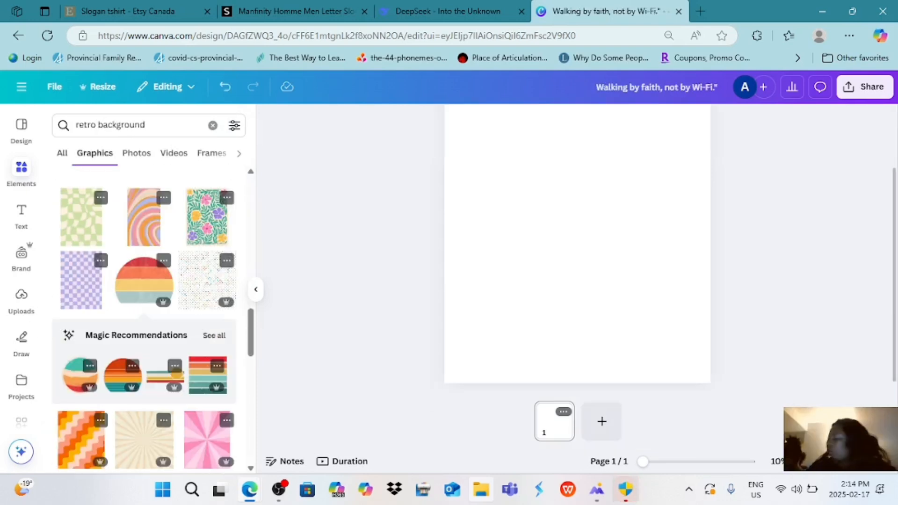
Add the red, orange and teal vertical brush-stroke graphic from all the magic recommendations and enlarge it to the full page width.
{"action": "left_click", "coordinate": [214, 335]}
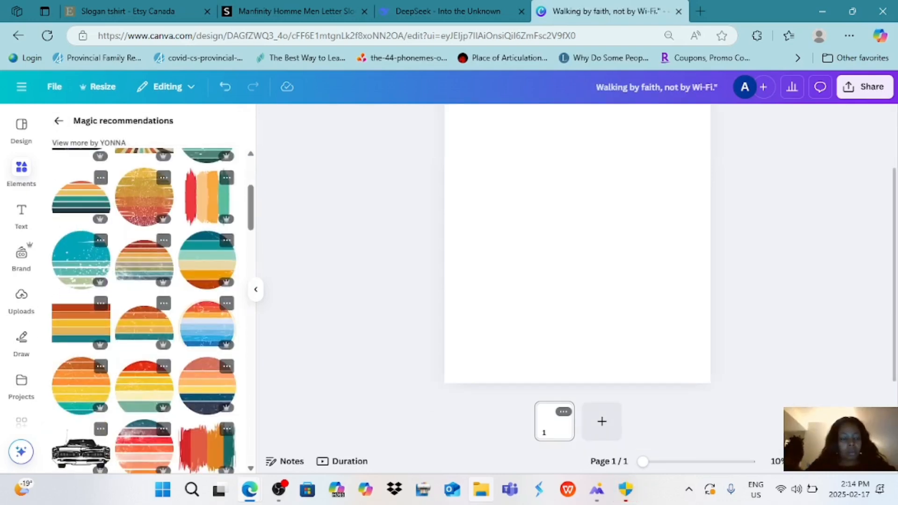
{"action": "scroll", "coordinate": [145, 309], "scroll_direction": "down", "scroll_amount": 3}
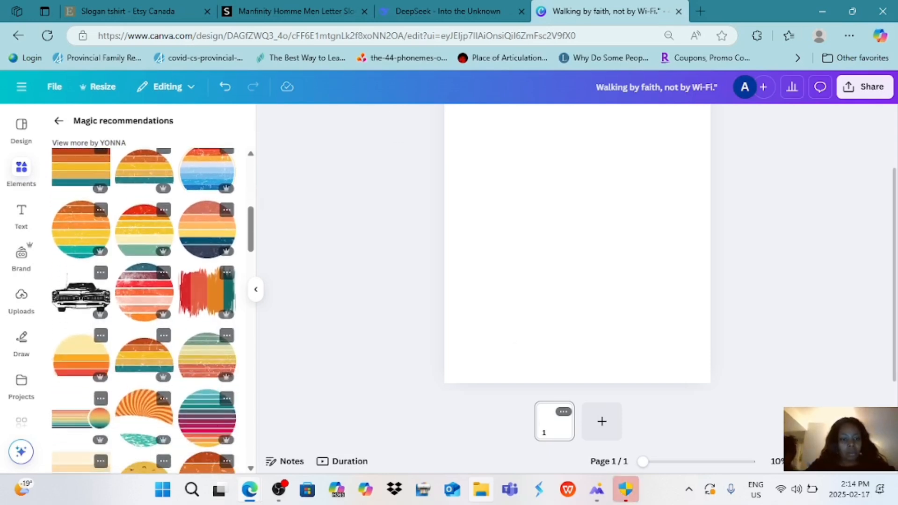
{"action": "left_click", "coordinate": [208, 292]}
{"action": "left_click_drag", "start_coordinate": [489, 222], "coordinate": [462, 222]}
{"action": "left_click_drag", "start_coordinate": [684, 223], "coordinate": [719, 223]}
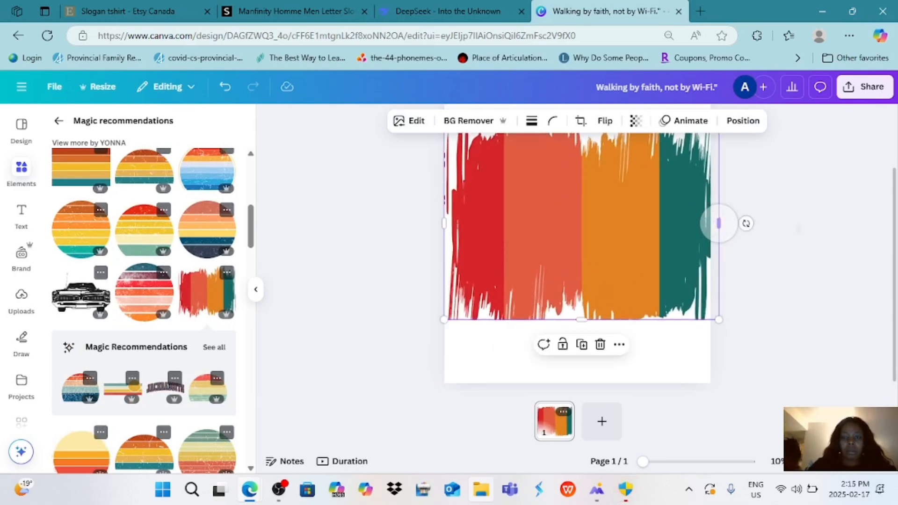
{"action": "scroll", "coordinate": [719, 223], "scroll_direction": "up", "scroll_amount": 2}
Switch to DeepSeek and copy the slogan "Walking by faith, not by Wi-Fi." including its quotation marks.
{"action": "left_click", "coordinate": [448, 11]}
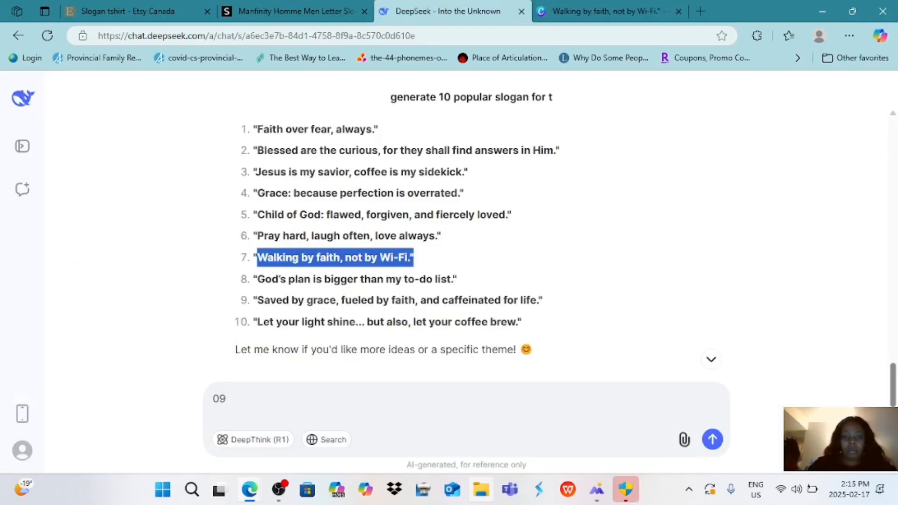
{"action": "scroll", "coordinate": [467, 248], "scroll_direction": "down", "scroll_amount": 1}
{"action": "left_click", "coordinate": [585, 262]}
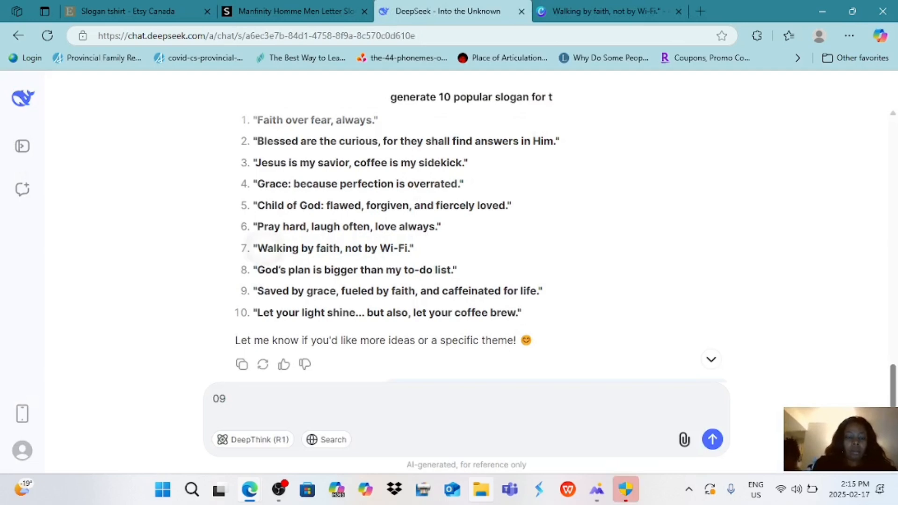
{"action": "double_click", "coordinate": [279, 248]}
{"action": "left_click_drag", "start_coordinate": [305, 269], "coordinate": [424, 269]}
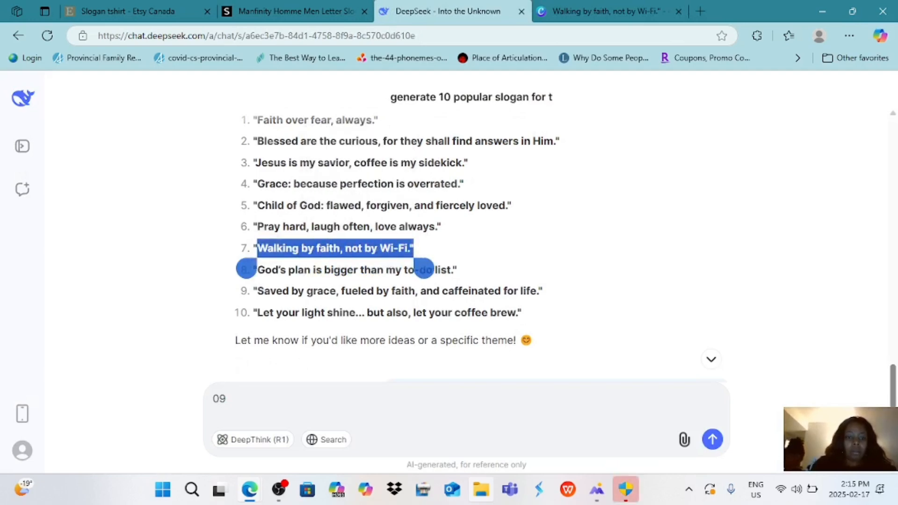
{"action": "left_click_drag", "start_coordinate": [246, 269], "coordinate": [242, 269]}
{"action": "key", "text": "ctrl+c"}
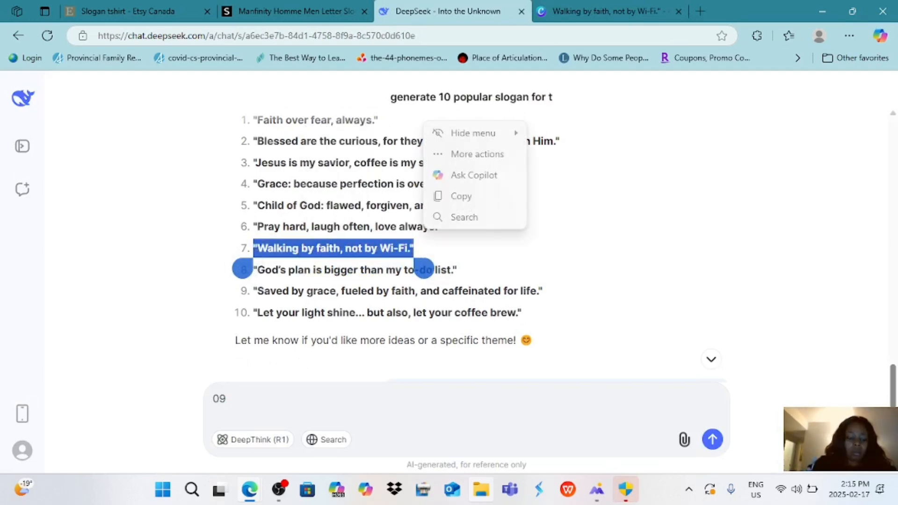
{"action": "left_click", "coordinate": [461, 196]}
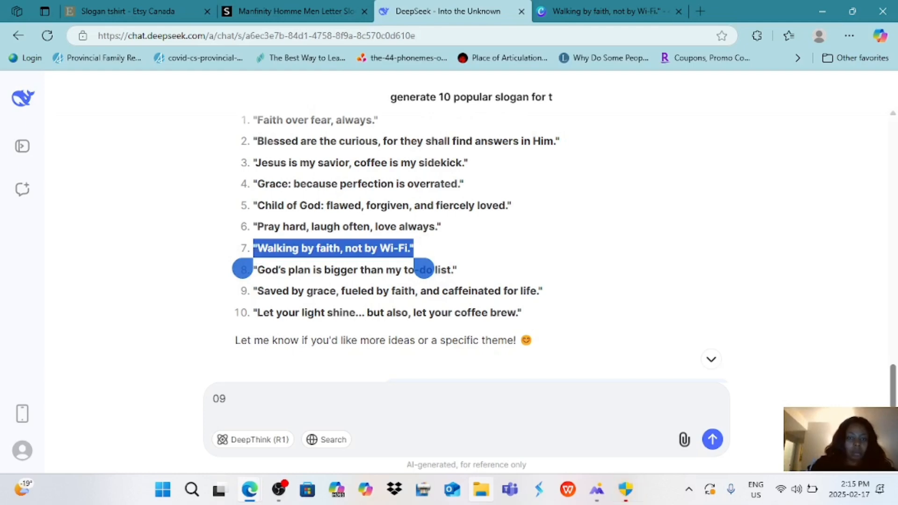
Switch back to the Canva design and paste the copied slogan onto the page.
{"action": "left_click", "coordinate": [610, 11]}
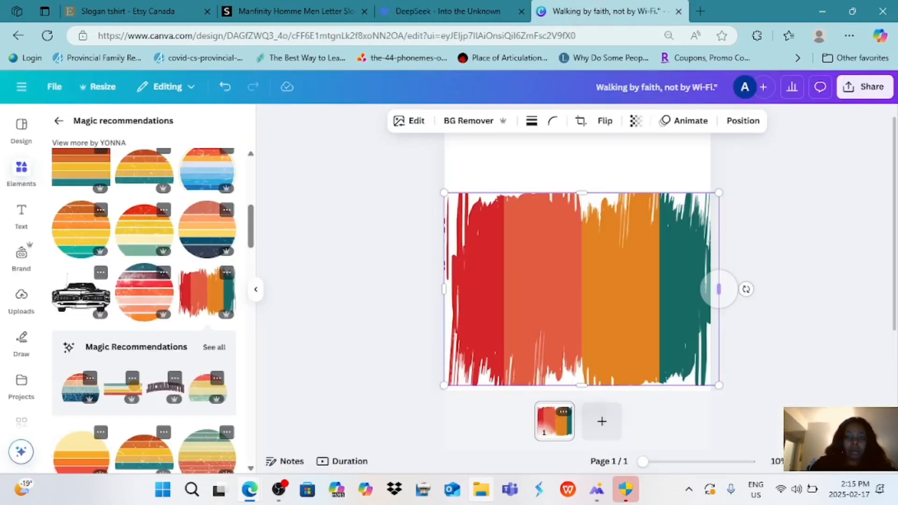
{"action": "left_click", "coordinate": [719, 289]}
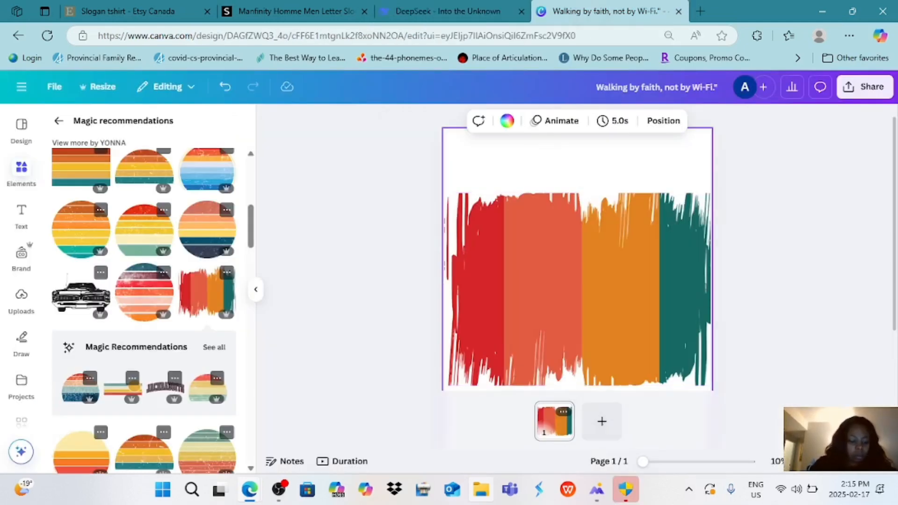
{"action": "key", "text": "ctrl+v"}
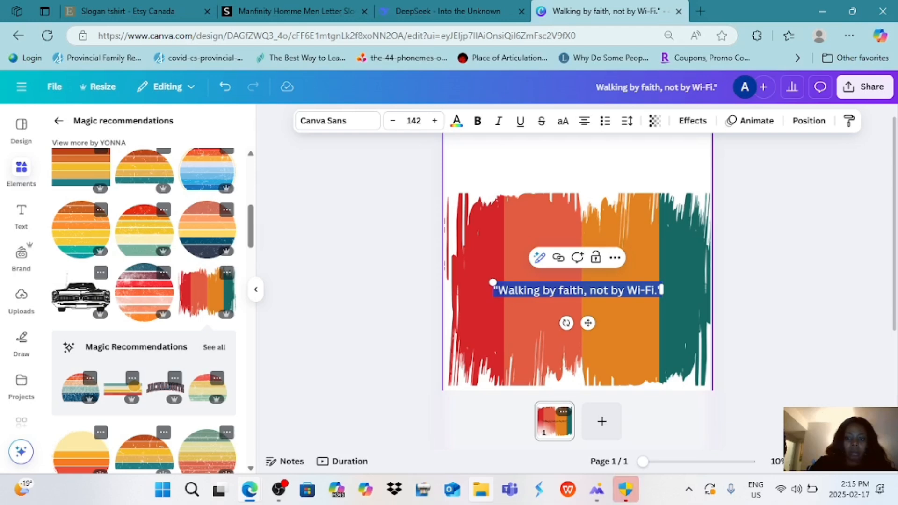
Place a second copy of the slogan text in the white area above the striped graphic.
{"action": "left_click", "coordinate": [670, 320]}
{"action": "left_click", "coordinate": [578, 290]}
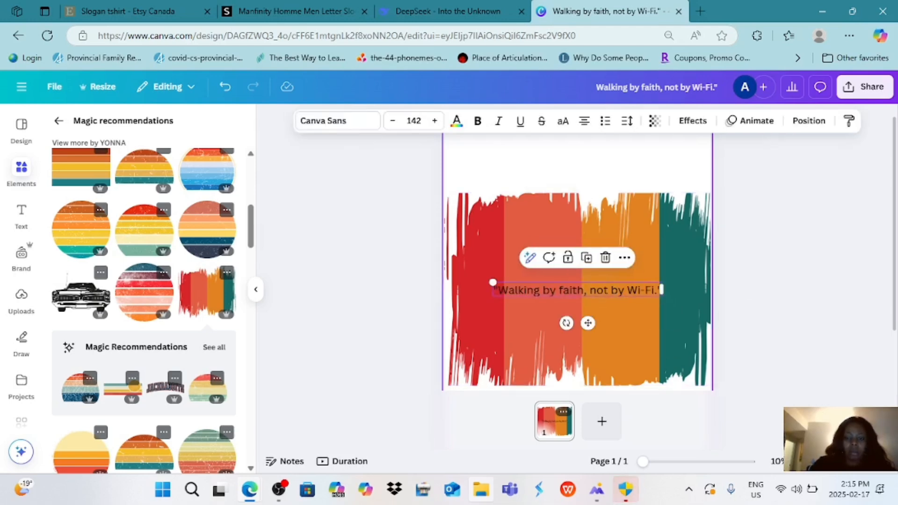
{"action": "key", "text": "ctrl+b"}
{"action": "left_click_drag", "start_coordinate": [578, 290], "coordinate": [567, 168]}
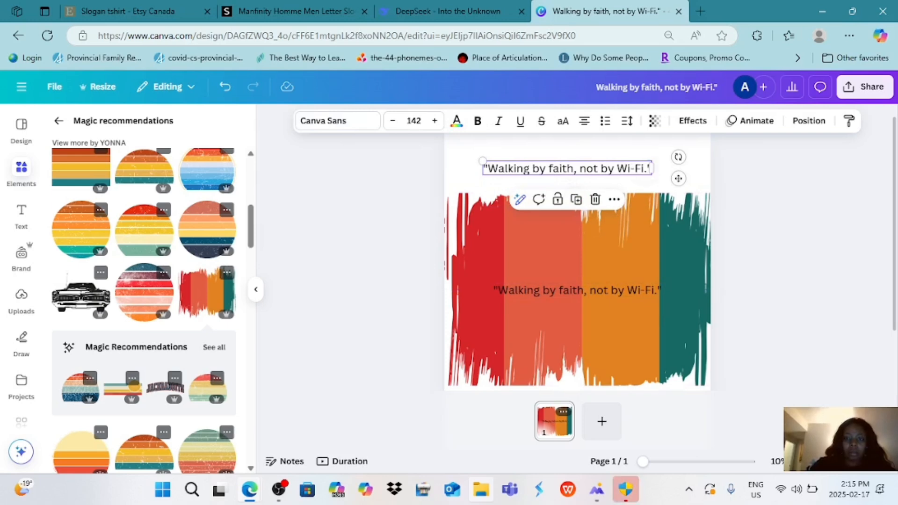
Shorten the upper slogan copy to "Walking by faith," by deleting the rest of its wording.
{"action": "double_click", "coordinate": [567, 168]}
{"action": "left_click", "coordinate": [643, 168]}
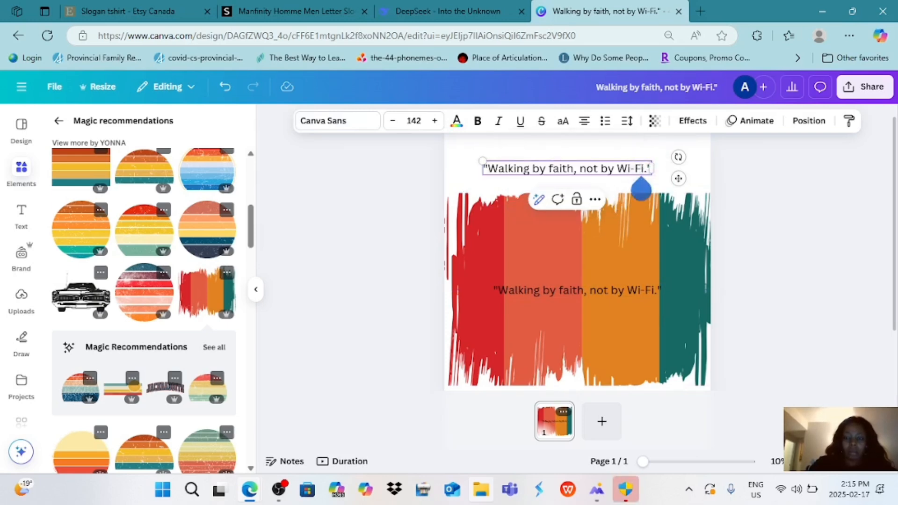
{"action": "key", "text": "BackSpace"}
{"action": "key", "text": "BackSpace"}
{"action": "key", "text": "BackSpace"}
{"action": "key", "text": "BackSpace"}
{"action": "key", "text": "BackSpace"}
{"action": "key", "text": "BackSpace"}
{"action": "key", "text": "BackSpace"}
{"action": "key", "text": "BackSpace"}
{"action": "key", "text": "BackSpace"}
{"action": "key", "text": "BackSpace"}
{"action": "key", "text": "BackSpace"}
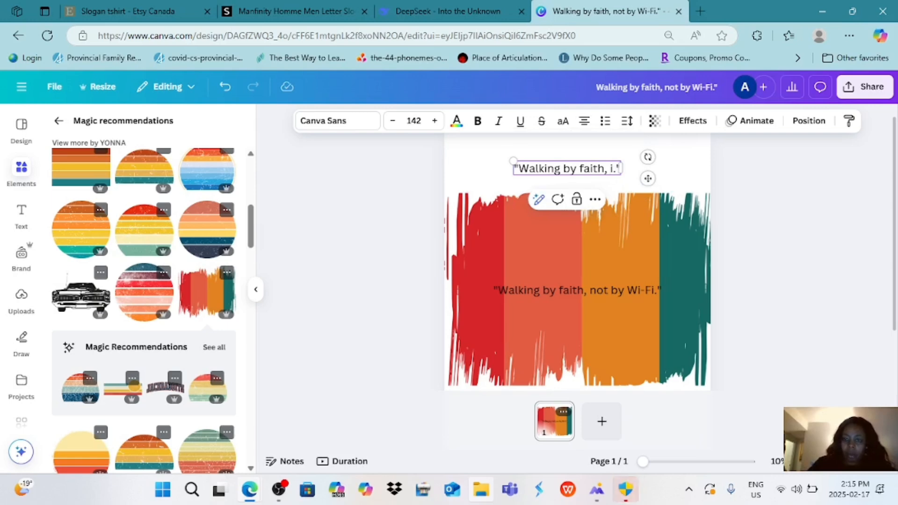
{"action": "key", "text": "BackSpace"}
{"action": "key", "text": "BackSpace"}
{"action": "key", "text": "BackSpace"}
{"action": "key", "text": "BackSpace"}
{"action": "key", "text": "BackSpace"}
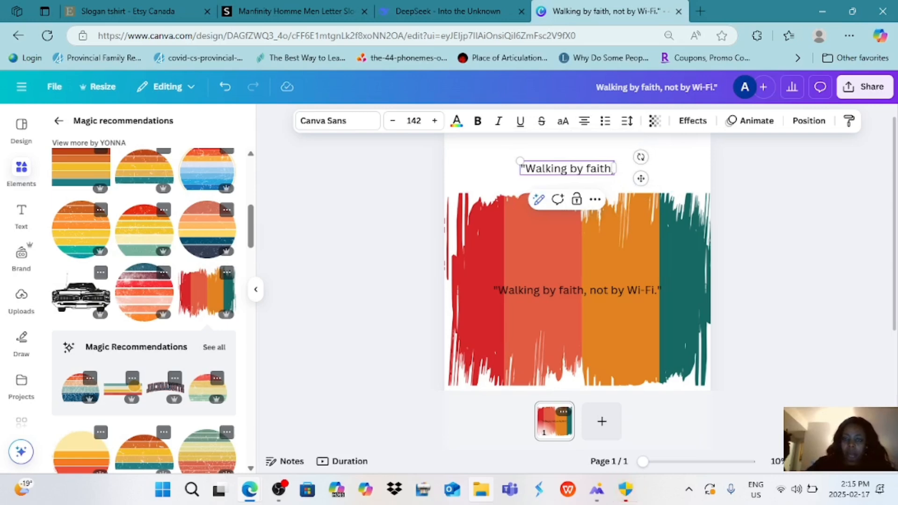
Shorten the middle slogan text to "not by Wi-Fi." and move it down to the striped graphic's lower edge.
{"action": "left_click", "coordinate": [579, 291]}
{"action": "left_click", "coordinate": [578, 290]}
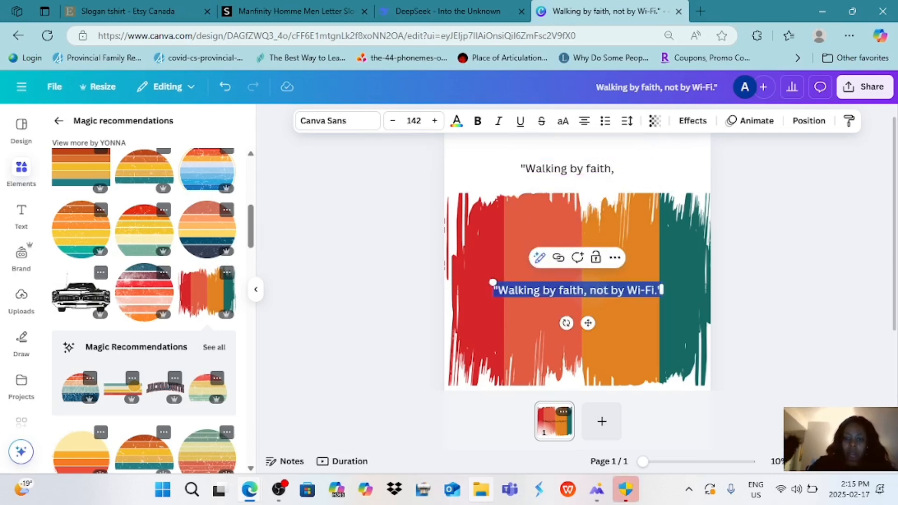
{"action": "left_click", "coordinate": [587, 290]}
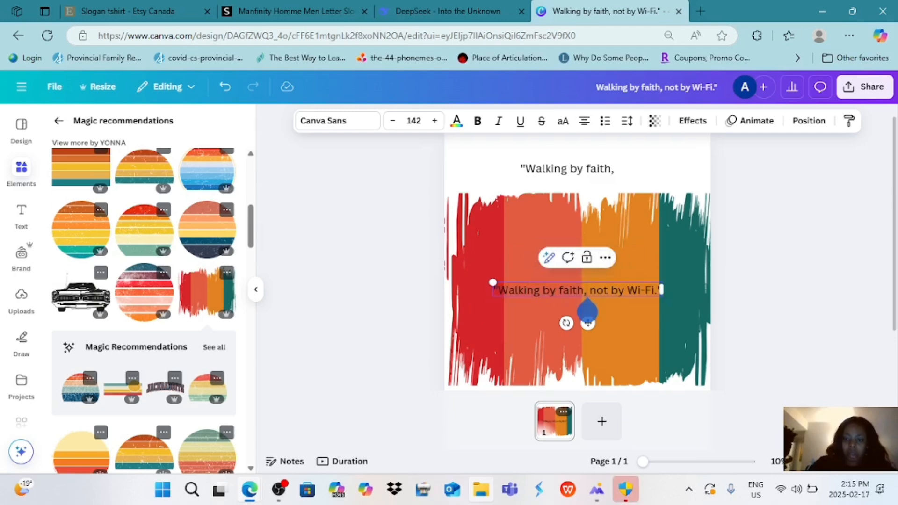
{"action": "key", "text": "BackSpace"}
{"action": "key", "text": "BackSpace"}
{"action": "key", "text": "BackSpace"}
{"action": "key", "text": "BackSpace"}
{"action": "key", "text": "BackSpace"}
{"action": "key", "text": "BackSpace"}
{"action": "key", "text": "BackSpace"}
{"action": "key", "text": "BackSpace"}
{"action": "key", "text": "BackSpace"}
{"action": "key", "text": "BackSpace"}
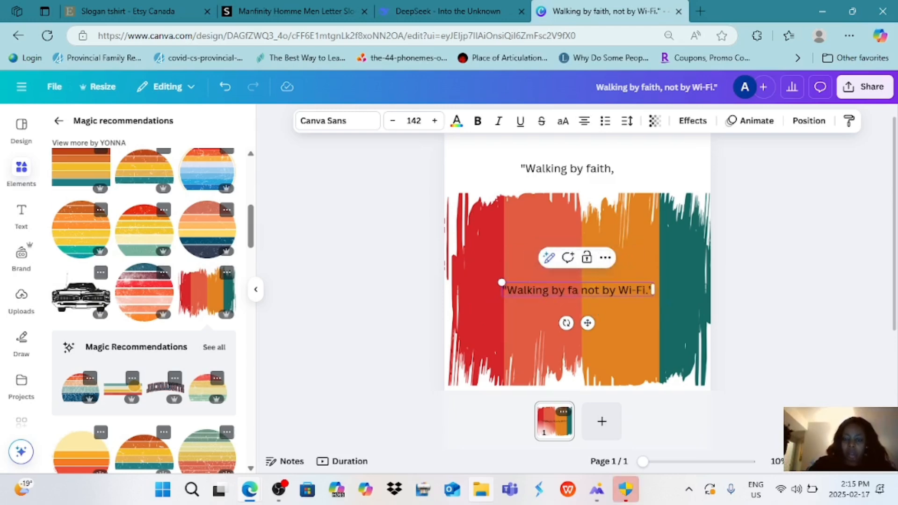
{"action": "key", "text": "BackSpace"}
{"action": "key", "text": "BackSpace"}
{"action": "key", "text": "BackSpace"}
{"action": "key", "text": "BackSpace"}
{"action": "key", "text": "BackSpace"}
{"action": "key", "text": "BackSpace"}
{"action": "key", "text": "BackSpace"}
{"action": "key", "text": "BackSpace"}
{"action": "key", "text": "BackSpace"}
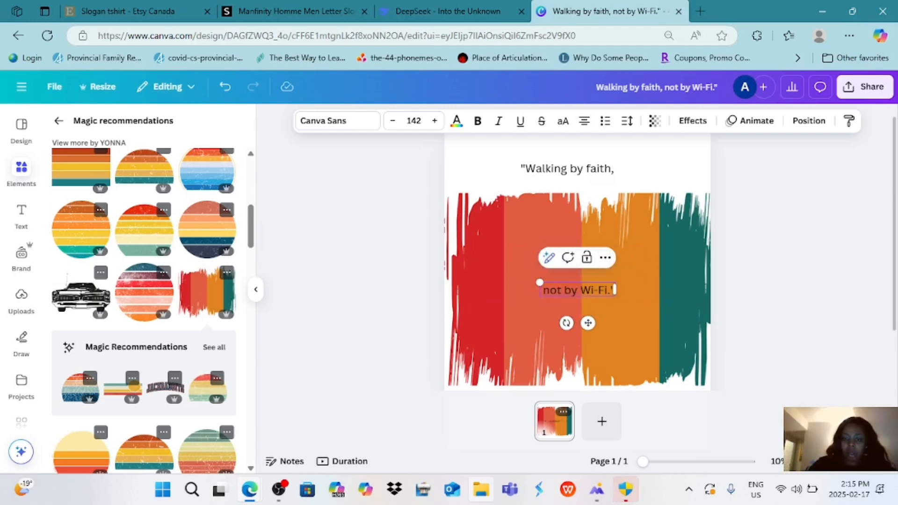
{"action": "left_click_drag", "start_coordinate": [588, 323], "coordinate": [597, 384]}
{"action": "scroll", "coordinate": [757, 239], "scroll_direction": "down", "scroll_amount": 1}
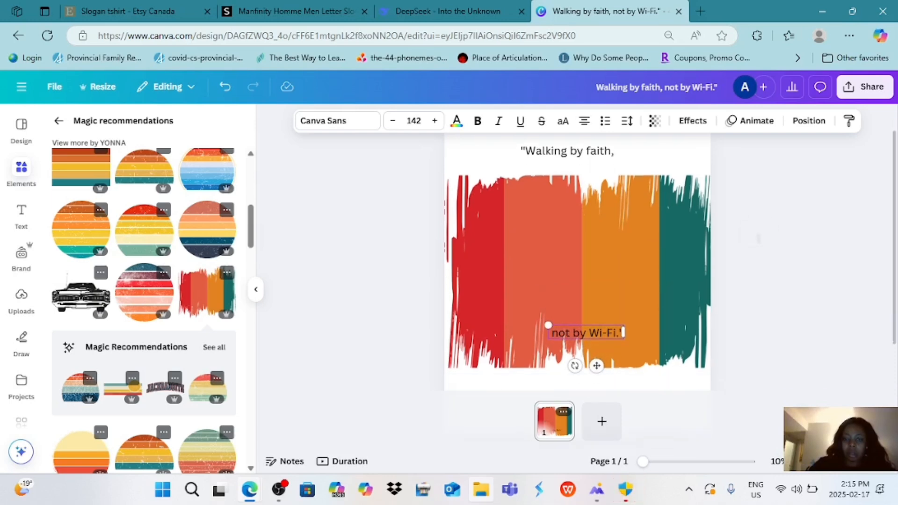
Set the "Walking by faith," line in uppercase and enlarge it to font size 310 across the area above the graphic.
{"action": "scroll", "coordinate": [758, 239], "scroll_direction": "up", "scroll_amount": 1}
{"action": "mouse_move", "coordinate": [579, 181]}
{"action": "left_mouse_down"}
{"action": "mouse_move", "coordinate": [579, 160]}
{"action": "mouse_move", "coordinate": [579, 169]}
{"action": "left_mouse_up"}
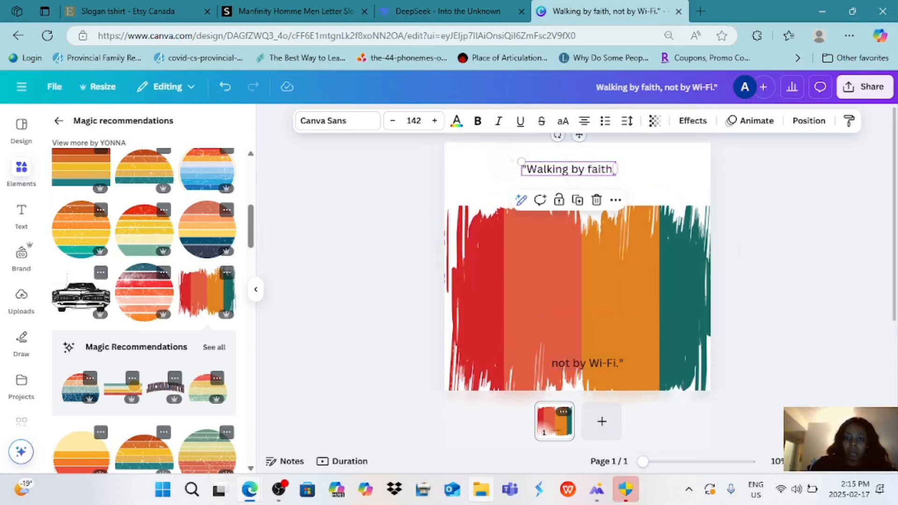
{"action": "left_click_drag", "start_coordinate": [521, 162], "coordinate": [470, 155]}
{"action": "left_click_drag", "start_coordinate": [543, 165], "coordinate": [564, 178]}
{"action": "left_click_drag", "start_coordinate": [491, 168], "coordinate": [439, 161]}
{"action": "left_click_drag", "start_coordinate": [514, 176], "coordinate": [555, 160]}
{"action": "left_click", "coordinate": [563, 121]}
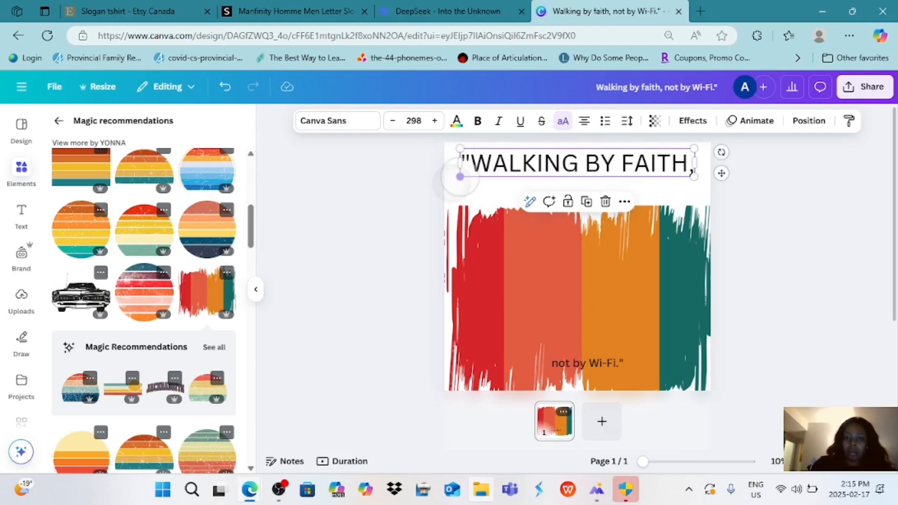
{"action": "left_click_drag", "start_coordinate": [459, 176], "coordinate": [450, 178]}
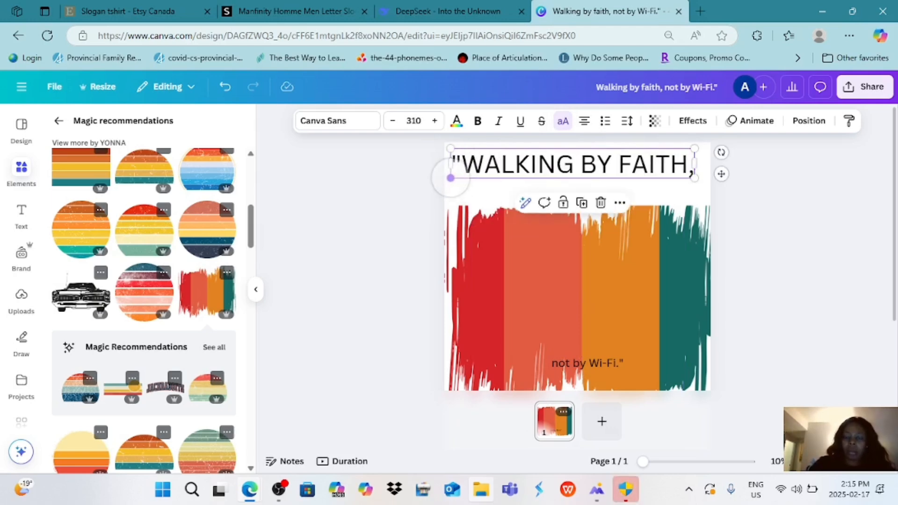
Move the striped graphic up beneath the headline, scale it down, and widen it to span the page.
{"action": "left_click_drag", "start_coordinate": [616, 309], "coordinate": [614, 286]}
{"action": "left_click_drag", "start_coordinate": [719, 376], "coordinate": [695, 360]}
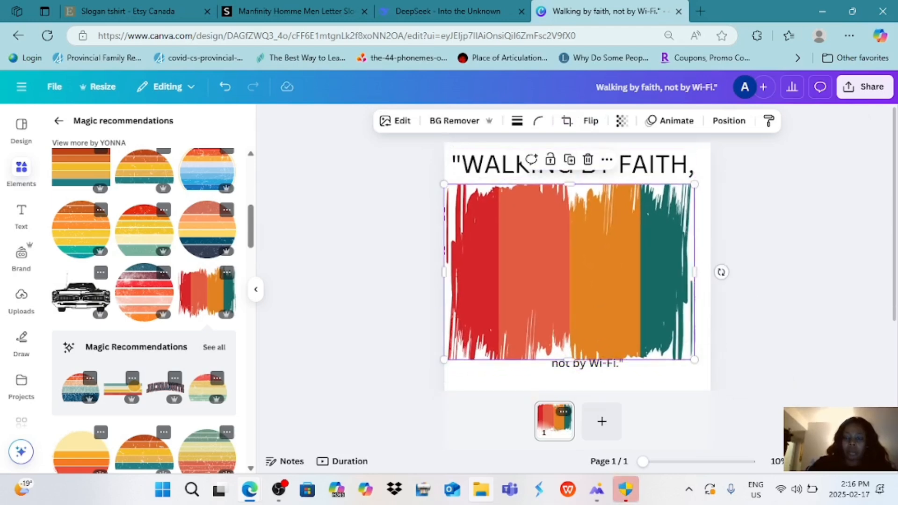
{"action": "left_click_drag", "start_coordinate": [695, 271], "coordinate": [716, 273]}
Move the "not by Wi-Fi." line into the blank area below the striped graphic and enlarge it to font size 347.
{"action": "scroll", "coordinate": [716, 258], "scroll_direction": "down", "scroll_amount": 2}
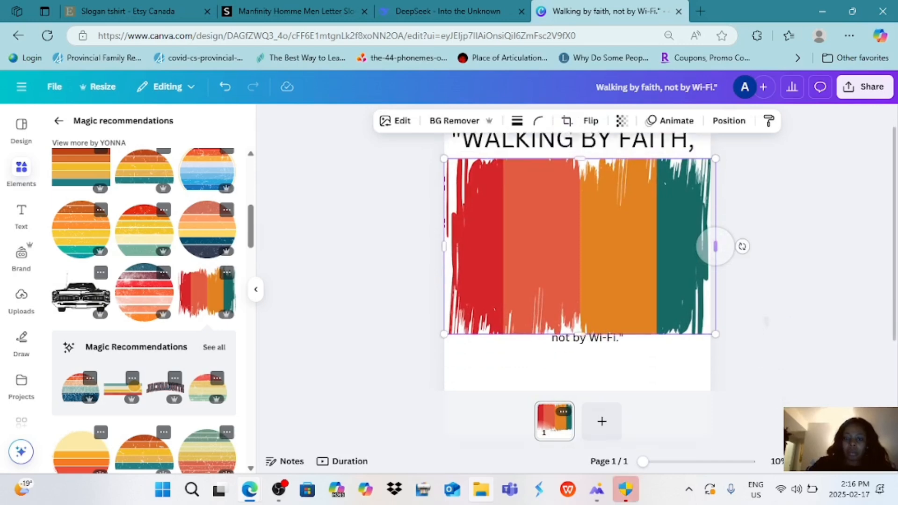
{"action": "scroll", "coordinate": [716, 200], "scroll_direction": "down", "scroll_amount": 1}
{"action": "left_click", "coordinate": [624, 283]}
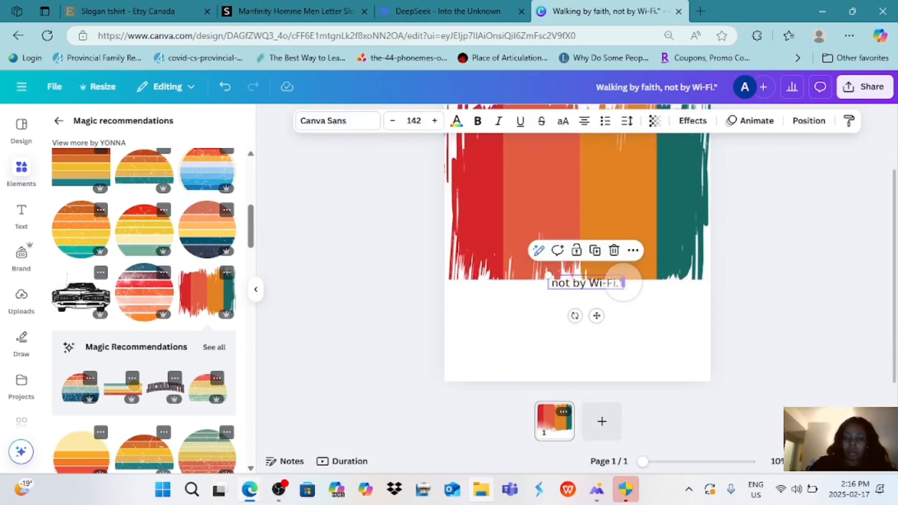
{"action": "left_click_drag", "start_coordinate": [624, 282], "coordinate": [627, 334]}
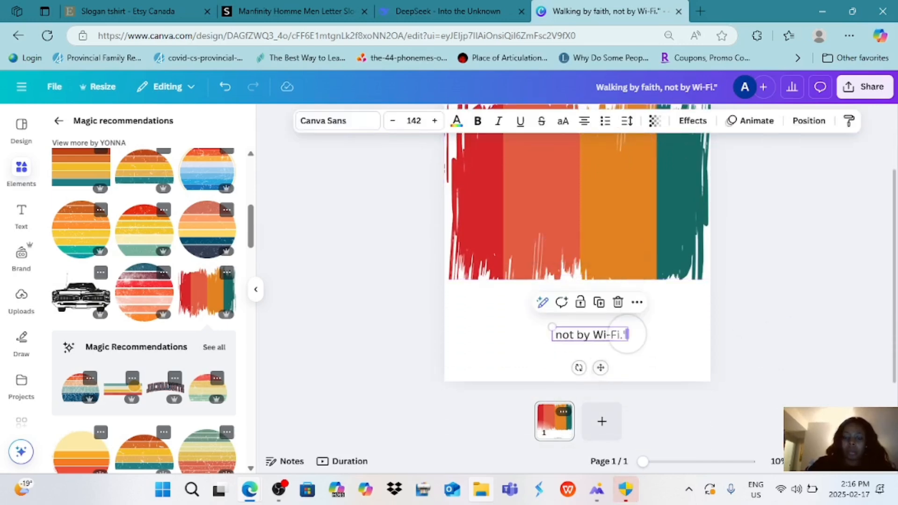
{"action": "left_click_drag", "start_coordinate": [553, 326], "coordinate": [444, 308]}
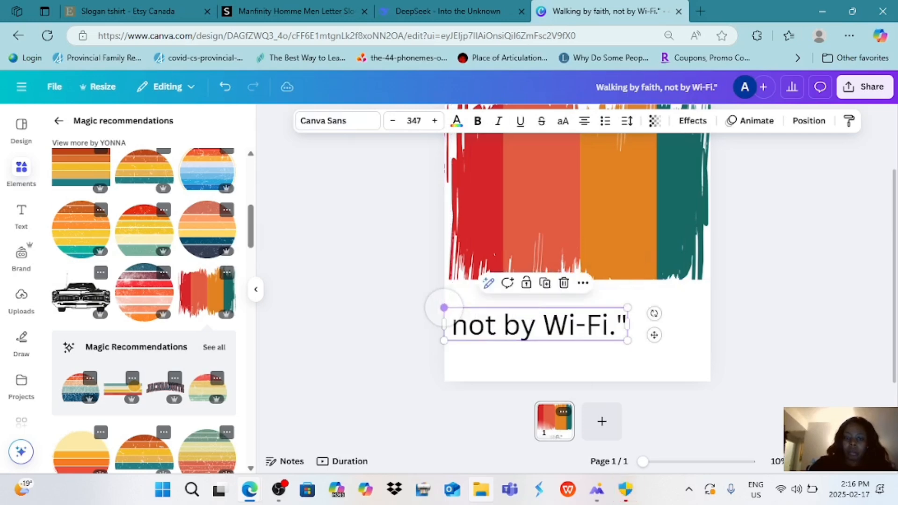
Set the "not by Wi-Fi." line in uppercase, fit it on one line, and enlarge it to font size 409 across the page.
{"action": "key", "text": "ctrl+shift+k"}
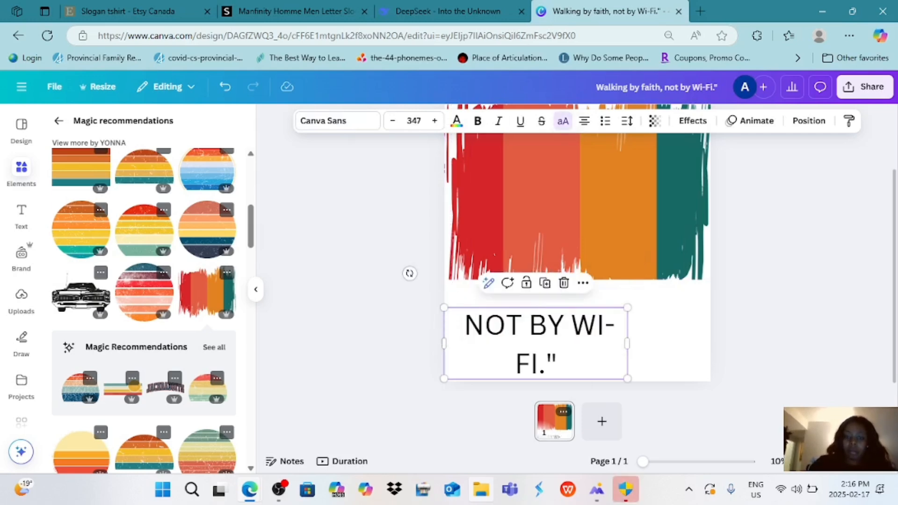
{"action": "left_click_drag", "start_coordinate": [628, 343], "coordinate": [673, 362]}
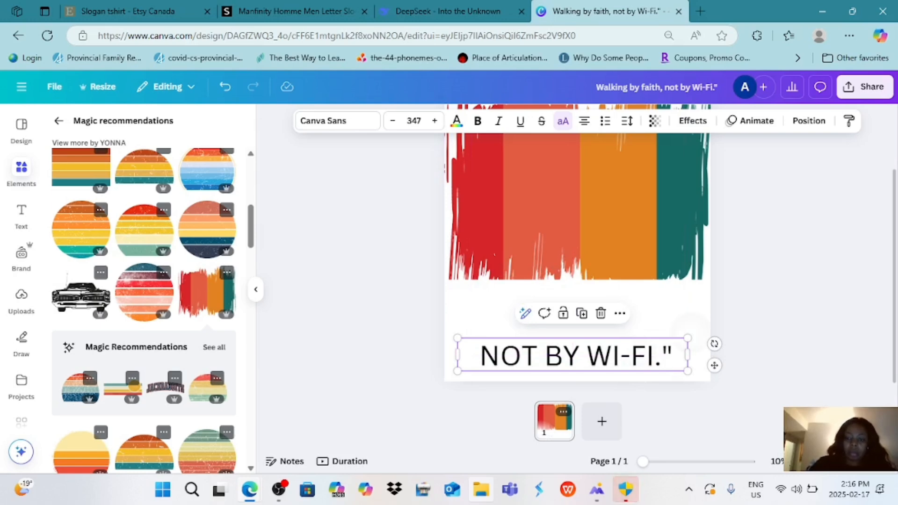
{"action": "left_click_drag", "start_coordinate": [687, 338], "coordinate": [715, 334]}
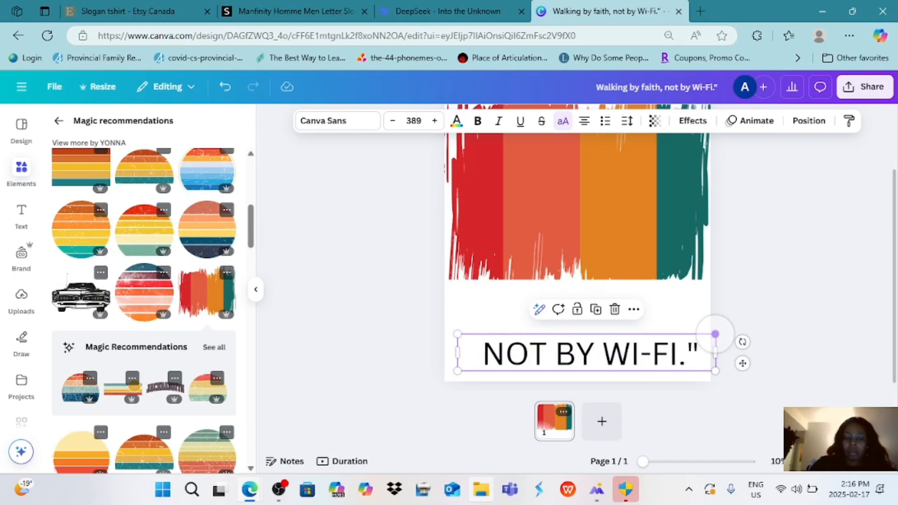
{"action": "left_click_drag", "start_coordinate": [458, 334], "coordinate": [444, 332]}
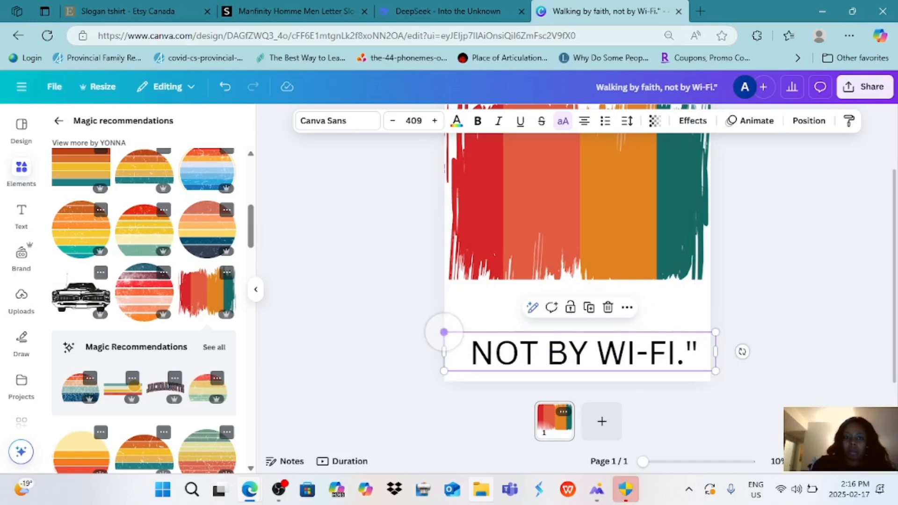
Set the "NOT BY WI-FI." line in the Rubik Dirt font and colour it the graphic's teal green, nudging it slightly lower.
{"action": "left_click", "coordinate": [337, 121]}
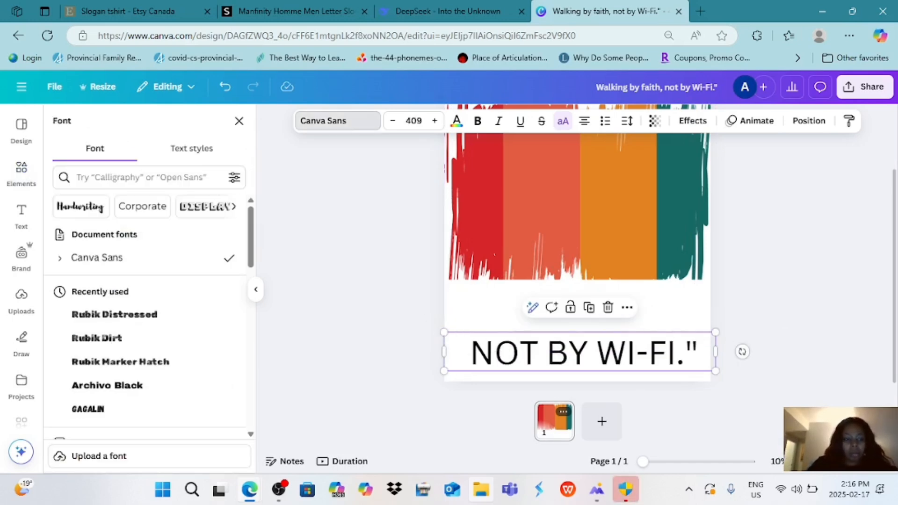
{"action": "left_click", "coordinate": [97, 339]}
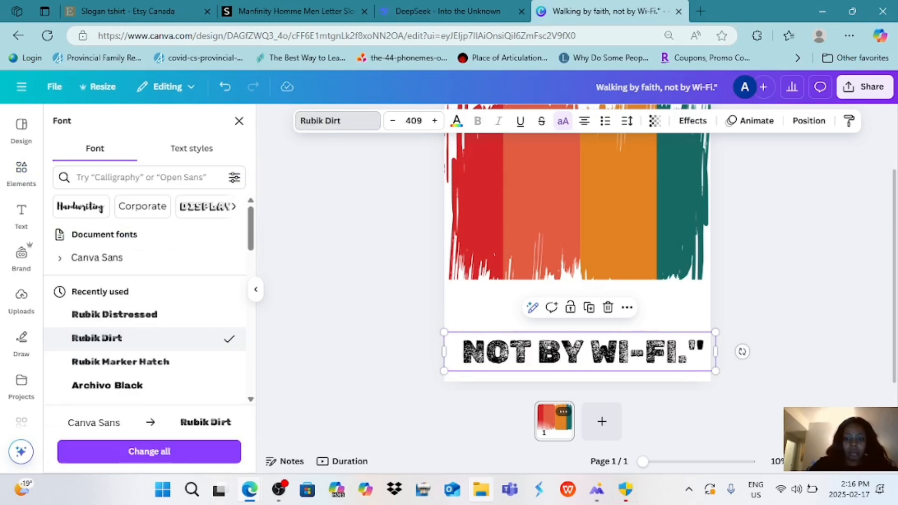
{"action": "left_click_drag", "start_coordinate": [645, 348], "coordinate": [648, 352]}
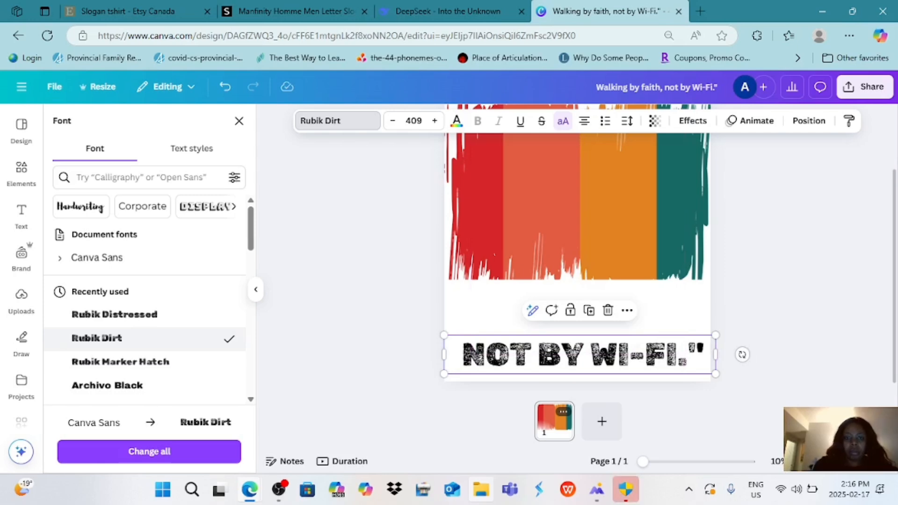
{"action": "left_click", "coordinate": [456, 121]}
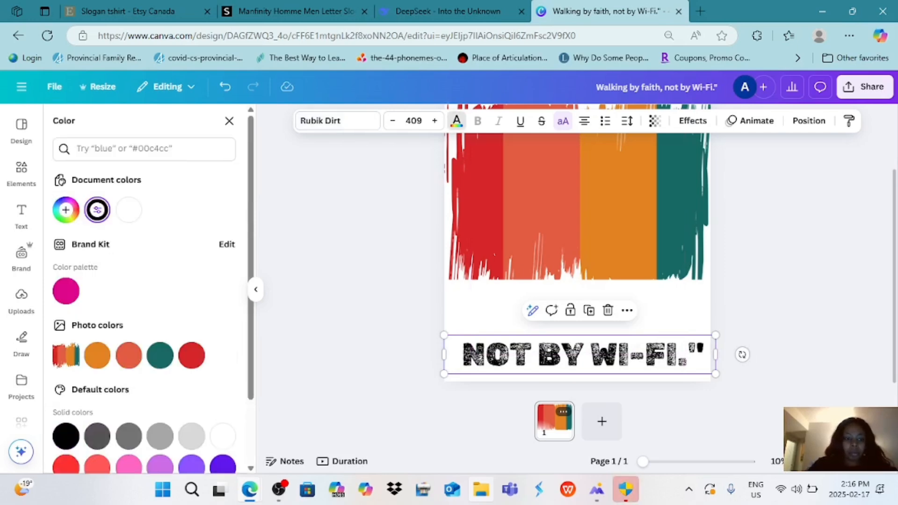
{"action": "left_click", "coordinate": [160, 356]}
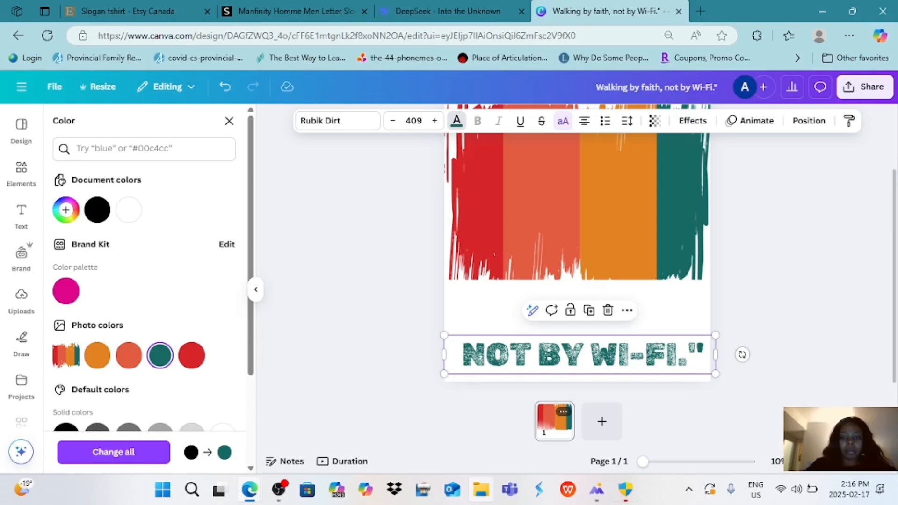
Move the striped graphic down to leave a gap beneath the "WALKING BY FAITH," headline.
{"action": "scroll", "coordinate": [577, 244], "scroll_direction": "up", "scroll_amount": 2}
{"action": "left_click", "coordinate": [573, 165]}
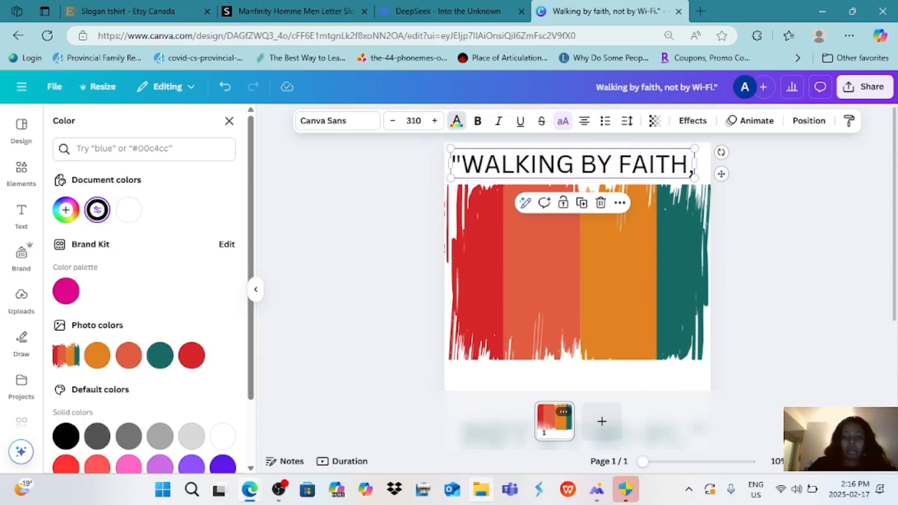
{"action": "left_click", "coordinate": [669, 285]}
{"action": "left_click_drag", "start_coordinate": [654, 259], "coordinate": [655, 289]}
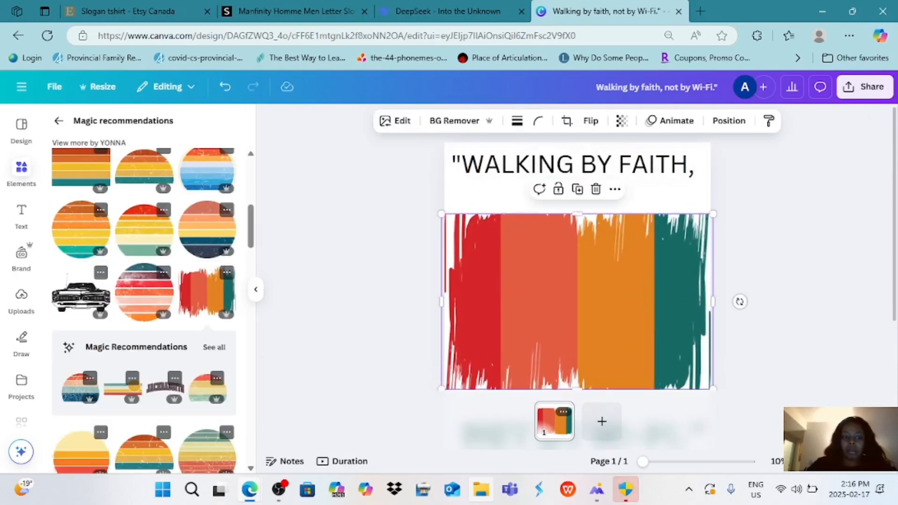
Enlarge the "WALKING BY FAITH," headline to font size 335 and widen its text box so it fits on one line.
{"action": "left_click", "coordinate": [574, 164]}
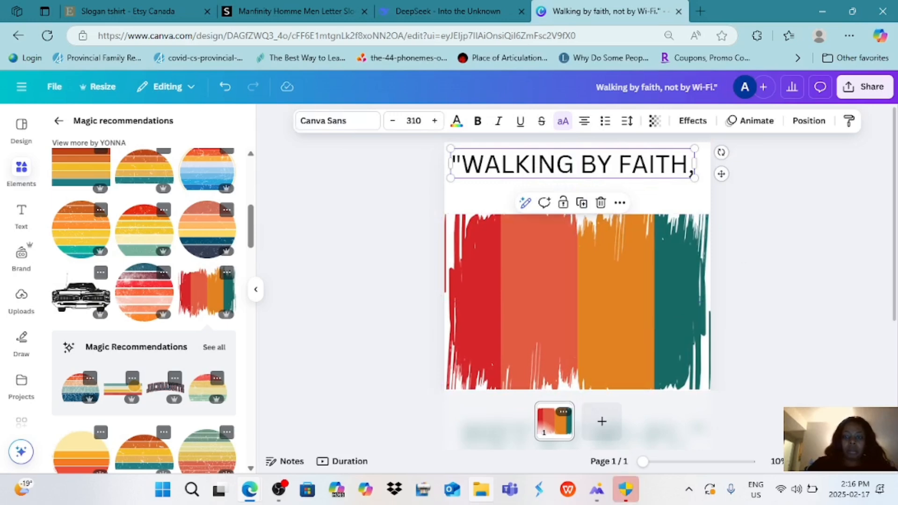
{"action": "left_click_drag", "start_coordinate": [695, 178], "coordinate": [710, 179]}
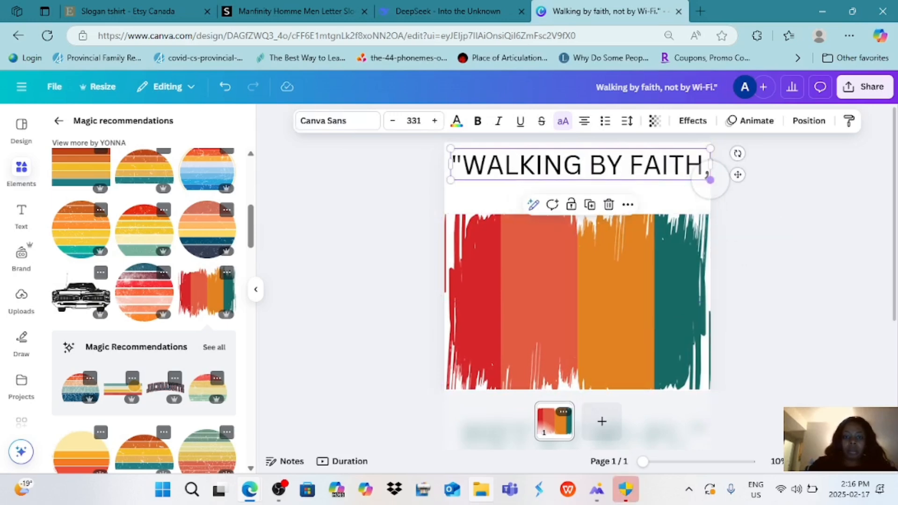
{"action": "left_click", "coordinate": [434, 121]}
{"action": "left_click", "coordinate": [434, 120]}
{"action": "left_click", "coordinate": [434, 121]}
{"action": "left_click", "coordinate": [435, 121]}
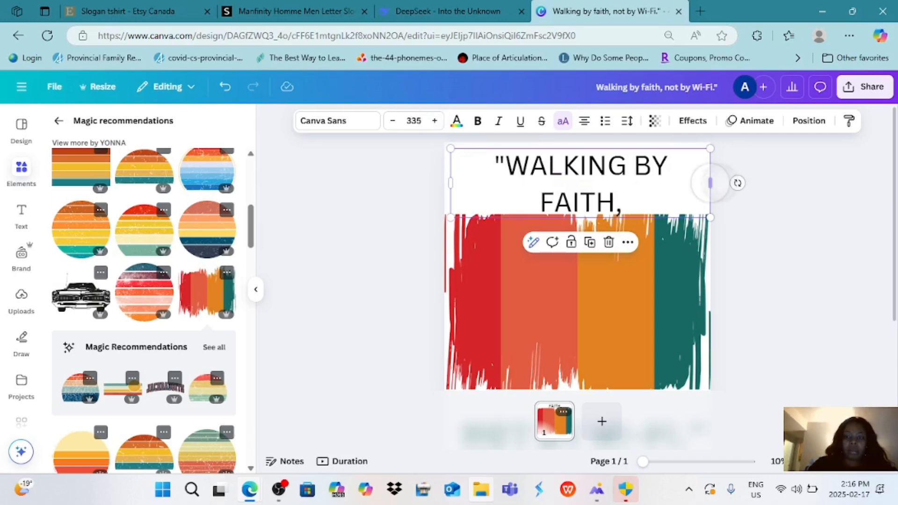
{"action": "left_click_drag", "start_coordinate": [711, 182], "coordinate": [693, 168]}
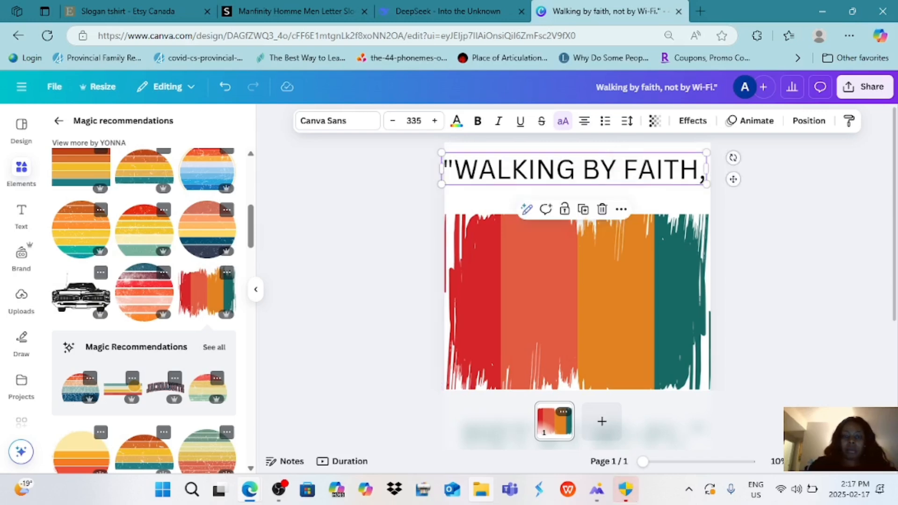
Make the "WALKING BY FAITH," headline bold at font size 334 and shift it so its opening quotation mark is on the page.
{"action": "key", "text": "ctrl+b"}
{"action": "left_click_drag", "start_coordinate": [707, 187], "coordinate": [738, 179]}
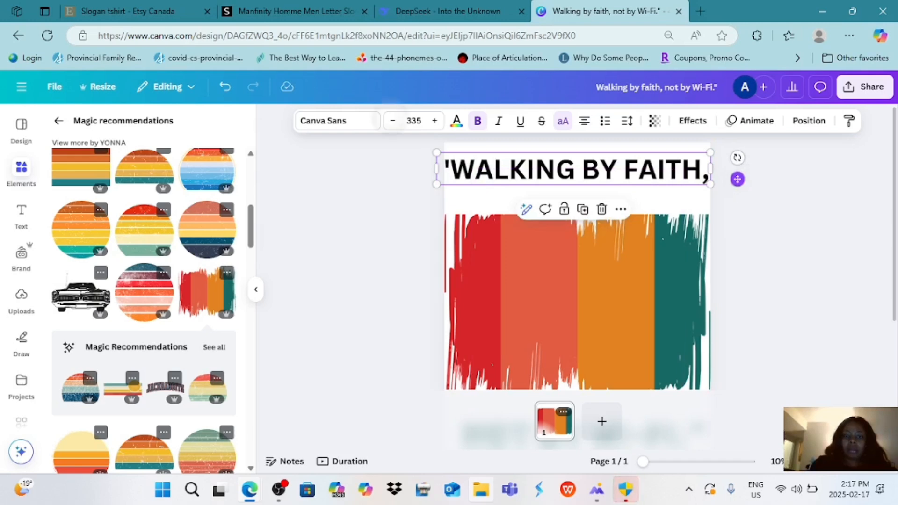
{"action": "left_click", "coordinate": [392, 120]}
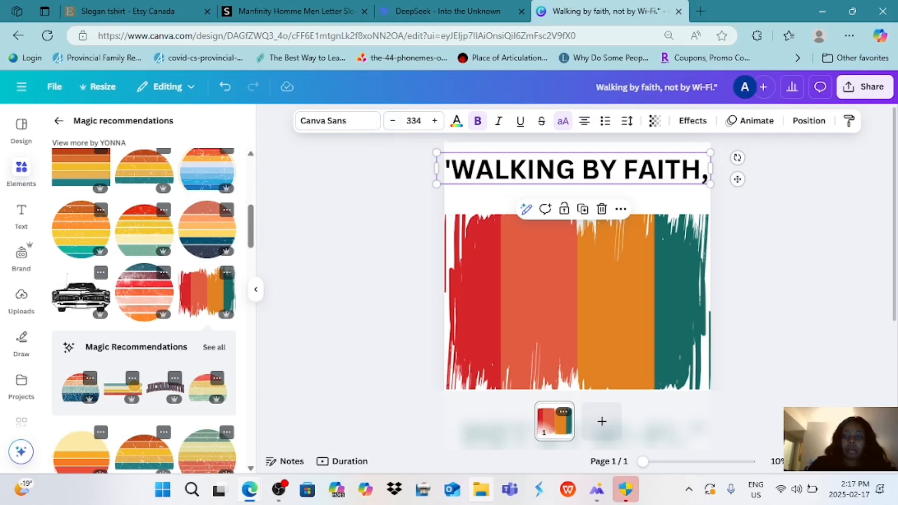
{"action": "left_click_drag", "start_coordinate": [738, 179], "coordinate": [742, 179]}
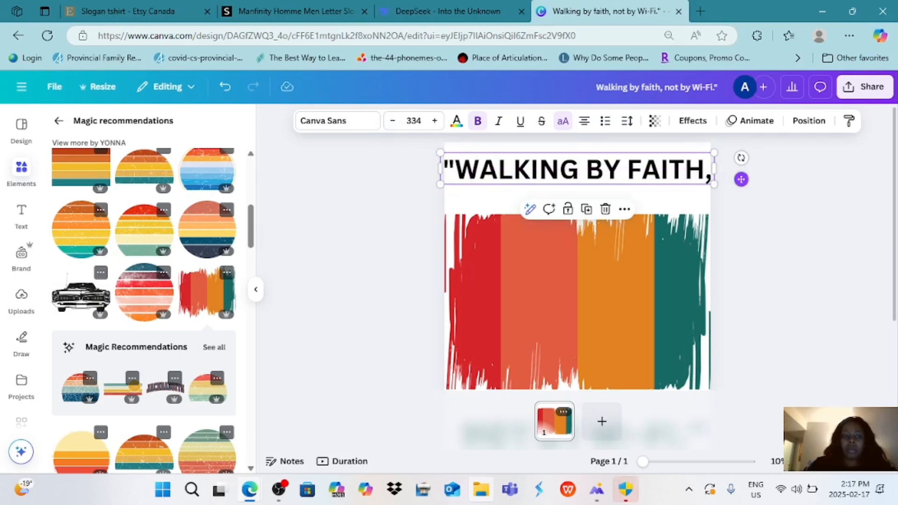
Try the Rubik Distressed, Rubik Marker Hatch and Rubik Dirt fonts on the "WALKING BY FAITH," headline.
{"action": "left_click", "coordinate": [337, 121]}
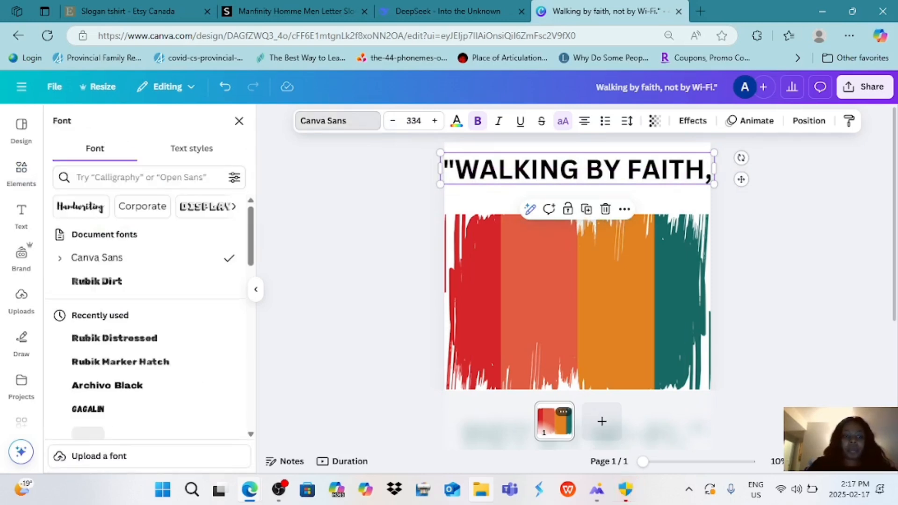
{"action": "left_click", "coordinate": [115, 338]}
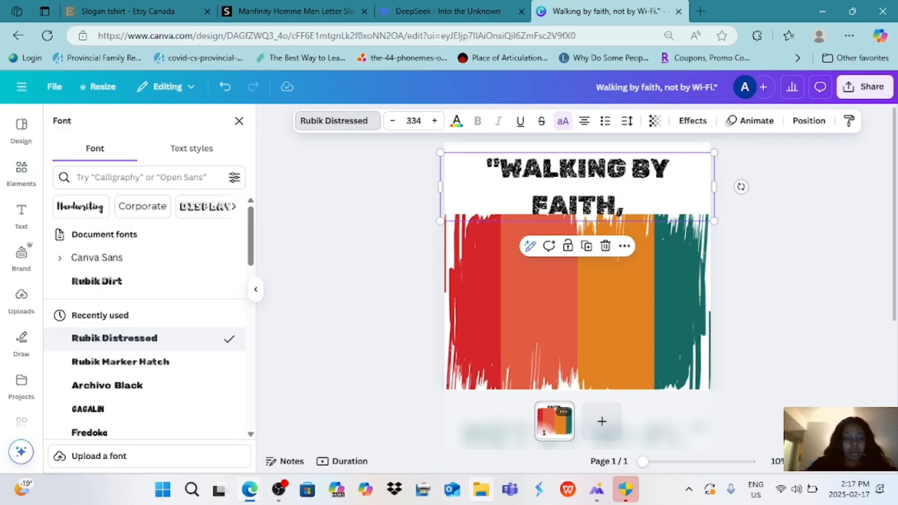
{"action": "left_click", "coordinate": [75, 367]}
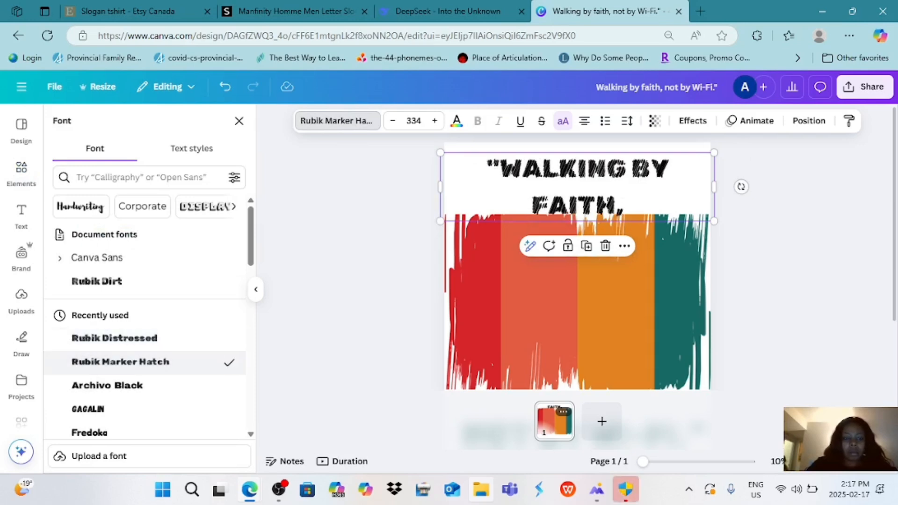
{"action": "left_click", "coordinate": [87, 280]}
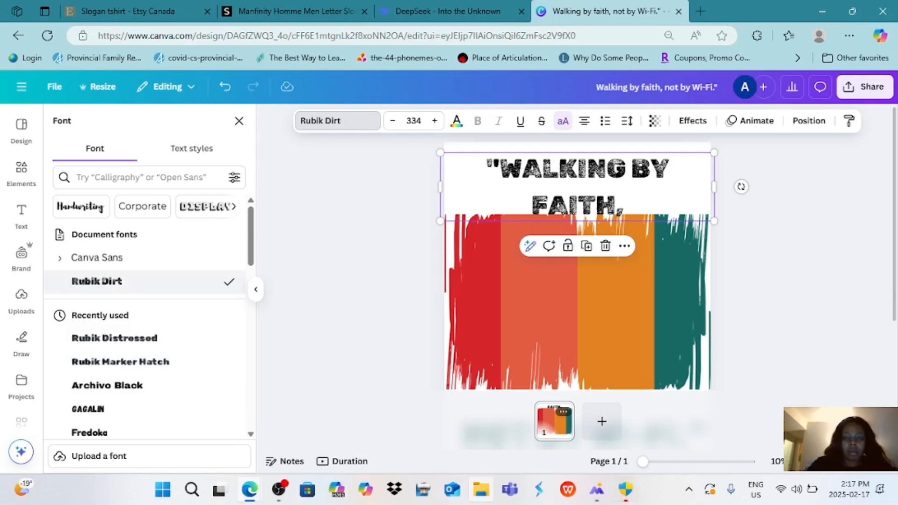
Widen the "WALKING BY FAITH," text box to hold the headline on one line and reduce its font size to 322.
{"action": "left_click_drag", "start_coordinate": [714, 187], "coordinate": [729, 168]}
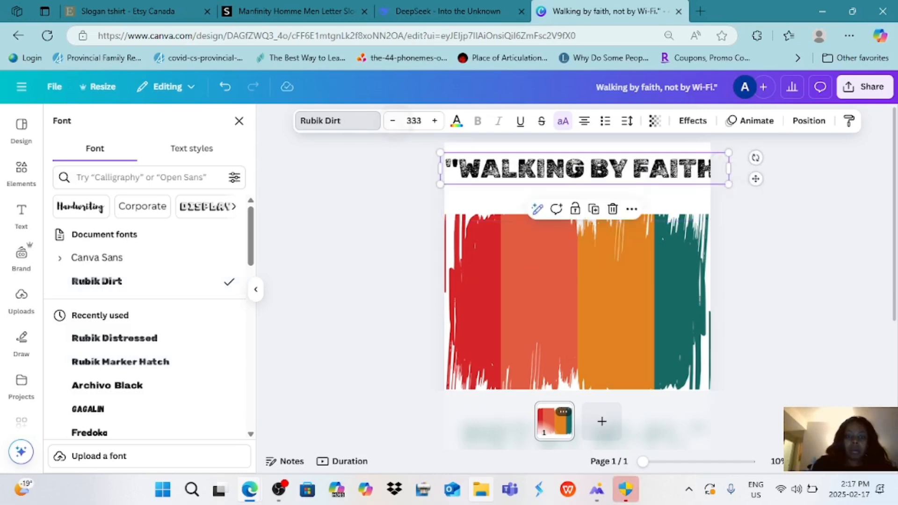
{"action": "left_click", "coordinate": [392, 121]}
{"action": "left_click", "coordinate": [393, 120]}
{"action": "left_click", "coordinate": [392, 120]}
{"action": "left_click", "coordinate": [393, 121]}
{"action": "left_click", "coordinate": [393, 121]}
{"action": "left_click", "coordinate": [392, 121]}
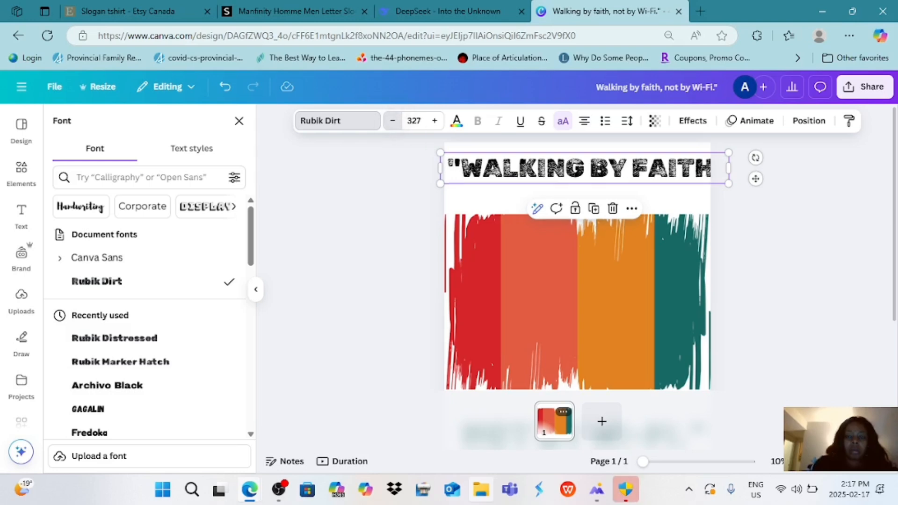
{"action": "left_click", "coordinate": [392, 120]}
{"action": "left_click", "coordinate": [393, 121]}
{"action": "left_click", "coordinate": [392, 121]}
{"action": "left_click", "coordinate": [393, 121]}
{"action": "left_click", "coordinate": [393, 121]}
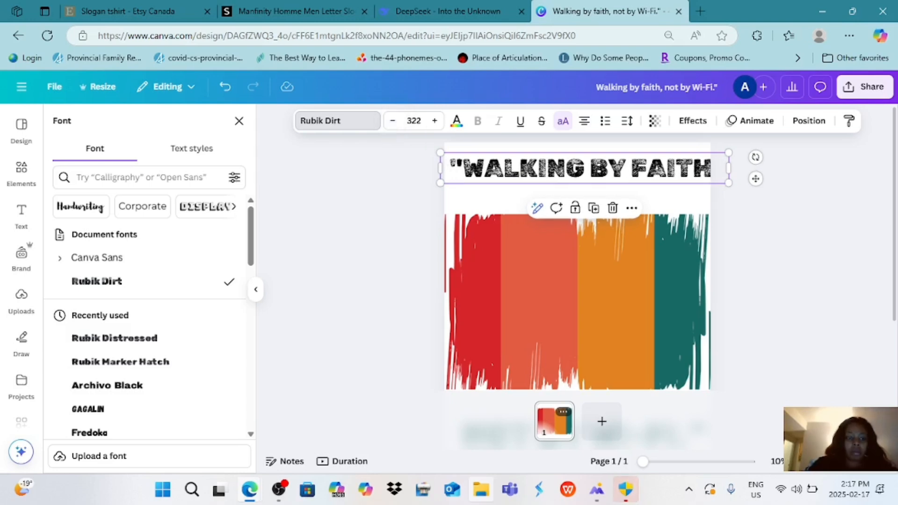
Set the "WALKING BY FAITH," headline in Rubik Distressed at font size 318 and centre it in the space above the graphic.
{"action": "left_click", "coordinate": [115, 338]}
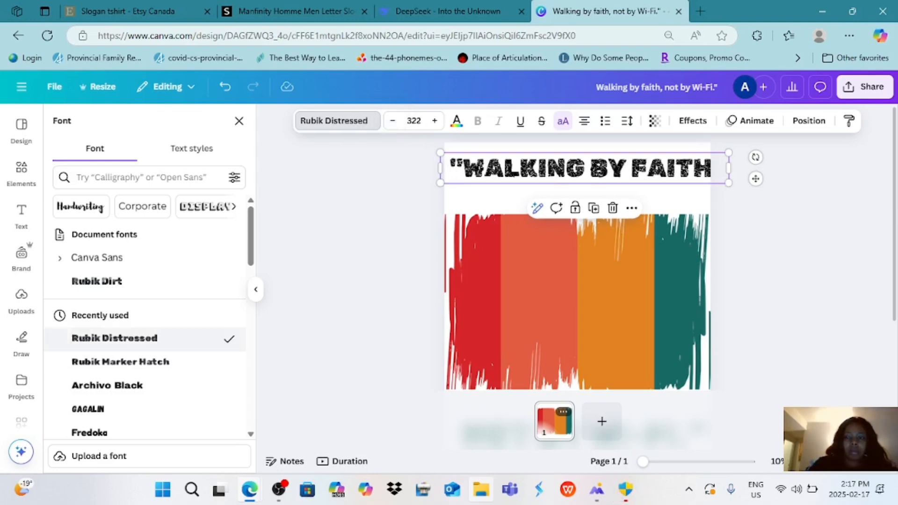
{"action": "left_click_drag", "start_coordinate": [756, 178], "coordinate": [749, 194]}
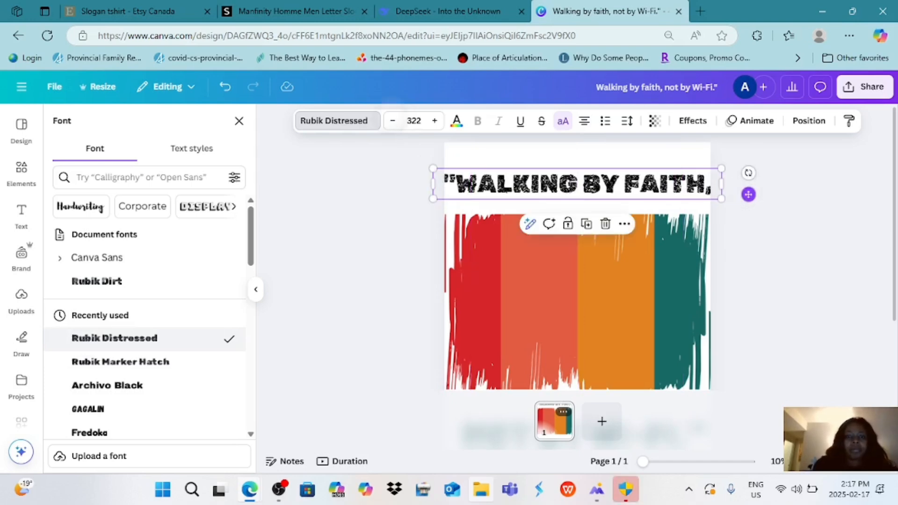
{"action": "left_click", "coordinate": [392, 120]}
{"action": "left_click", "coordinate": [392, 121]}
{"action": "left_click", "coordinate": [392, 120]}
{"action": "left_click", "coordinate": [392, 121]}
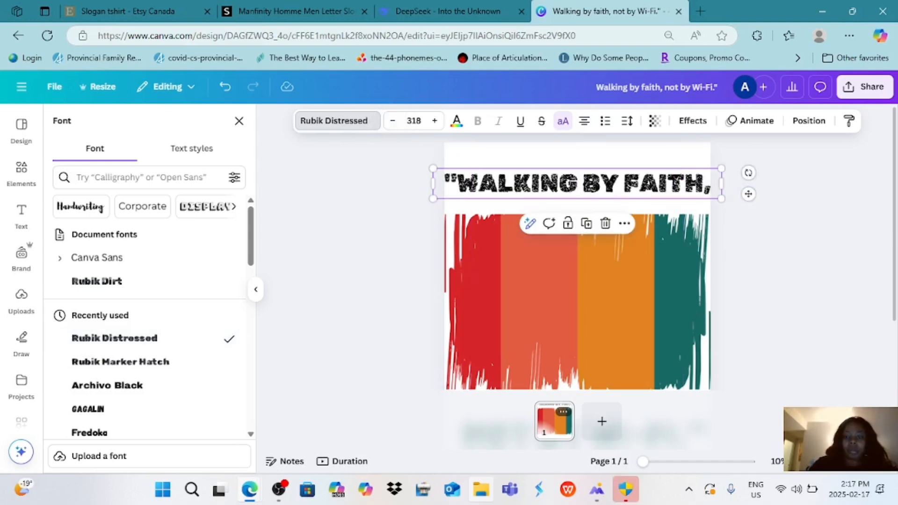
{"action": "left_click_drag", "start_coordinate": [750, 196], "coordinate": [748, 183]}
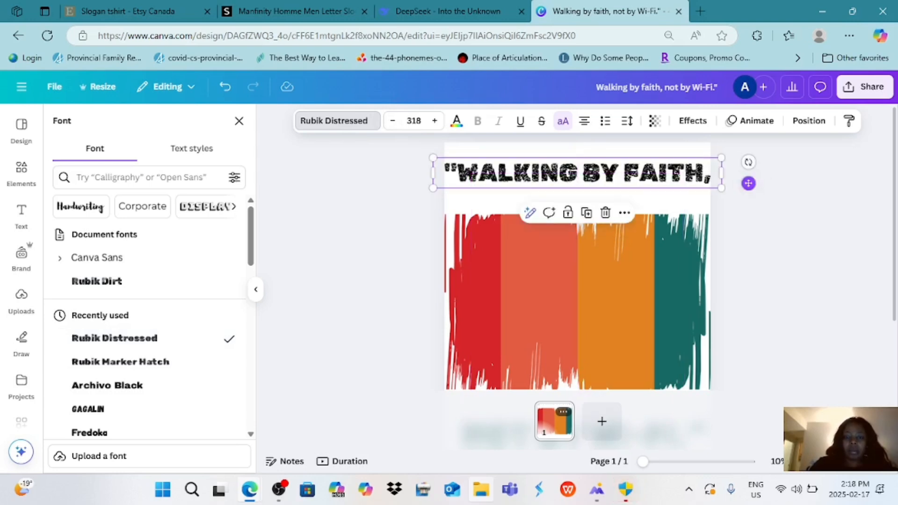
Colour the "WALKING BY FAITH," headline with the red taken from the striped graphic.
{"action": "left_click", "coordinate": [457, 121]}
{"action": "left_click", "coordinate": [191, 356]}
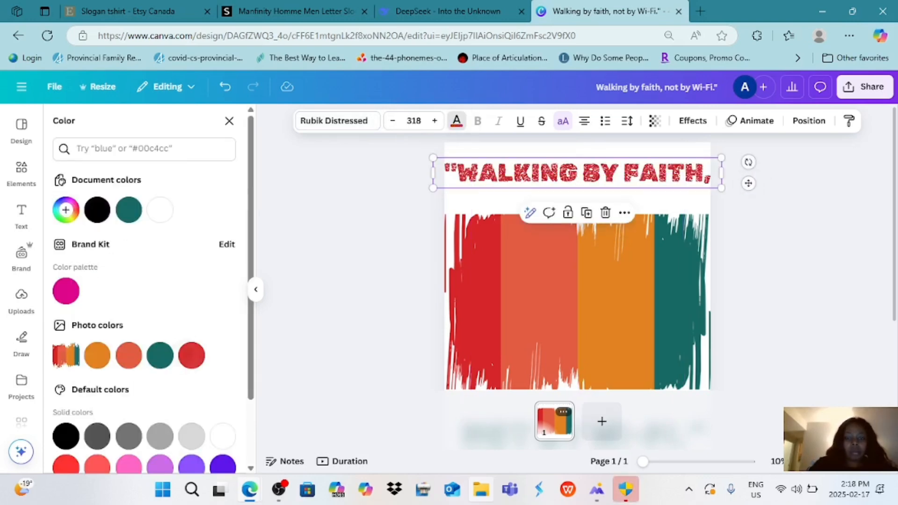
{"action": "scroll", "coordinate": [768, 273], "scroll_direction": "down", "scroll_amount": 3}
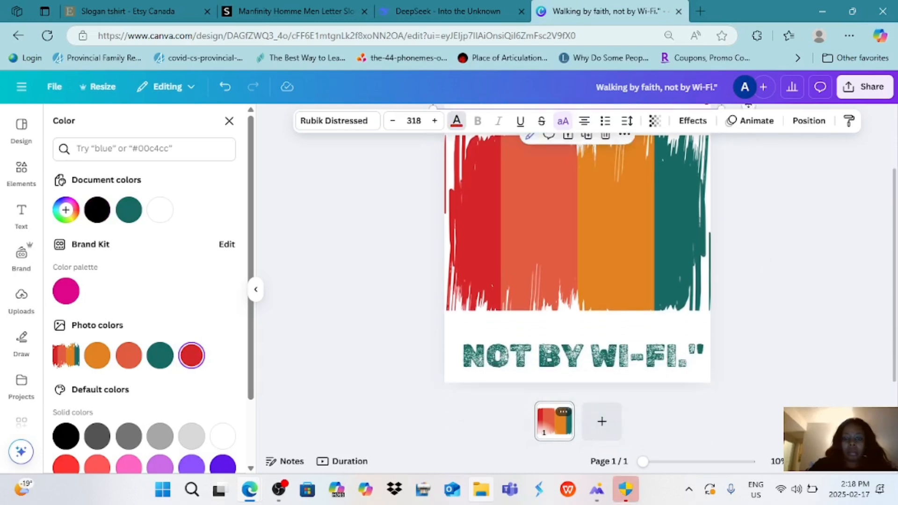
Set the background of the striped graphic page to black and add a second page after it.
{"action": "scroll", "coordinate": [769, 273], "scroll_direction": "up", "scroll_amount": 2}
{"action": "scroll", "coordinate": [771, 296], "scroll_direction": "down", "scroll_amount": 2}
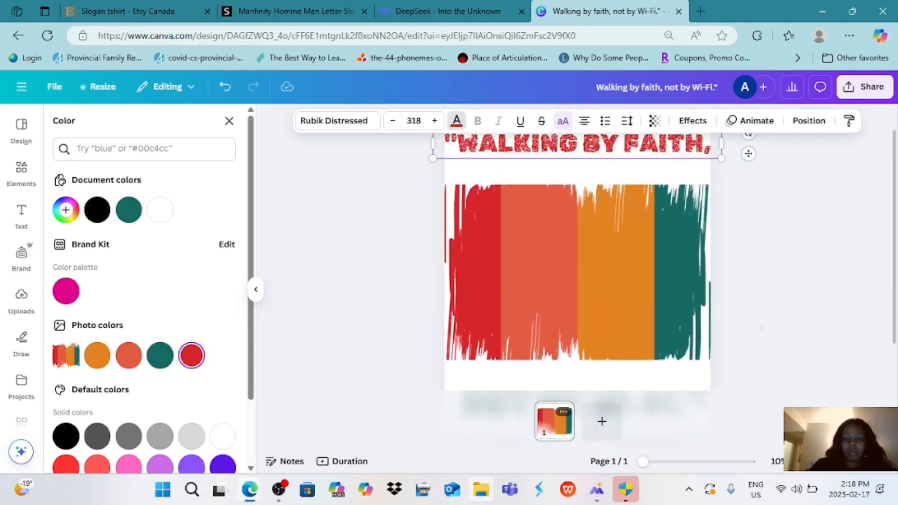
{"action": "scroll", "coordinate": [662, 251], "scroll_direction": "up", "scroll_amount": 2}
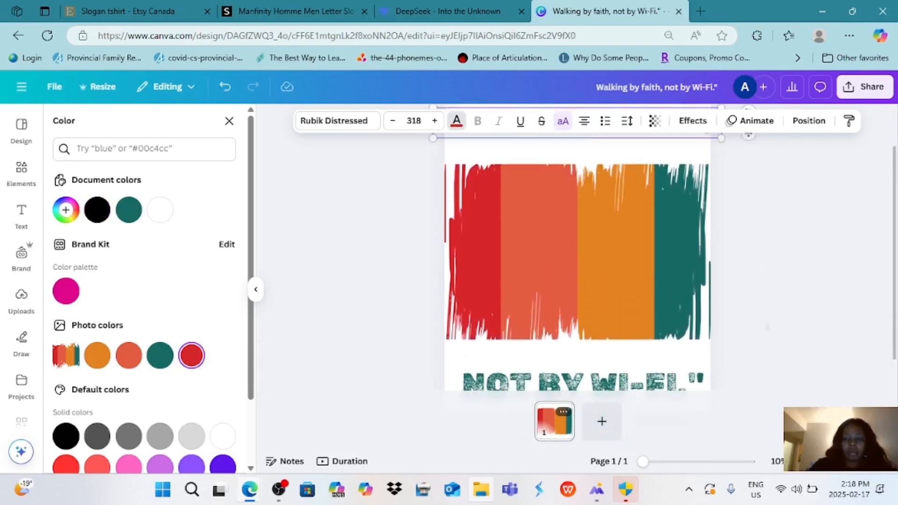
{"action": "scroll", "coordinate": [663, 251], "scroll_direction": "down", "scroll_amount": 2}
{"action": "left_click", "coordinate": [582, 355]}
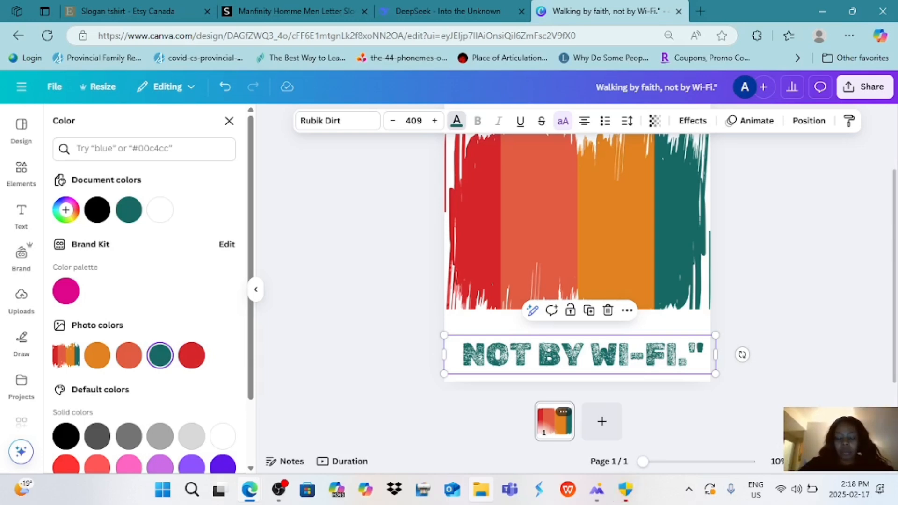
{"action": "left_click", "coordinate": [355, 290]}
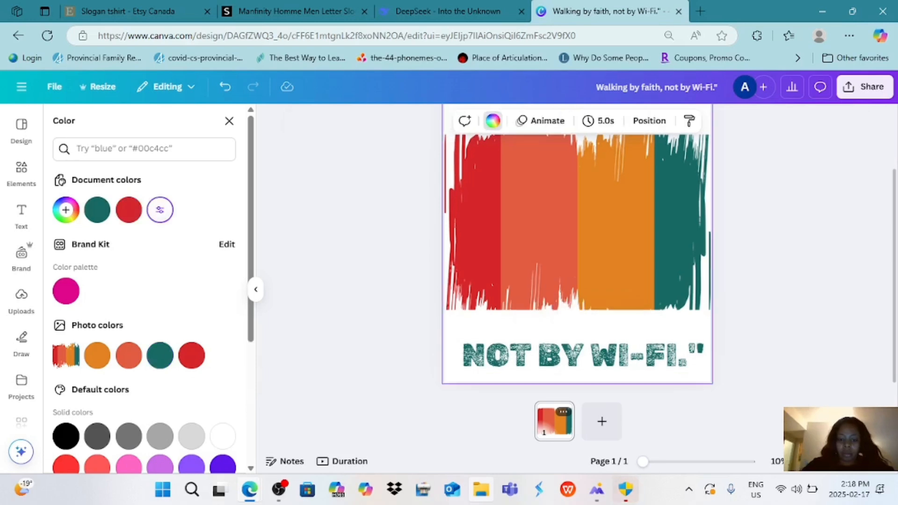
{"action": "scroll", "coordinate": [577, 252], "scroll_direction": "up", "scroll_amount": 2}
{"action": "scroll", "coordinate": [578, 253], "scroll_direction": "down", "scroll_amount": 2}
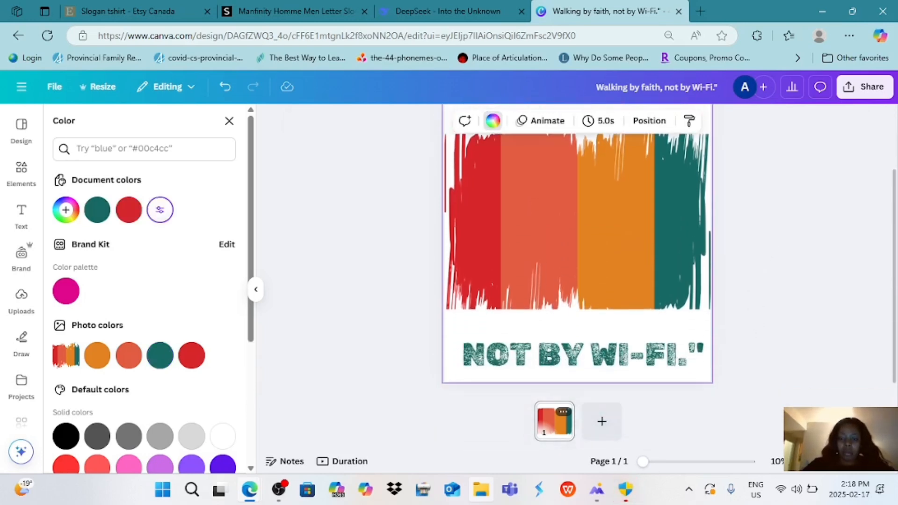
{"action": "left_click", "coordinate": [493, 120]}
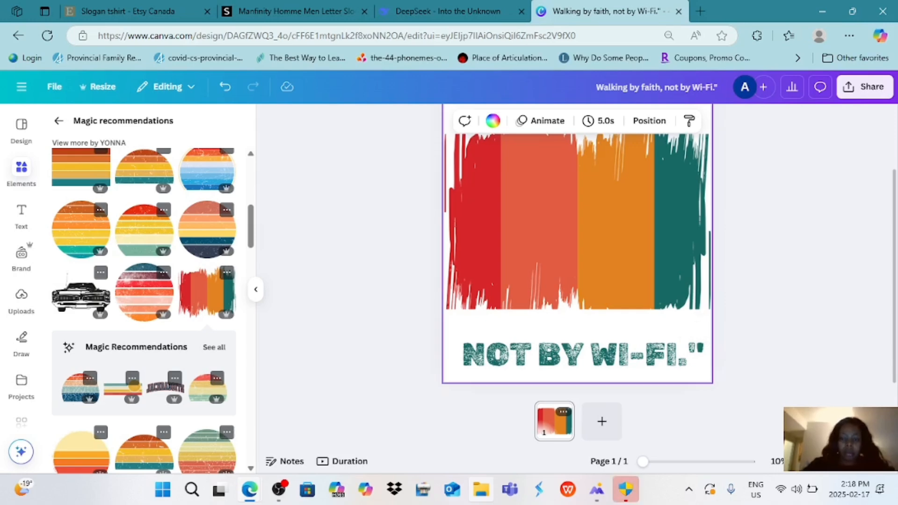
{"action": "left_click", "coordinate": [493, 121]}
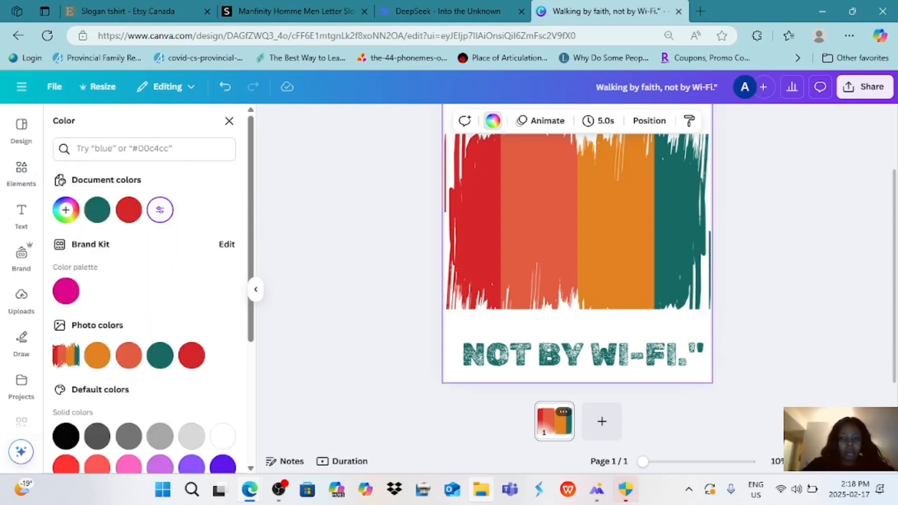
{"action": "left_click", "coordinate": [65, 436]}
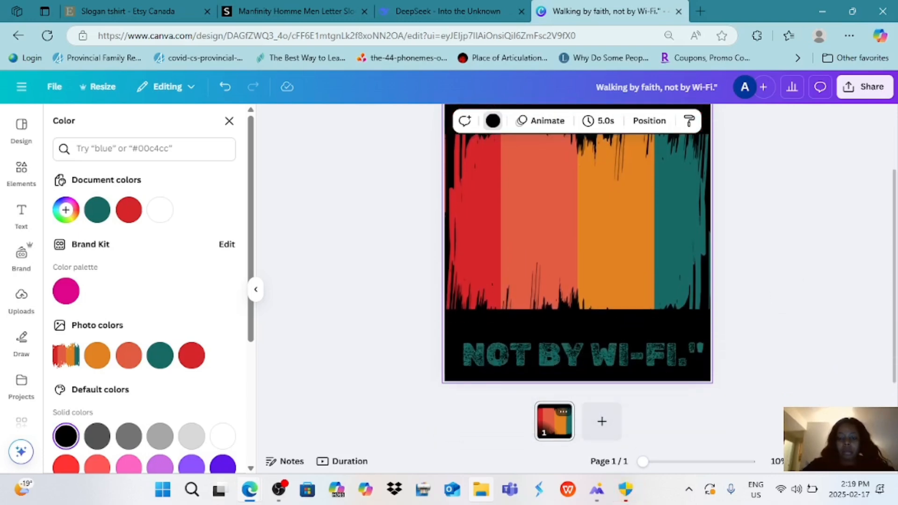
{"action": "left_click", "coordinate": [611, 421]}
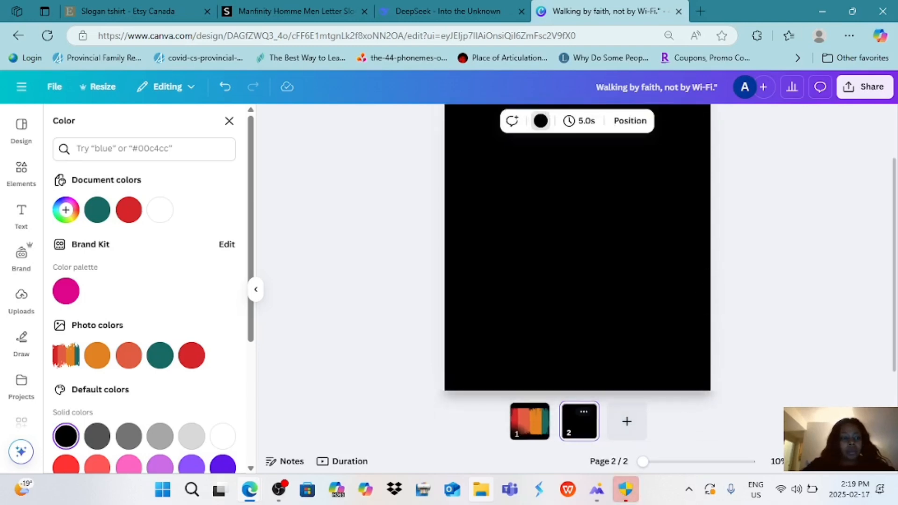
Switch to the SHEIN product page and examine the slogan T-shirt designs for ideas.
{"action": "left_click", "coordinate": [297, 11]}
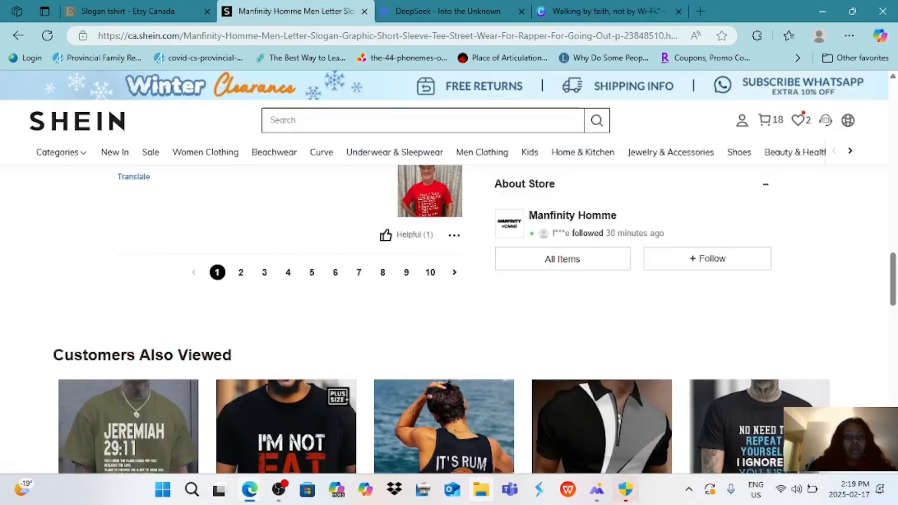
{"action": "scroll", "coordinate": [449, 274], "scroll_direction": "down", "scroll_amount": 3}
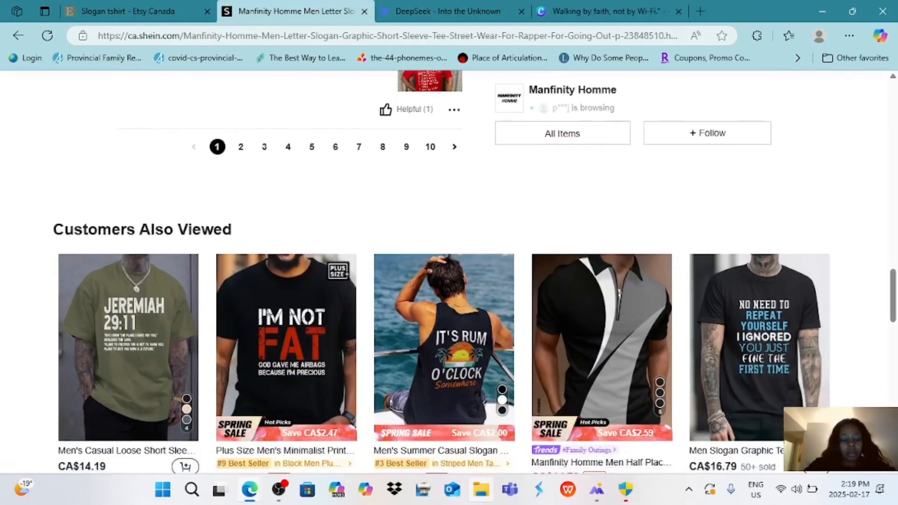
{"action": "scroll", "coordinate": [449, 274], "scroll_direction": "down", "scroll_amount": 3}
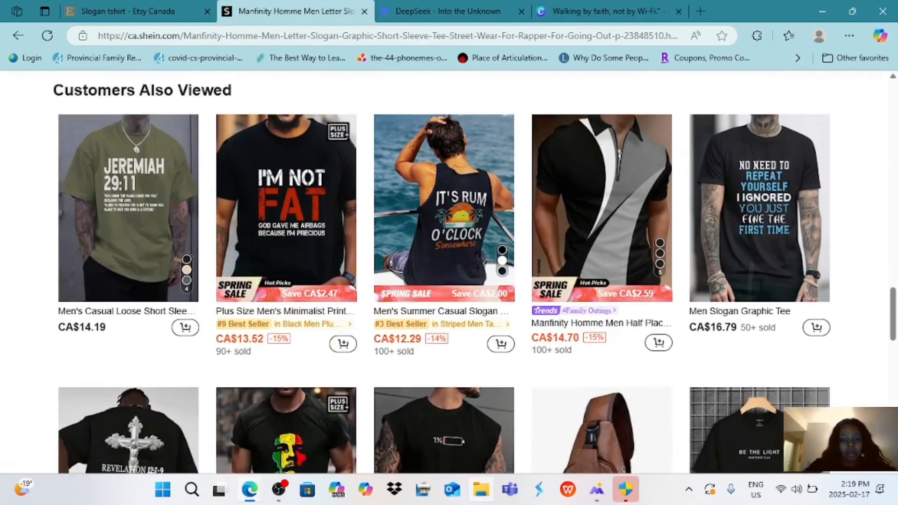
{"action": "scroll", "coordinate": [449, 274], "scroll_direction": "up", "scroll_amount": 15}
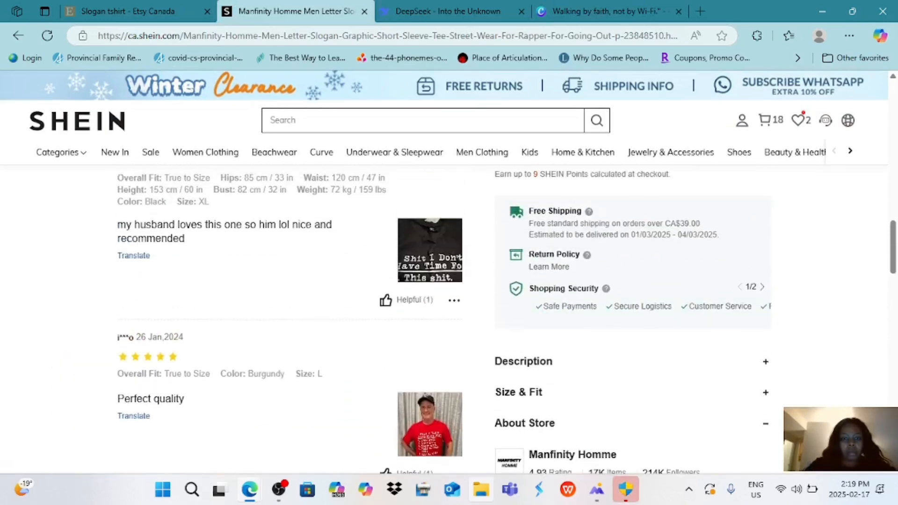
{"action": "scroll", "coordinate": [449, 273], "scroll_direction": "up", "scroll_amount": 10}
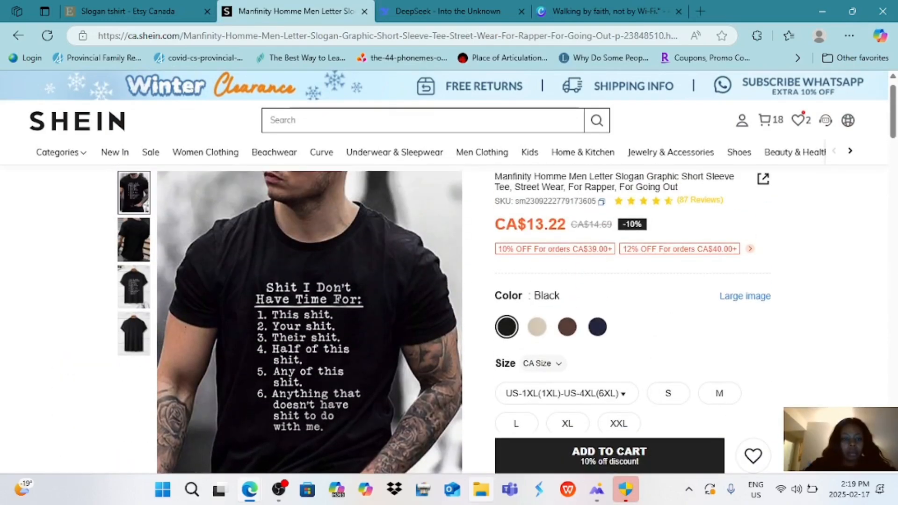
{"action": "scroll", "coordinate": [449, 273], "scroll_direction": "down", "scroll_amount": 2}
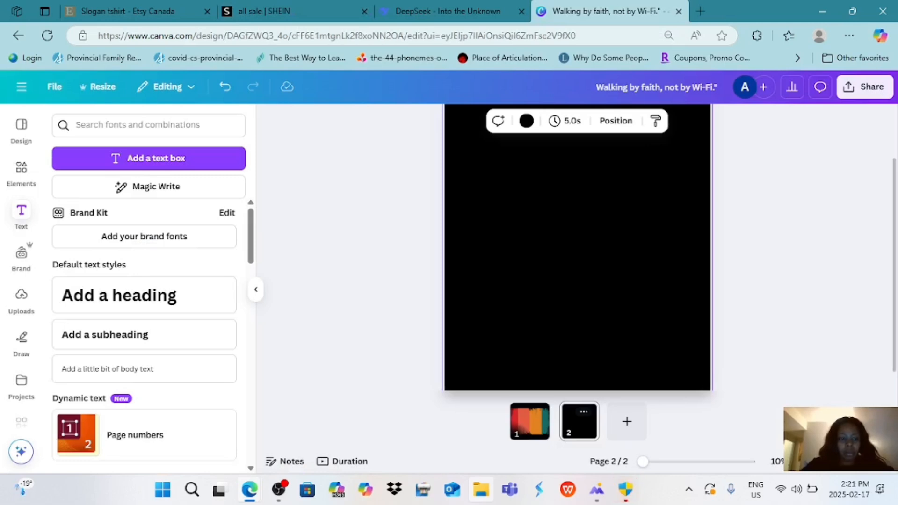
Add a heading reading "JESUS" to the black second page in Canva and enlarge it to font size 736.
{"action": "left_click", "coordinate": [144, 295]}
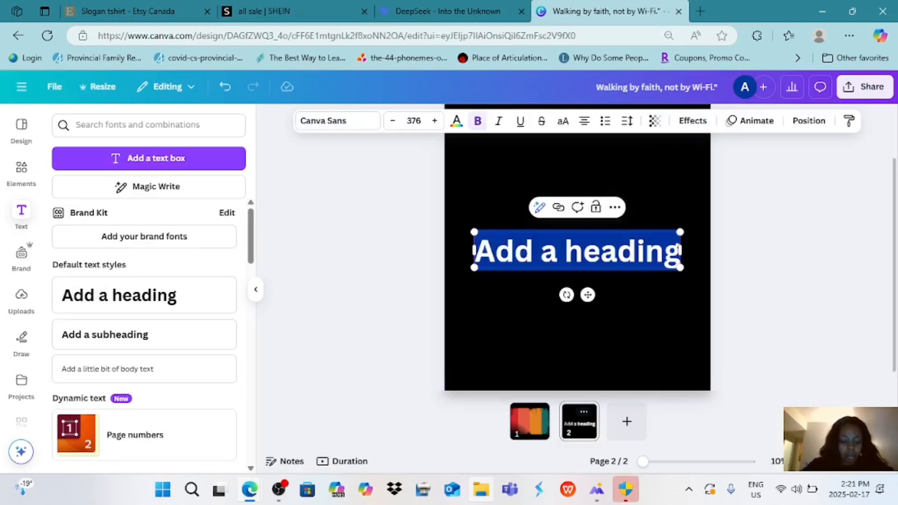
{"action": "type", "text": "JESUS"}
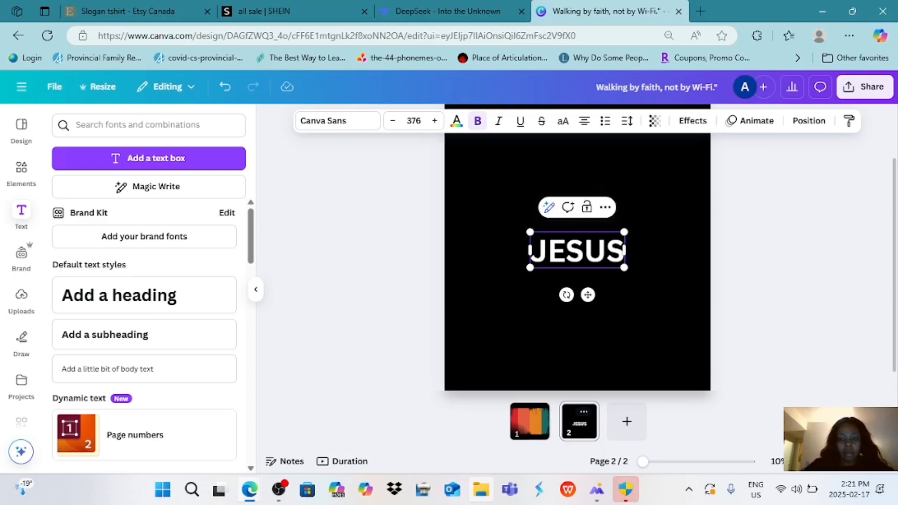
{"action": "left_click_drag", "start_coordinate": [624, 267], "coordinate": [667, 283]}
{"action": "left_click_drag", "start_coordinate": [527, 282], "coordinate": [482, 301]}
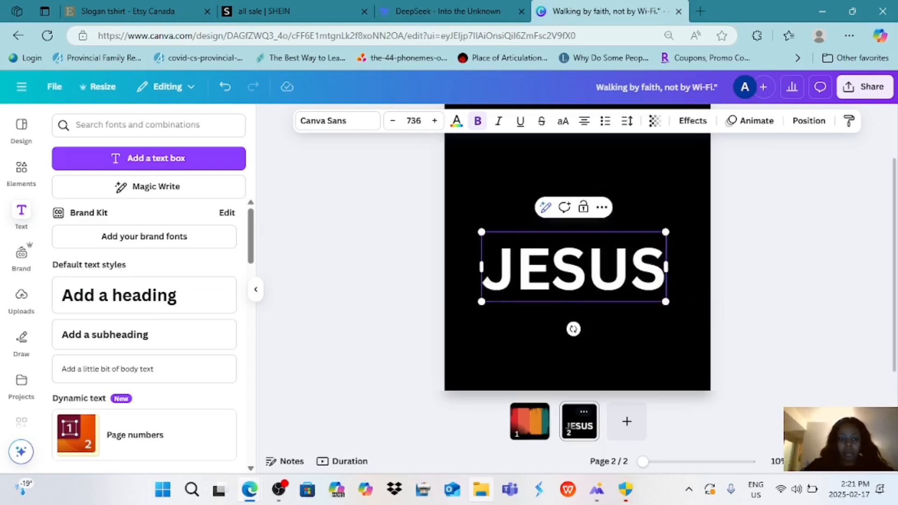
{"action": "left_click", "coordinate": [478, 335]}
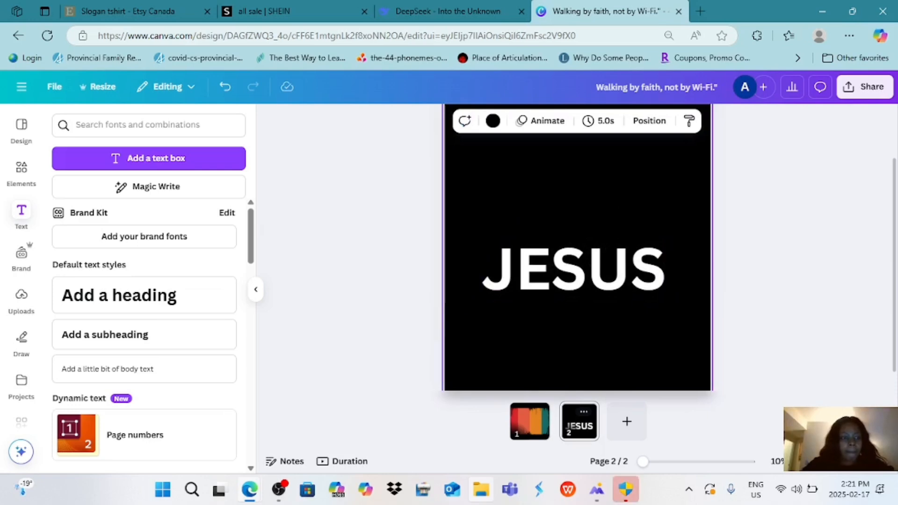
Replace the retro background query with a search of the element library for "SHAPES".
{"action": "left_click", "coordinate": [21, 171]}
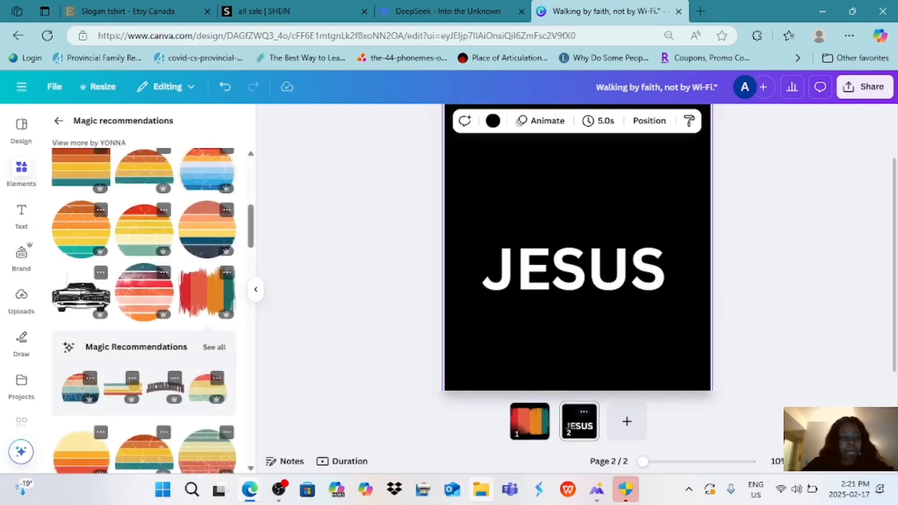
{"action": "left_click", "coordinate": [58, 121]}
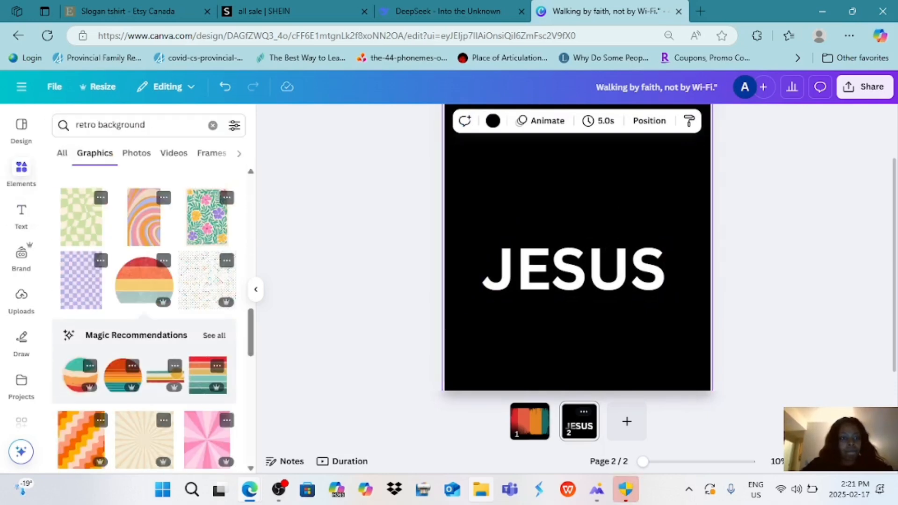
{"action": "left_click", "coordinate": [143, 125]}
{"action": "key", "text": "BackSpace"}
{"action": "key", "text": "BackSpace"}
{"action": "key", "text": "BackSpace"}
{"action": "key", "text": "BackSpace"}
{"action": "key", "text": "BackSpace"}
{"action": "key", "text": "BackSpace"}
{"action": "key", "text": "BackSpace"}
{"action": "key", "text": "BackSpace"}
{"action": "key", "text": "BackSpace"}
{"action": "key", "text": "BackSpace"}
{"action": "key", "text": "BackSpace"}
{"action": "key", "text": "BackSpace"}
{"action": "key", "text": "BackSpace"}
{"action": "key", "text": "BackSpace"}
{"action": "key", "text": "BackSpace"}
{"action": "key", "text": "BackSpace"}
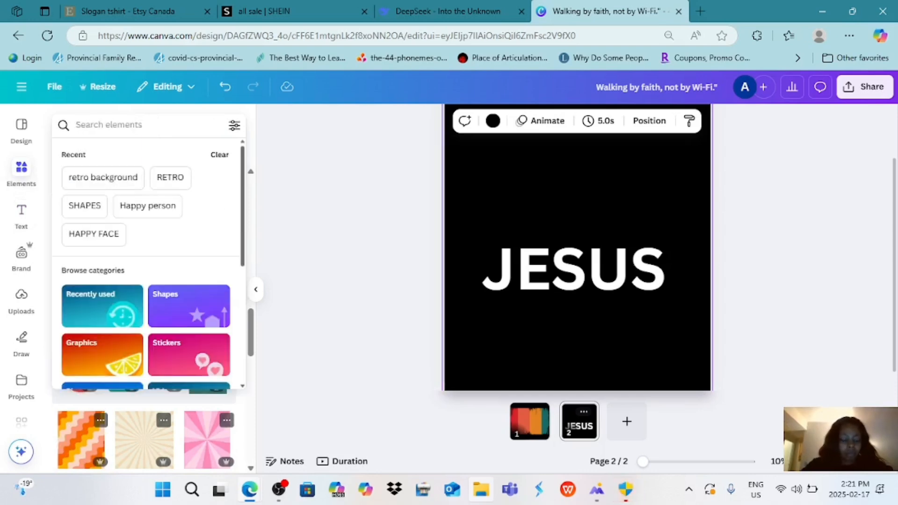
{"action": "type", "text": "SHA"}
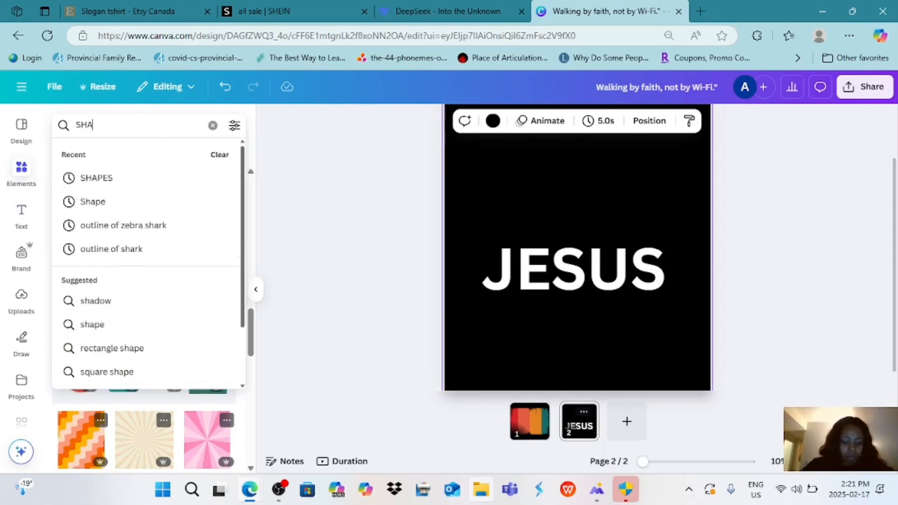
{"action": "type", "text": "PES"}
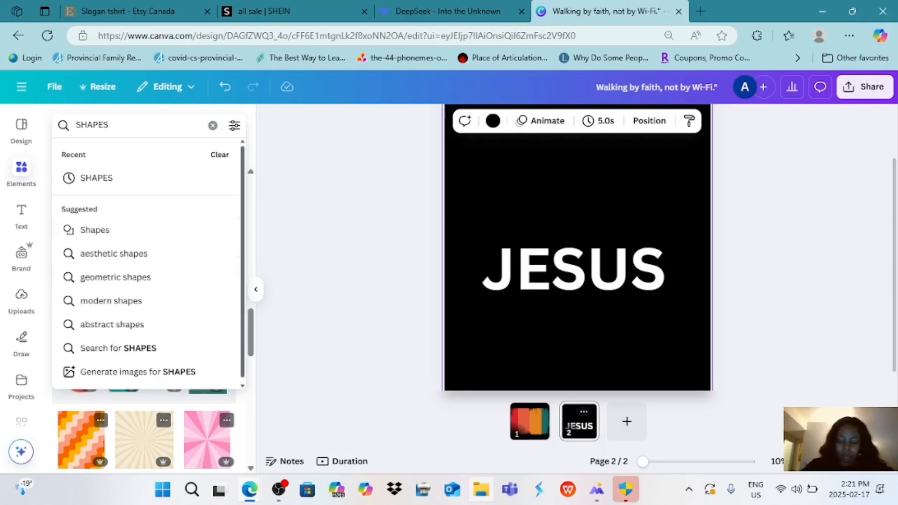
{"action": "key", "text": "Return"}
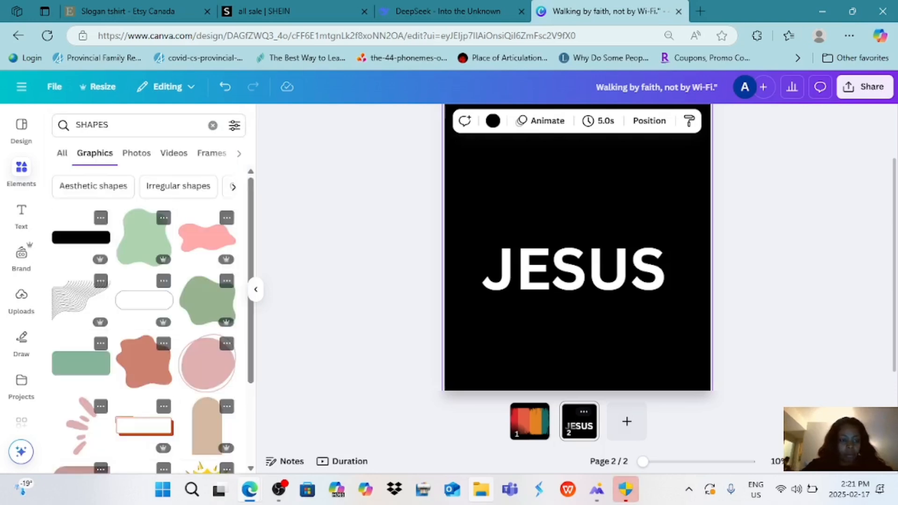
Search the element library for a square instead and add a square shape to the second page.
{"action": "left_click", "coordinate": [108, 134]}
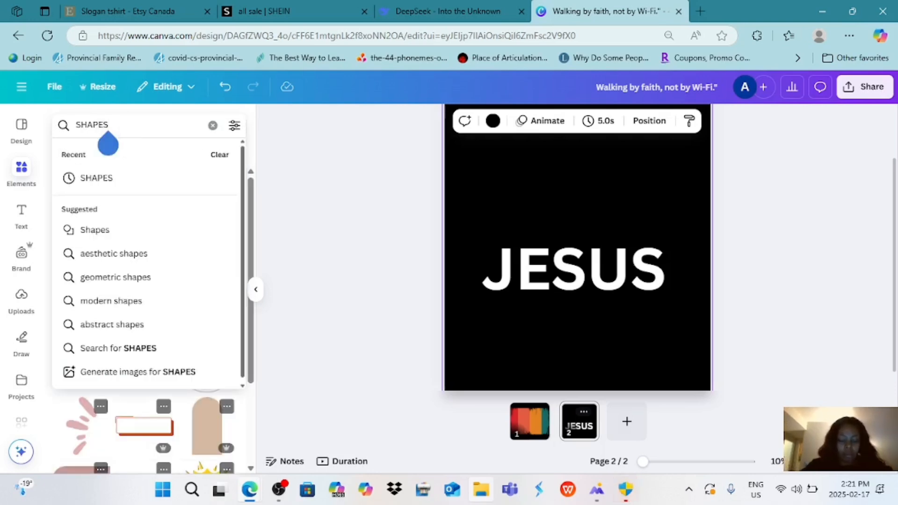
{"action": "key", "text": "BackSpace"}
{"action": "key", "text": "BackSpace"}
{"action": "key", "text": "BackSpace"}
{"action": "key", "text": "BackSpace"}
{"action": "key", "text": "BackSpace"}
{"action": "key", "text": "BackSpace"}
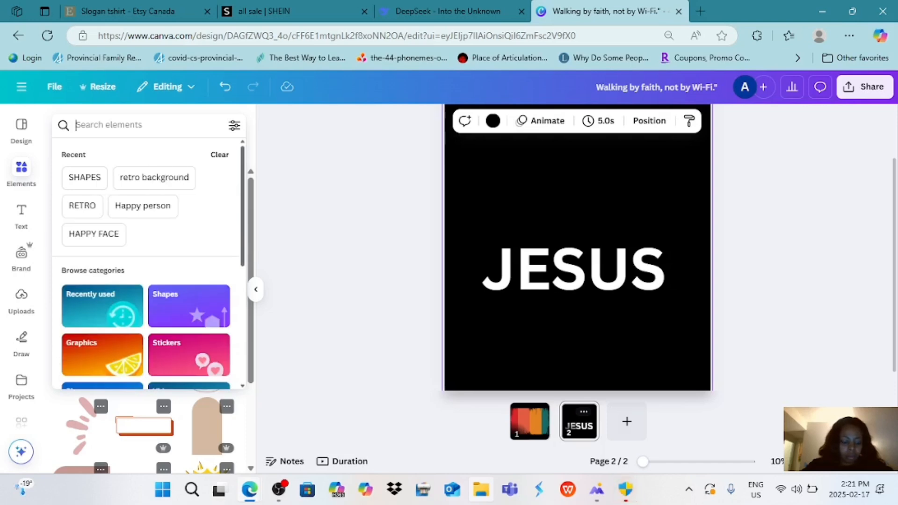
{"action": "type", "text": "SQU"}
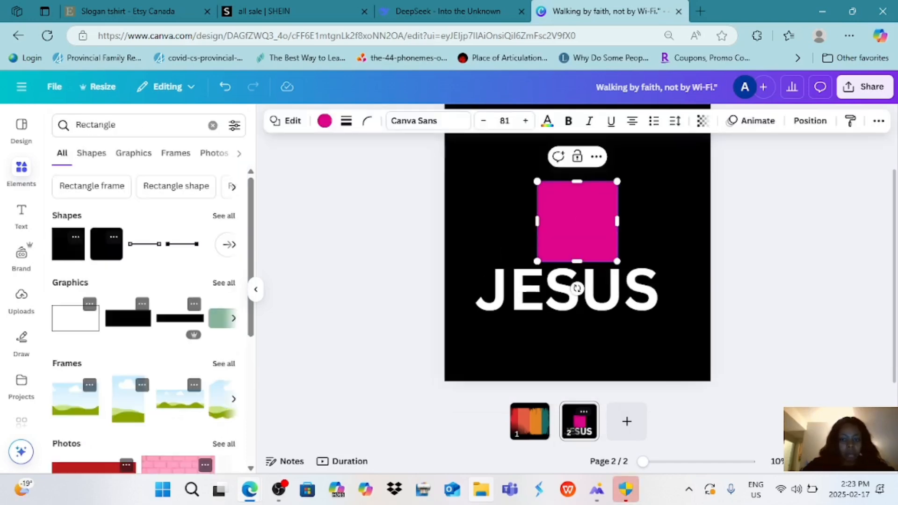
Make the square a black rectangle about 3739 × 683 px across the lower half of "JESUS" and bring it to the front.
{"action": "left_click_drag", "start_coordinate": [577, 233], "coordinate": [511, 319]}
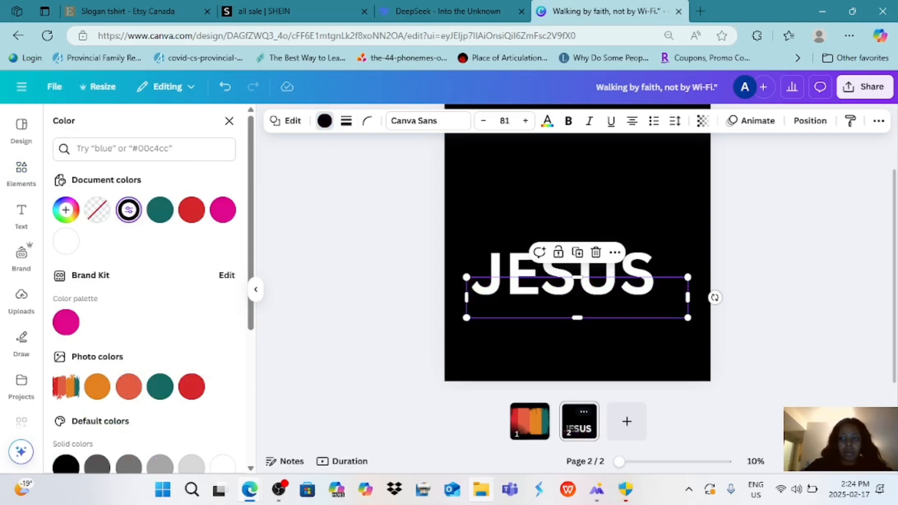
{"action": "left_click", "coordinate": [810, 121]}
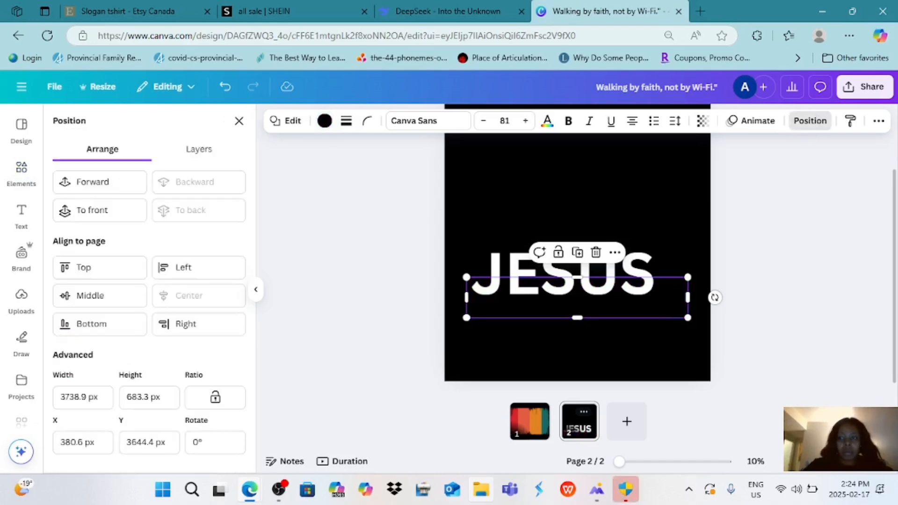
{"action": "key", "text": "ctrl+alt+bracketright"}
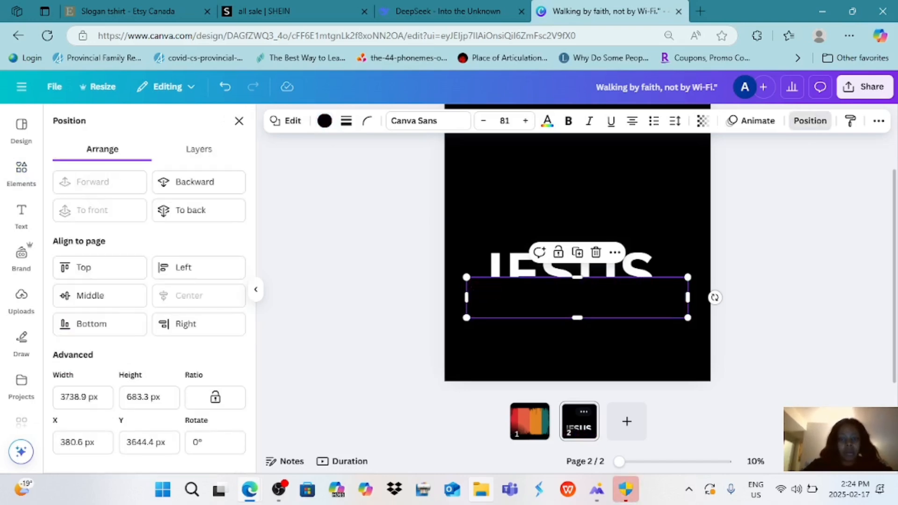
{"action": "left_click", "coordinate": [578, 297]}
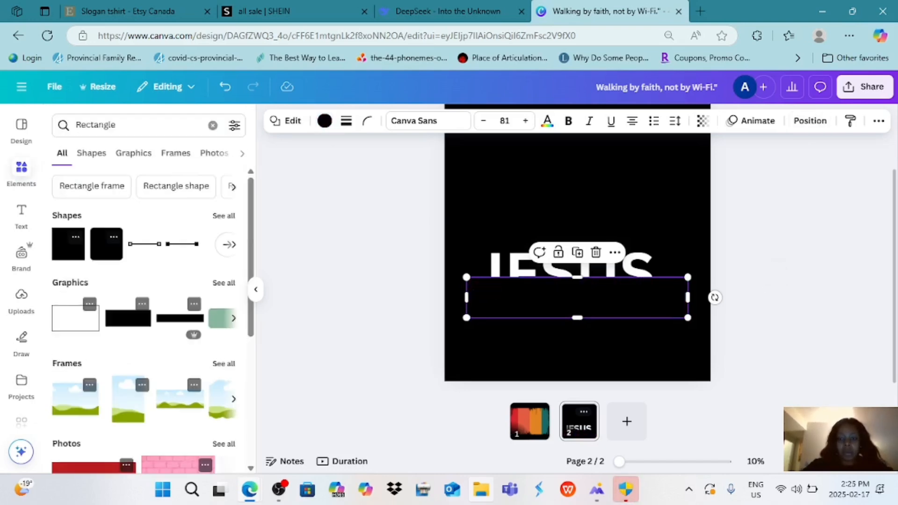
{"action": "left_click_drag", "start_coordinate": [650, 293], "coordinate": [647, 302]}
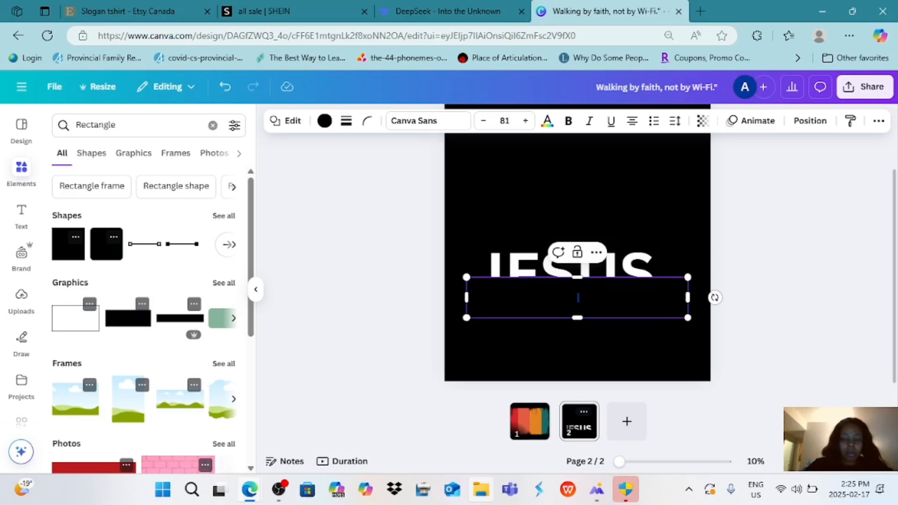
{"action": "left_click", "coordinate": [770, 272]}
{"action": "left_click", "coordinate": [594, 300]}
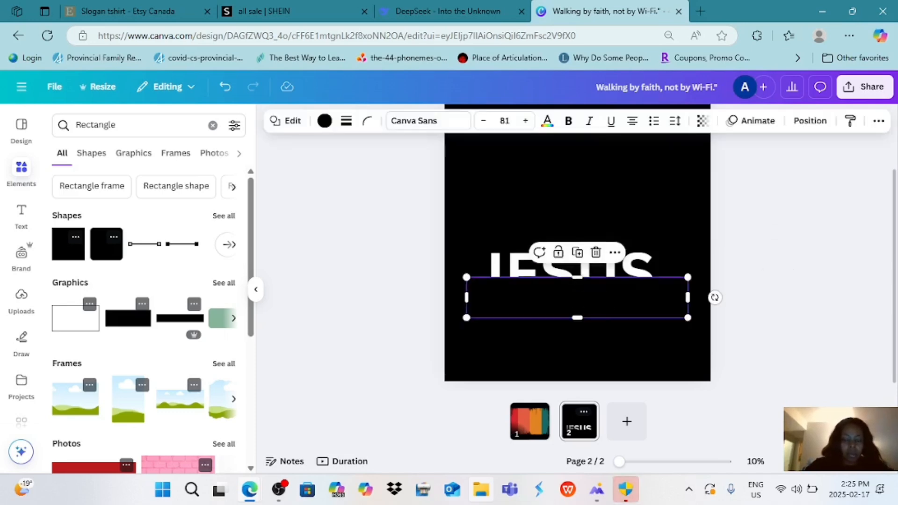
{"action": "left_click", "coordinate": [770, 235]}
{"action": "left_click", "coordinate": [563, 271]}
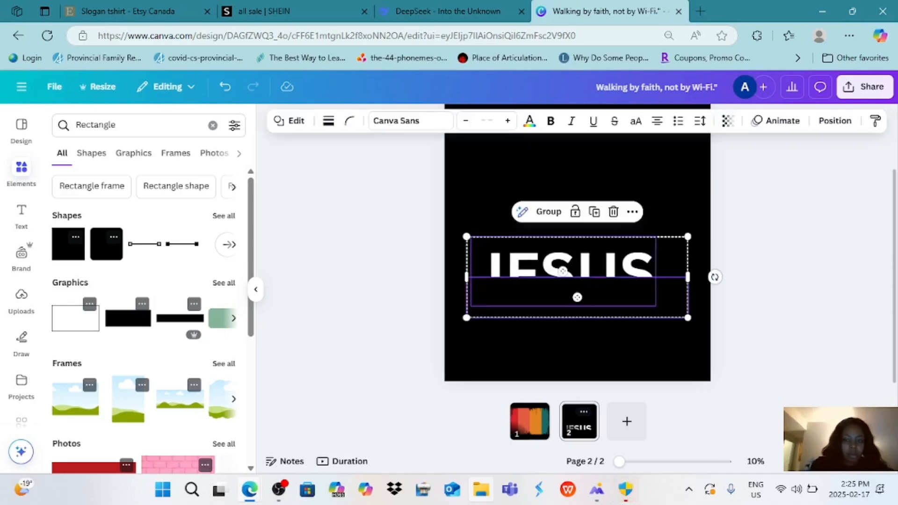
{"action": "left_click", "coordinate": [770, 262]}
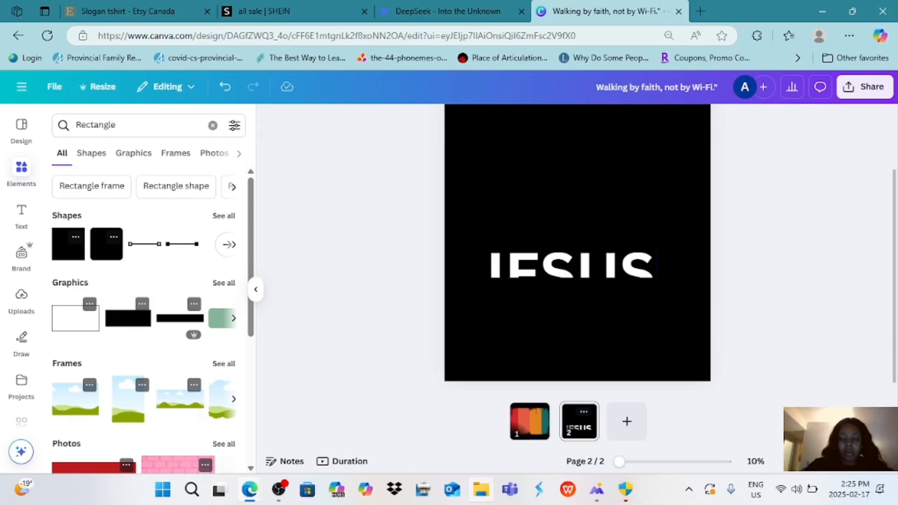
{"action": "left_click", "coordinate": [622, 284]}
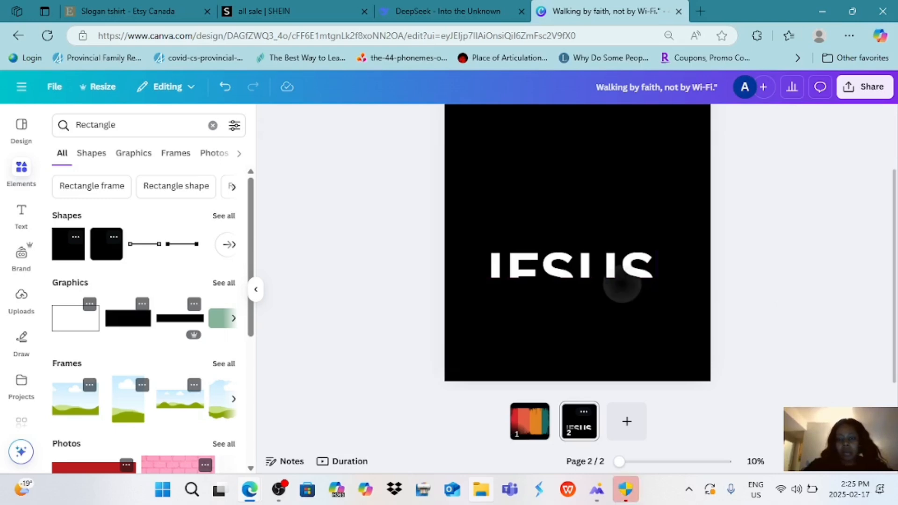
{"action": "key", "text": "Escape"}
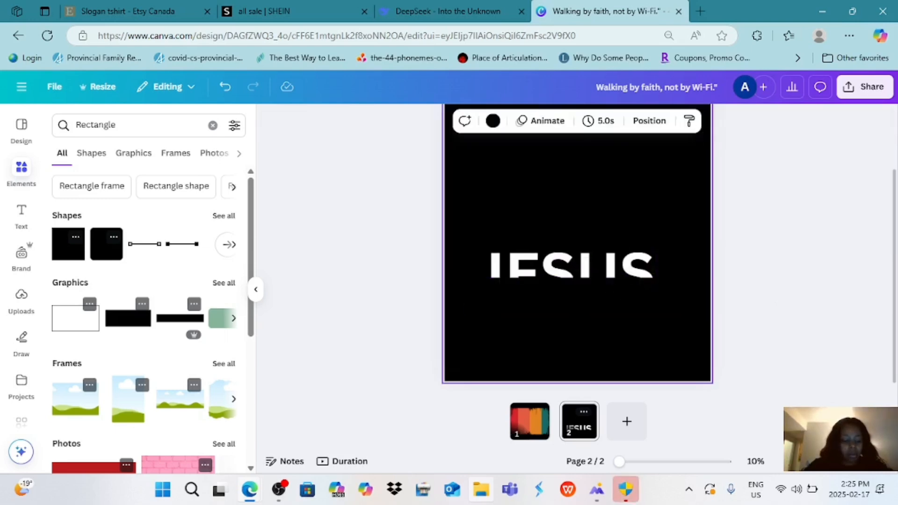
{"action": "key", "text": "ctrl+a"}
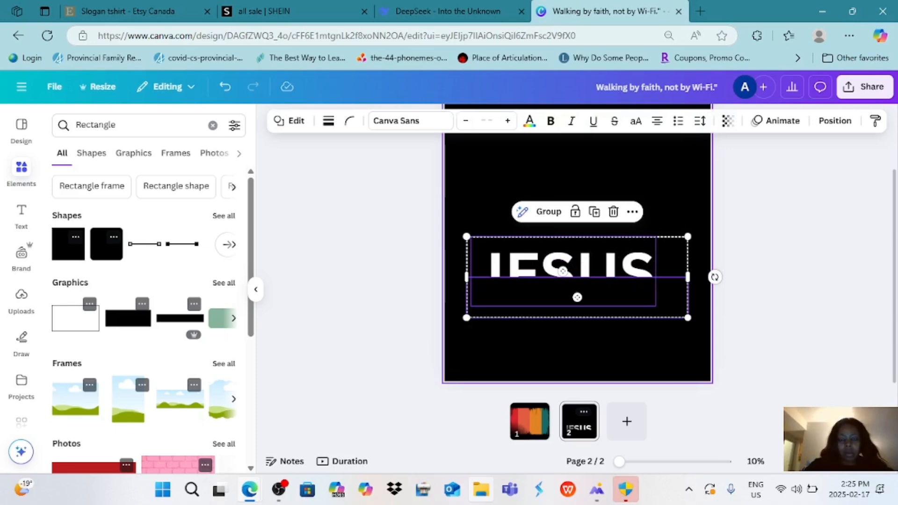
{"action": "left_click", "coordinate": [763, 263]}
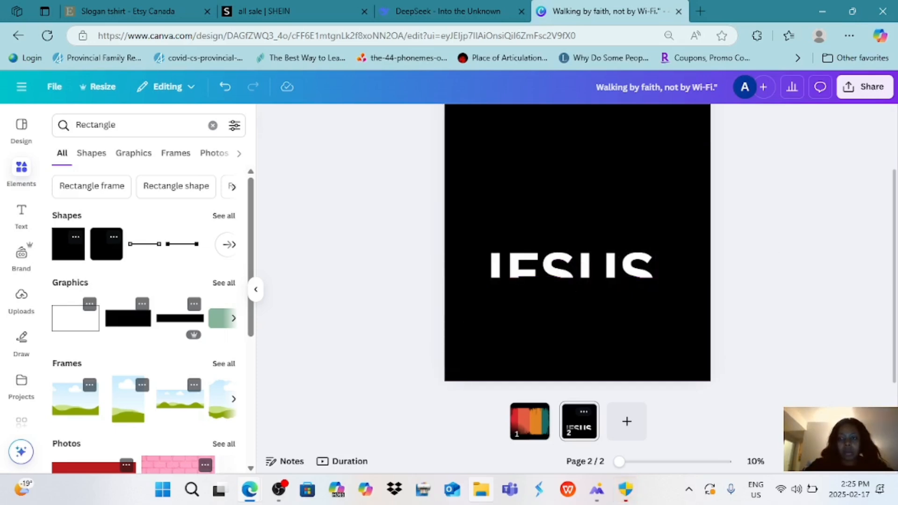
Set up a JPG download at quality 77 limited to the current page (Page 2).
{"action": "left_click", "coordinate": [875, 91]}
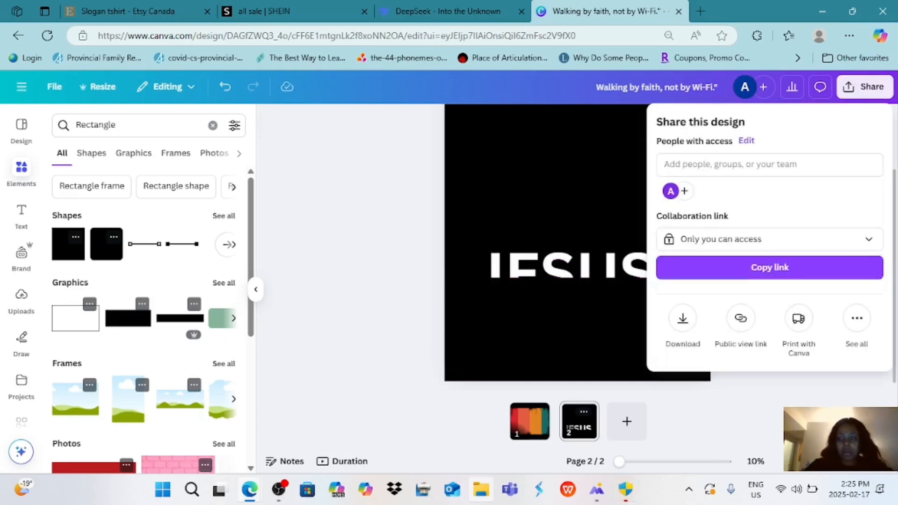
{"action": "left_click", "coordinate": [683, 319]}
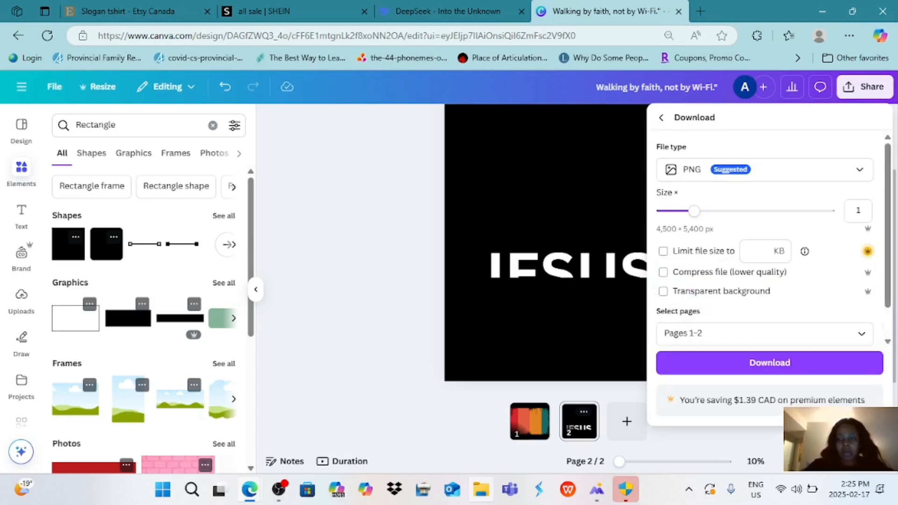
{"action": "left_click", "coordinate": [765, 170]}
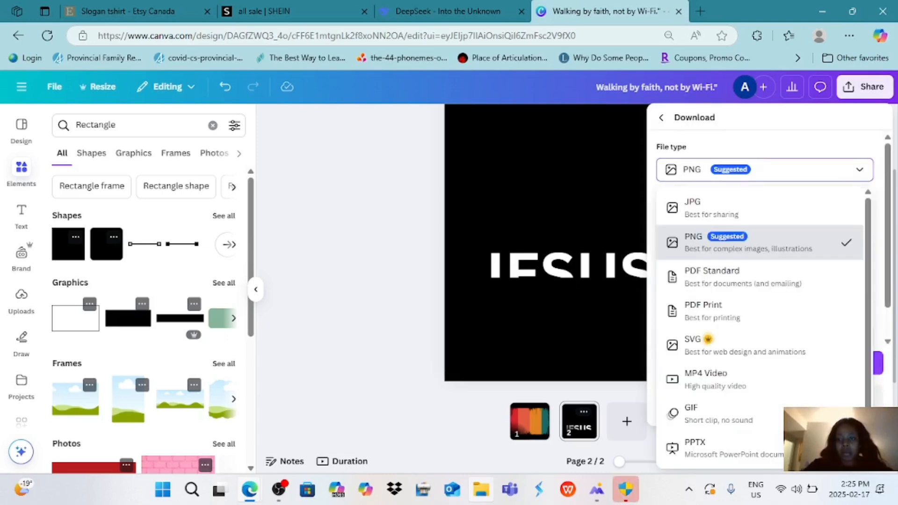
{"action": "left_click", "coordinate": [692, 201]}
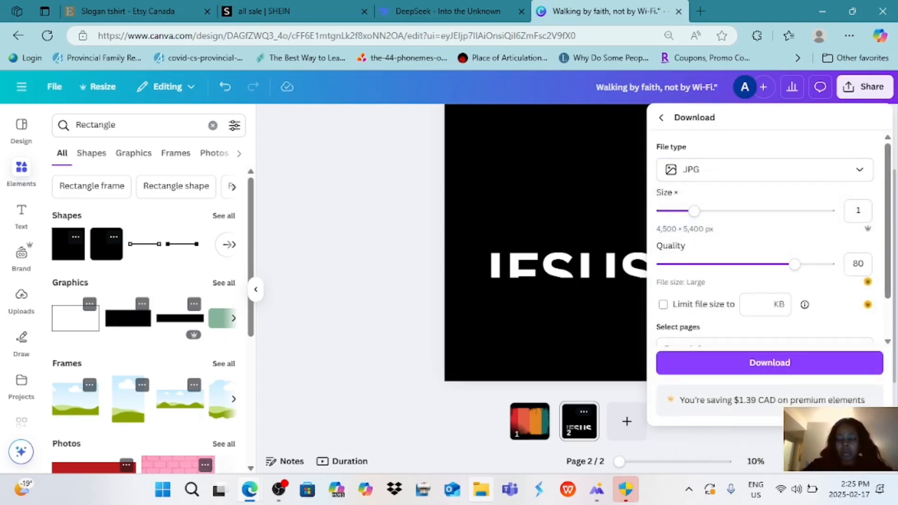
{"action": "left_click_drag", "start_coordinate": [795, 264], "coordinate": [790, 264]}
{"action": "scroll", "coordinate": [790, 265], "scroll_direction": "down", "scroll_amount": 2}
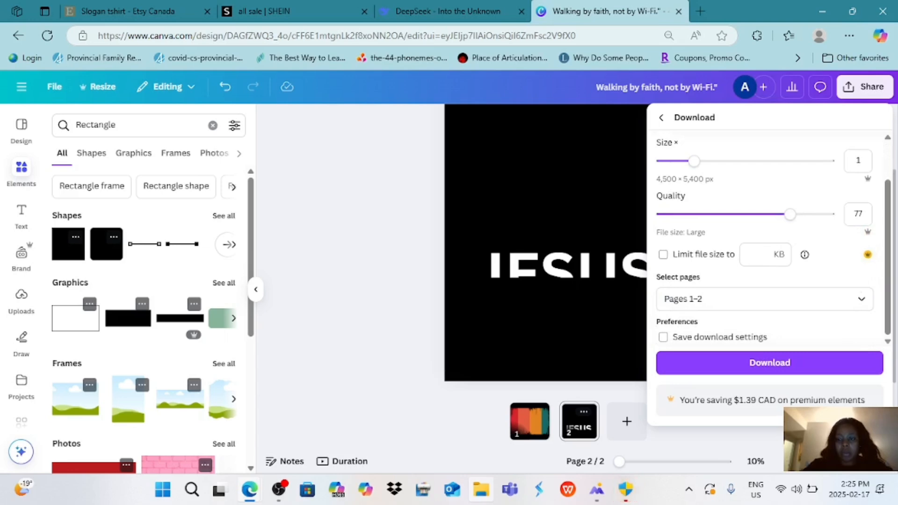
{"action": "left_click", "coordinate": [767, 298]}
{"action": "left_click", "coordinate": [672, 121]}
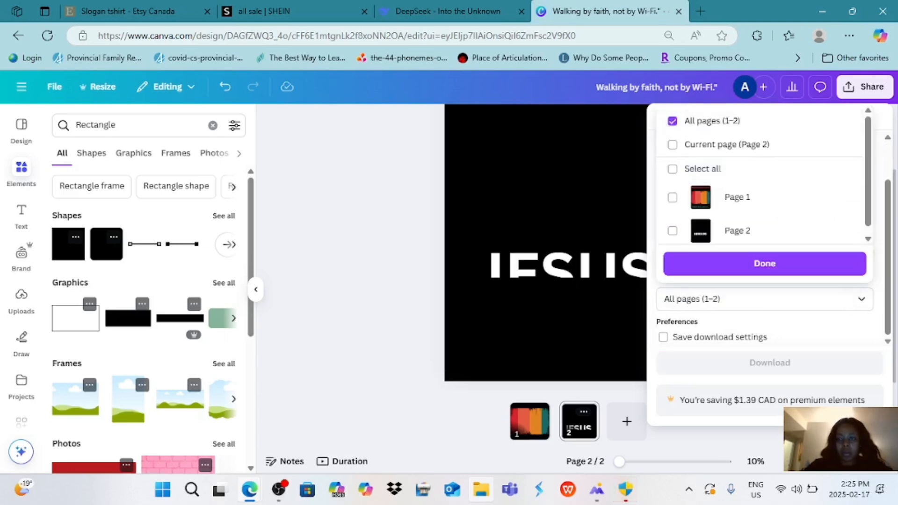
{"action": "left_click", "coordinate": [673, 145]}
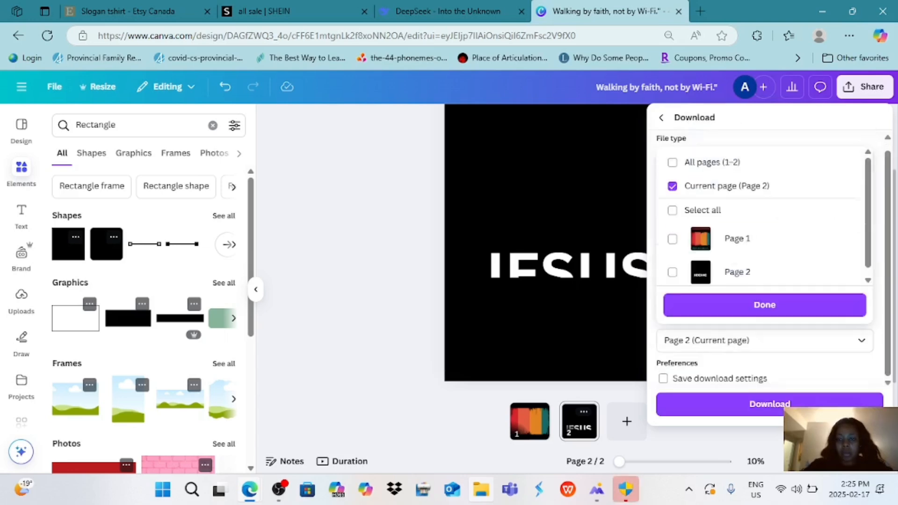
Add a third page and move the black rectangle on page 2 up over the upper half of "JESUS".
{"action": "left_click", "coordinate": [627, 421]}
{"action": "left_click", "coordinate": [555, 421]}
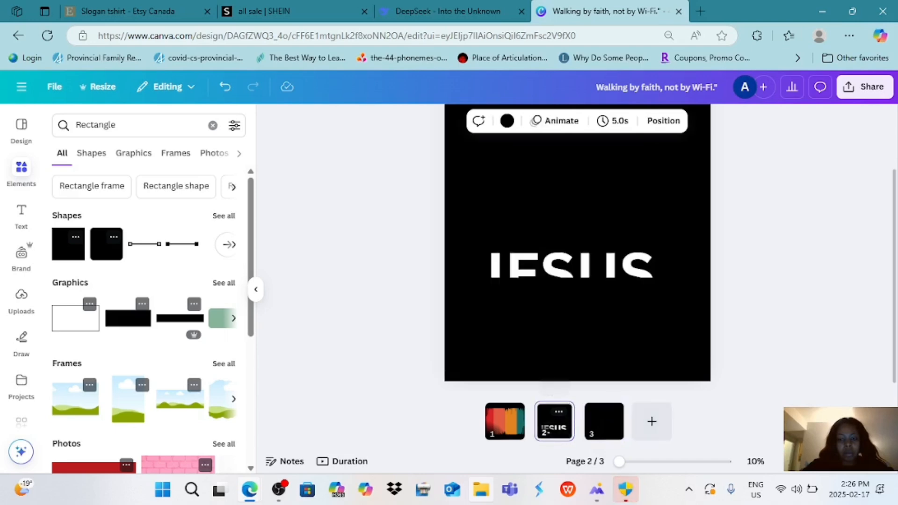
{"action": "left_click", "coordinate": [616, 292]}
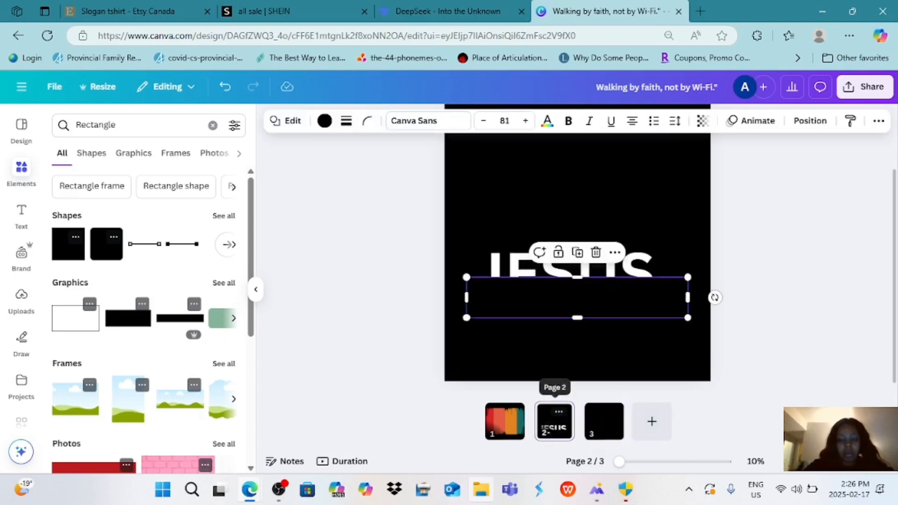
{"action": "left_click_drag", "start_coordinate": [617, 292], "coordinate": [627, 256]}
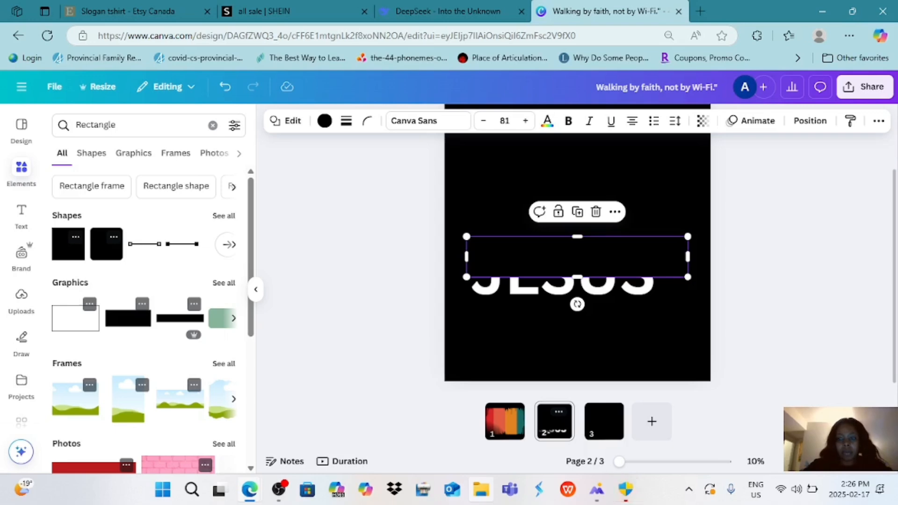
{"action": "key", "text": "Escape"}
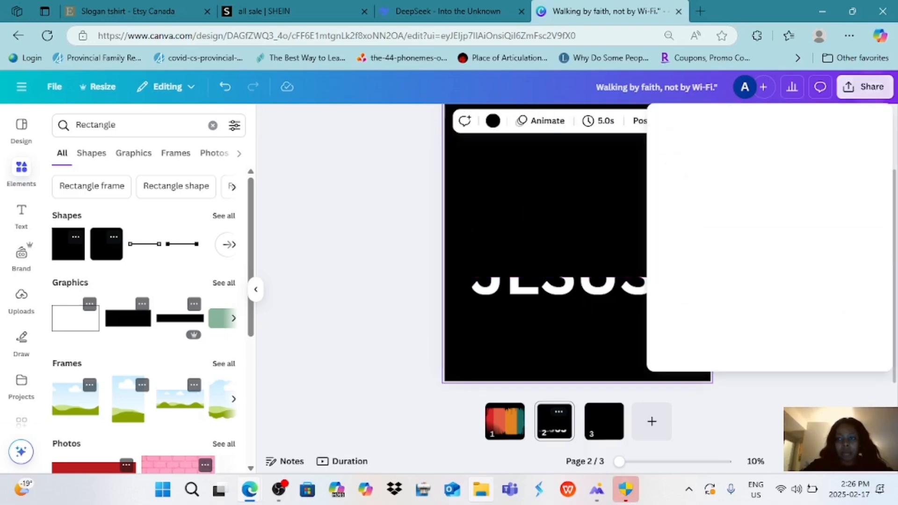
Set up a JPG download of only page 2 with the lower half of "JESUS" showing.
{"action": "left_click", "coordinate": [683, 323]}
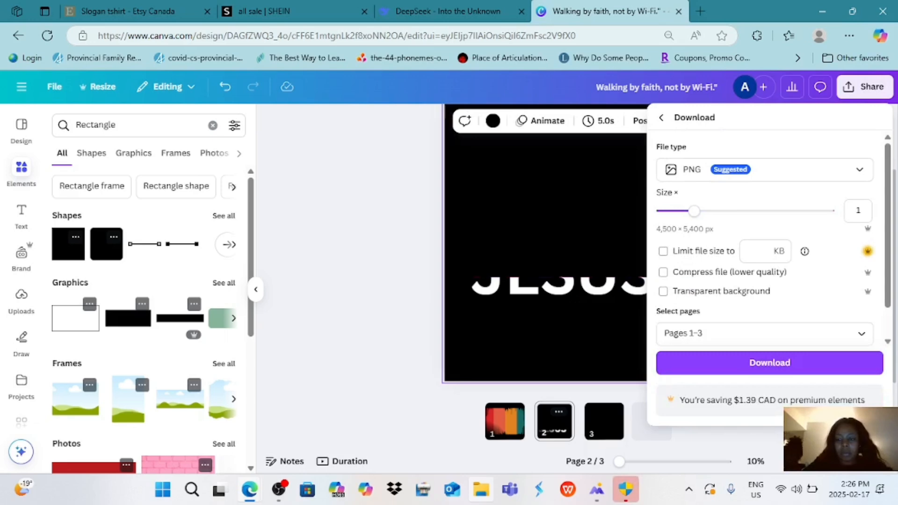
{"action": "left_click", "coordinate": [765, 170]}
{"action": "left_click", "coordinate": [702, 200]}
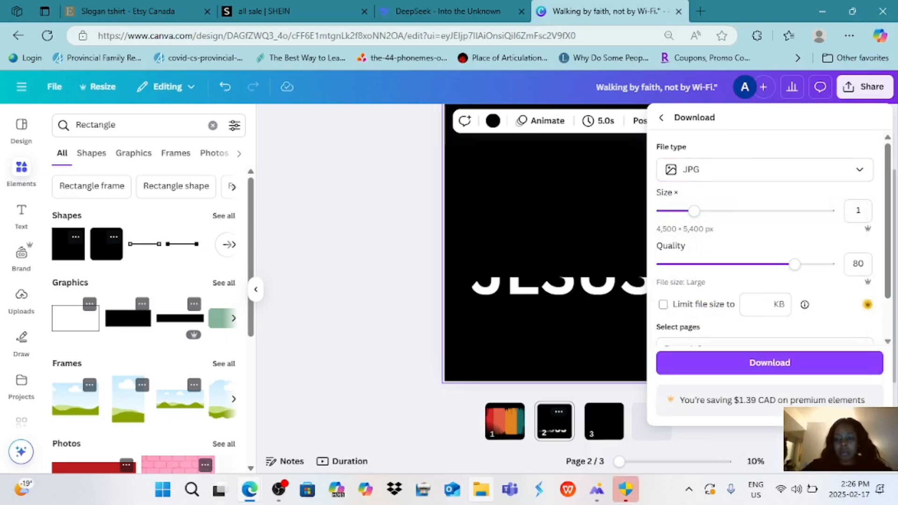
{"action": "scroll", "coordinate": [773, 240], "scroll_direction": "down", "scroll_amount": 2}
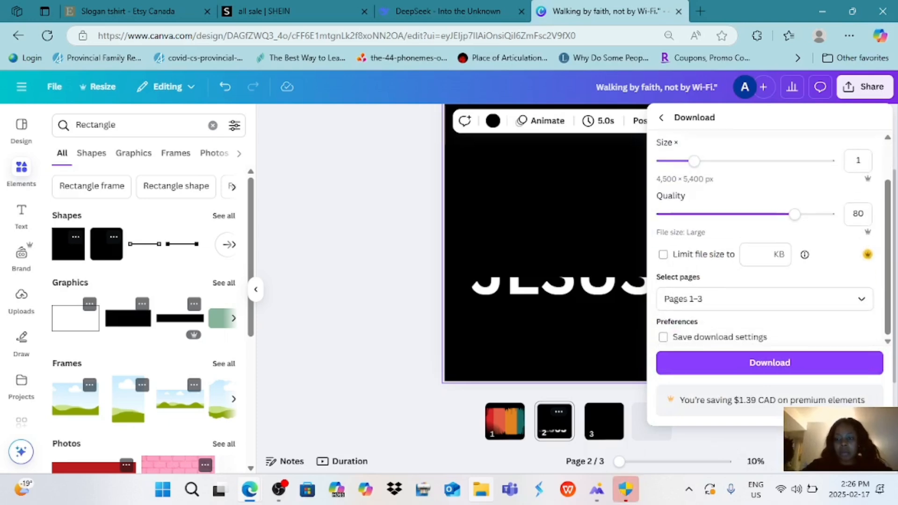
{"action": "left_click", "coordinate": [758, 299]}
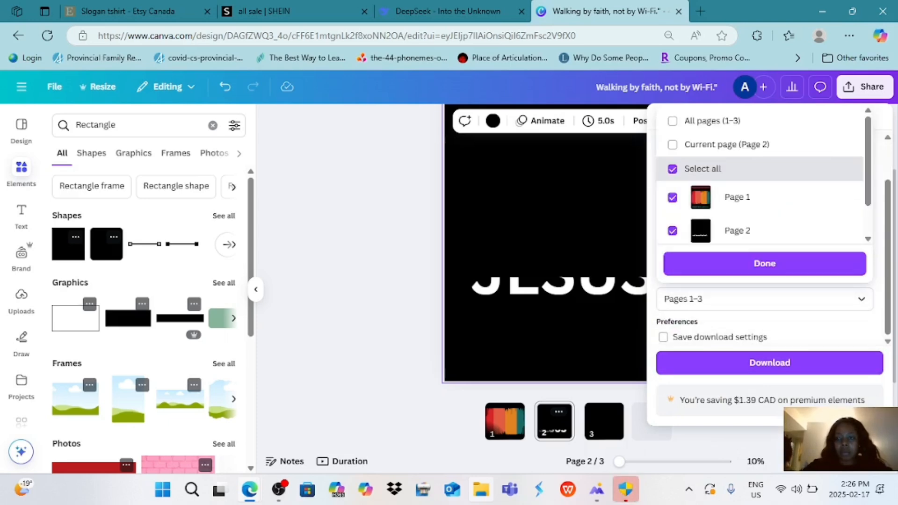
{"action": "left_click", "coordinate": [672, 121]}
{"action": "left_click", "coordinate": [672, 145]}
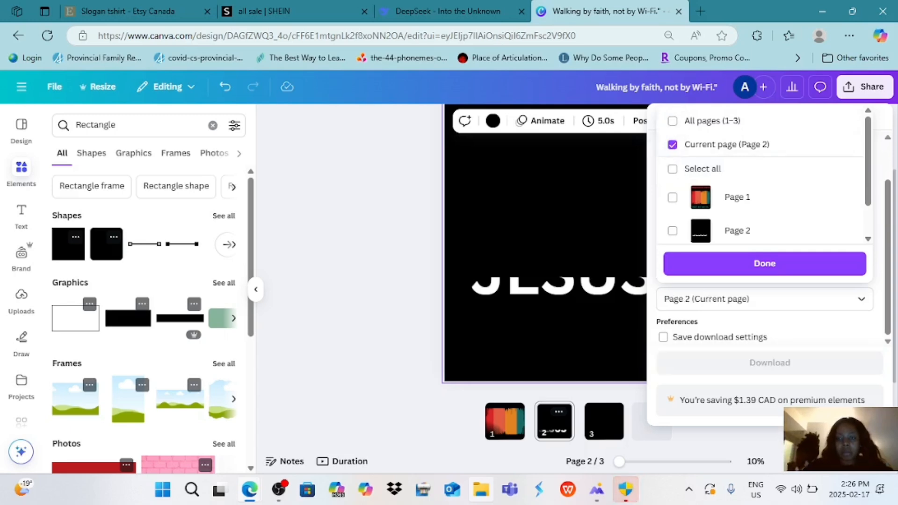
{"action": "scroll", "coordinate": [768, 234], "scroll_direction": "up", "scroll_amount": 2}
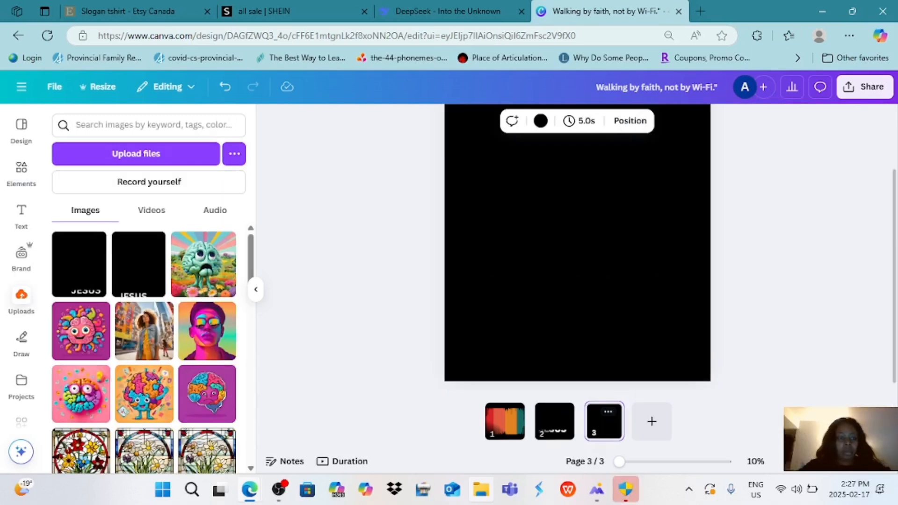
Upload JEEEEEEEEEEEE.jpg from the Downloads folder and place it on page 3.
{"action": "left_click", "coordinate": [136, 154]}
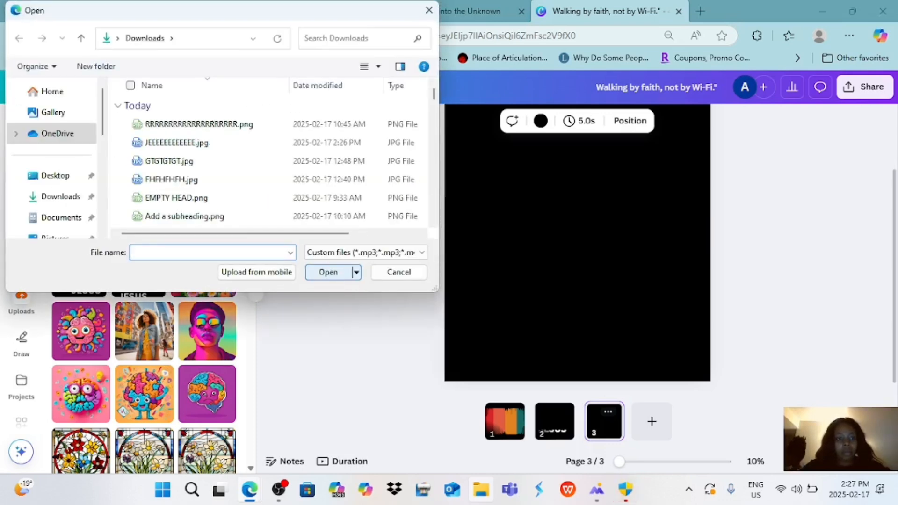
{"action": "left_click", "coordinate": [177, 143]}
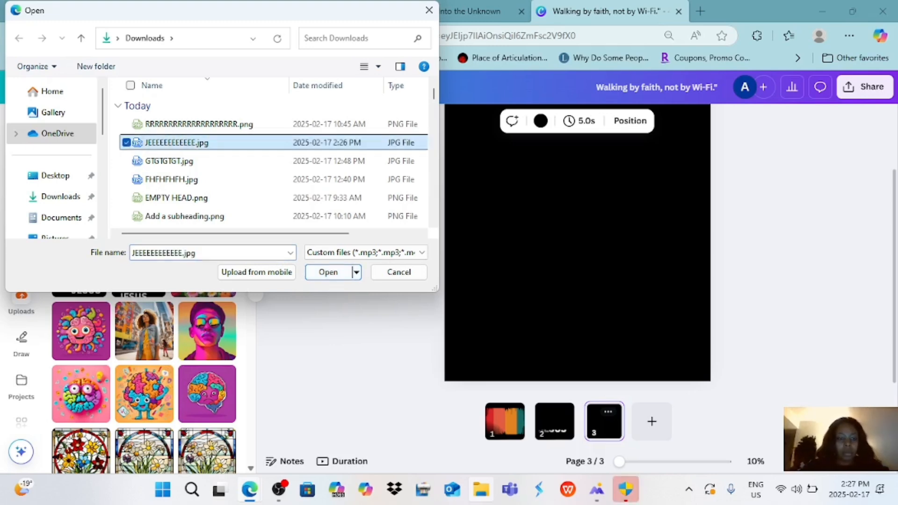
{"action": "key", "text": "Return"}
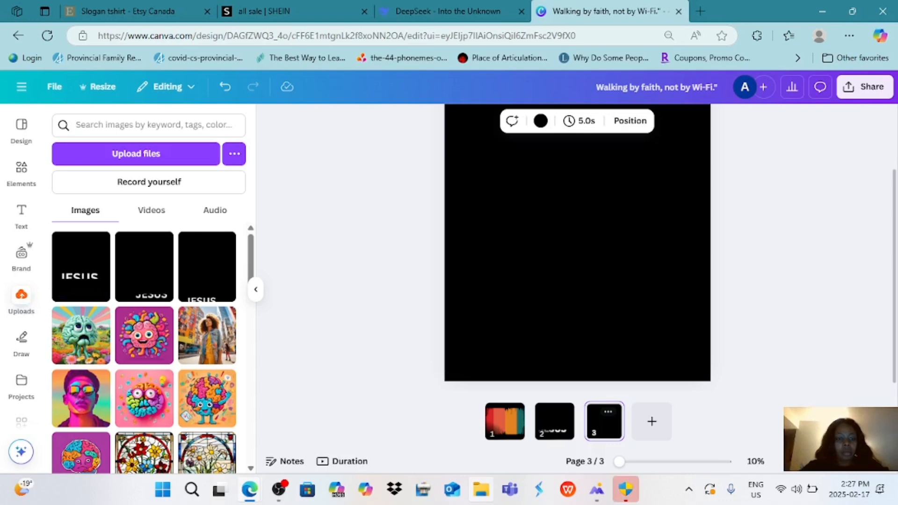
{"action": "left_click", "coordinate": [81, 269]}
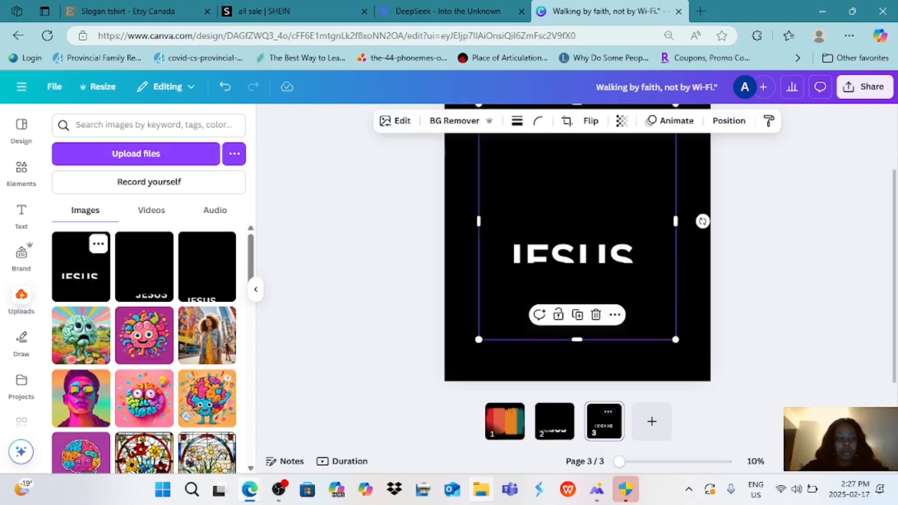
Crop the empty area below the upper half of "JESUS" on page 3 and widen the image so the lettering is larger.
{"action": "mouse_move", "coordinate": [660, 212]}
{"action": "left_mouse_down"}
{"action": "mouse_move", "coordinate": [651, 252]}
{"action": "mouse_move", "coordinate": [652, 222]}
{"action": "left_mouse_up"}
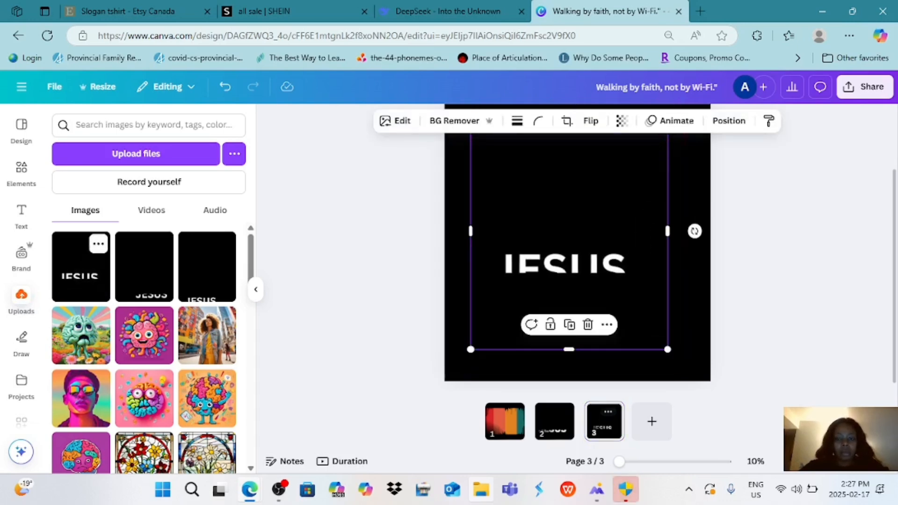
{"action": "left_click_drag", "start_coordinate": [569, 349], "coordinate": [568, 277]}
{"action": "left_click_drag", "start_coordinate": [569, 210], "coordinate": [569, 240]}
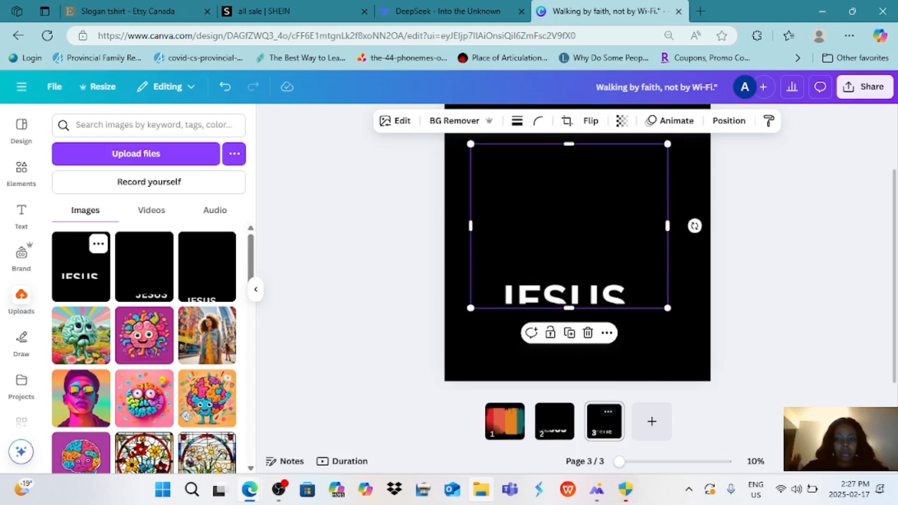
{"action": "left_click_drag", "start_coordinate": [668, 224], "coordinate": [700, 226]}
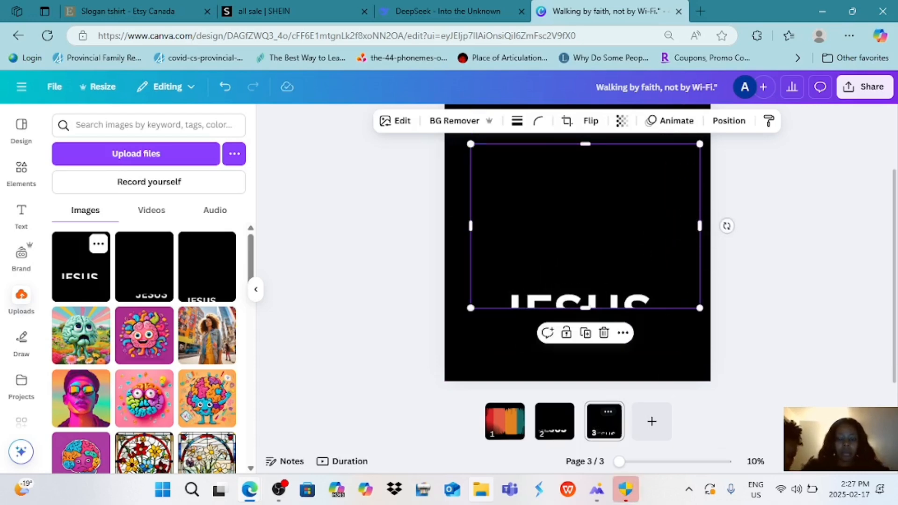
{"action": "left_click_drag", "start_coordinate": [610, 283], "coordinate": [585, 283]}
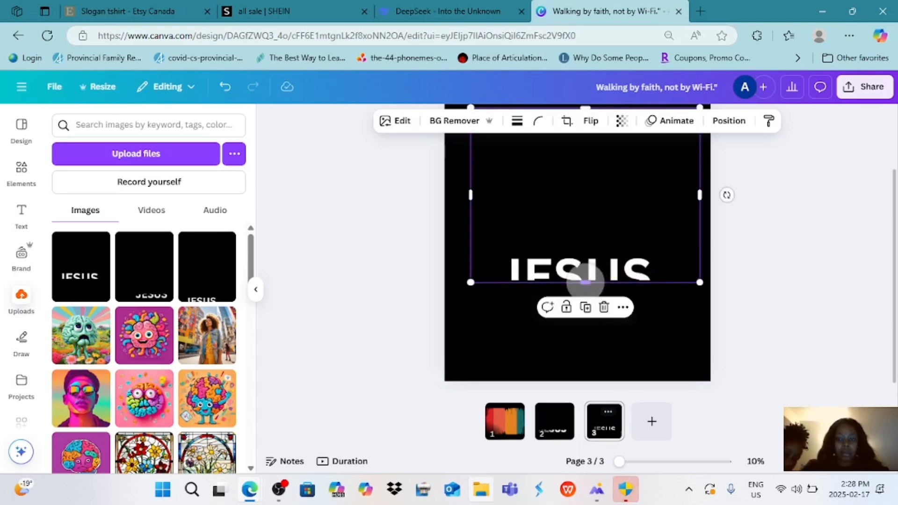
Crop the upper-half image tightly around its lettering, enlarge it slightly, and move it near the top of page 3.
{"action": "left_click_drag", "start_coordinate": [700, 195], "coordinate": [654, 195]}
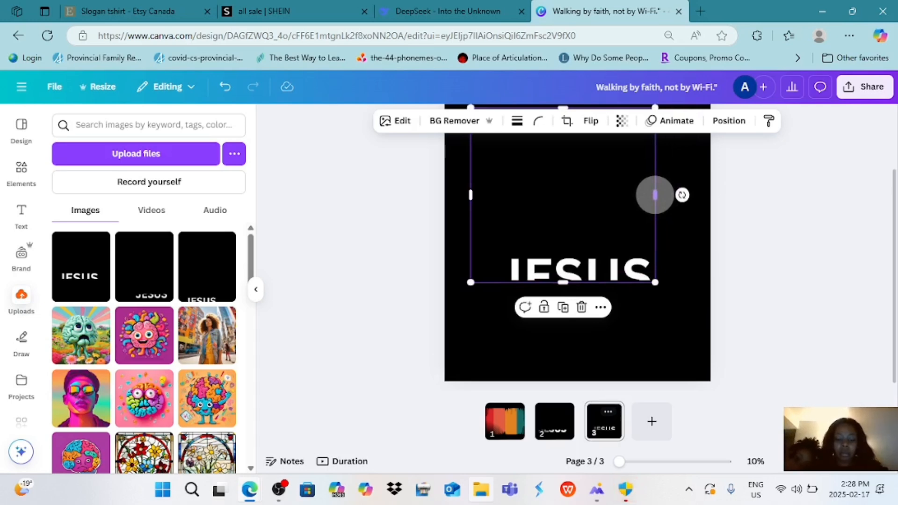
{"action": "left_click_drag", "start_coordinate": [471, 195], "coordinate": [508, 195]}
{"action": "mouse_move", "coordinate": [655, 282]}
{"action": "left_mouse_down"}
{"action": "mouse_move", "coordinate": [678, 307]}
{"action": "mouse_move", "coordinate": [681, 328]}
{"action": "mouse_move", "coordinate": [667, 295]}
{"action": "left_mouse_up"}
{"action": "scroll", "coordinate": [667, 296], "scroll_direction": "up", "scroll_amount": 2}
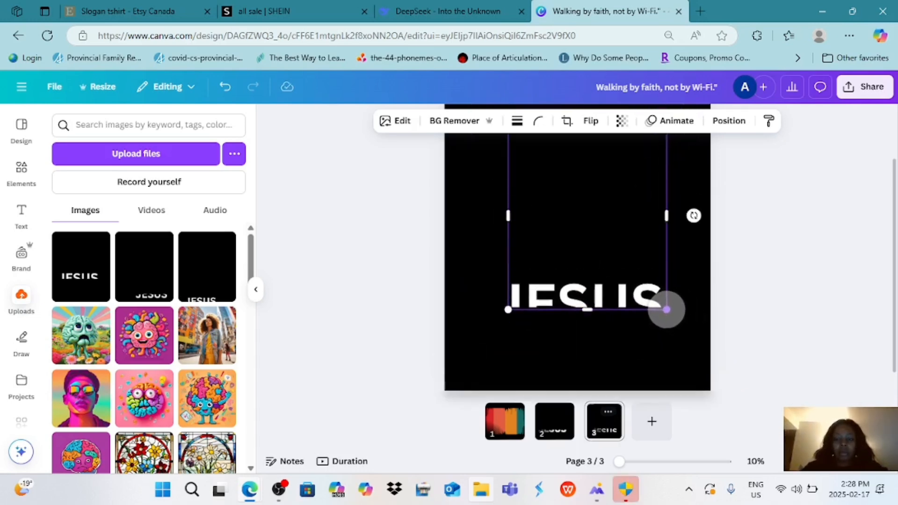
{"action": "left_click_drag", "start_coordinate": [587, 188], "coordinate": [587, 347]}
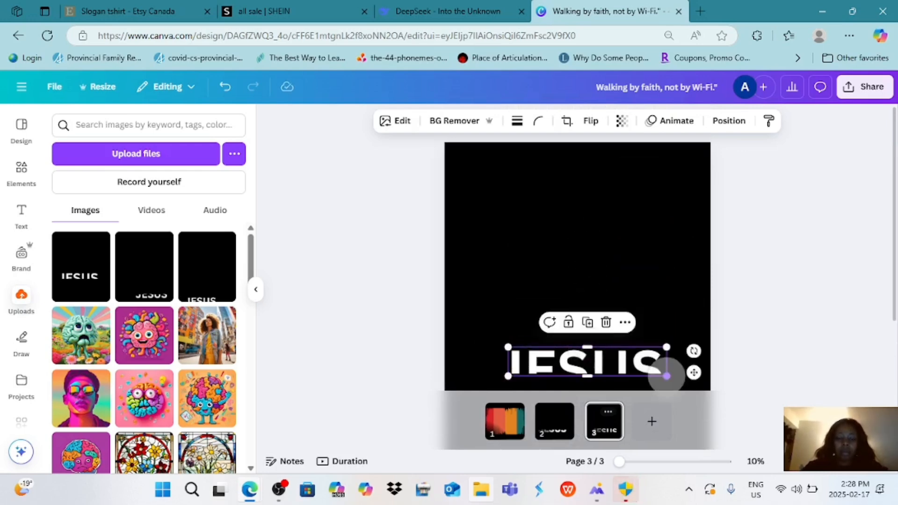
{"action": "left_click_drag", "start_coordinate": [694, 373], "coordinate": [683, 210]}
Upload 00000.jpg from the Downloads folder and place it on page 3.
{"action": "left_click", "coordinate": [136, 153]}
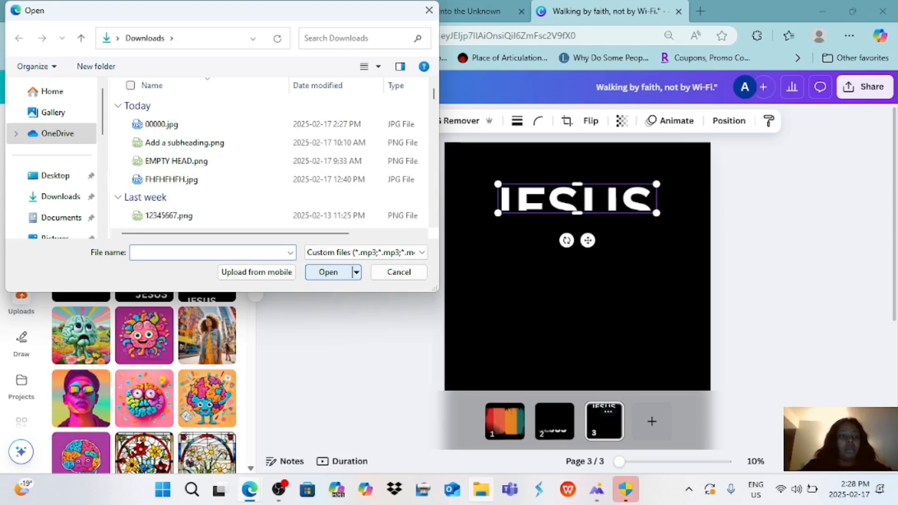
{"action": "left_click", "coordinate": [162, 125]}
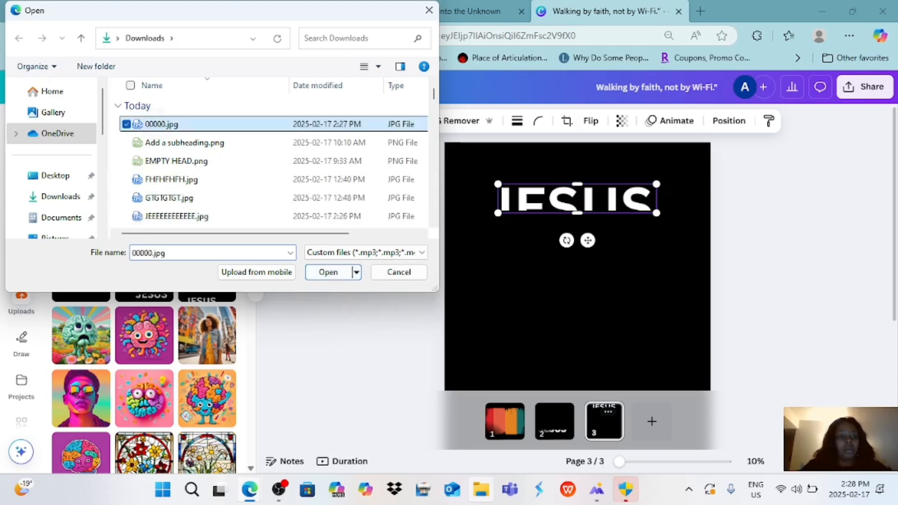
{"action": "left_click", "coordinate": [328, 272]}
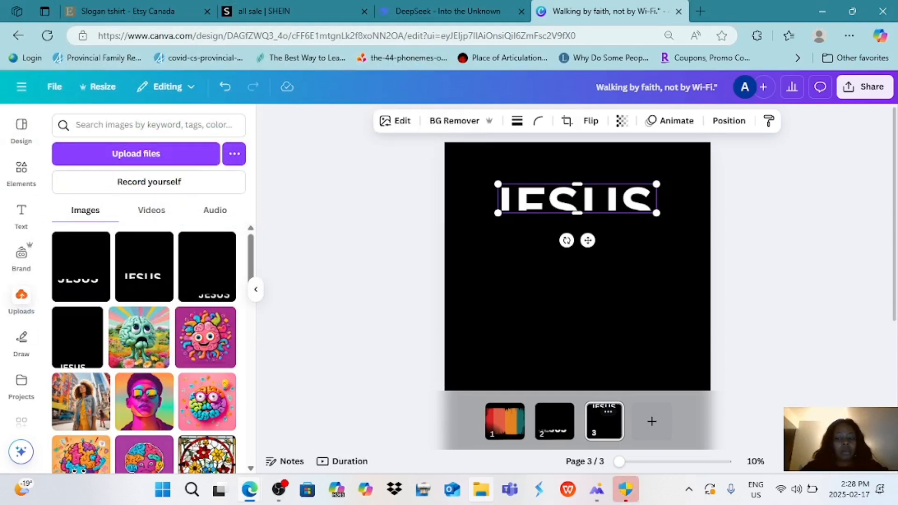
{"action": "left_click", "coordinate": [81, 266]}
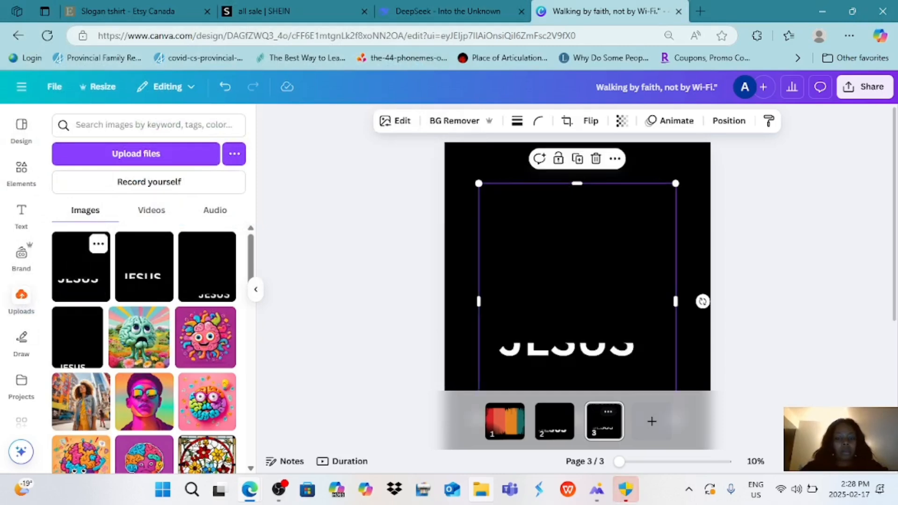
Crop the empty area above the lower half of "JESUS", then enlarge the image and position it beneath the upper half.
{"action": "mouse_move", "coordinate": [619, 329]}
{"action": "left_mouse_down"}
{"action": "mouse_move", "coordinate": [639, 255]}
{"action": "mouse_move", "coordinate": [599, 355]}
{"action": "mouse_move", "coordinate": [628, 321]}
{"action": "left_mouse_up"}
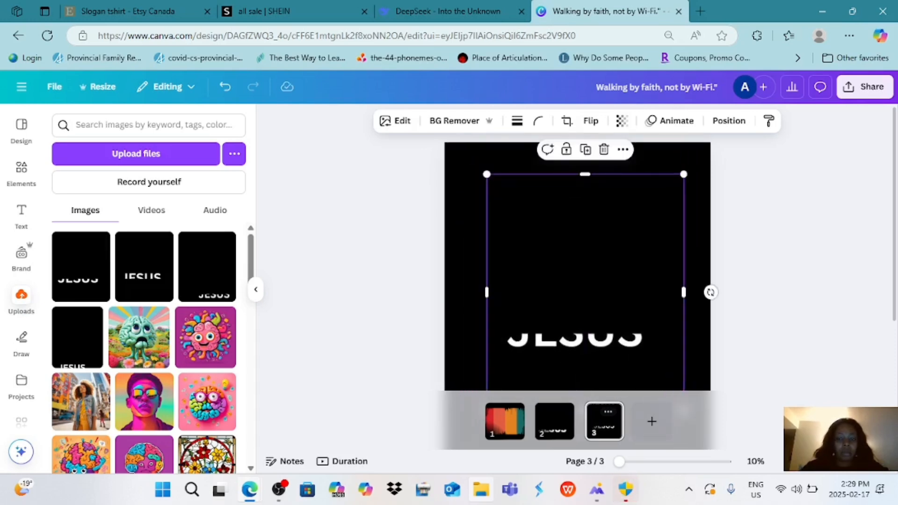
{"action": "left_click_drag", "start_coordinate": [585, 174], "coordinate": [586, 301]}
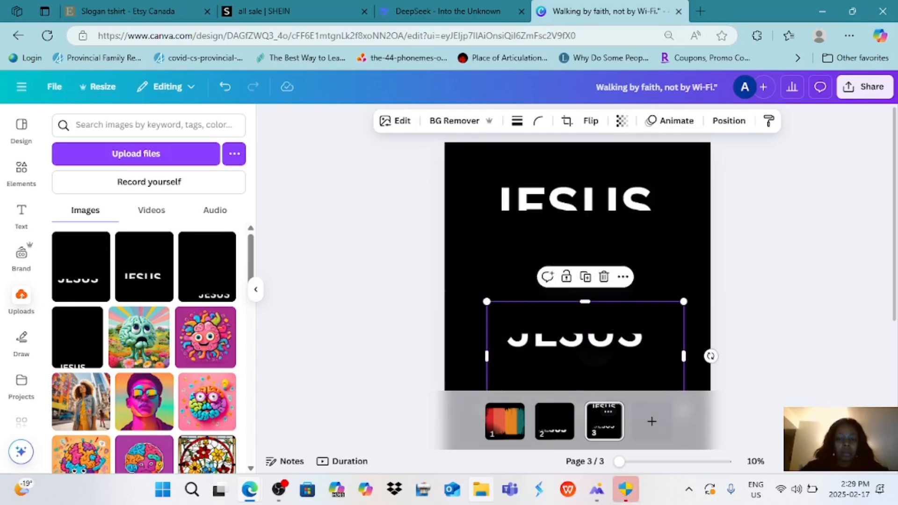
{"action": "left_click_drag", "start_coordinate": [594, 368], "coordinate": [600, 296]}
{"action": "left_click_drag", "start_coordinate": [689, 284], "coordinate": [710, 282]}
{"action": "left_click_drag", "start_coordinate": [494, 284], "coordinate": [470, 284]}
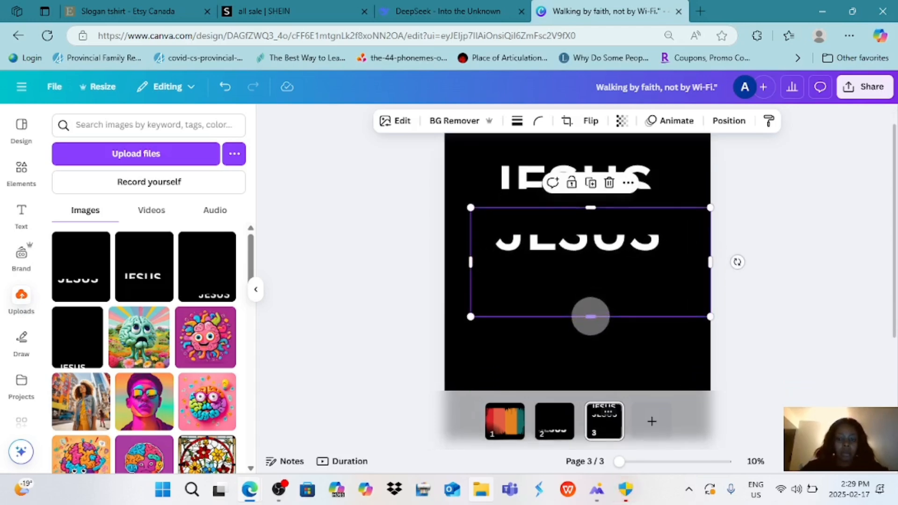
Crop the empty areas below and on both sides of the lower half of "JESUS".
{"action": "left_click_drag", "start_coordinate": [589, 316], "coordinate": [591, 257]}
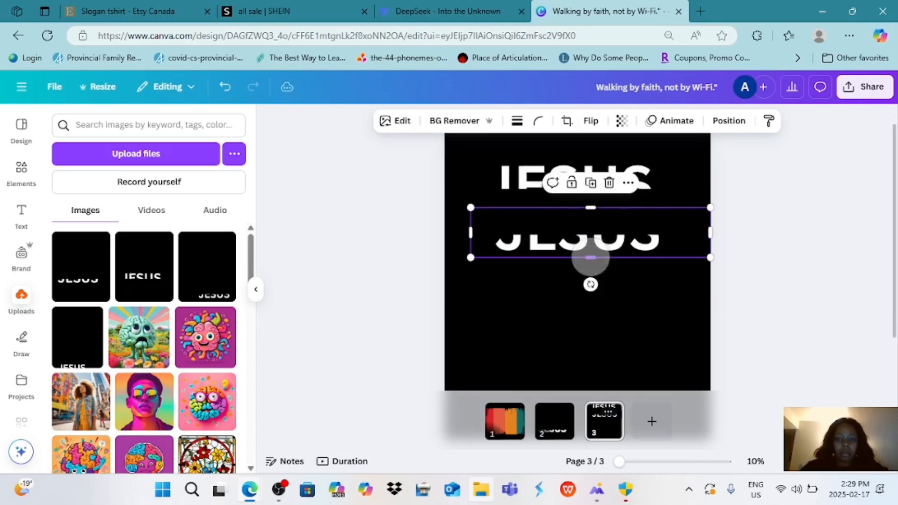
{"action": "left_click_drag", "start_coordinate": [710, 232], "coordinate": [664, 232]}
{"action": "left_click_drag", "start_coordinate": [471, 232], "coordinate": [495, 233]}
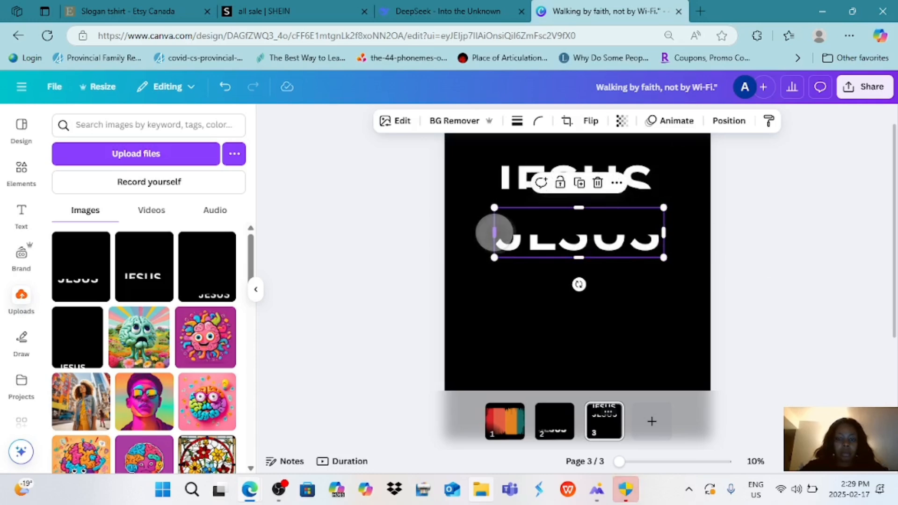
{"action": "right_click", "coordinate": [495, 233]}
{"action": "key", "text": "Escape"}
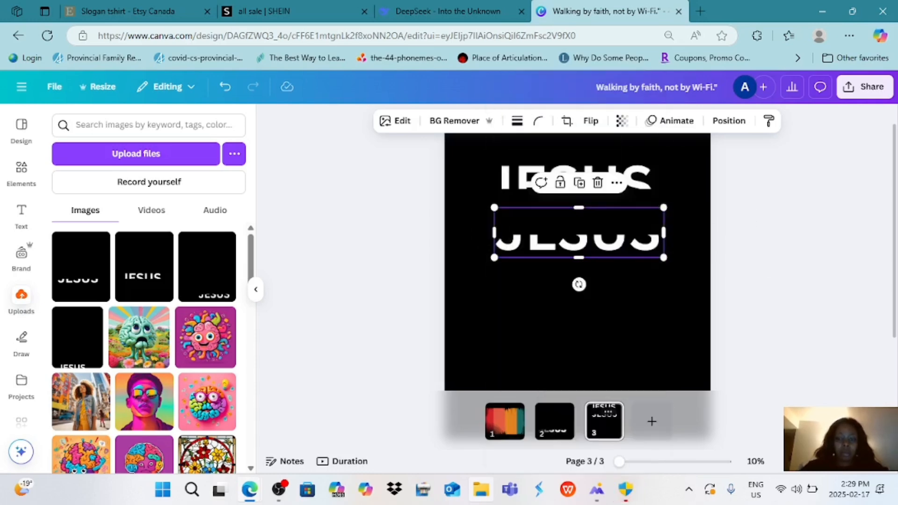
Shift the lower half slightly up and left, and trim the space above its lettering to make the image about 2,861 by 463.
{"action": "left_click", "coordinate": [688, 211]}
{"action": "left_click", "coordinate": [579, 241]}
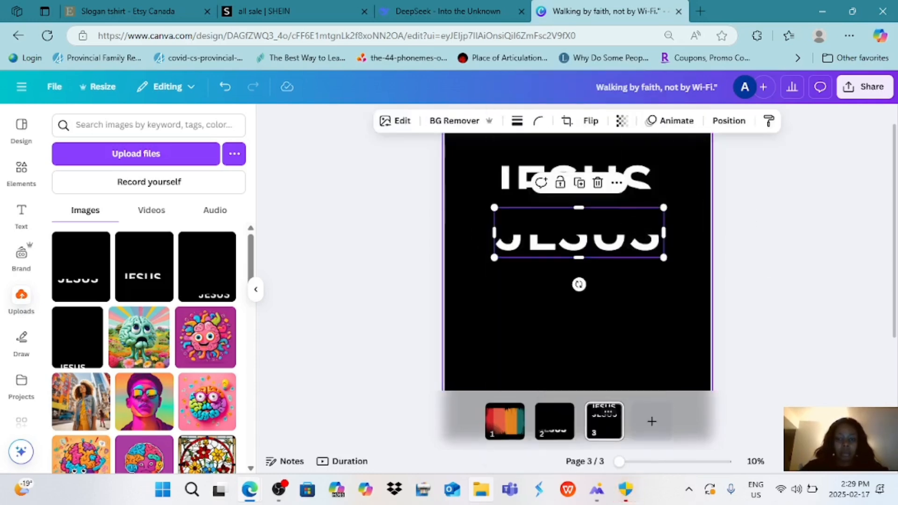
{"action": "mouse_move", "coordinate": [579, 241]}
{"action": "left_mouse_down"}
{"action": "mouse_move", "coordinate": [571, 224]}
{"action": "mouse_move", "coordinate": [571, 237]}
{"action": "left_mouse_up"}
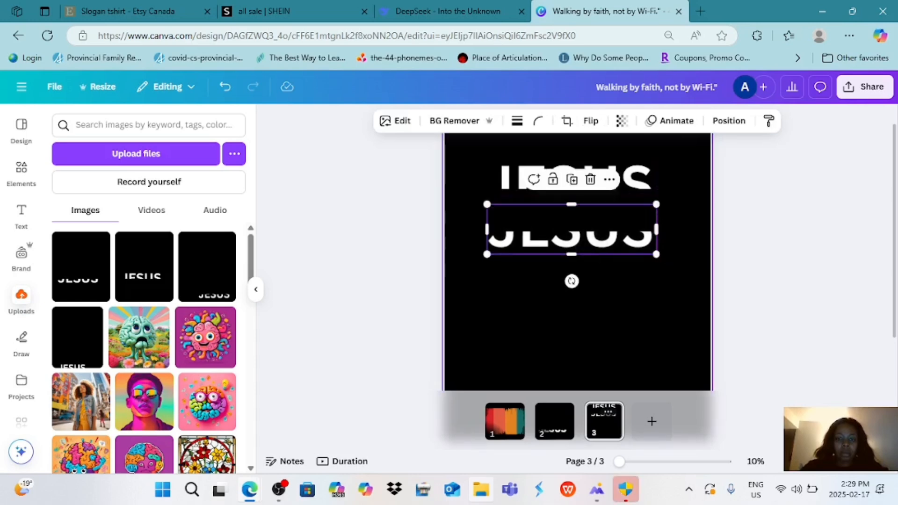
{"action": "left_click_drag", "start_coordinate": [572, 204], "coordinate": [572, 225]}
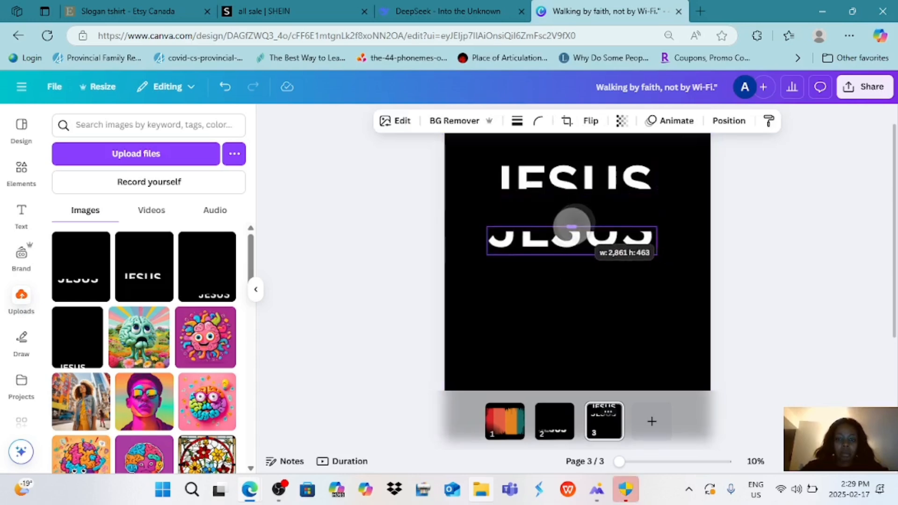
Add a body text box on page 3 reading "THE WAY. THE TRUTH. THE LIFE".
{"action": "left_click", "coordinate": [22, 215]}
{"action": "left_click", "coordinate": [107, 369]}
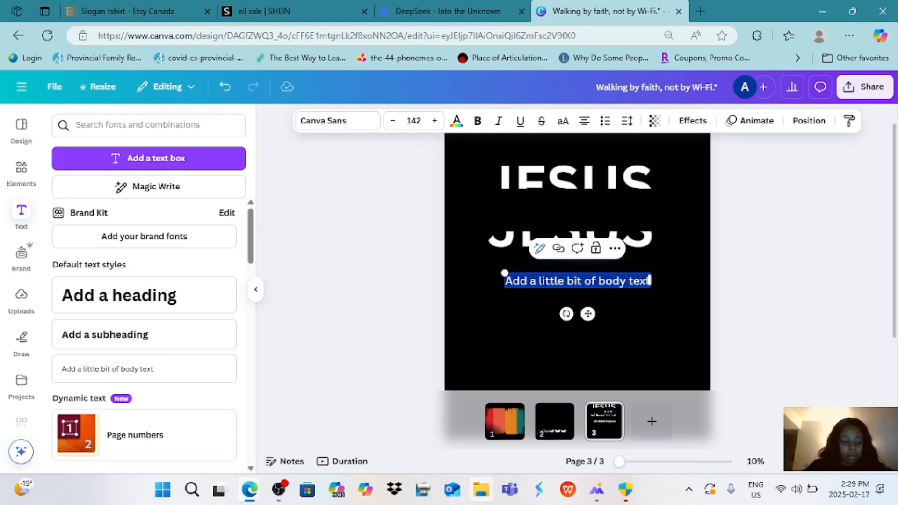
{"action": "type", "text": "THE"}
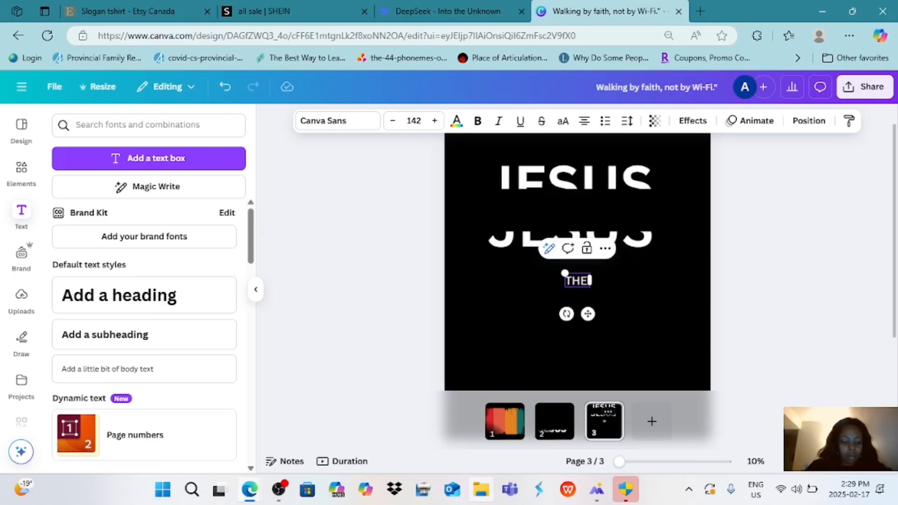
{"action": "type", "text": " WAY"}
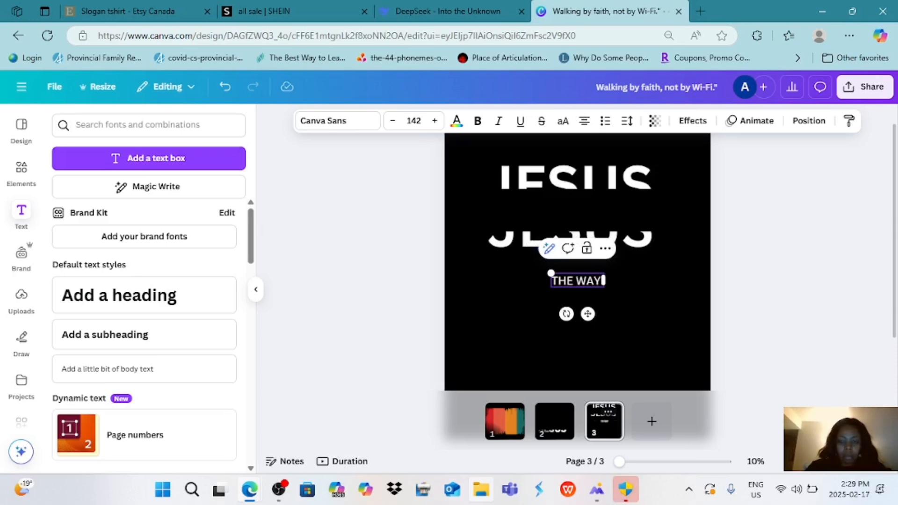
{"action": "type", "text": " ."}
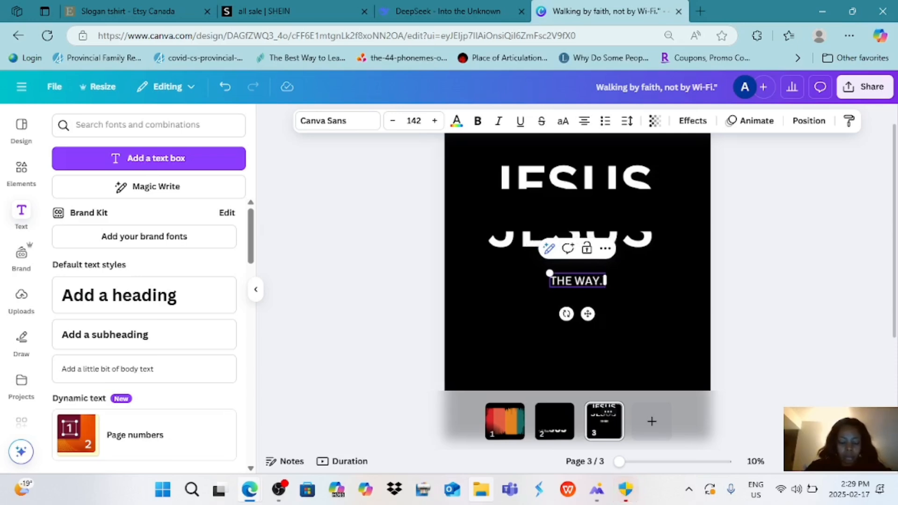
{"action": "type", "text": " THE"}
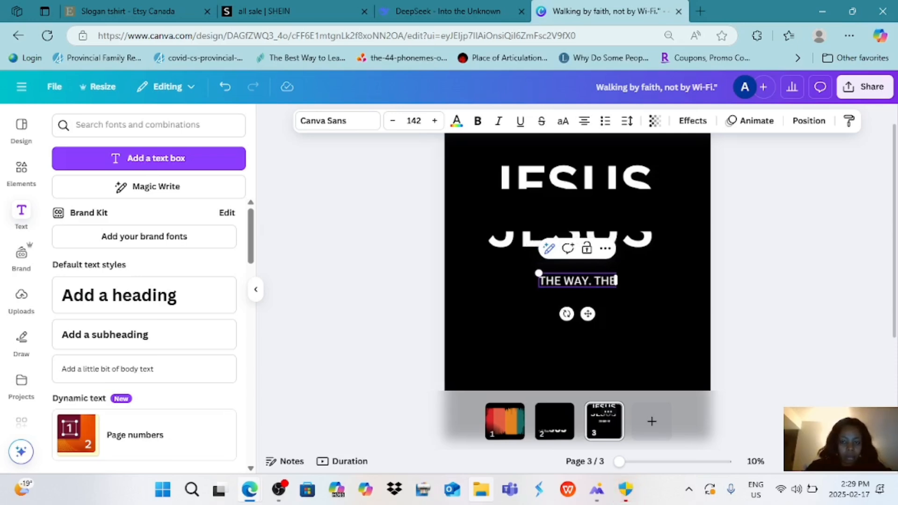
{"action": "type", "text": " TRUTH"}
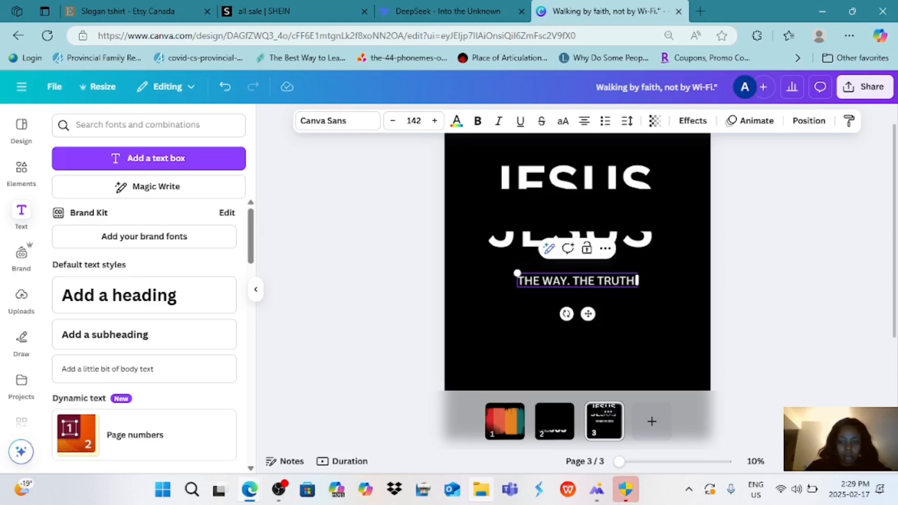
{"action": "type", "text": " . THE"}
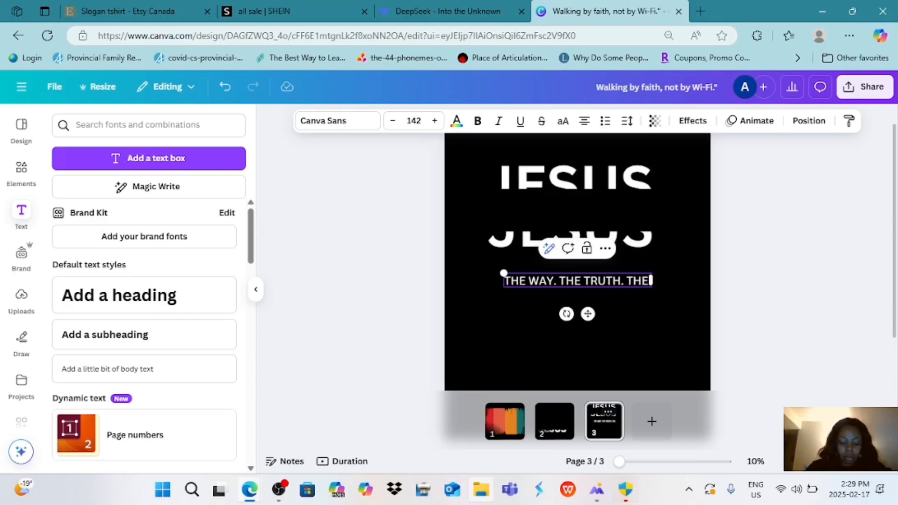
{"action": "type", "text": " L"}
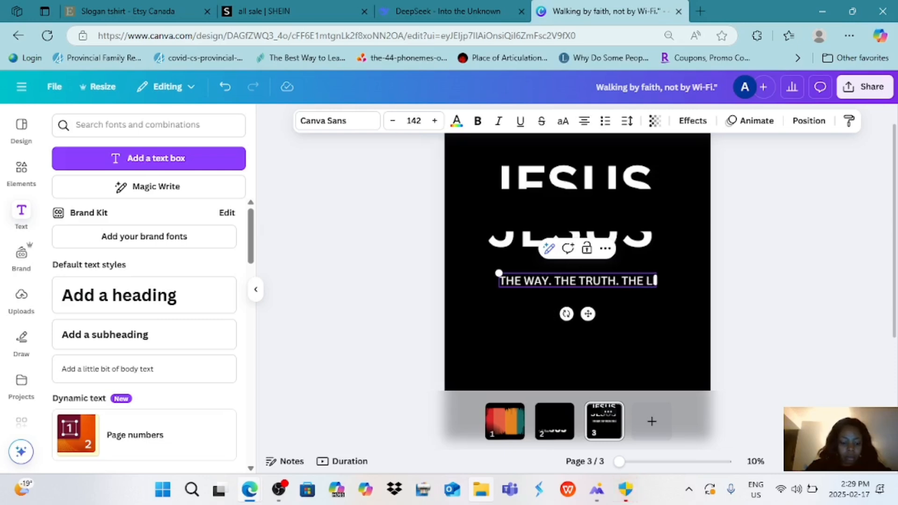
{"action": "type", "text": "IF"}
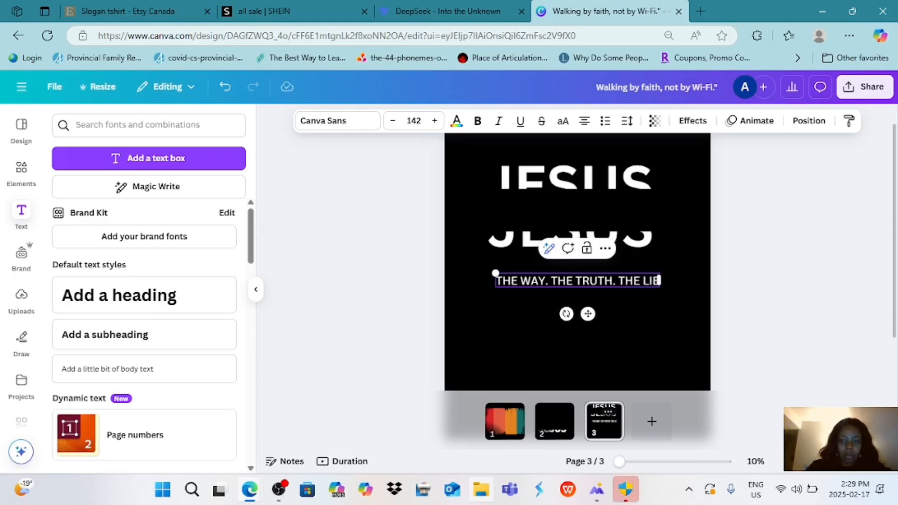
{"action": "key", "text": "BackSpace"}
{"action": "key", "text": "BackSpace"}
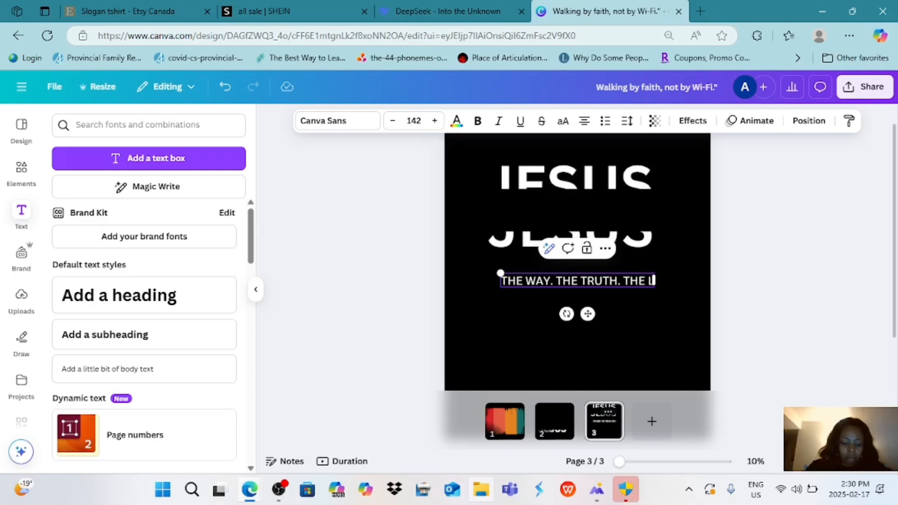
{"action": "type", "text": "FE"}
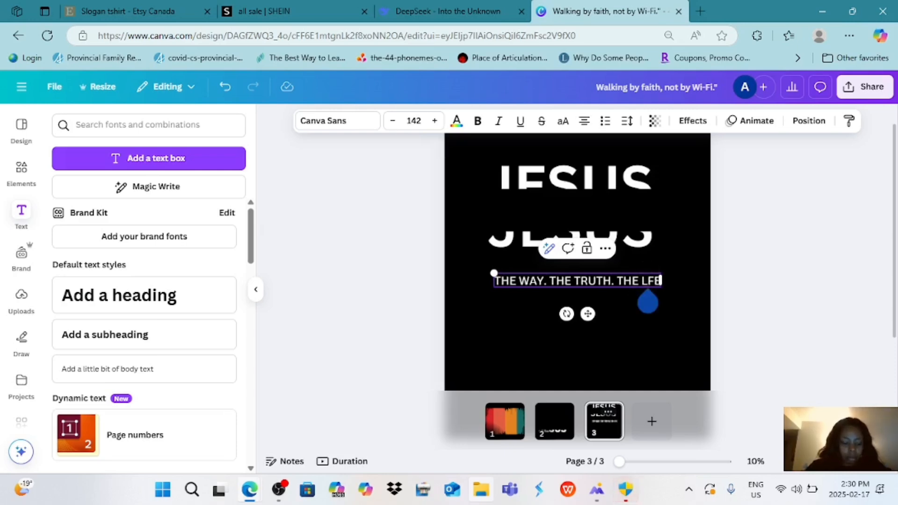
{"action": "type", "text": "I"}
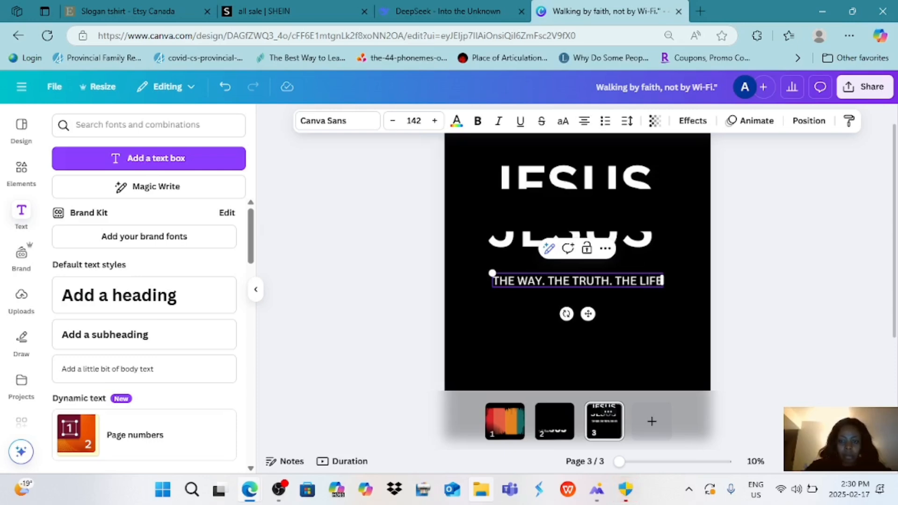
Place the "THE WAY. THE TRUTH. THE LIFE" line between the two "JESUS" halves and bring both halves close around it.
{"action": "left_click_drag", "start_coordinate": [588, 314], "coordinate": [586, 225]}
{"action": "left_click", "coordinate": [586, 236]}
{"action": "left_click_drag", "start_coordinate": [586, 261], "coordinate": [580, 262]}
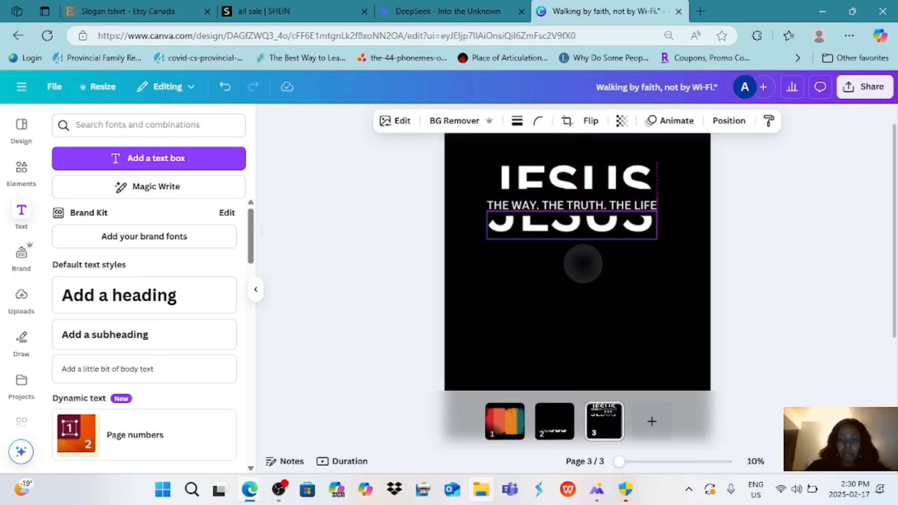
{"action": "left_click", "coordinate": [578, 177]}
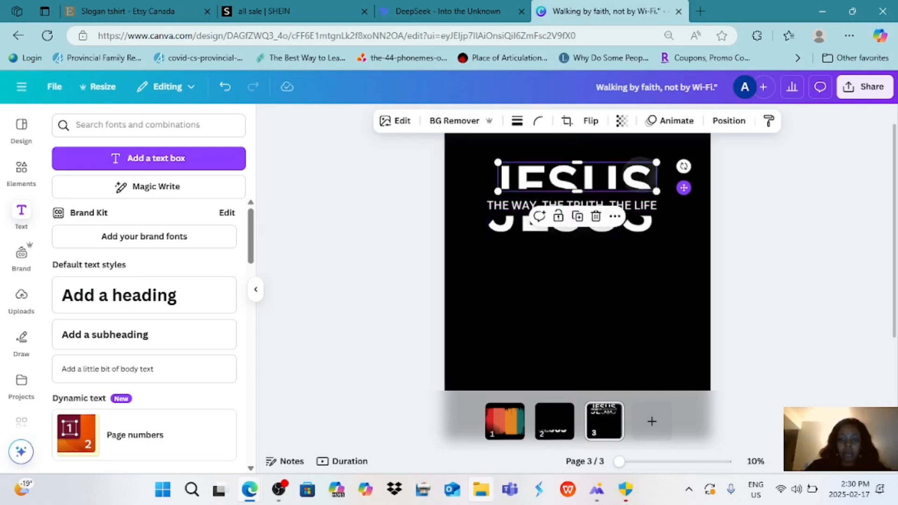
{"action": "left_click_drag", "start_coordinate": [684, 187], "coordinate": [678, 188]}
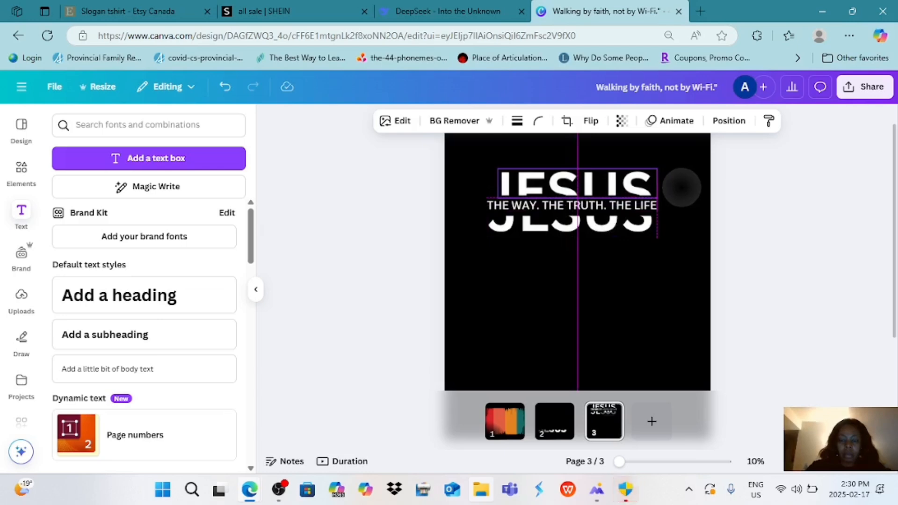
Enlarge the "JESUS" halves and align them around the "THE WAY. THE TRUTH. THE LIFE" line.
{"action": "mouse_move", "coordinate": [681, 187]}
{"action": "left_mouse_down"}
{"action": "mouse_move", "coordinate": [667, 193]}
{"action": "mouse_move", "coordinate": [680, 192]}
{"action": "left_mouse_up"}
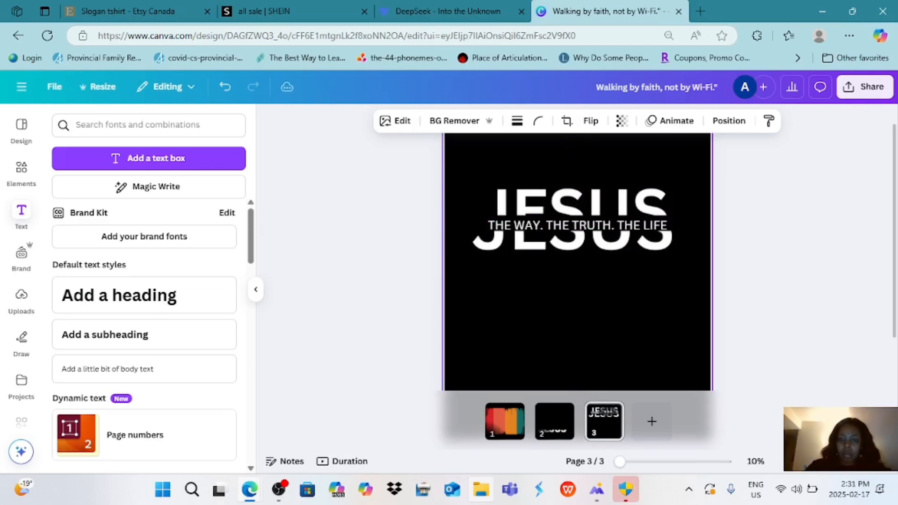
{"action": "left_click", "coordinate": [575, 225]}
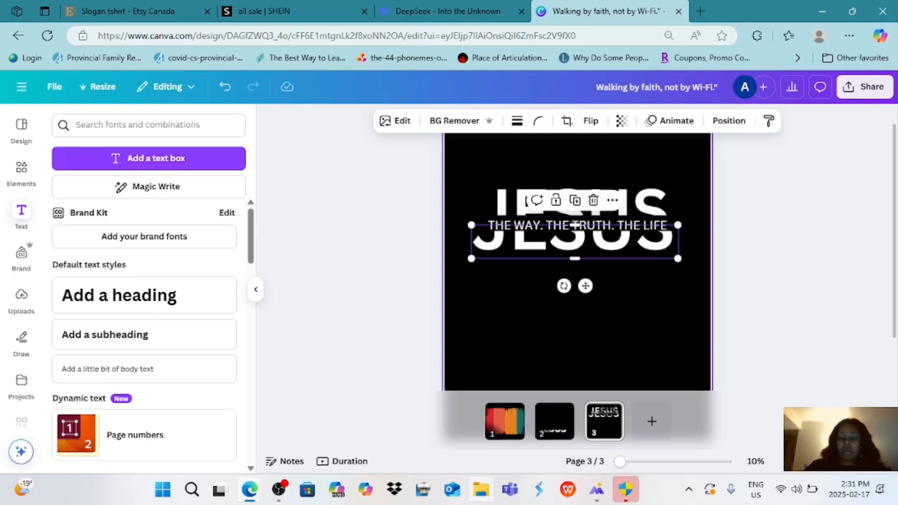
{"action": "key", "text": "Escape"}
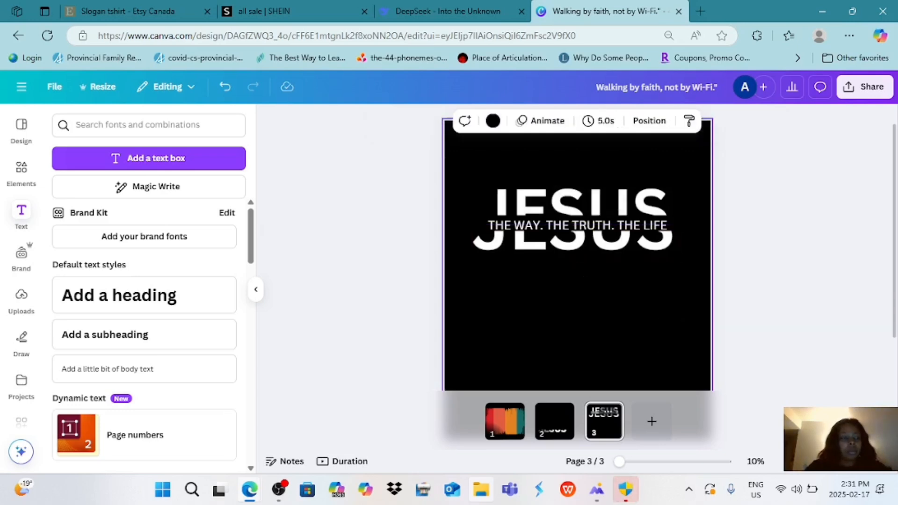
{"action": "left_click", "coordinate": [21, 173]}
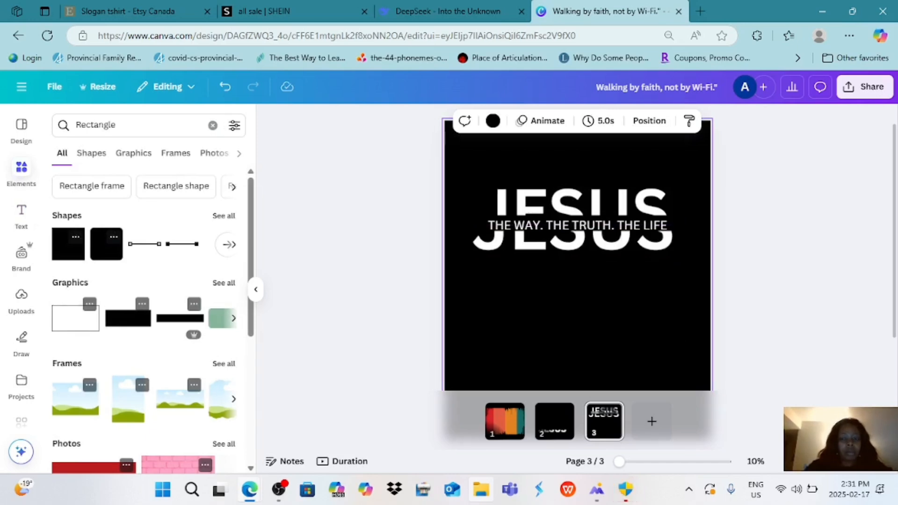
{"action": "left_click", "coordinate": [75, 317]}
{"action": "left_click_drag", "start_coordinate": [631, 309], "coordinate": [678, 334]}
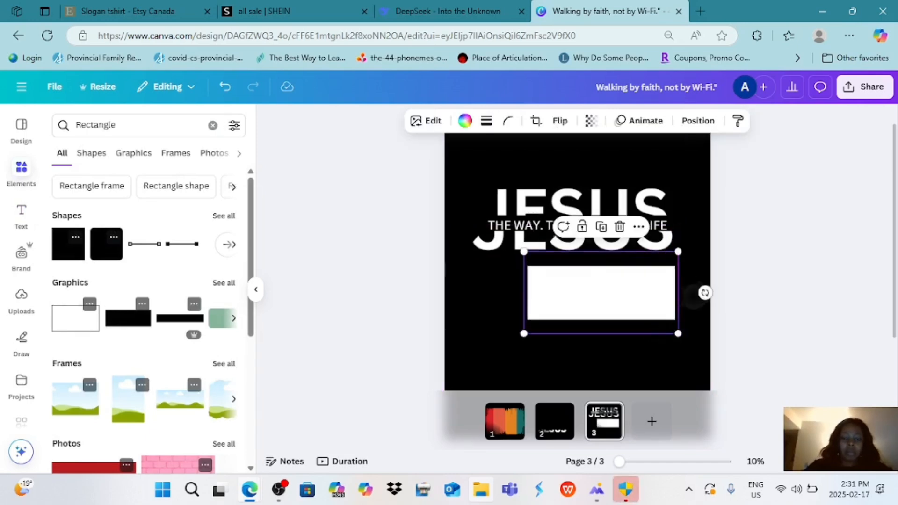
{"action": "key", "text": "Delete"}
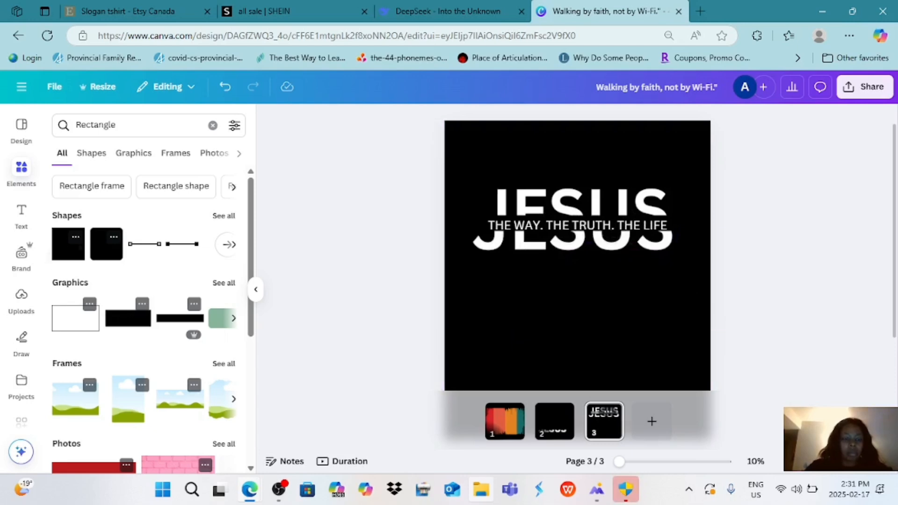
{"action": "left_click", "coordinate": [625, 244]}
{"action": "key", "text": "Left"}
{"action": "key", "text": "Left"}
{"action": "key", "text": "Left"}
{"action": "key", "text": "Left"}
{"action": "key", "text": "Left"}
{"action": "key", "text": "Left"}
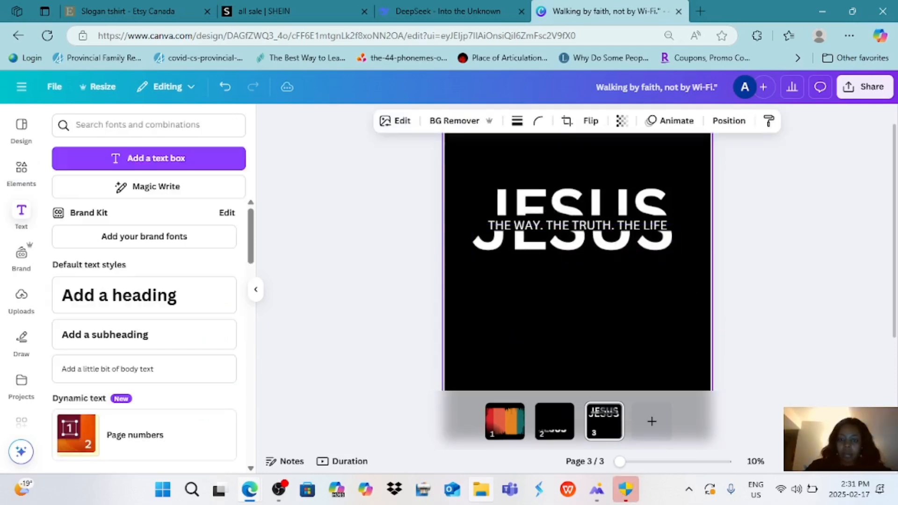
{"action": "left_click", "coordinate": [665, 331]}
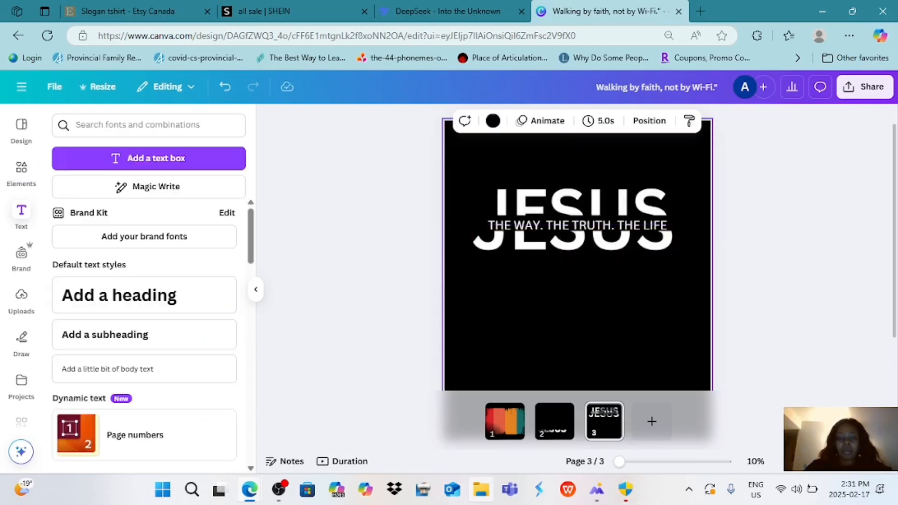
{"action": "left_click", "coordinate": [21, 173]}
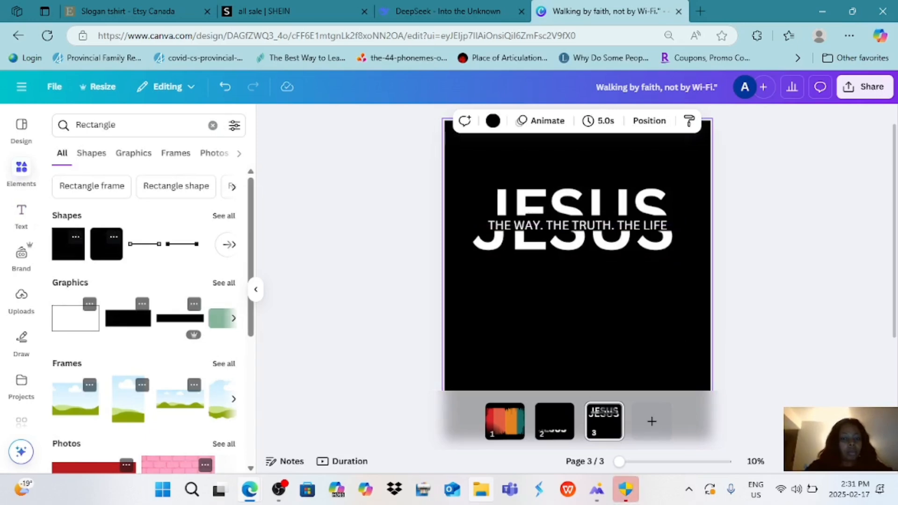
{"action": "left_click", "coordinate": [76, 318]}
{"action": "left_click_drag", "start_coordinate": [631, 308], "coordinate": [679, 333]}
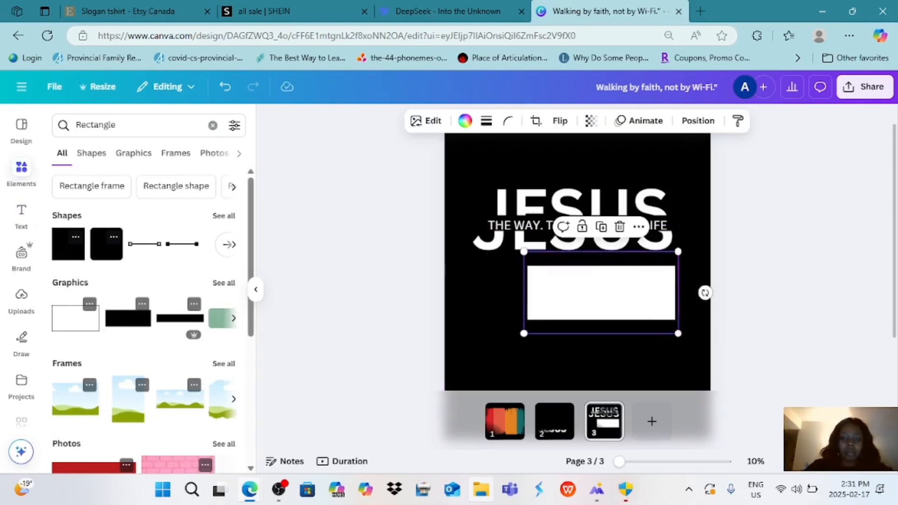
{"action": "key", "text": "Delete"}
Add a rectangle shape below the "JESUS" lettering and reshape it into a thin bar about as wide as the lettering.
{"action": "key", "text": "r"}
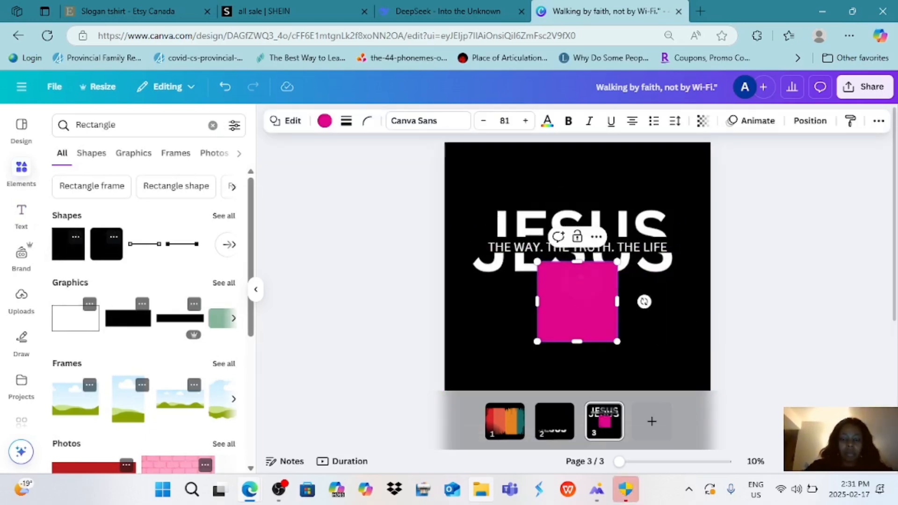
{"action": "left_click_drag", "start_coordinate": [576, 263], "coordinate": [678, 321]}
{"action": "left_click_drag", "start_coordinate": [535, 322], "coordinate": [483, 321]}
{"action": "left_click_drag", "start_coordinate": [579, 323], "coordinate": [577, 307]}
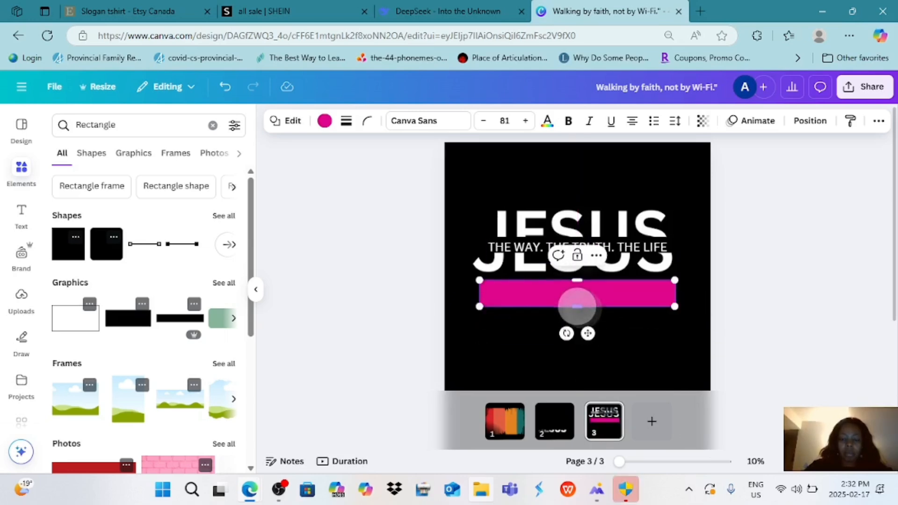
Fill the bar below the "JESUS" lettering with white.
{"action": "left_click", "coordinate": [324, 121]}
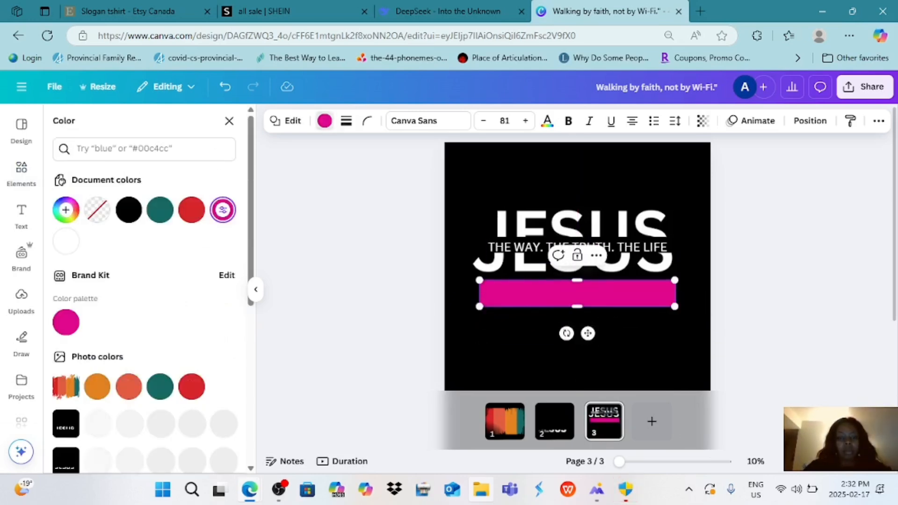
{"action": "left_click", "coordinate": [66, 242]}
{"action": "key", "text": "Escape"}
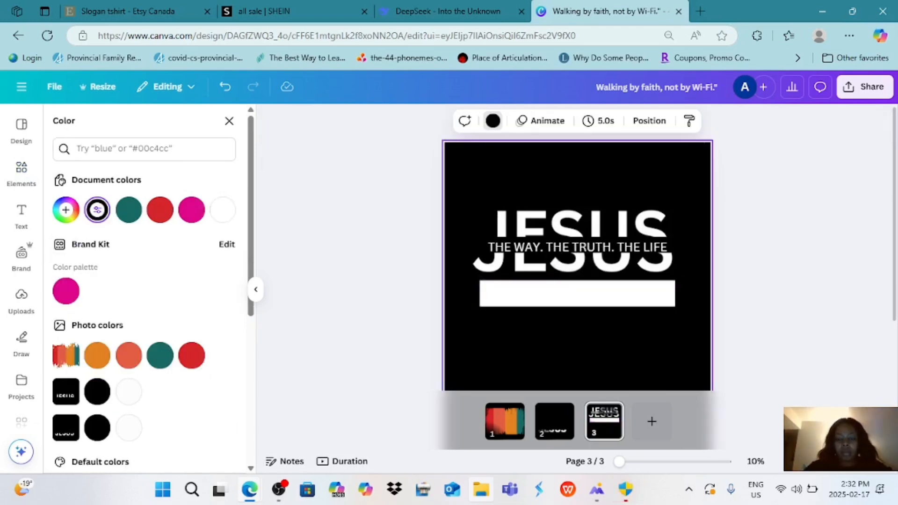
Go to page 2, search the elements for "circle" and add the white circle graphic.
{"action": "left_click", "coordinate": [555, 421]}
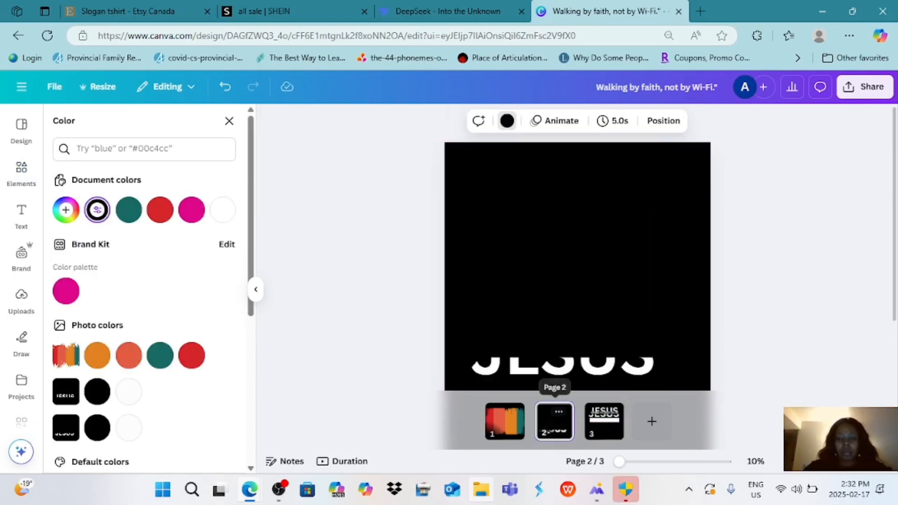
{"action": "left_click", "coordinate": [21, 173]}
{"action": "left_click", "coordinate": [136, 124]}
{"action": "type", "text": "circle"}
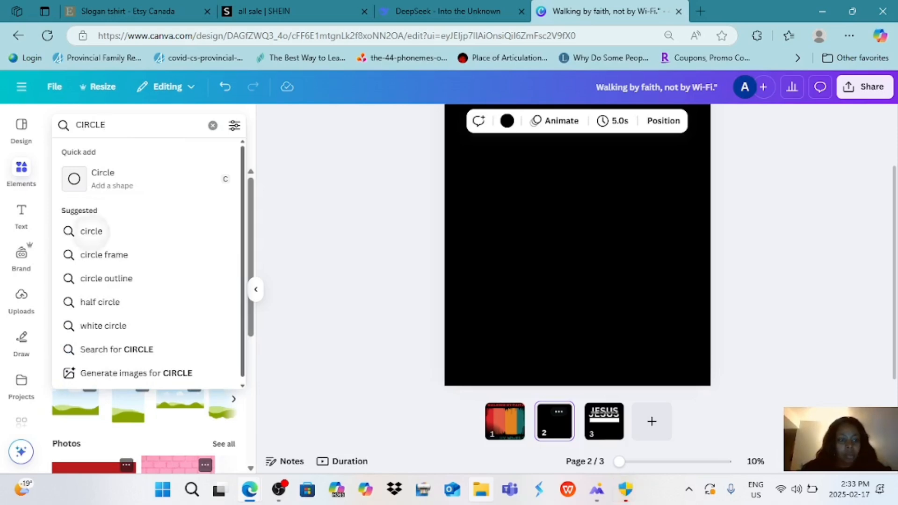
{"action": "key", "text": "Return"}
{"action": "left_click", "coordinate": [75, 318]}
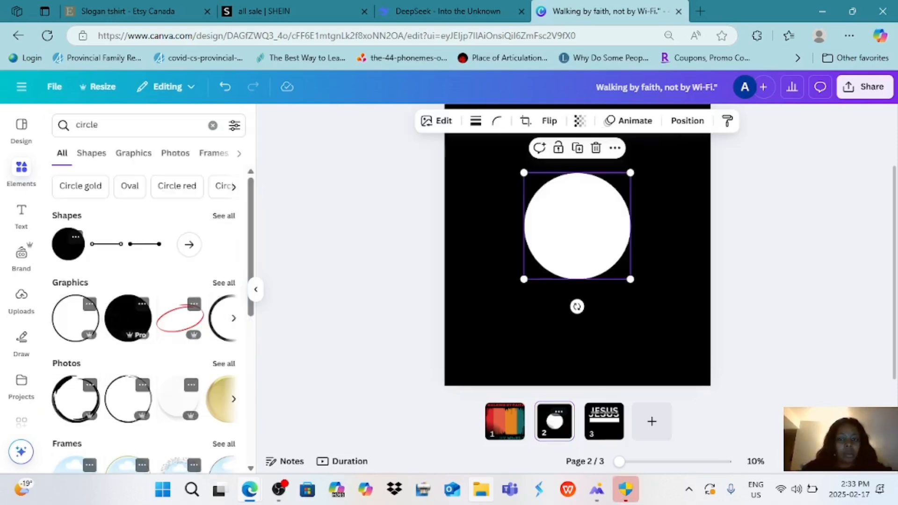
Enlarge the white circle until it spans most of page 2's width, and centre it.
{"action": "left_click_drag", "start_coordinate": [630, 271], "coordinate": [676, 331]}
{"action": "left_click_drag", "start_coordinate": [517, 331], "coordinate": [485, 363]}
{"action": "left_click_drag", "start_coordinate": [675, 173], "coordinate": [687, 146]}
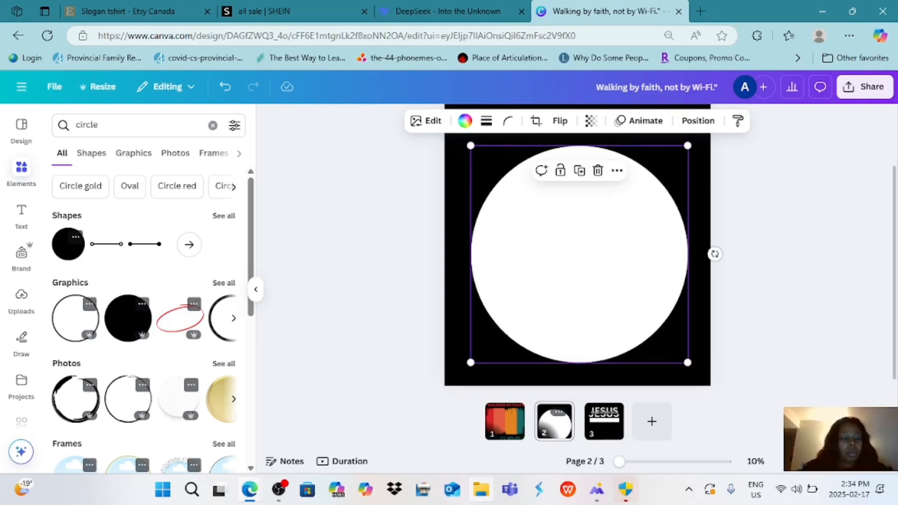
{"action": "left_click", "coordinate": [21, 216]}
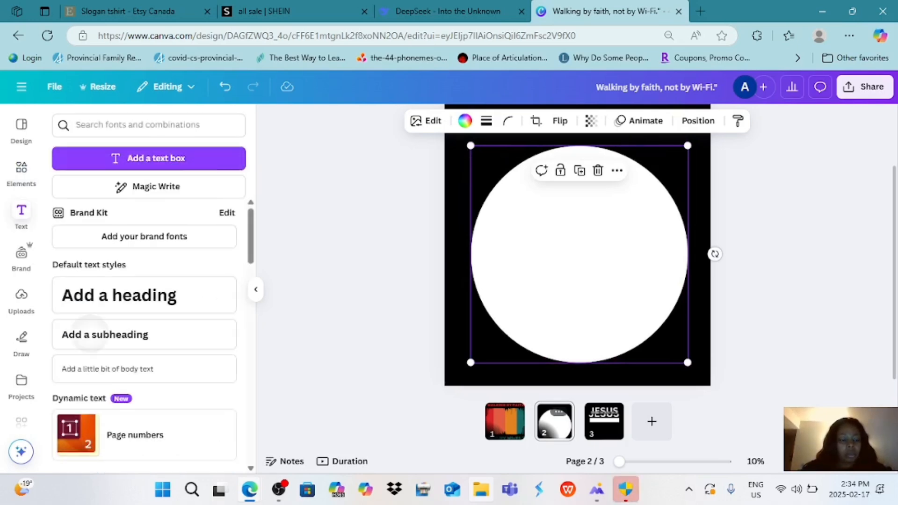
{"action": "left_click", "coordinate": [105, 334]}
{"action": "type", "text": "THE"}
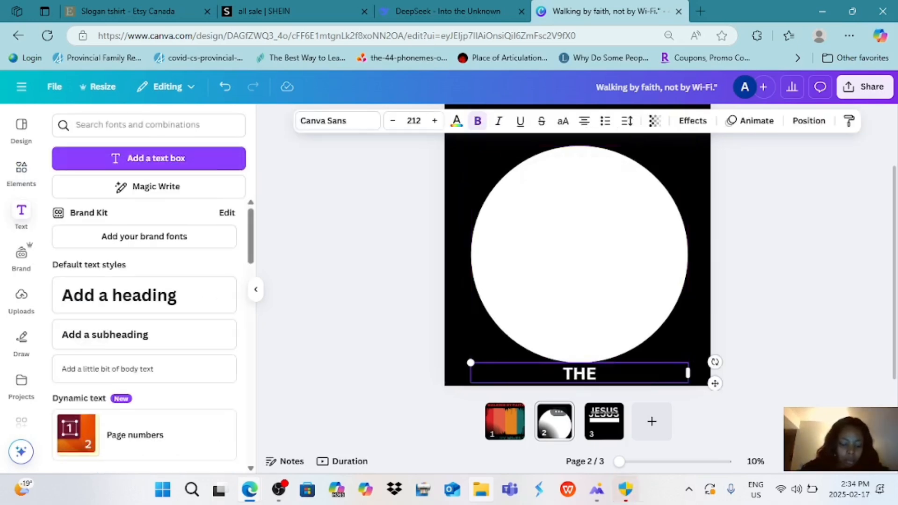
Switch to the DeepSeek chat and copy the third verse, "The Lord is my shepherd; I shall not want." – Psalm 23:1.
{"action": "left_click", "coordinate": [448, 10]}
{"action": "double_click", "coordinate": [291, 210]}
{"action": "left_click_drag", "start_coordinate": [304, 230], "coordinate": [548, 231]}
{"action": "left_click_drag", "start_coordinate": [269, 230], "coordinate": [242, 230]}
{"action": "key", "text": "ctrl+c"}
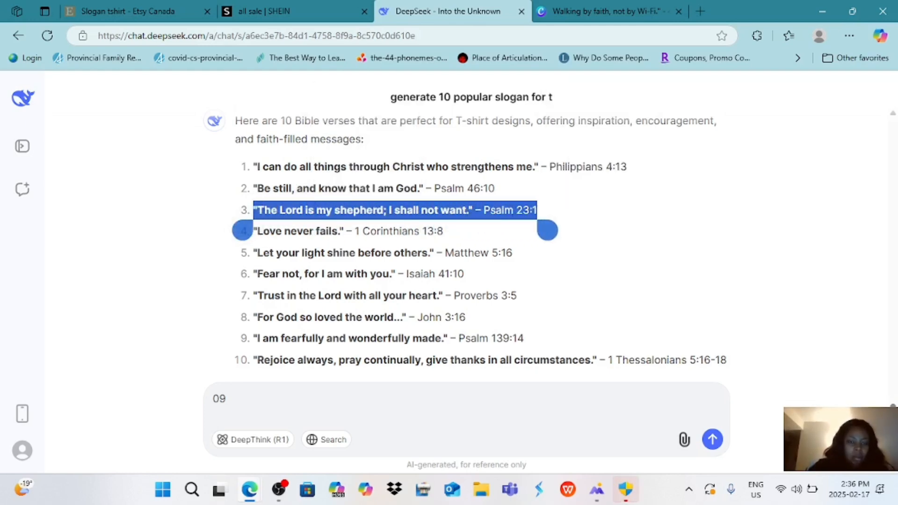
Paste the verse over the circle on Canva's page 2 and place a duplicate of it lower in the circle.
{"action": "left_click", "coordinate": [608, 11]}
{"action": "key", "text": "ctrl+v"}
{"action": "left_click_drag", "start_coordinate": [488, 239], "coordinate": [422, 239]}
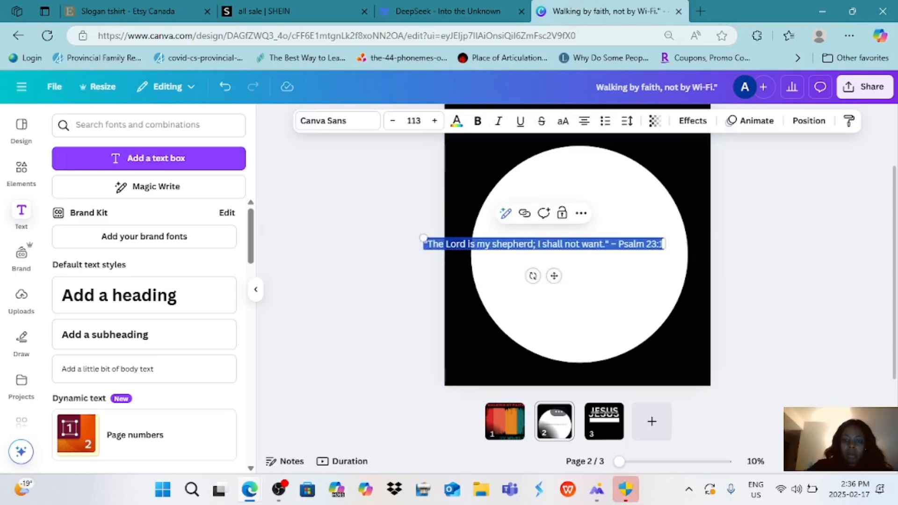
{"action": "left_click", "coordinate": [767, 248]}
{"action": "left_click", "coordinate": [567, 244]}
{"action": "left_click", "coordinate": [552, 213]}
{"action": "left_click_drag", "start_coordinate": [557, 244], "coordinate": [581, 306]}
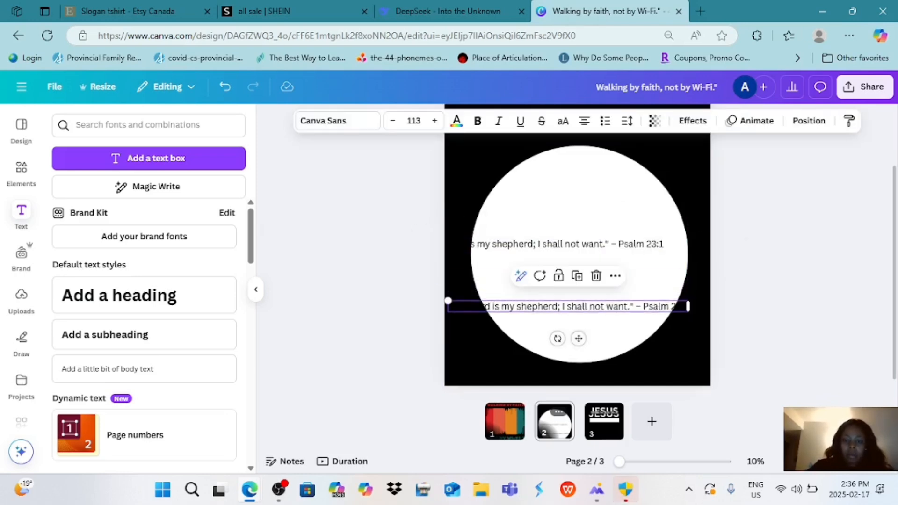
Try cutting the upper verse text down to its opening words, and undo the deletion.
{"action": "left_click", "coordinate": [568, 244]}
{"action": "left_click", "coordinate": [568, 243]}
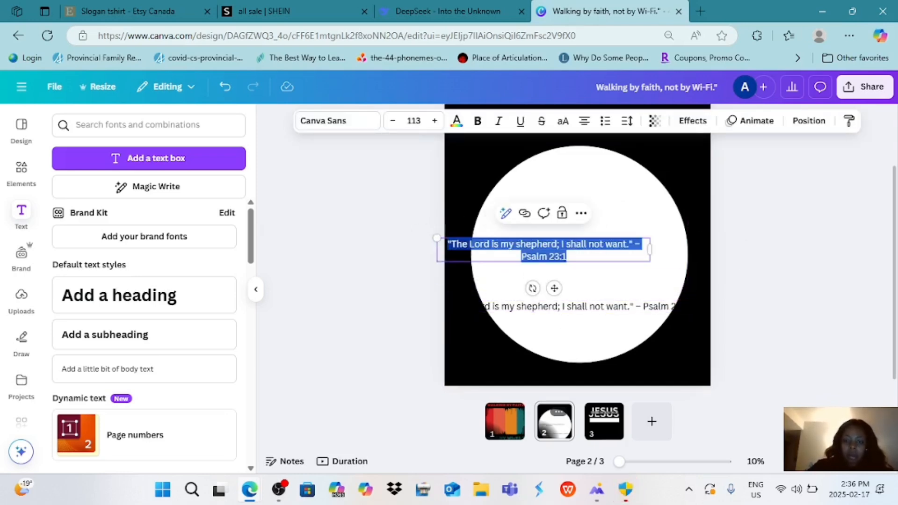
{"action": "left_click", "coordinate": [697, 197]}
{"action": "left_click", "coordinate": [562, 244]}
{"action": "left_click", "coordinate": [562, 245]}
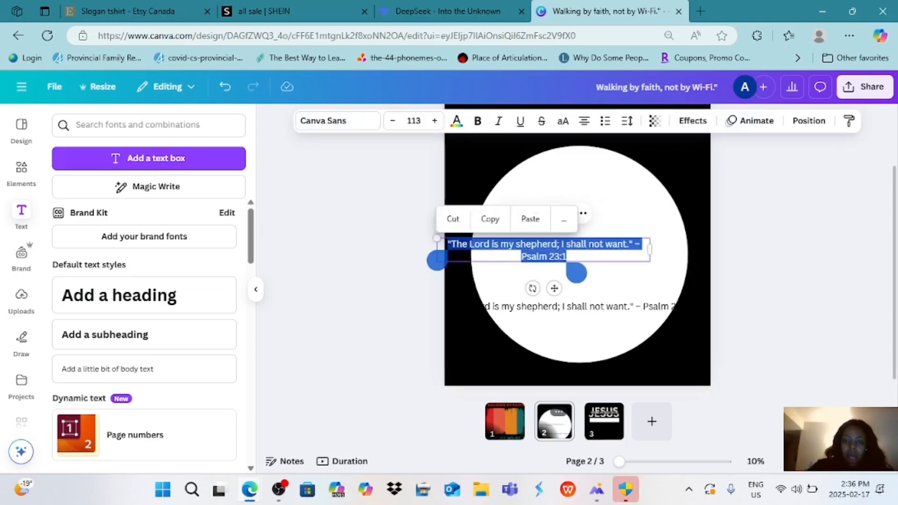
{"action": "left_click", "coordinate": [567, 257]}
{"action": "key", "text": "BackSpace"}
{"action": "key", "text": "BackSpace"}
{"action": "key", "text": "BackSpace"}
{"action": "key", "text": "BackSpace"}
{"action": "key", "text": "BackSpace"}
{"action": "key", "text": "BackSpace"}
{"action": "key", "text": "BackSpace"}
{"action": "key", "text": "BackSpace"}
{"action": "key", "text": "BackSpace"}
{"action": "key", "text": "BackSpace"}
{"action": "key", "text": "BackSpace"}
{"action": "key", "text": "BackSpace"}
{"action": "key", "text": "BackSpace"}
{"action": "key", "text": "BackSpace"}
{"action": "key", "text": "BackSpace"}
{"action": "key", "text": "BackSpace"}
{"action": "key", "text": "BackSpace"}
{"action": "key", "text": "BackSpace"}
{"action": "key", "text": "BackSpace"}
{"action": "key", "text": "BackSpace"}
{"action": "key", "text": "BackSpace"}
{"action": "key", "text": "BackSpace"}
{"action": "key", "text": "BackSpace"}
{"action": "key", "text": "BackSpace"}
{"action": "key", "text": "BackSpace"}
{"action": "key", "text": "BackSpace"}
{"action": "key", "text": "BackSpace"}
{"action": "key", "text": "BackSpace"}
{"action": "key", "text": "BackSpace"}
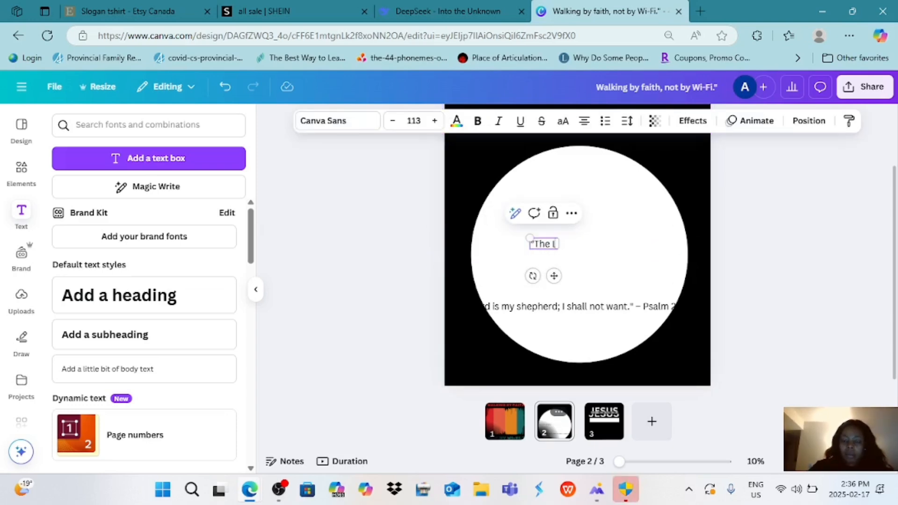
{"action": "type", "text": "o"}
{"action": "left_click", "coordinate": [225, 86]}
Delete the end of the upper verse text to leave only "The Lord is my shepherd;".
{"action": "left_click_drag", "start_coordinate": [555, 276], "coordinate": [567, 329]}
{"action": "left_click", "coordinate": [561, 245]}
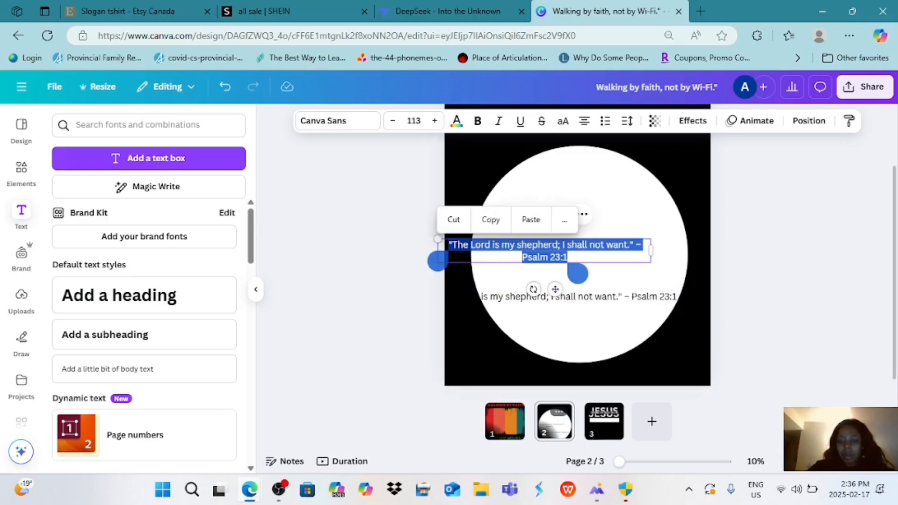
{"action": "left_click", "coordinate": [568, 257]}
{"action": "key", "text": "BackSpace"}
{"action": "key", "text": "BackSpace"}
{"action": "key", "text": "BackSpace"}
{"action": "key", "text": "BackSpace"}
{"action": "key", "text": "BackSpace"}
{"action": "key", "text": "BackSpace"}
{"action": "key", "text": "BackSpace"}
{"action": "key", "text": "BackSpace"}
{"action": "key", "text": "BackSpace"}
{"action": "key", "text": "BackSpace"}
{"action": "key", "text": "BackSpace"}
{"action": "key", "text": "BackSpace"}
{"action": "key", "text": "BackSpace"}
{"action": "key", "text": "BackSpace"}
{"action": "key", "text": "BackSpace"}
{"action": "key", "text": "BackSpace"}
{"action": "key", "text": "BackSpace"}
{"action": "key", "text": "BackSpace"}
{"action": "key", "text": "BackSpace"}
{"action": "key", "text": "BackSpace"}
{"action": "key", "text": "BackSpace"}
{"action": "key", "text": "BackSpace"}
{"action": "key", "text": "BackSpace"}
{"action": "key", "text": "BackSpace"}
{"action": "key", "text": "BackSpace"}
{"action": "key", "text": "BackSpace"}
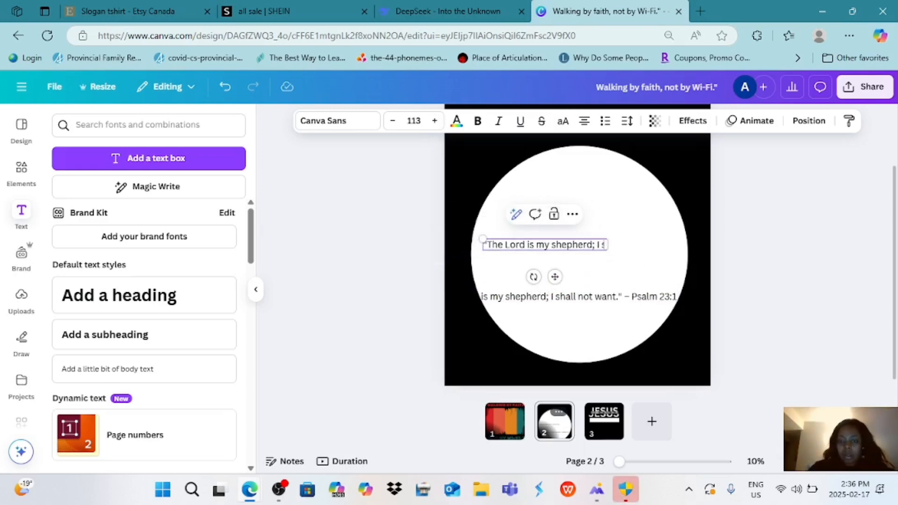
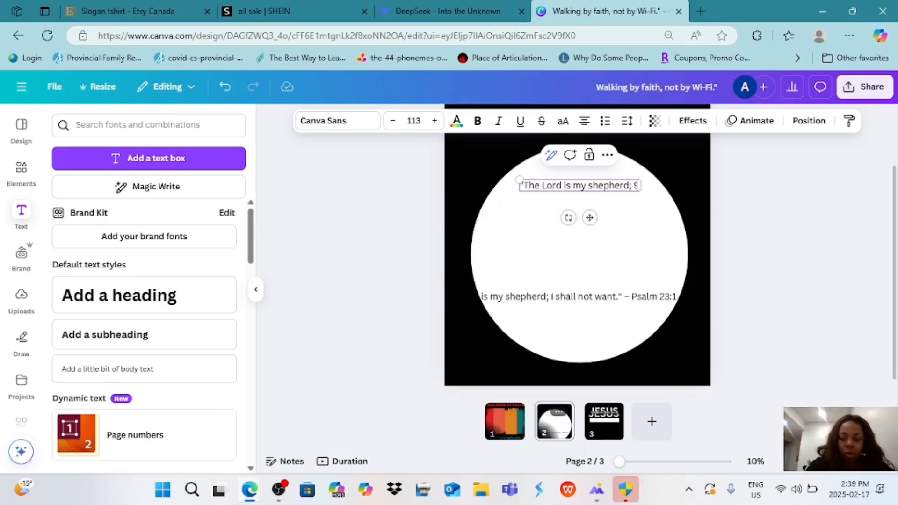
Convert the "The Lord is my shepherd;" line to uppercase and set its font size to 150.
{"action": "left_click_drag", "start_coordinate": [515, 177], "coordinate": [487, 177]}
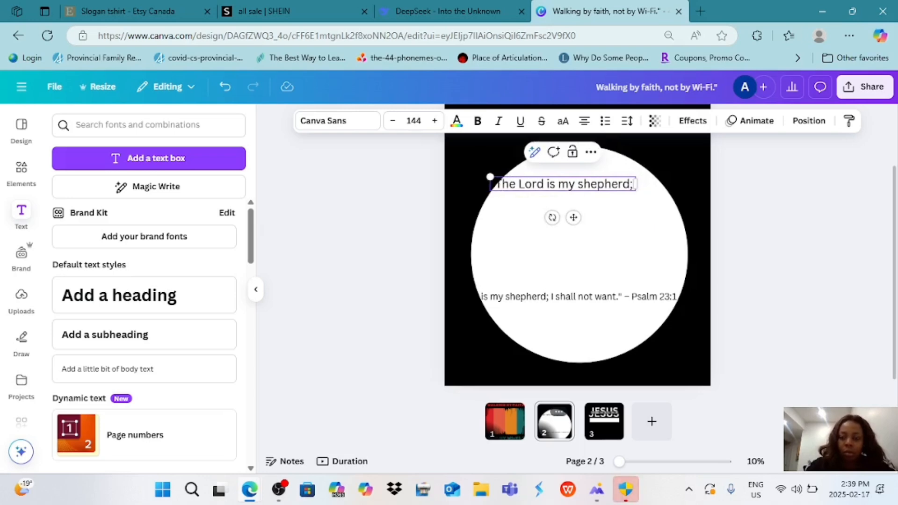
{"action": "left_click", "coordinate": [563, 121]}
{"action": "left_click", "coordinate": [435, 121]}
{"action": "left_click", "coordinate": [435, 121]}
{"action": "left_click", "coordinate": [435, 121]}
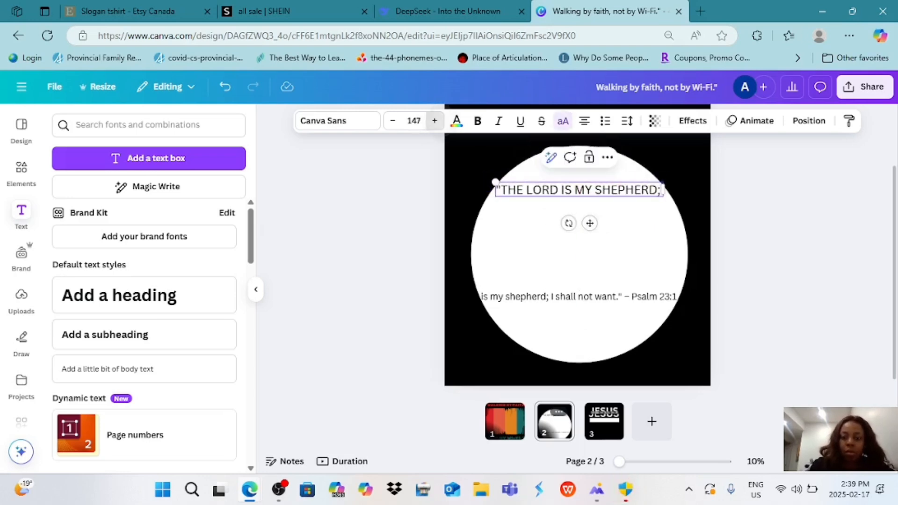
{"action": "left_click", "coordinate": [434, 121]}
{"action": "left_click", "coordinate": [435, 121]}
{"action": "left_click", "coordinate": [434, 121]}
Try the Gagalin font on the "THE LORD IS MY SHEPHERD;" line, and set it to Fredoka.
{"action": "left_click", "coordinate": [338, 121]}
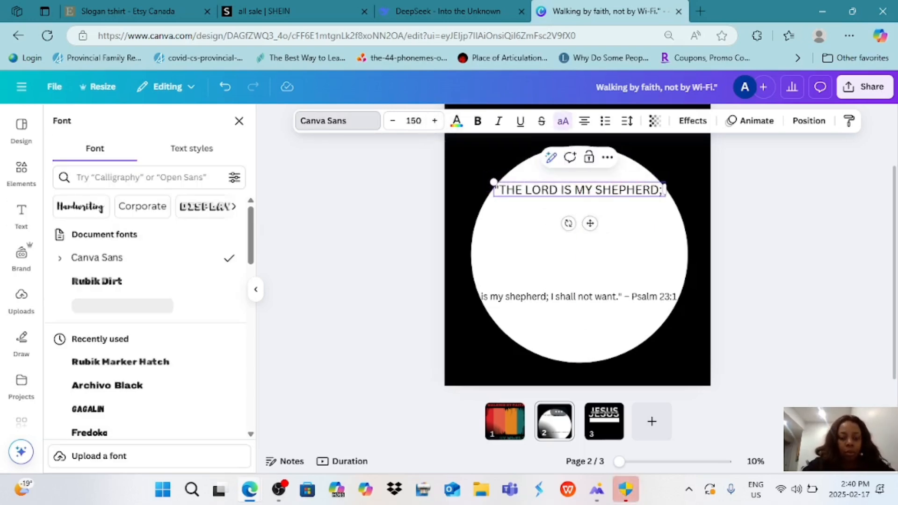
{"action": "left_click", "coordinate": [88, 410]}
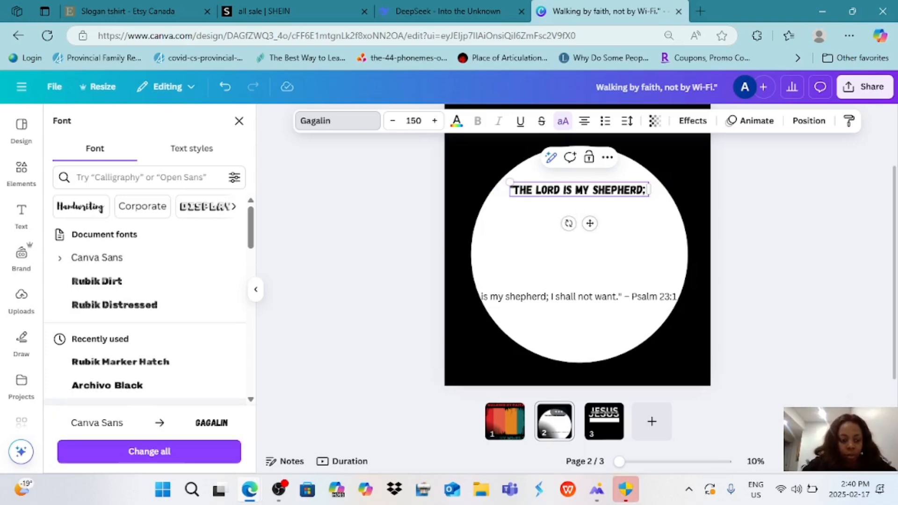
{"action": "left_click", "coordinate": [69, 343]}
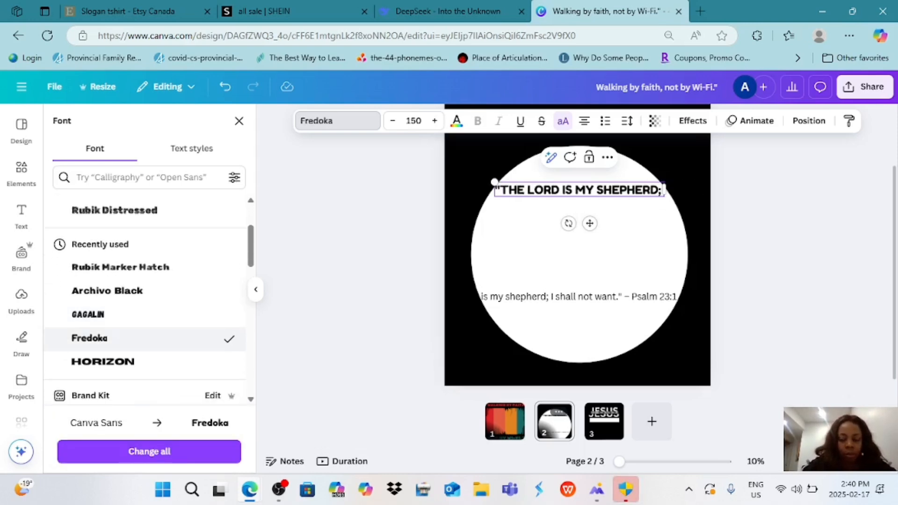
Curve the "THE LORD IS MY SHEPHERD;" line and fit it along the white circle's upper inside edge.
{"action": "left_click", "coordinate": [693, 120]}
{"action": "scroll", "coordinate": [145, 281], "scroll_direction": "down", "scroll_amount": 3}
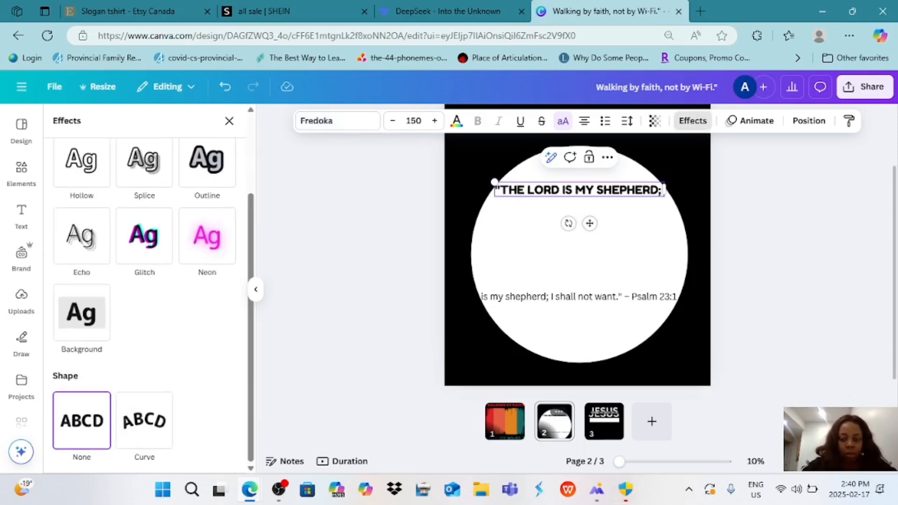
{"action": "left_click", "coordinate": [144, 420]}
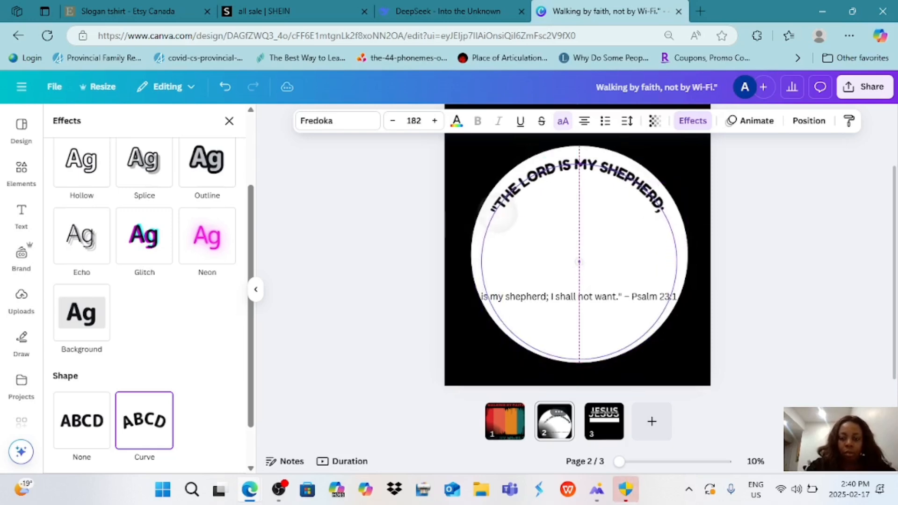
{"action": "left_click_drag", "start_coordinate": [672, 217], "coordinate": [666, 236]}
{"action": "mouse_move", "coordinate": [487, 216]}
{"action": "left_mouse_down"}
{"action": "mouse_move", "coordinate": [478, 228]}
{"action": "mouse_move", "coordinate": [482, 217]}
{"action": "left_mouse_up"}
{"action": "left_click_drag", "start_coordinate": [672, 217], "coordinate": [683, 222]}
{"action": "left_click", "coordinate": [806, 223]}
Duplicate the full verse text in the lower part of the white circle.
{"action": "double_click", "coordinate": [615, 301]}
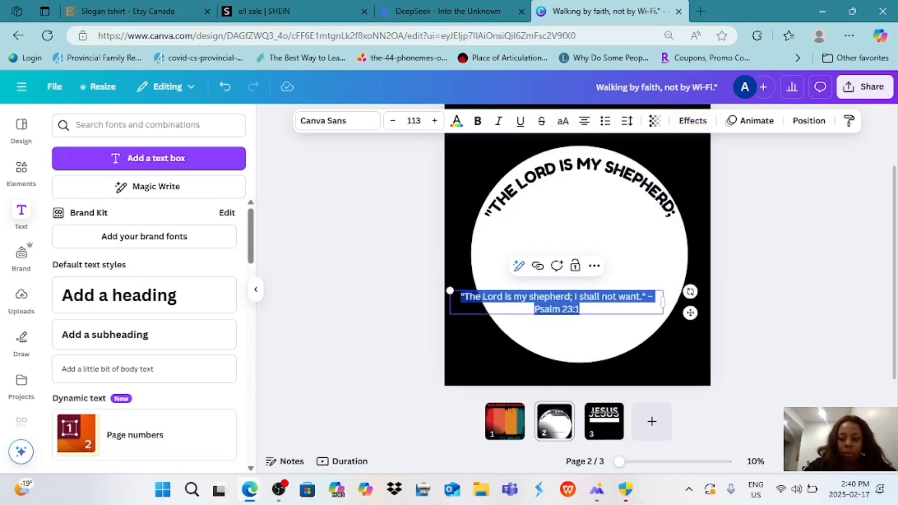
{"action": "left_click", "coordinate": [758, 290]}
{"action": "left_click", "coordinate": [616, 301]}
{"action": "left_click", "coordinate": [566, 266]}
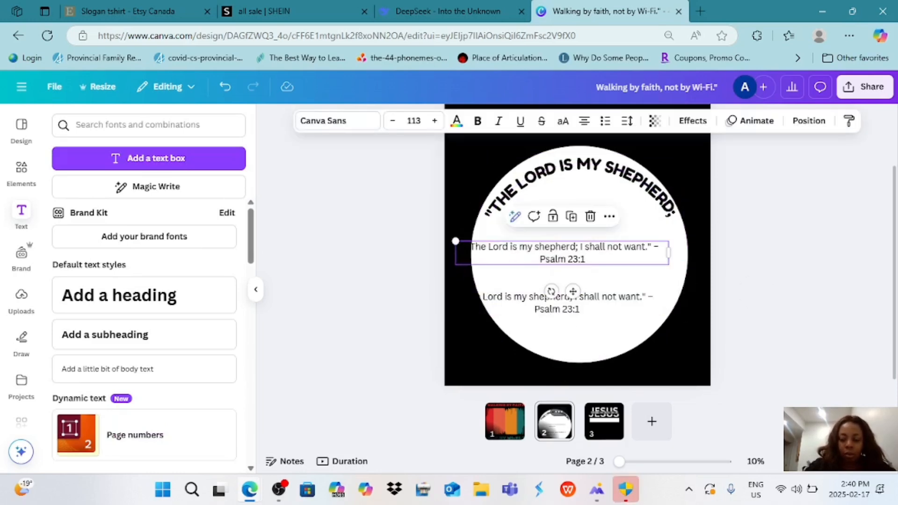
Cut the copied verse text down to "Psalm 23:1" and enlarge it.
{"action": "left_click", "coordinate": [639, 248]}
{"action": "left_click", "coordinate": [640, 248]}
{"action": "key", "text": "BackSpace"}
{"action": "key", "text": "BackSpace"}
{"action": "key", "text": "BackSpace"}
{"action": "key", "text": "BackSpace"}
{"action": "key", "text": "BackSpace"}
{"action": "key", "text": "BackSpace"}
{"action": "key", "text": "BackSpace"}
{"action": "key", "text": "BackSpace"}
{"action": "key", "text": "BackSpace"}
{"action": "key", "text": "BackSpace"}
{"action": "key", "text": "BackSpace"}
{"action": "key", "text": "BackSpace"}
{"action": "key", "text": "BackSpace"}
{"action": "key", "text": "BackSpace"}
{"action": "key", "text": "BackSpace"}
{"action": "key", "text": "BackSpace"}
{"action": "key", "text": "BackSpace"}
{"action": "key", "text": "BackSpace"}
{"action": "key", "text": "BackSpace"}
{"action": "key", "text": "BackSpace"}
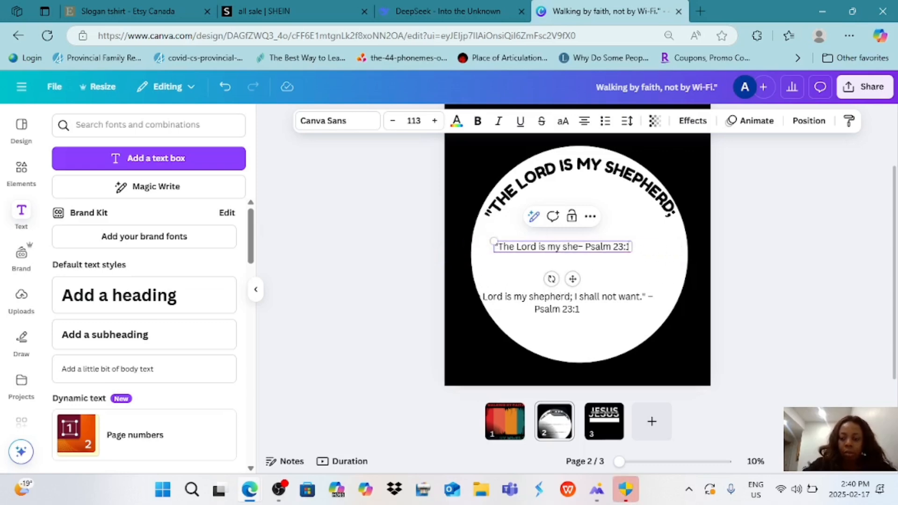
{"action": "key", "text": "BackSpace"}
{"action": "key", "text": "BackSpace"}
{"action": "key", "text": "BackSpace"}
{"action": "key", "text": "BackSpace"}
{"action": "key", "text": "BackSpace"}
{"action": "key", "text": "BackSpace"}
{"action": "key", "text": "BackSpace"}
{"action": "key", "text": "BackSpace"}
{"action": "key", "text": "BackSpace"}
{"action": "key", "text": "BackSpace"}
{"action": "key", "text": "BackSpace"}
{"action": "key", "text": "BackSpace"}
{"action": "key", "text": "BackSpace"}
{"action": "key", "text": "BackSpace"}
{"action": "key", "text": "BackSpace"}
{"action": "key", "text": "BackSpace"}
{"action": "key", "text": "BackSpace"}
{"action": "key", "text": "BackSpace"}
{"action": "key", "text": "BackSpace"}
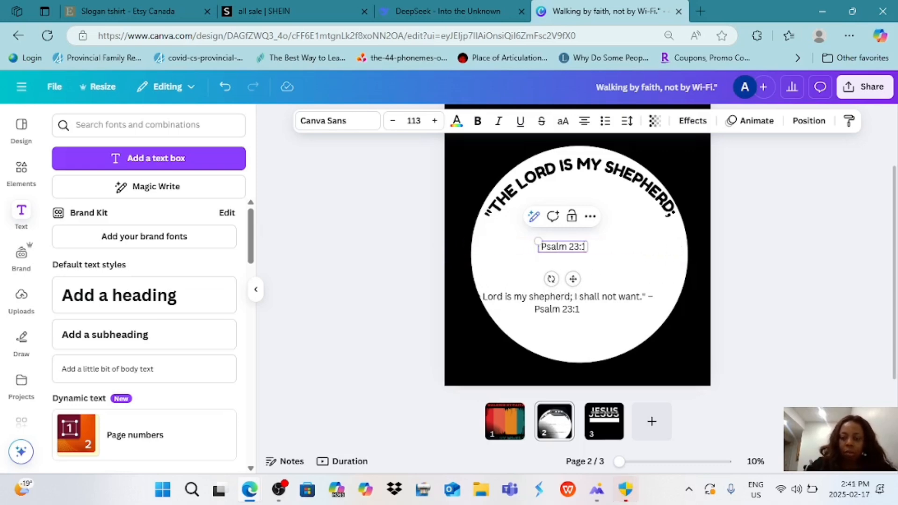
{"action": "left_click_drag", "start_coordinate": [538, 241], "coordinate": [513, 250]}
Duplicate the white circle, shrink the copy to about two thirds of its size inside the original, and colour it black.
{"action": "left_click", "coordinate": [491, 234]}
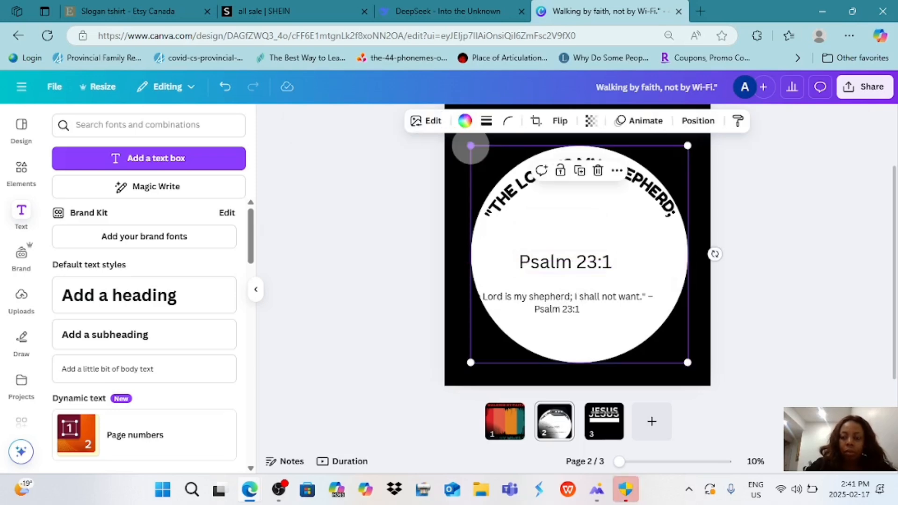
{"action": "left_click", "coordinate": [580, 170]}
{"action": "left_click_drag", "start_coordinate": [690, 147], "coordinate": [617, 217]}
{"action": "left_click_drag", "start_coordinate": [552, 281], "coordinate": [594, 244]}
{"action": "left_click_drag", "start_coordinate": [601, 291], "coordinate": [629, 262]}
{"action": "left_click", "coordinate": [465, 121]}
{"action": "left_click", "coordinate": [98, 210]}
Move "Psalm 23:1" to the white circle's upper edge and the full verse text down near its lower edge.
{"action": "left_click_drag", "start_coordinate": [534, 262], "coordinate": [566, 335]}
{"action": "left_click_drag", "start_coordinate": [613, 367], "coordinate": [586, 187]}
{"action": "left_click", "coordinate": [556, 304]}
{"action": "left_click_drag", "start_coordinate": [690, 313], "coordinate": [696, 344]}
Delete the beginning and the reference of the lower verse text, leaving only "I shall not want.".
{"action": "left_click", "coordinate": [562, 332]}
{"action": "left_click", "coordinate": [562, 328]}
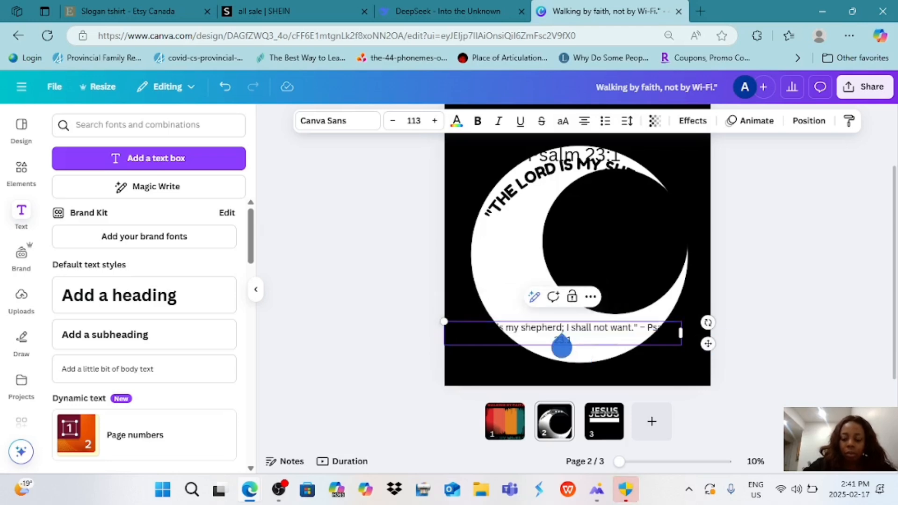
{"action": "key", "text": "BackSpace"}
{"action": "key", "text": "BackSpace"}
{"action": "key", "text": "BackSpace"}
{"action": "key", "text": "BackSpace"}
{"action": "key", "text": "BackSpace"}
{"action": "key", "text": "BackSpace"}
{"action": "key", "text": "BackSpace"}
{"action": "key", "text": "BackSpace"}
{"action": "key", "text": "BackSpace"}
{"action": "key", "text": "BackSpace"}
{"action": "key", "text": "BackSpace"}
{"action": "key", "text": "BackSpace"}
{"action": "key", "text": "BackSpace"}
{"action": "key", "text": "BackSpace"}
{"action": "key", "text": "BackSpace"}
{"action": "key", "text": "BackSpace"}
{"action": "key", "text": "BackSpace"}
{"action": "key", "text": "BackSpace"}
{"action": "key", "text": "BackSpace"}
{"action": "key", "text": "BackSpace"}
{"action": "key", "text": "BackSpace"}
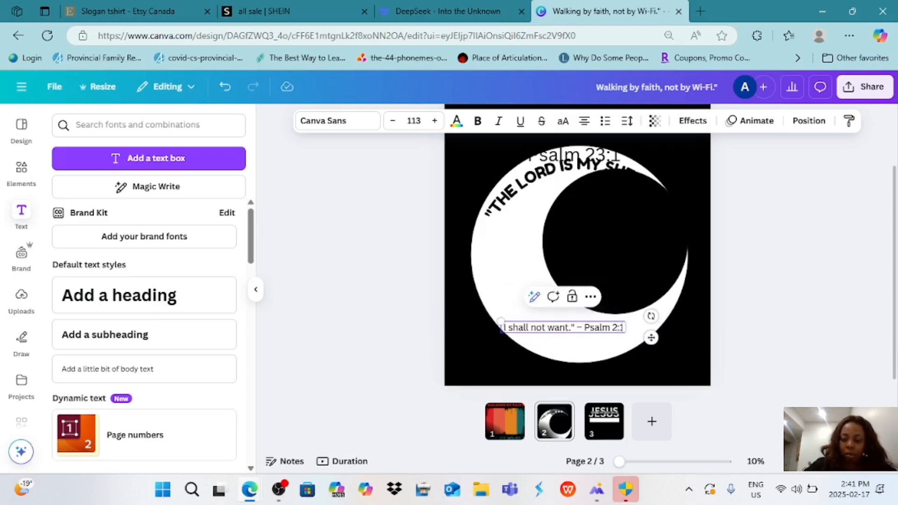
{"action": "key", "text": "BackSpace"}
{"action": "key", "text": "BackSpace"}
{"action": "key", "text": "BackSpace"}
{"action": "key", "text": "BackSpace"}
{"action": "key", "text": "BackSpace"}
{"action": "key", "text": "BackSpace"}
{"action": "key", "text": "BackSpace"}
{"action": "key", "text": "BackSpace"}
{"action": "key", "text": "BackSpace"}
{"action": "key", "text": "BackSpace"}
{"action": "key", "text": "BackSpace"}
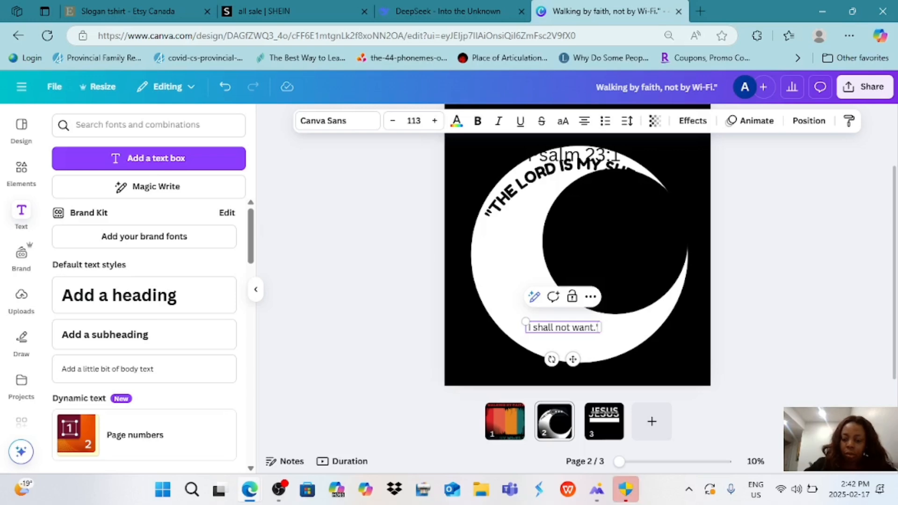
Enlarge the "I shall not want." line to font size 212, convert it to uppercase, and centre it near the circle's lower edge.
{"action": "left_click_drag", "start_coordinate": [526, 322], "coordinate": [461, 313]}
{"action": "left_click", "coordinate": [563, 121]}
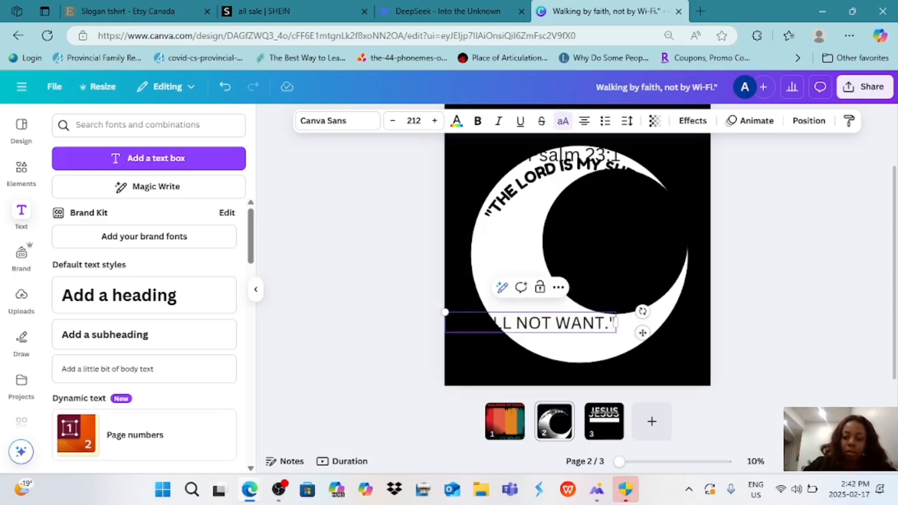
{"action": "left_click_drag", "start_coordinate": [644, 333], "coordinate": [689, 341]}
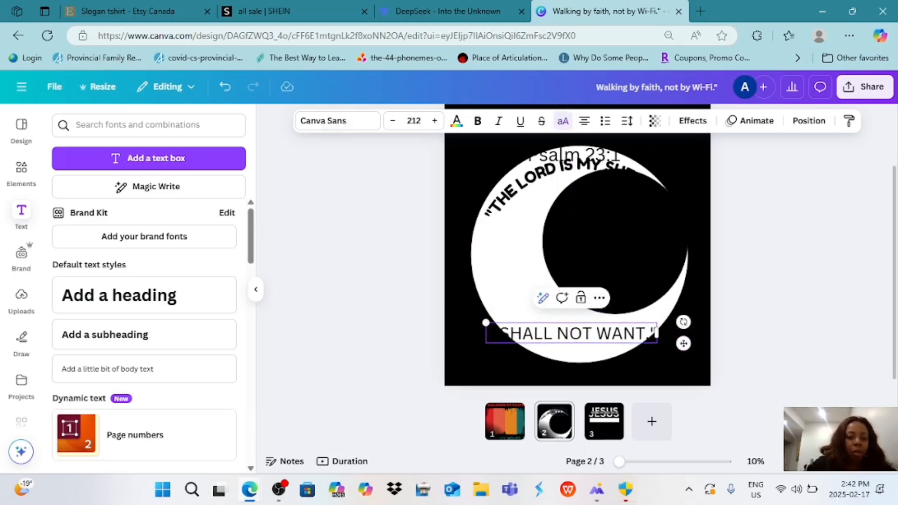
Try the Gagalin and Horizon fonts on the "I SHALL NOT WANT." line, and set it to Fredoka.
{"action": "left_click", "coordinate": [337, 120]}
{"action": "left_click", "coordinate": [89, 267]}
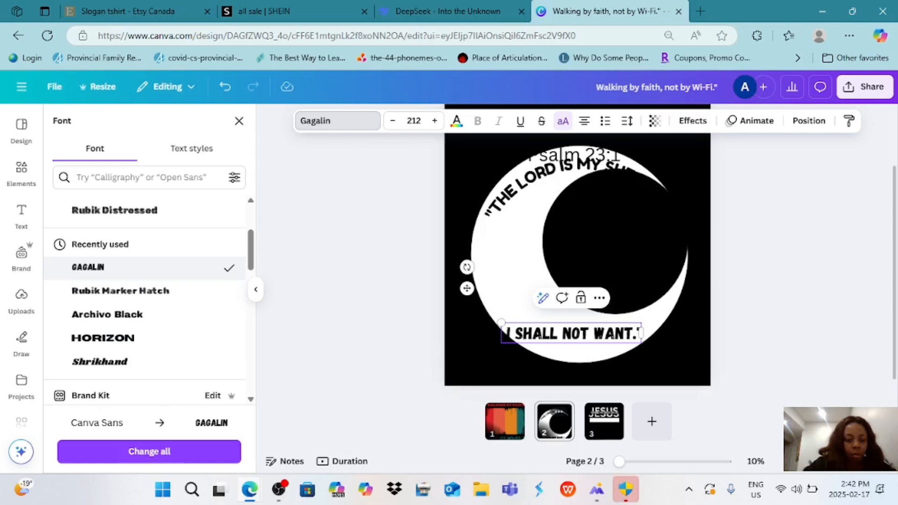
{"action": "left_click", "coordinate": [103, 338]}
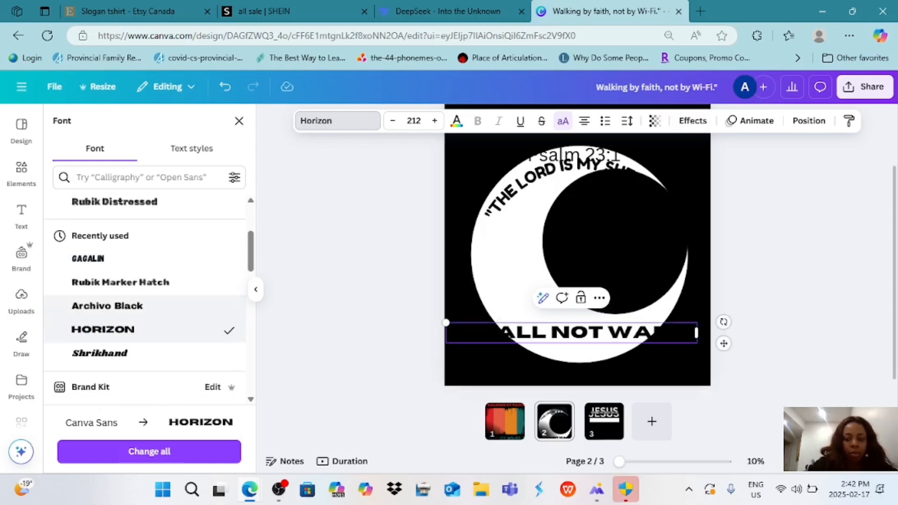
{"action": "left_click", "coordinate": [582, 187]}
{"action": "left_click", "coordinate": [578, 333]}
{"action": "scroll", "coordinate": [150, 243], "scroll_direction": "down", "scroll_amount": 5}
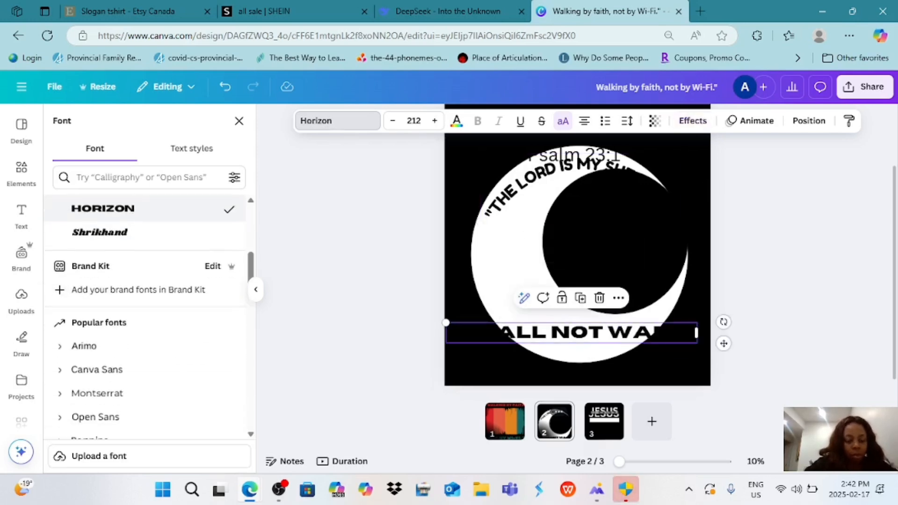
{"action": "left_click", "coordinate": [89, 237]}
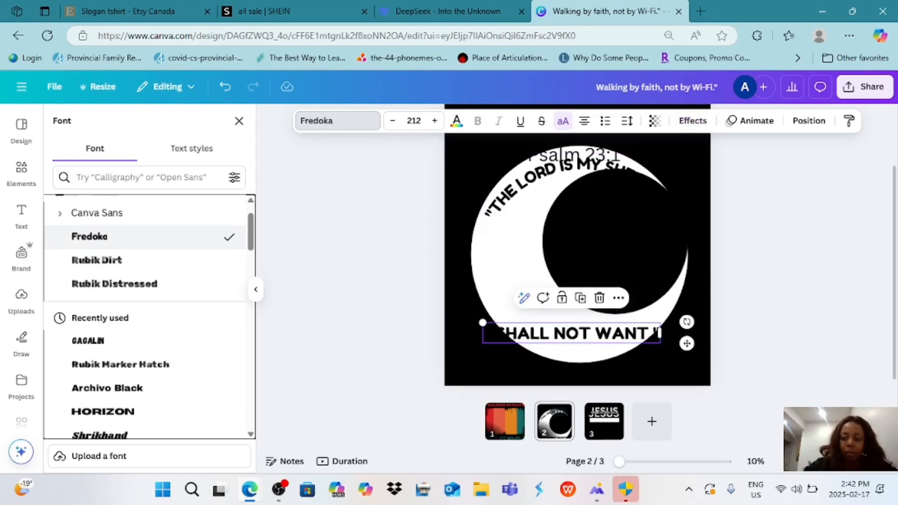
Curve the "I SHALL NOT WANT." line upward at -38 and place it along the white circle's lower inside edge.
{"action": "left_click", "coordinate": [693, 120]}
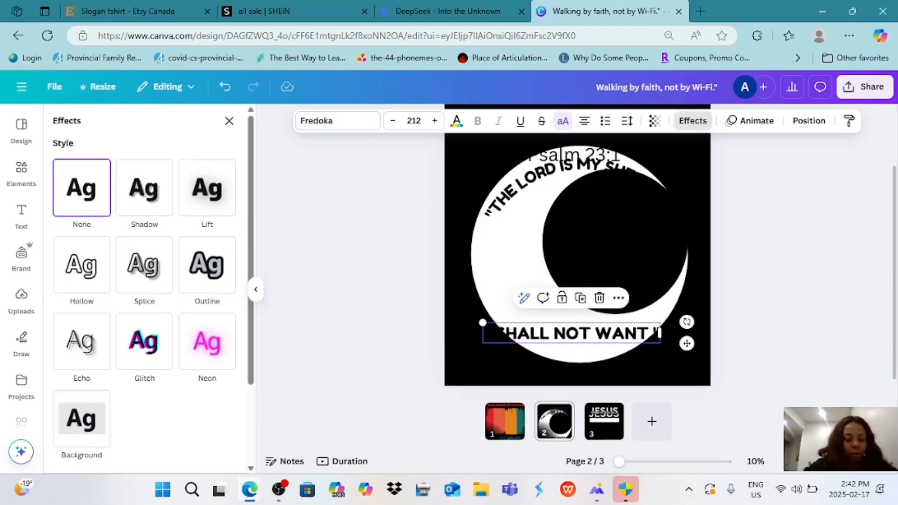
{"action": "scroll", "coordinate": [145, 280], "scroll_direction": "down", "scroll_amount": 3}
{"action": "left_click", "coordinate": [144, 420]}
{"action": "scroll", "coordinate": [141, 375], "scroll_direction": "down", "scroll_amount": 1}
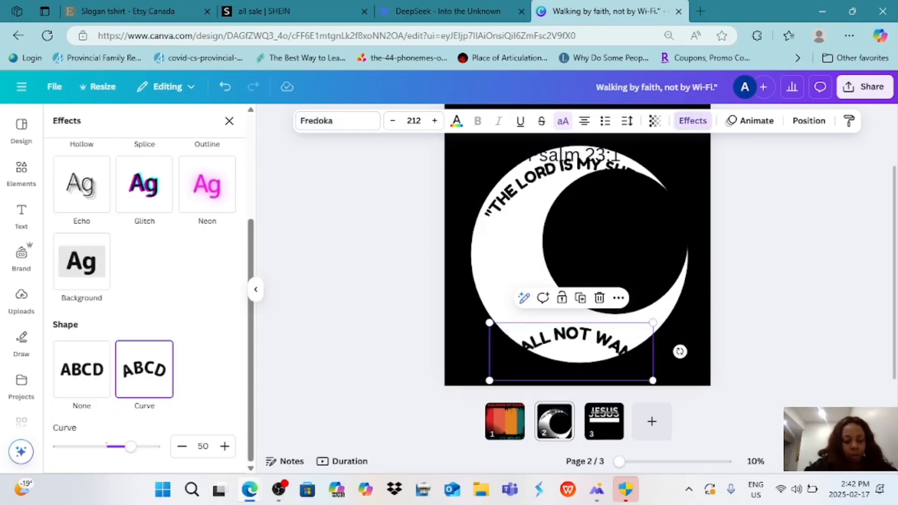
{"action": "left_click_drag", "start_coordinate": [134, 447], "coordinate": [88, 447]}
{"action": "left_click_drag", "start_coordinate": [571, 337], "coordinate": [587, 343]}
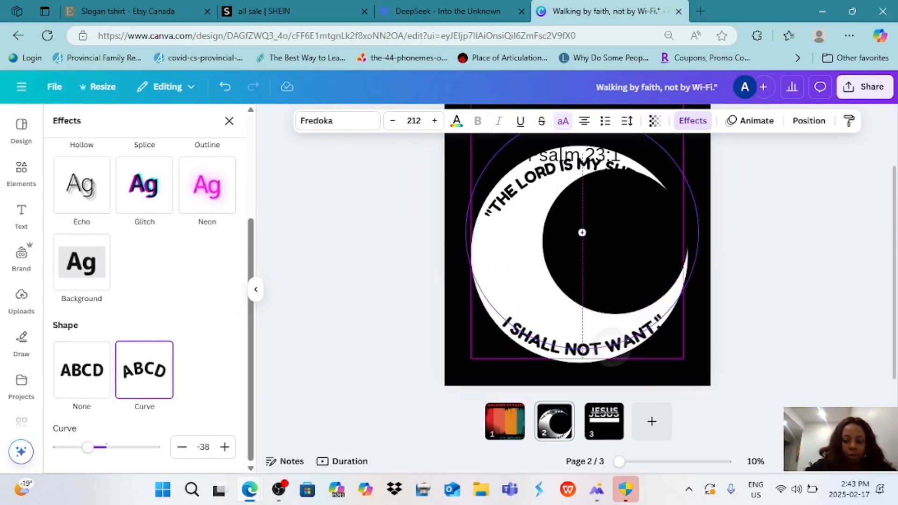
Centre the black circle inside the white circle to form an even ring, and deselect it.
{"action": "left_click", "coordinate": [587, 227]}
{"action": "left_click_drag", "start_coordinate": [636, 260], "coordinate": [600, 273]}
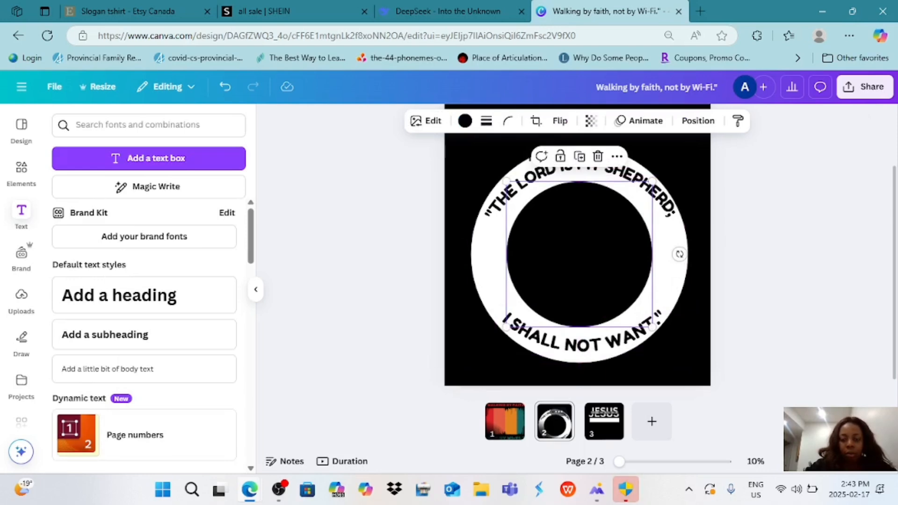
{"action": "key", "text": "Escape"}
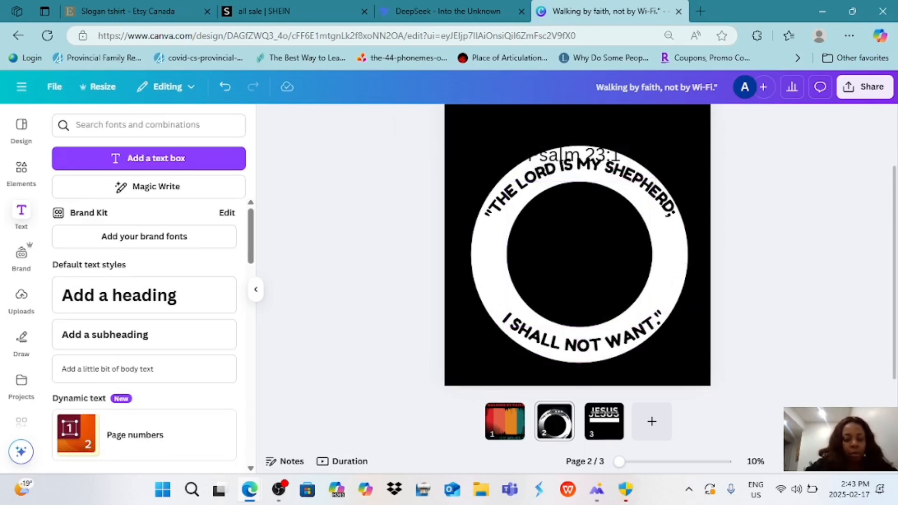
Open the elements library.
{"action": "left_click", "coordinate": [21, 172]}
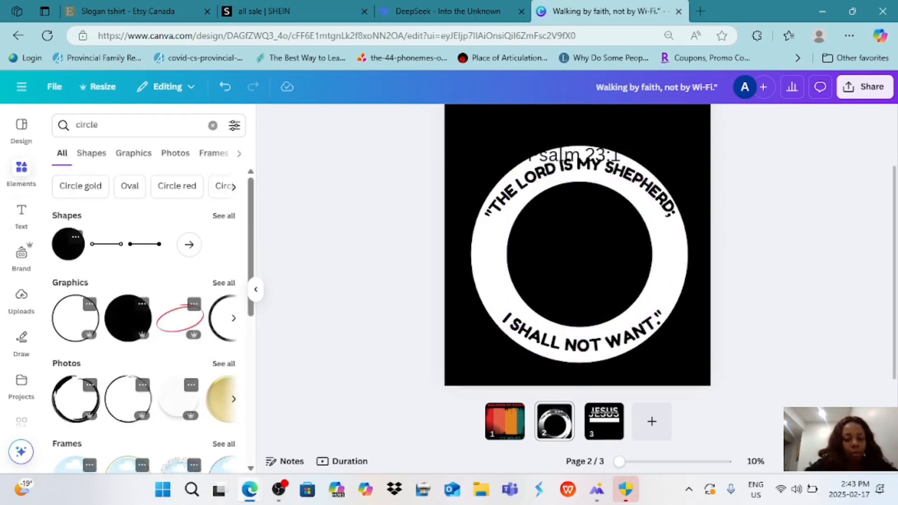
Add a thin outlined circle graphic and size it to fit evenly around the ring's inner edge.
{"action": "left_click", "coordinate": [75, 318]}
{"action": "left_click_drag", "start_coordinate": [630, 278], "coordinate": [658, 306]}
{"action": "left_click_drag", "start_coordinate": [523, 306], "coordinate": [498, 331]}
{"action": "left_click_drag", "start_coordinate": [657, 331], "coordinate": [667, 341]}
{"action": "left_click_drag", "start_coordinate": [497, 343], "coordinate": [497, 343]}
{"action": "mouse_move", "coordinate": [498, 172]}
{"action": "left_mouse_down"}
{"action": "mouse_move", "coordinate": [489, 164]}
{"action": "mouse_move", "coordinate": [498, 172]}
{"action": "left_mouse_up"}
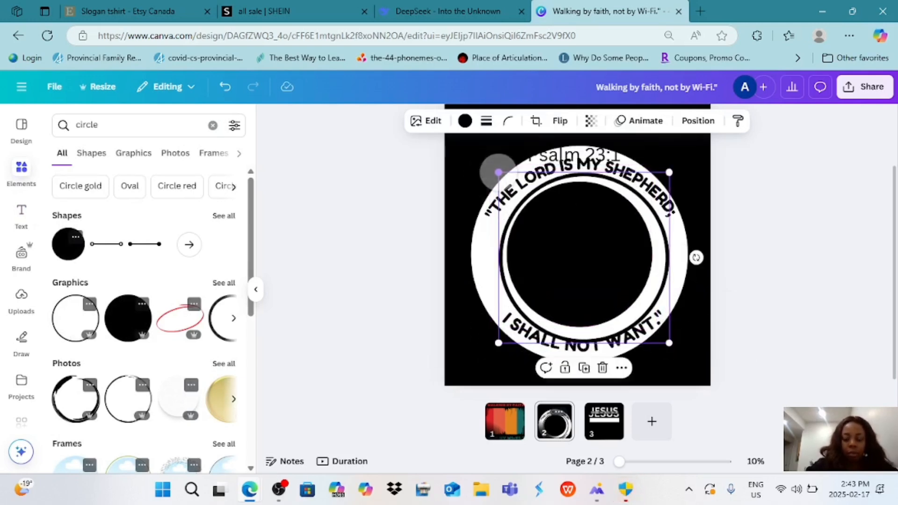
{"action": "left_click_drag", "start_coordinate": [660, 285], "coordinate": [657, 281]}
Recolor the thin circle to light orange from the default solid colors.
{"action": "left_click", "coordinate": [465, 121]}
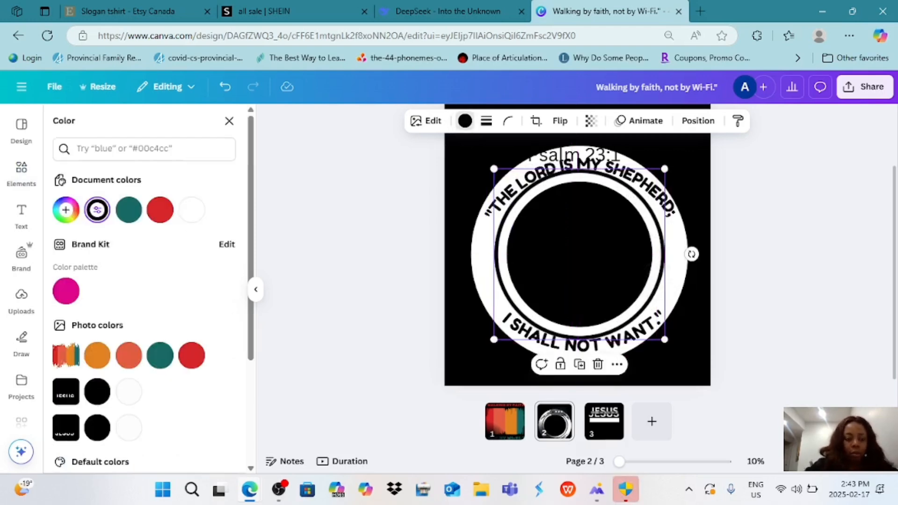
{"action": "left_click", "coordinate": [97, 355]}
{"action": "scroll", "coordinate": [144, 337], "scroll_direction": "down", "scroll_amount": 4}
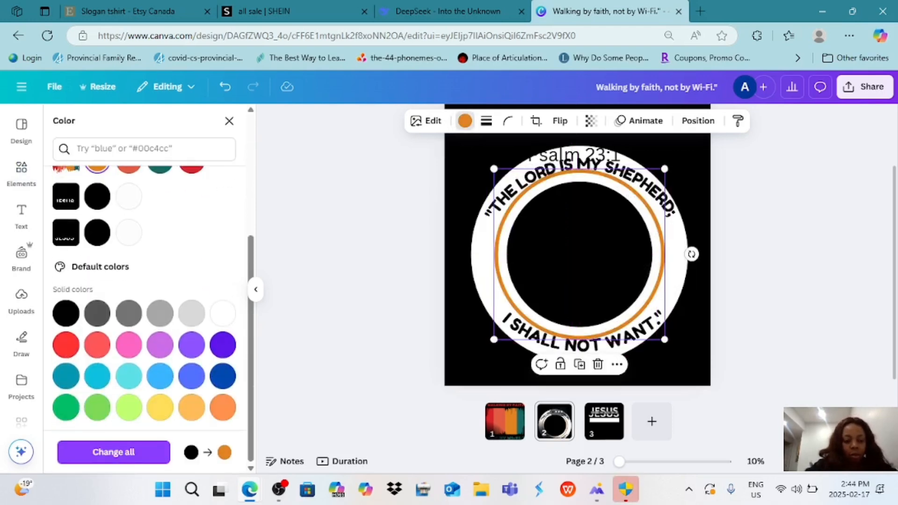
{"action": "left_click", "coordinate": [160, 408]}
{"action": "left_click", "coordinate": [223, 407]}
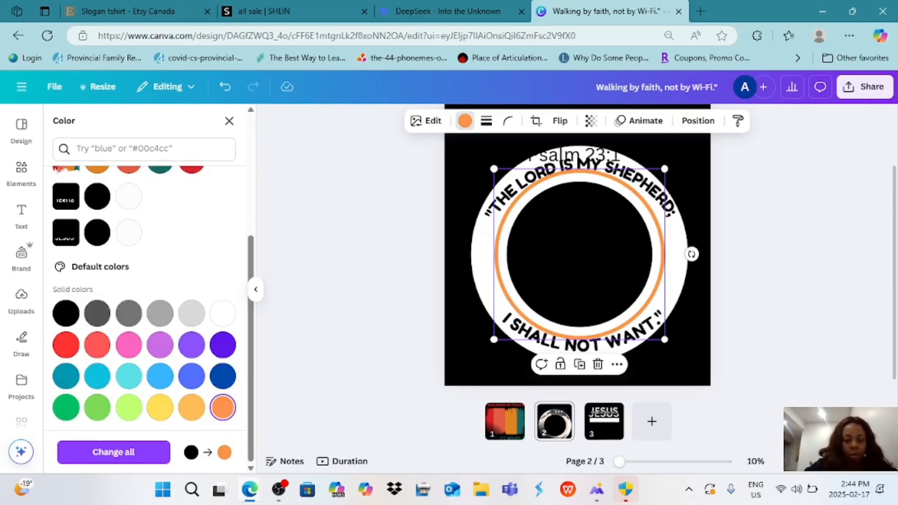
{"action": "left_click", "coordinate": [779, 310]}
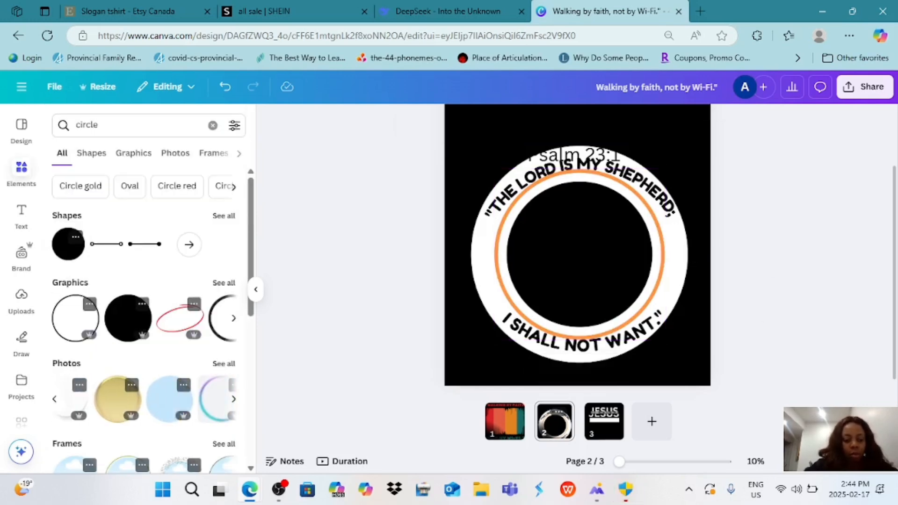
Search the elements for shapes, add a square and reshape it into a horizontal bar across the ring's middle.
{"action": "left_click", "coordinate": [93, 139]}
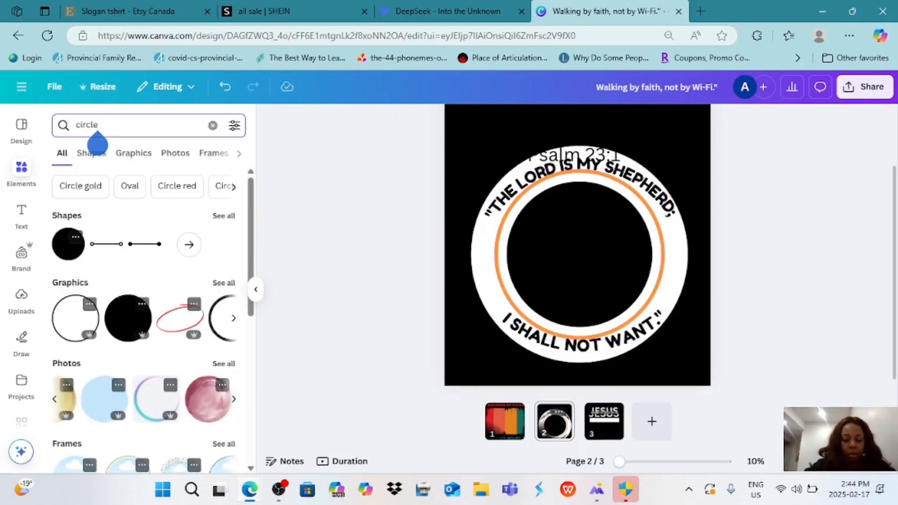
{"action": "left_click", "coordinate": [213, 125]}
{"action": "left_click", "coordinate": [84, 204]}
{"action": "left_click", "coordinate": [69, 244]}
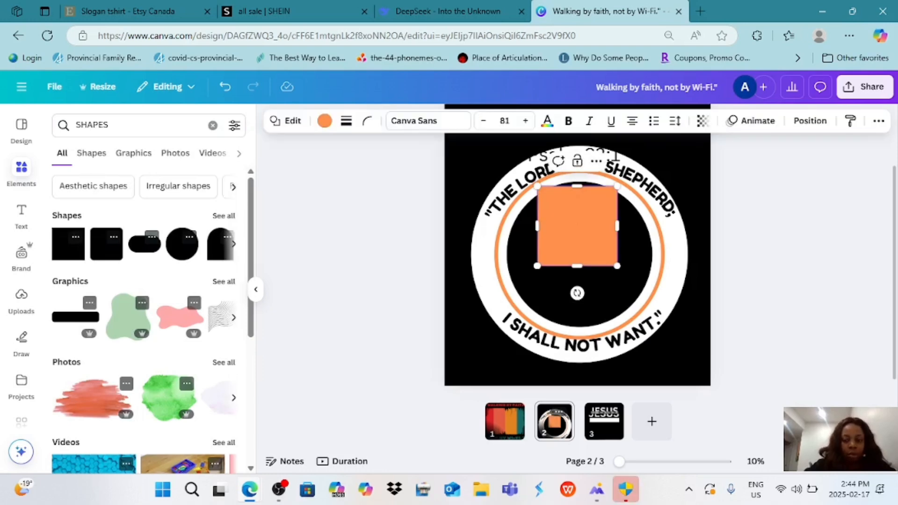
{"action": "left_click_drag", "start_coordinate": [617, 187], "coordinate": [688, 274]}
{"action": "left_click_drag", "start_coordinate": [537, 275], "coordinate": [495, 279]}
{"action": "left_click_drag", "start_coordinate": [688, 261], "coordinate": [660, 261]}
Fill the horizontal bar with white.
{"action": "left_click", "coordinate": [324, 121]}
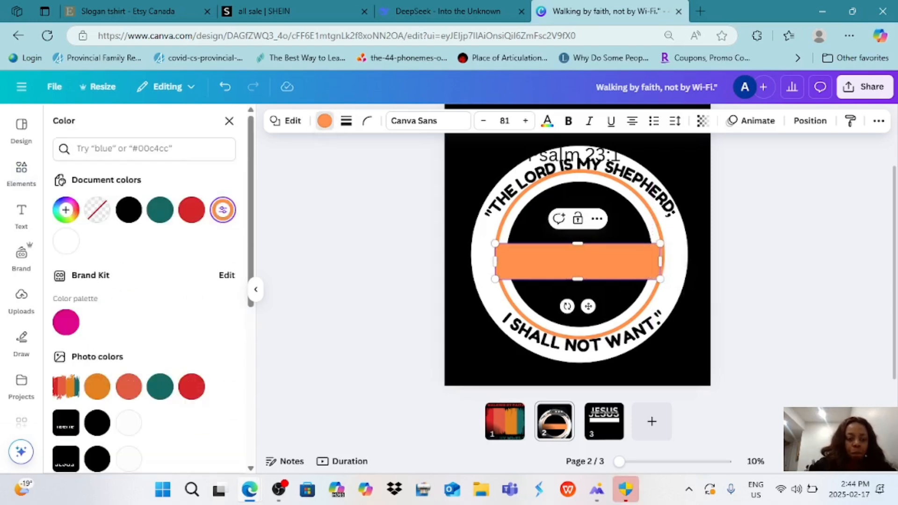
{"action": "left_click", "coordinate": [128, 422]}
{"action": "left_click", "coordinate": [484, 272]}
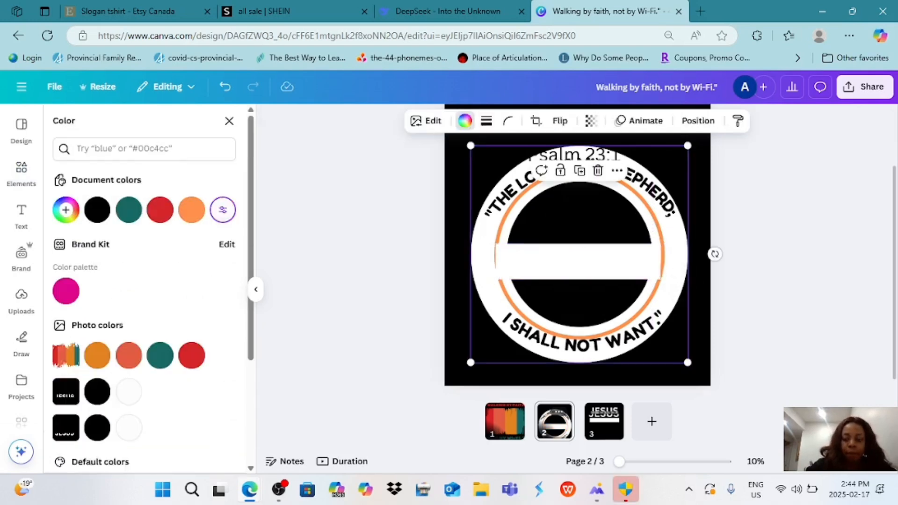
Move the "Psalm 23:1" text onto the white bar and style it in uppercase Rubik Dirt at size 259.
{"action": "left_click_drag", "start_coordinate": [574, 156], "coordinate": [574, 261]}
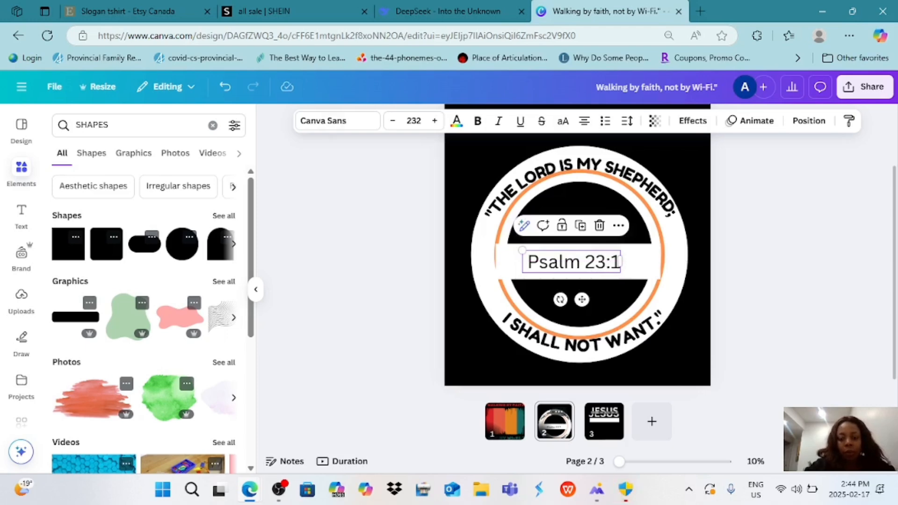
{"action": "left_click", "coordinate": [337, 120]}
{"action": "left_click", "coordinate": [97, 260]}
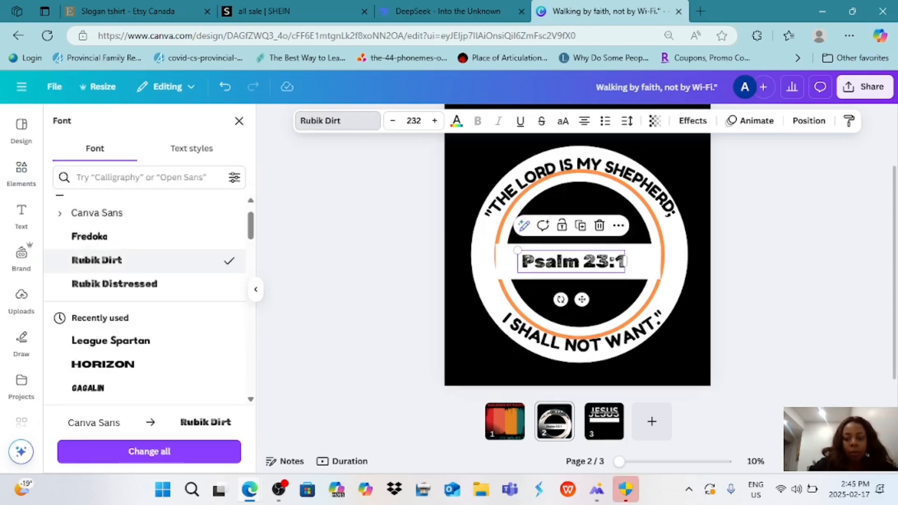
{"action": "left_click", "coordinate": [563, 120]}
{"action": "left_click_drag", "start_coordinate": [513, 251], "coordinate": [500, 248]}
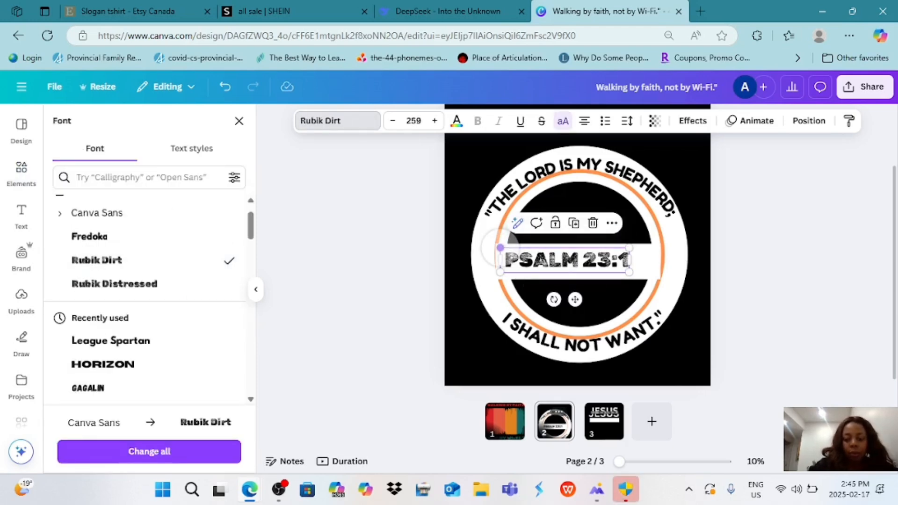
{"action": "left_click_drag", "start_coordinate": [630, 260], "coordinate": [660, 260]}
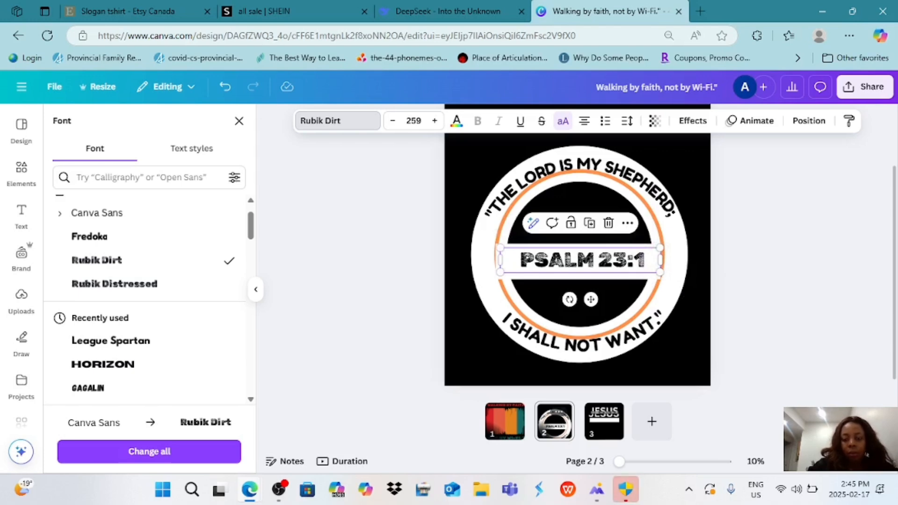
Change the "PSALM 23:1" font to Horizon, center the text on the bar and reduce its size to 243.
{"action": "left_click", "coordinate": [103, 365]}
{"action": "left_click_drag", "start_coordinate": [660, 274], "coordinate": [692, 273]}
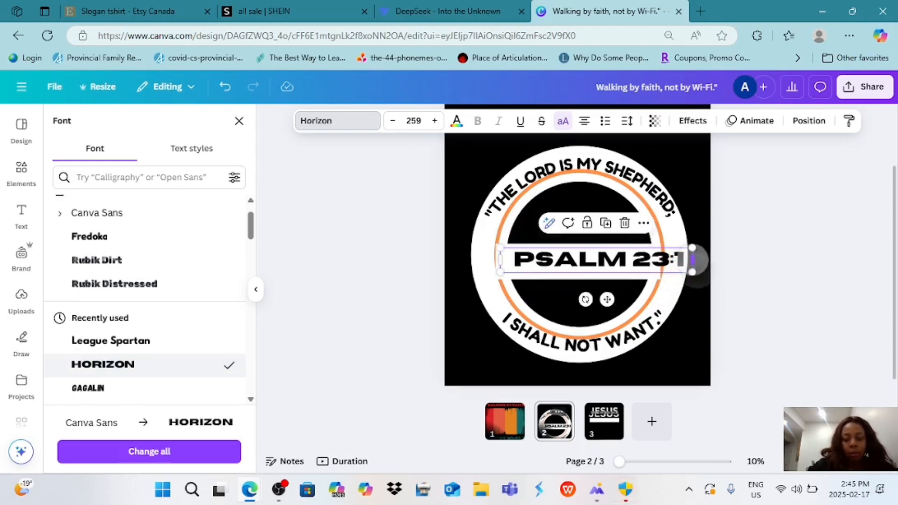
{"action": "left_click_drag", "start_coordinate": [596, 260], "coordinate": [579, 261]}
{"action": "left_click", "coordinate": [392, 120]}
{"action": "left_click", "coordinate": [392, 121]}
{"action": "left_click", "coordinate": [393, 121]}
{"action": "left_click", "coordinate": [392, 121]}
{"action": "left_click", "coordinate": [392, 120]}
{"action": "left_click", "coordinate": [393, 120]}
{"action": "left_click", "coordinate": [393, 121]}
{"action": "left_click", "coordinate": [392, 121]}
{"action": "left_click", "coordinate": [392, 121]}
{"action": "left_click", "coordinate": [393, 120]}
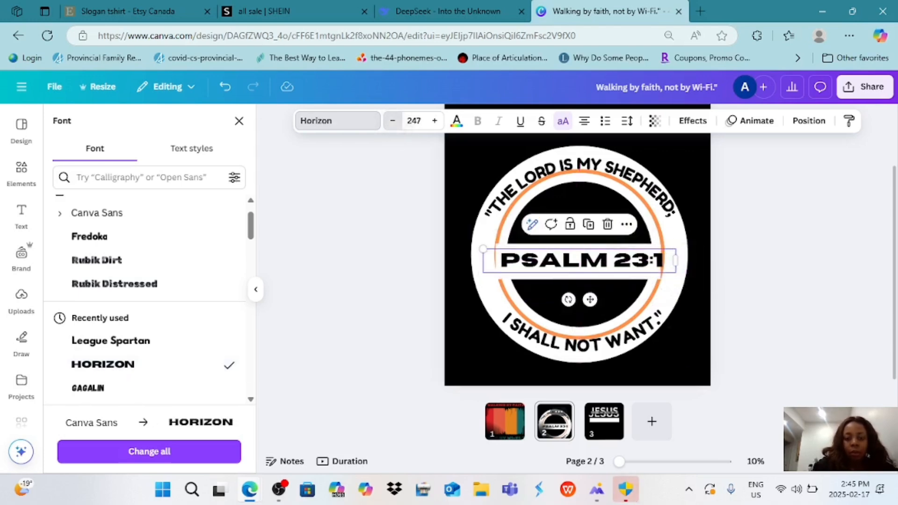
{"action": "left_click", "coordinate": [392, 121]}
{"action": "left_click", "coordinate": [393, 121]}
{"action": "left_click", "coordinate": [393, 121]}
{"action": "left_click", "coordinate": [393, 121]}
Try the Gagalin, League Spartan and Alice fonts on the "PSALM 23:1" text.
{"action": "scroll", "coordinate": [140, 304], "scroll_direction": "down", "scroll_amount": 2}
{"action": "left_click", "coordinate": [88, 325]}
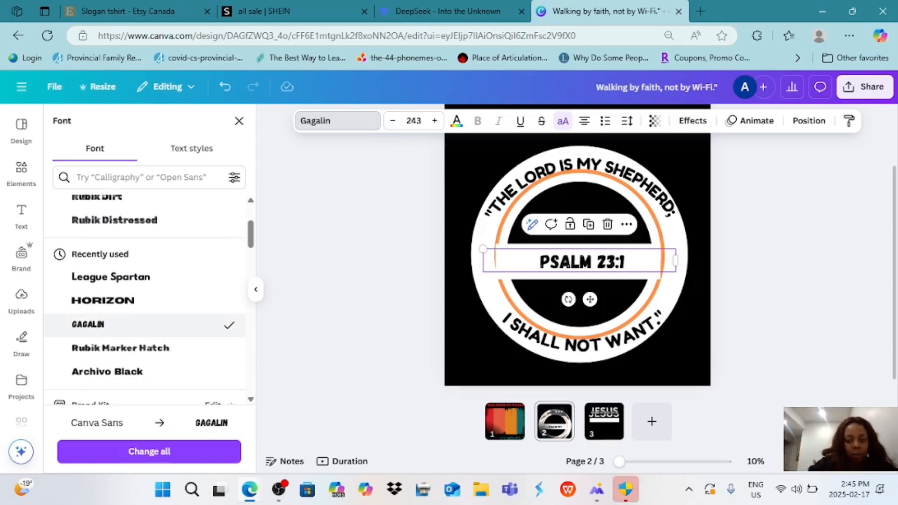
{"action": "scroll", "coordinate": [140, 299], "scroll_direction": "down", "scroll_amount": 8}
{"action": "left_click", "coordinate": [111, 316]}
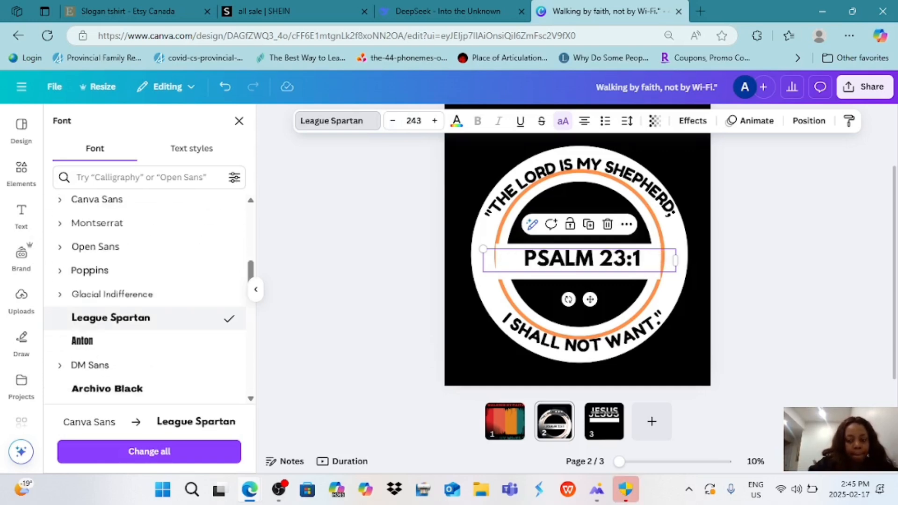
{"action": "scroll", "coordinate": [141, 299], "scroll_direction": "down", "scroll_amount": 2}
{"action": "scroll", "coordinate": [141, 300], "scroll_direction": "down", "scroll_amount": 5}
{"action": "left_click", "coordinate": [85, 279]}
{"action": "scroll", "coordinate": [140, 299], "scroll_direction": "down", "scroll_amount": 9}
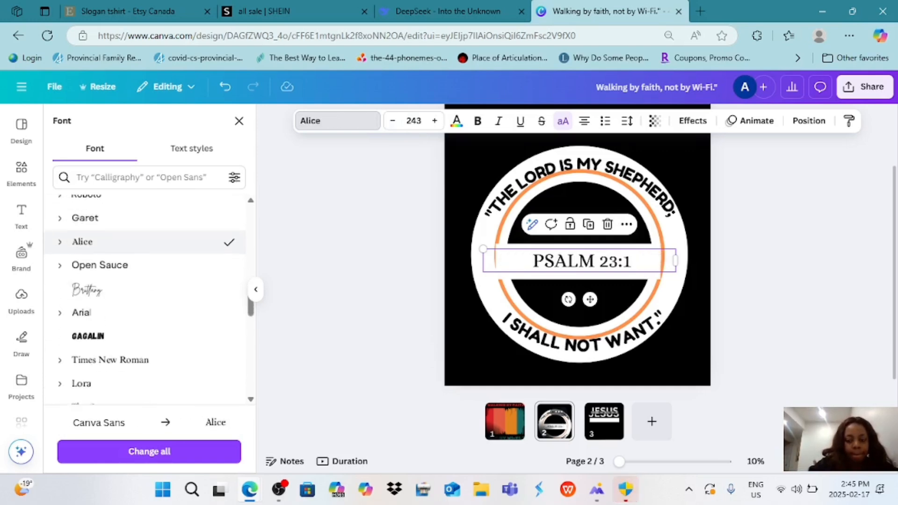
{"action": "left_click", "coordinate": [98, 268]}
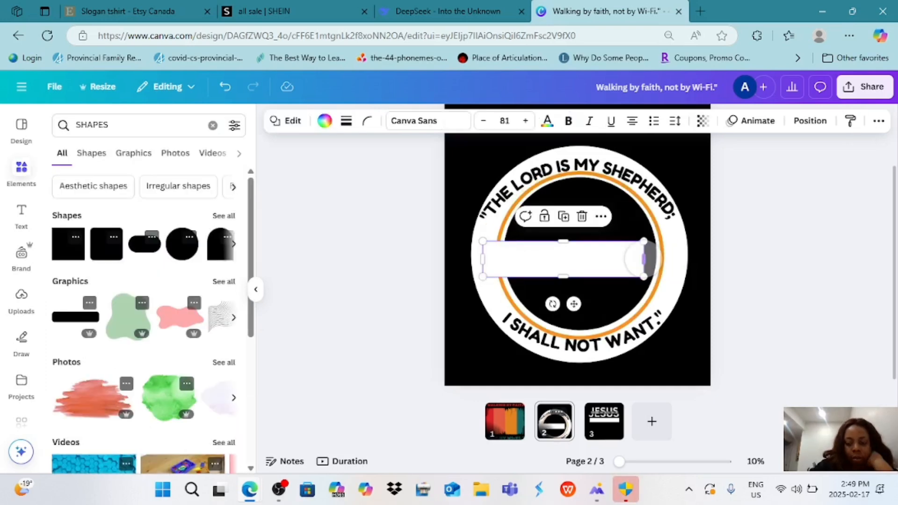
Widen the white bar past both sides of the thin orange circle and place "PSALM 23:1" on top of it.
{"action": "left_click_drag", "start_coordinate": [645, 259], "coordinate": [669, 260]}
{"action": "left_click", "coordinate": [658, 285]}
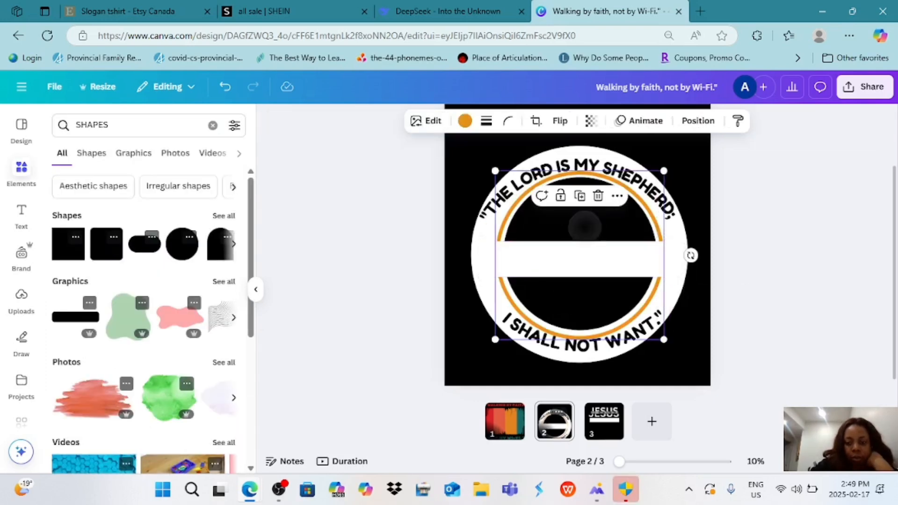
{"action": "left_click", "coordinate": [585, 227]}
{"action": "left_click_drag", "start_coordinate": [587, 265], "coordinate": [591, 295]}
{"action": "left_click", "coordinate": [673, 281]}
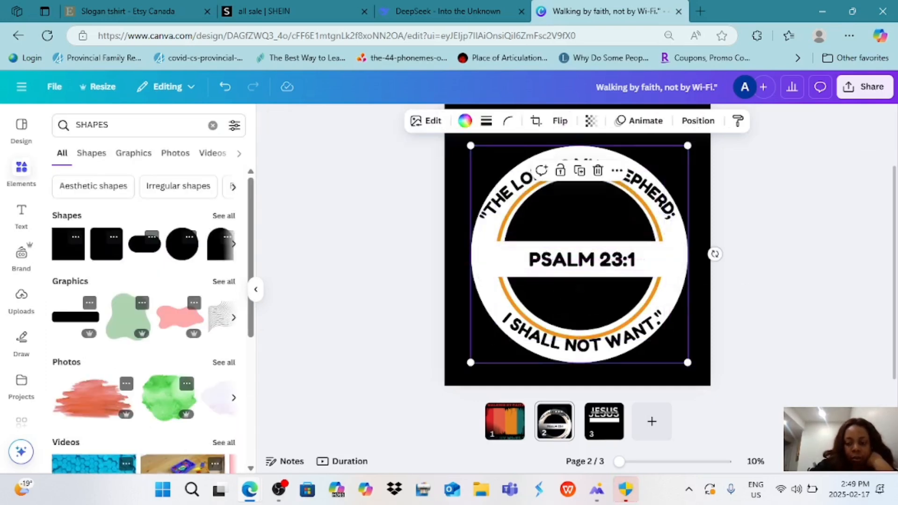
Center the thin circle within the white ring and adjust its custom color to a slightly darker, muted orange.
{"action": "left_click", "coordinate": [647, 295]}
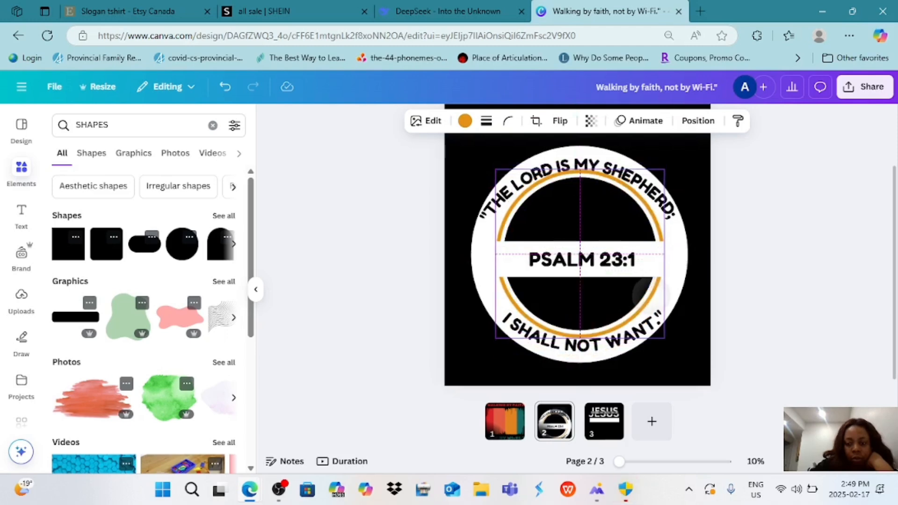
{"action": "left_click", "coordinate": [465, 121]}
{"action": "left_click", "coordinate": [191, 210]}
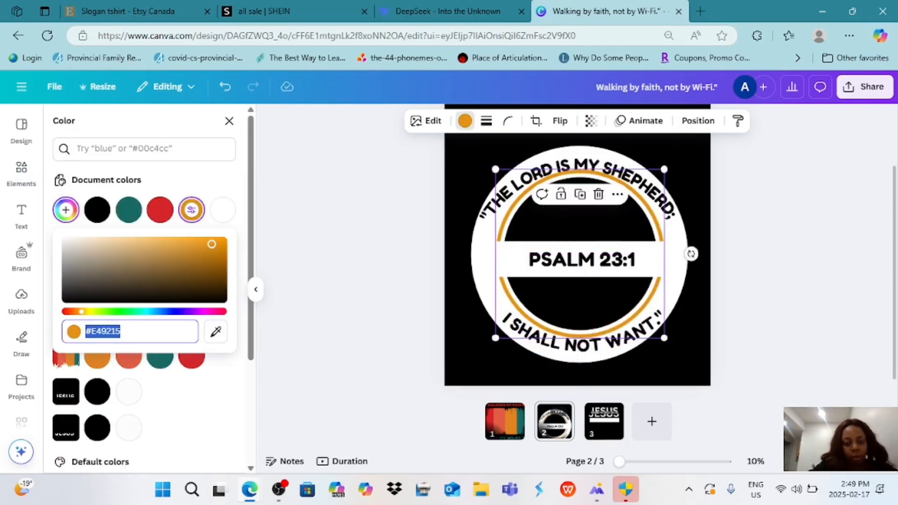
{"action": "left_click_drag", "start_coordinate": [211, 244], "coordinate": [193, 255]}
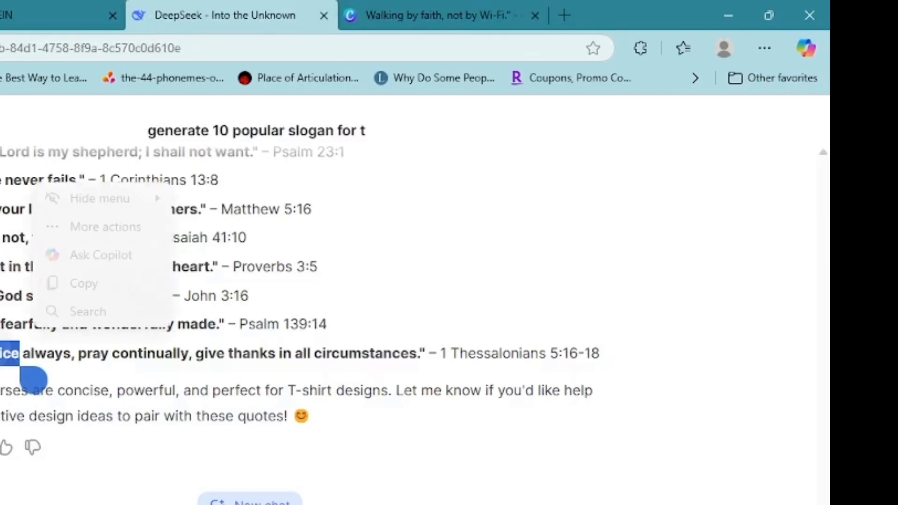
Copy the "Rejoice always" verse with its 1 Thessalonians 5:16-18 reference from the DeepSeek slogan list.
{"action": "left_click_drag", "start_coordinate": [305, 275], "coordinate": [590, 263]}
{"action": "left_click", "coordinate": [748, 288]}
{"action": "left_click_drag", "start_coordinate": [2, 354], "coordinate": [3, 417]}
{"action": "left_click", "coordinate": [29, 282]}
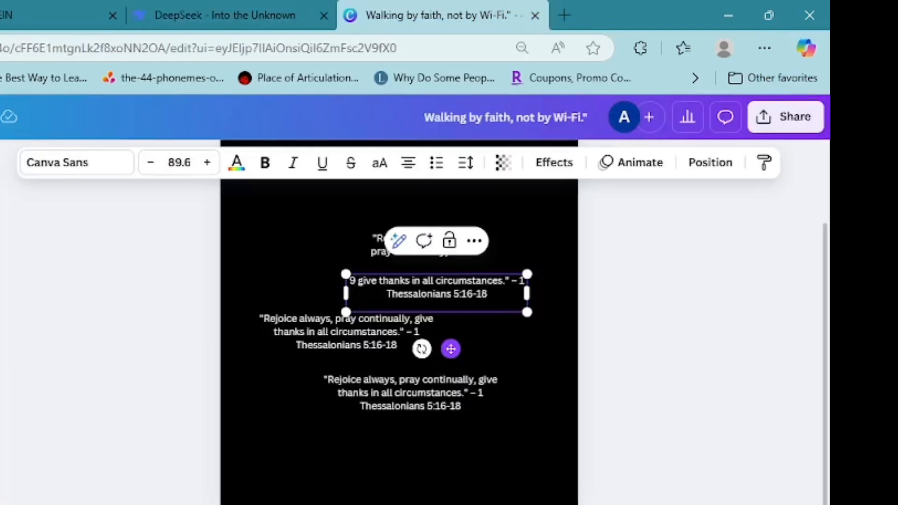
Trim the third text line to "give thanks in all circumstances." with its closing quote and place it under "pray continually,".
{"action": "left_click", "coordinate": [487, 295]}
{"action": "key", "text": "BackSpace"}
{"action": "key", "text": "BackSpace"}
{"action": "key", "text": "BackSpace"}
{"action": "key", "text": "BackSpace"}
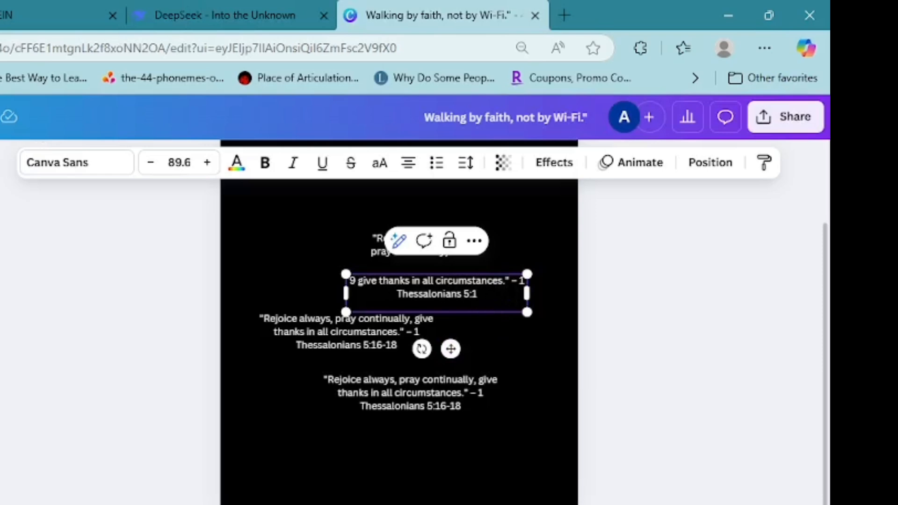
{"action": "key", "text": "BackSpace"}
{"action": "key", "text": "BackSpace"}
{"action": "key", "text": "BackSpace"}
{"action": "key", "text": "BackSpace"}
{"action": "key", "text": "BackSpace"}
{"action": "key", "text": "BackSpace"}
{"action": "key", "text": "BackSpace"}
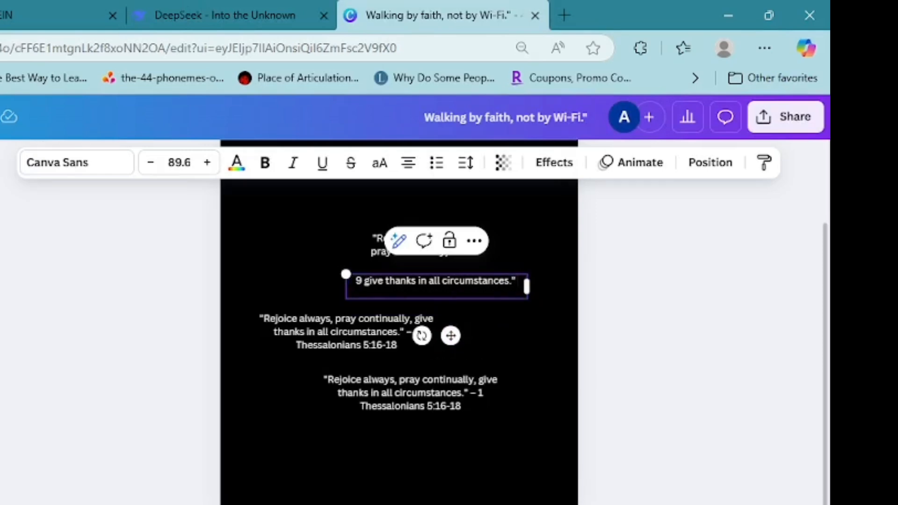
{"action": "key", "text": "BackSpace"}
{"action": "left_click", "coordinate": [432, 333]}
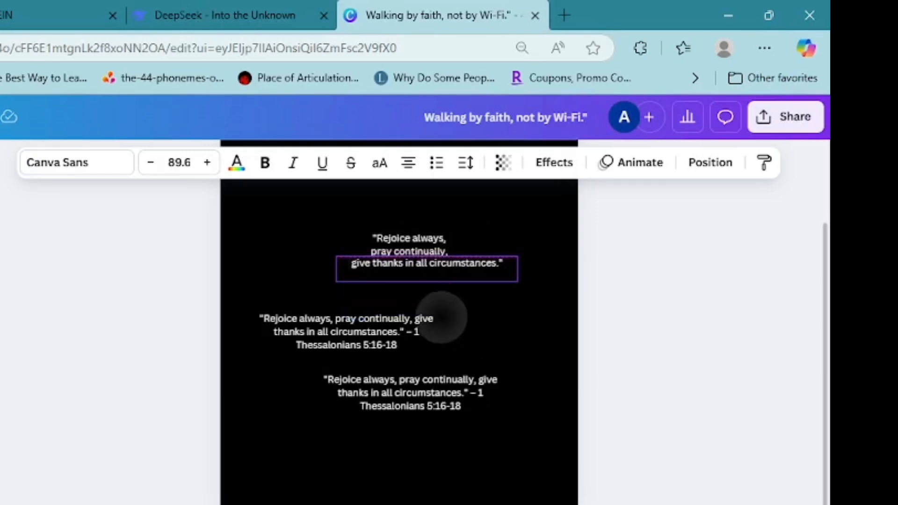
Move one full verse copy down the page and cut the other down to "1 Thessalonians 5:16-18".
{"action": "left_click_drag", "start_coordinate": [346, 337], "coordinate": [347, 482]}
{"action": "left_click", "coordinate": [410, 393]}
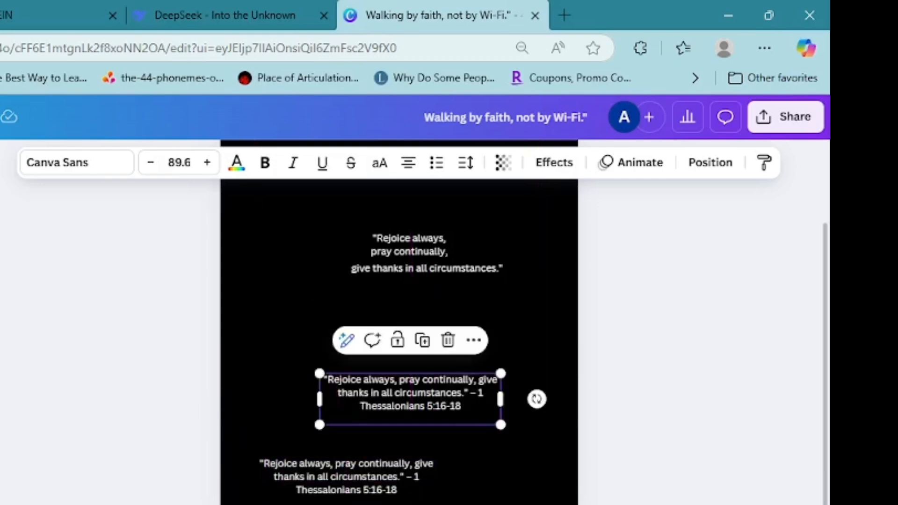
{"action": "left_click", "coordinate": [410, 393]}
{"action": "left_click", "coordinate": [466, 393]}
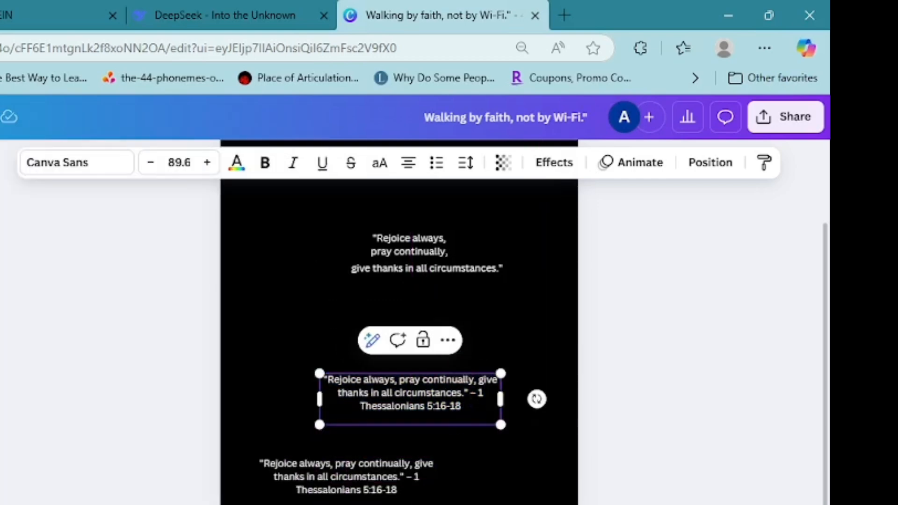
{"action": "key", "text": "BackSpace"}
{"action": "key", "text": "BackSpace"}
{"action": "key", "text": "BackSpace"}
{"action": "key", "text": "ctrl+BackSpace"}
{"action": "key", "text": "ctrl+BackSpace"}
{"action": "key", "text": "ctrl+BackSpace"}
{"action": "key", "text": "ctrl+BackSpace"}
{"action": "key", "text": "ctrl+BackSpace"}
{"action": "key", "text": "ctrl+BackSpace"}
{"action": "key", "text": "ctrl+BackSpace"}
{"action": "key", "text": "ctrl+BackSpace"}
{"action": "key", "text": "ctrl+BackSpace"}
{"action": "key", "text": "ctrl+BackSpace"}
{"action": "key", "text": "ctrl+BackSpace"}
{"action": "key", "text": "ctrl+BackSpace"}
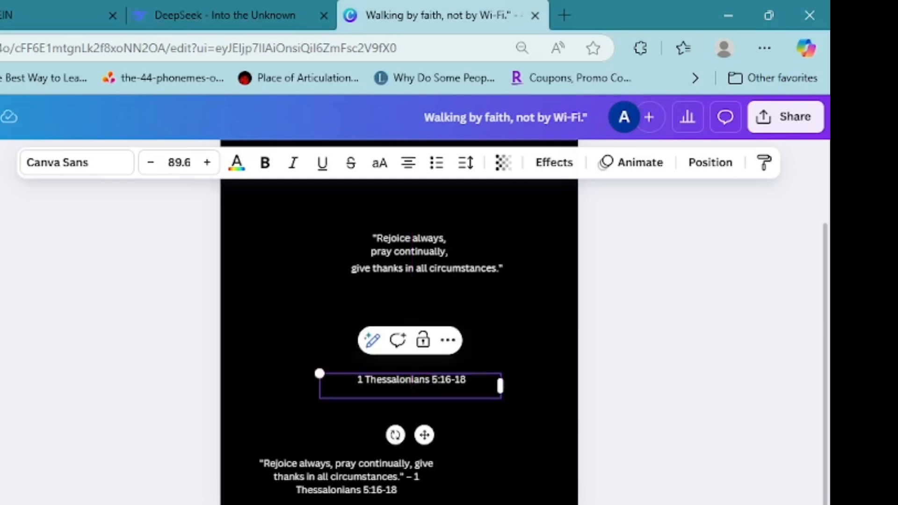
Spread the "Rejoice always,", "pray continually," and "give thanks in all circumstances." lines apart vertically.
{"action": "left_click", "coordinate": [410, 238]}
{"action": "left_click_drag", "start_coordinate": [409, 238], "coordinate": [385, 221]}
{"action": "left_click_drag", "start_coordinate": [421, 268], "coordinate": [393, 330]}
{"action": "left_click", "coordinate": [409, 251]}
{"action": "left_click_drag", "start_coordinate": [409, 251], "coordinate": [409, 294]}
Enlarge the "Rejoice always," line, make it uppercase and fit it across the upper part of the page.
{"action": "left_click", "coordinate": [384, 222]}
{"action": "left_click_drag", "start_coordinate": [345, 214], "coordinate": [268, 193]}
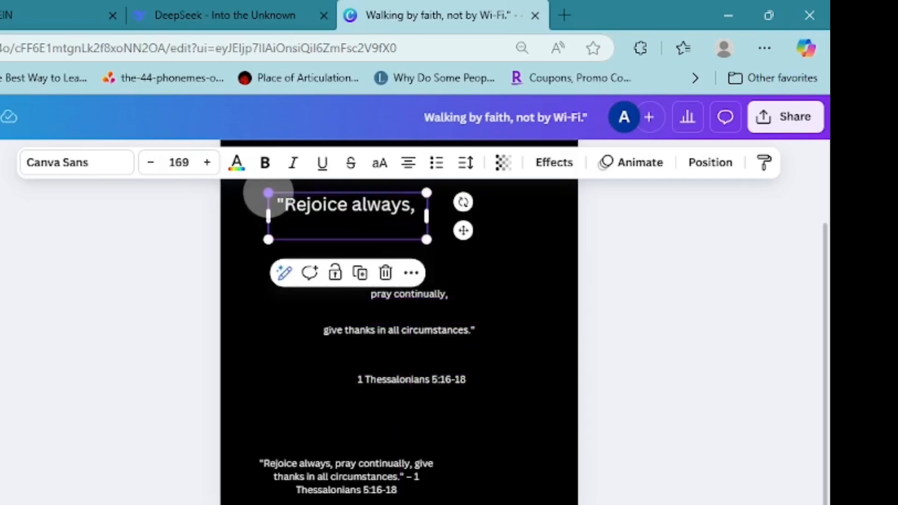
{"action": "left_click_drag", "start_coordinate": [426, 240], "coordinate": [577, 231]}
{"action": "key", "text": "ctrl+shift+k"}
{"action": "left_click_drag", "start_coordinate": [477, 217], "coordinate": [441, 216]}
{"action": "left_click", "coordinate": [441, 262]}
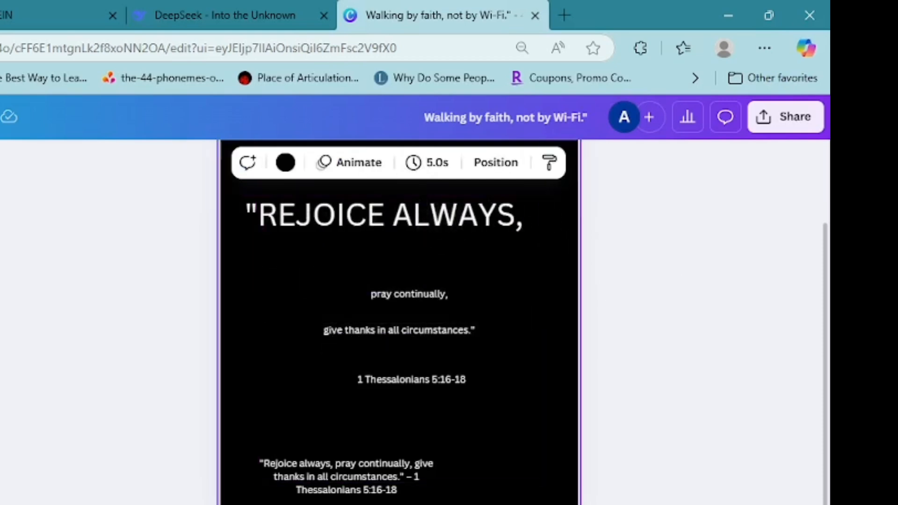
Make the "pray continually," line uppercase at size 223 and position it beneath "REJOICE ALWAYS,".
{"action": "left_click", "coordinate": [410, 294]}
{"action": "left_click_drag", "start_coordinate": [361, 287], "coordinate": [232, 273]}
{"action": "key", "text": "ctrl+shift+k"}
{"action": "left_click_drag", "start_coordinate": [361, 335], "coordinate": [401, 307]}
{"action": "left_click_drag", "start_coordinate": [281, 260], "coordinate": [245, 259]}
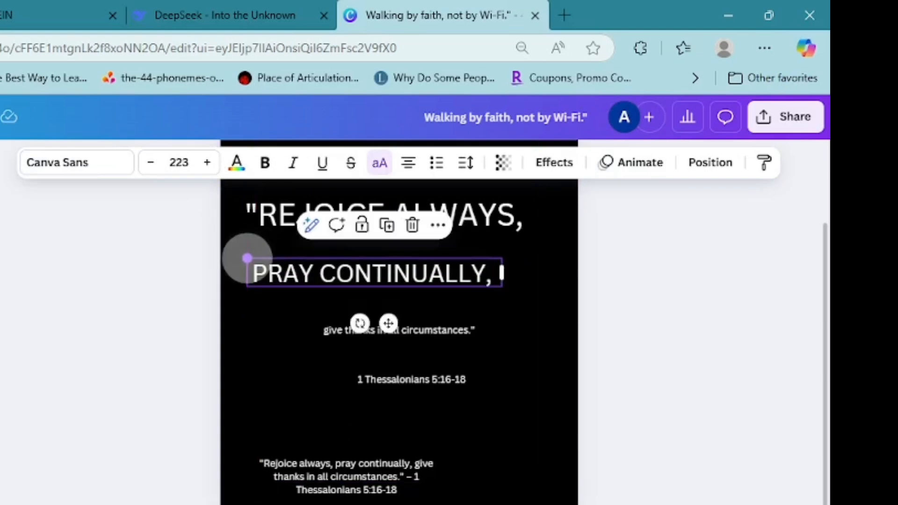
{"action": "left_click_drag", "start_coordinate": [387, 321], "coordinate": [416, 314]}
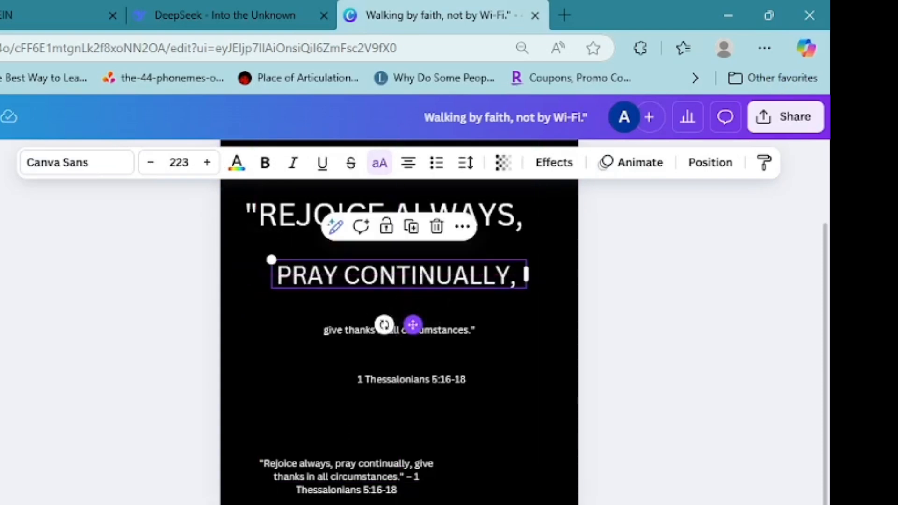
Make the "give thanks in all circumstances." line uppercase and enlarge it to size 128 beneath "PRAY CONTINUALLY,".
{"action": "left_click", "coordinate": [449, 319]}
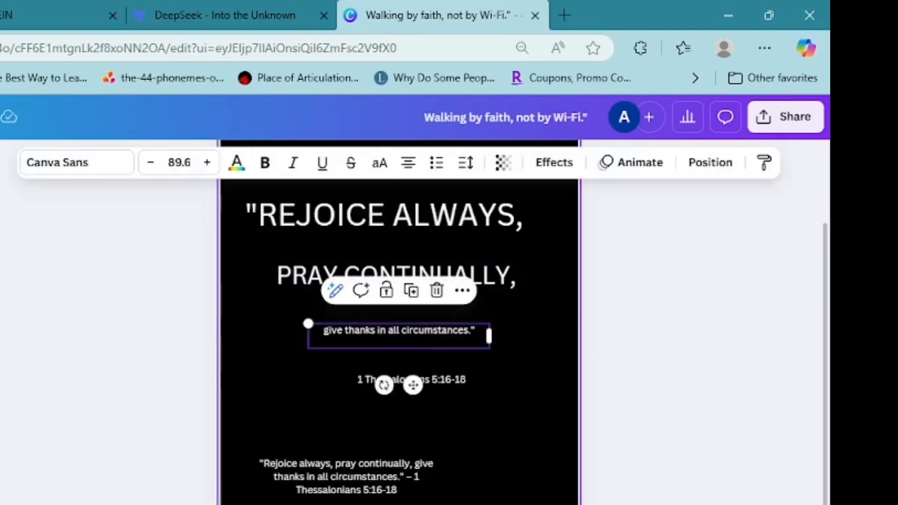
{"action": "key", "text": "ctrl+shift+k"}
{"action": "left_click_drag", "start_coordinate": [489, 343], "coordinate": [534, 333]}
{"action": "left_click_drag", "start_coordinate": [307, 321], "coordinate": [225, 305]}
{"action": "left_click", "coordinate": [233, 199]}
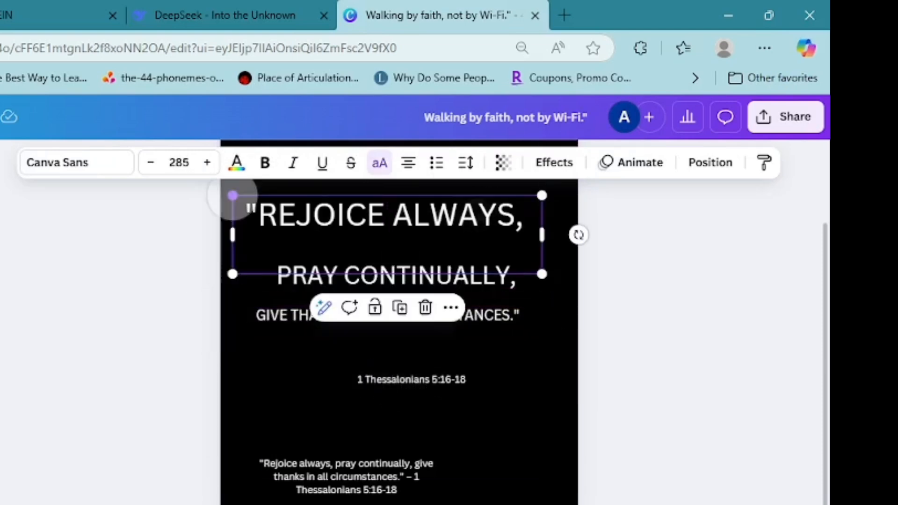
{"action": "mouse_move", "coordinate": [232, 196]}
{"action": "left_mouse_down"}
{"action": "mouse_move", "coordinate": [271, 260]}
{"action": "mouse_move", "coordinate": [232, 195]}
{"action": "left_mouse_up"}
{"action": "key", "text": "Tab"}
{"action": "key", "text": "Tab"}
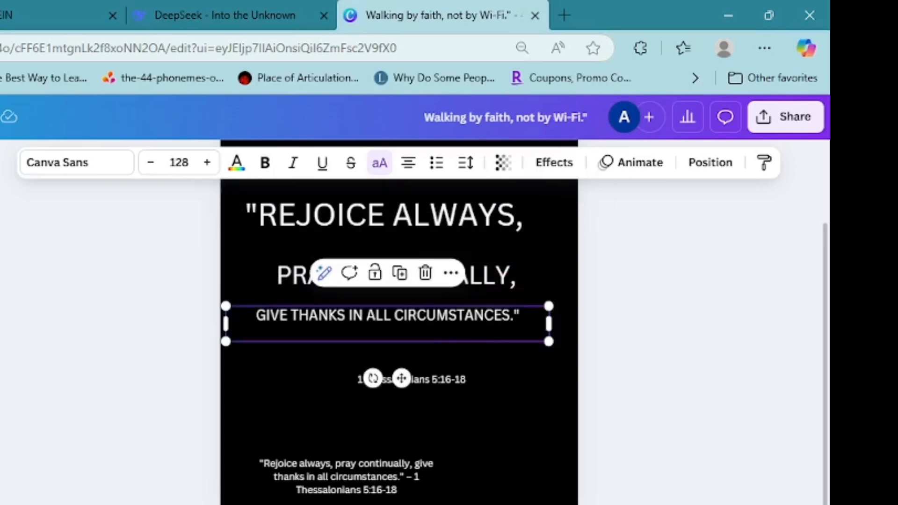
Increase the "GIVE THANKS IN ALL CIRCUMSTANCES." font size further and widen its text box to span the page on one line.
{"action": "left_click", "coordinate": [207, 162]}
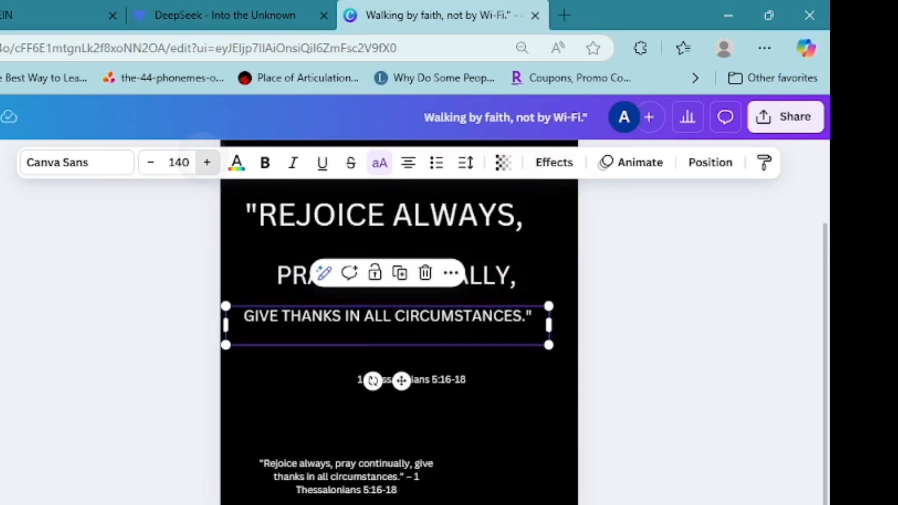
{"action": "left_click", "coordinate": [208, 162]}
{"action": "left_click", "coordinate": [208, 163]}
{"action": "mouse_move", "coordinate": [549, 325]}
{"action": "left_mouse_down"}
{"action": "mouse_move", "coordinate": [578, 325]}
{"action": "mouse_move", "coordinate": [557, 327]}
{"action": "left_mouse_up"}
Place the small full verse copy above the "1 Thessalonians 5:16-18" reference and enlarge the reference to size 139.
{"action": "key", "text": "Tab"}
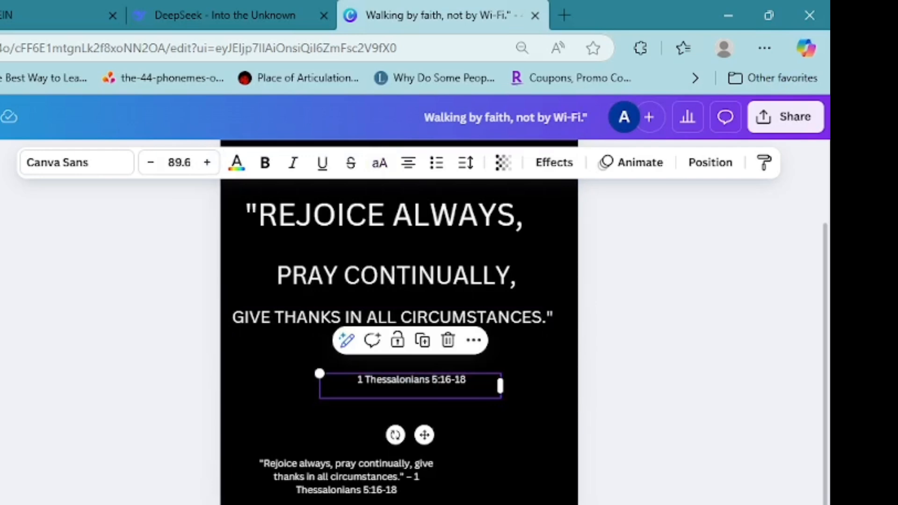
{"action": "left_click_drag", "start_coordinate": [346, 477], "coordinate": [411, 460]}
{"action": "left_click", "coordinate": [411, 380]}
{"action": "left_click_drag", "start_coordinate": [319, 374], "coordinate": [272, 366]}
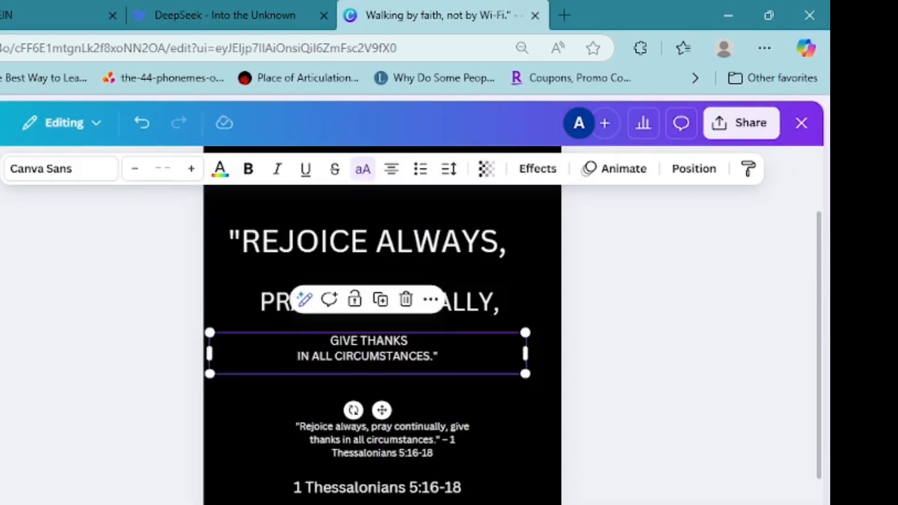
Enlarge the two-line "GIVE THANKS / IN ALL CIRCUMSTANCES." text until its second line is about as wide as "PRAY CONTINUALLY,".
{"action": "left_click", "coordinate": [190, 169]}
{"action": "left_click", "coordinate": [191, 168]}
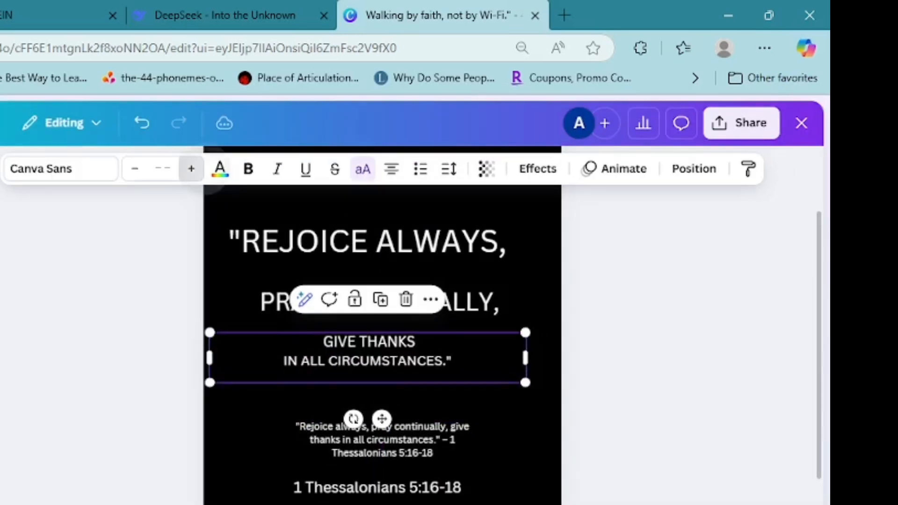
{"action": "left_click", "coordinate": [191, 168]}
{"action": "left_click", "coordinate": [191, 168]}
{"action": "left_click", "coordinate": [191, 168]}
{"action": "left_click", "coordinate": [191, 168]}
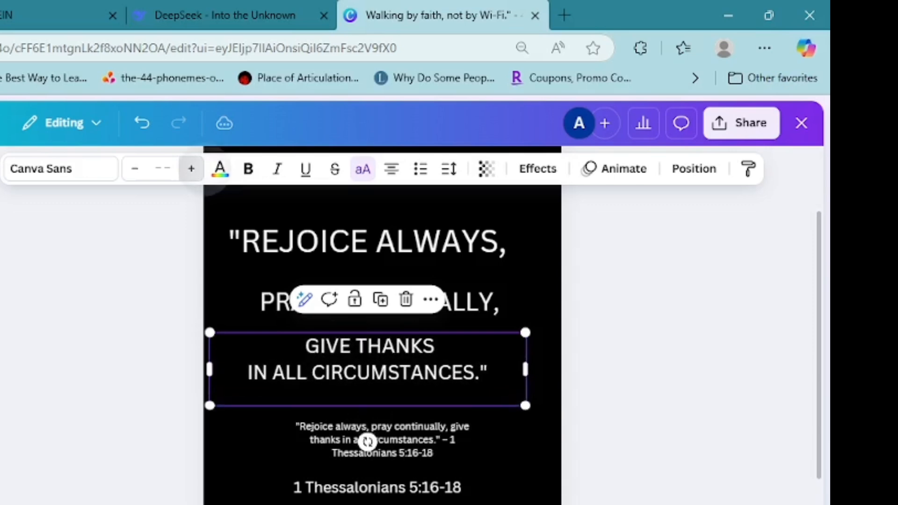
{"action": "left_click", "coordinate": [191, 168]}
{"action": "left_click", "coordinate": [145, 262]}
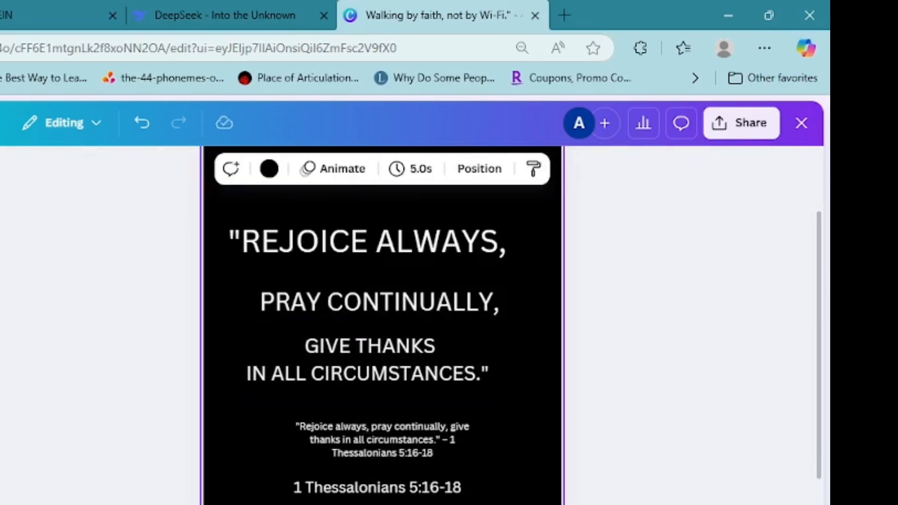
Duplicate the white-text verse page to make a copy for a coloured version.
{"action": "left_click", "coordinate": [454, 504]}
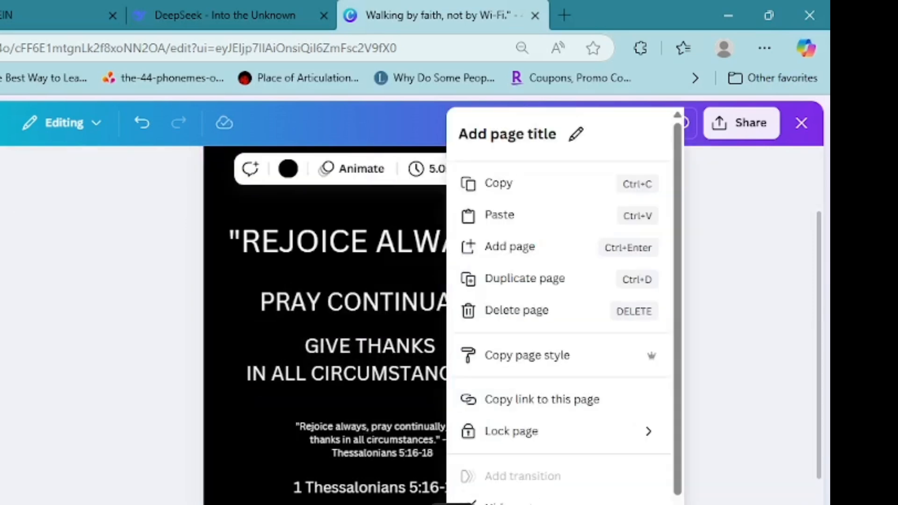
{"action": "left_click", "coordinate": [368, 241]}
{"action": "left_click", "coordinate": [368, 241]}
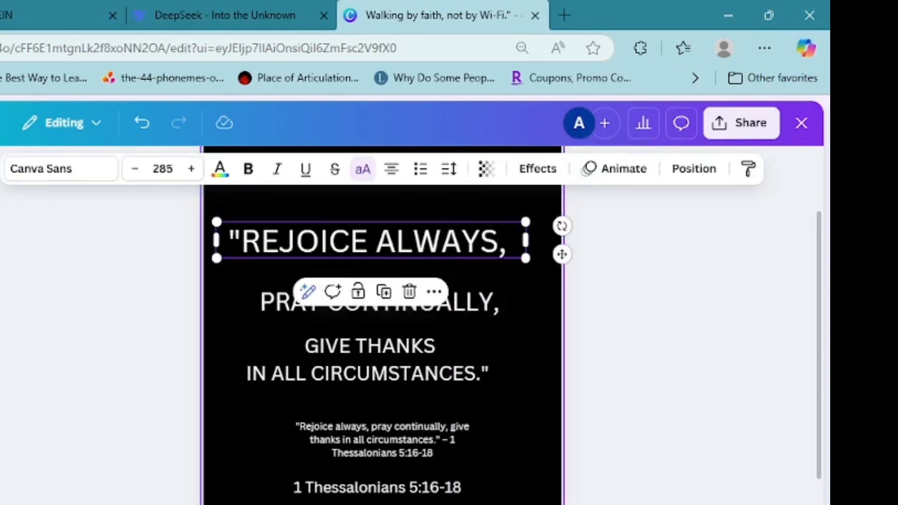
{"action": "left_click", "coordinate": [145, 262]}
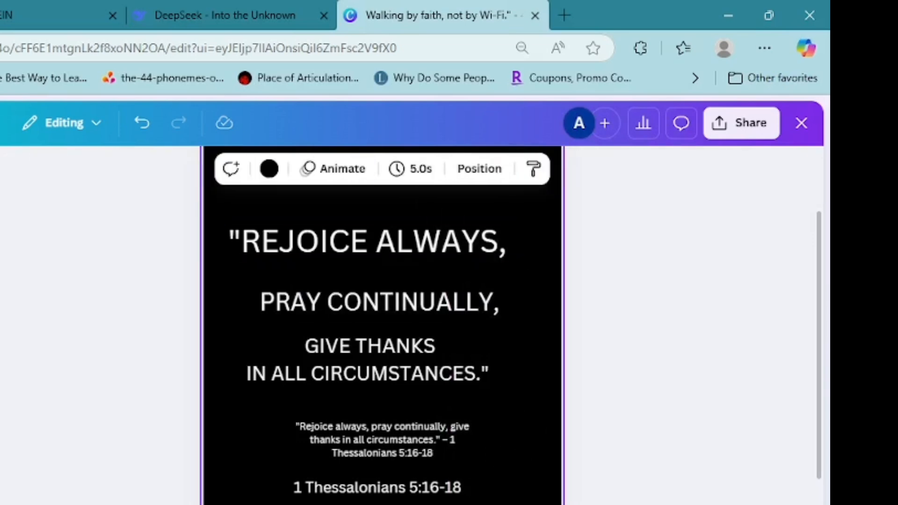
Search the design elements for "RETRO".
{"action": "left_click", "coordinate": [1, 229]}
{"action": "left_click", "coordinate": [38, 173]}
{"action": "type", "text": "r"}
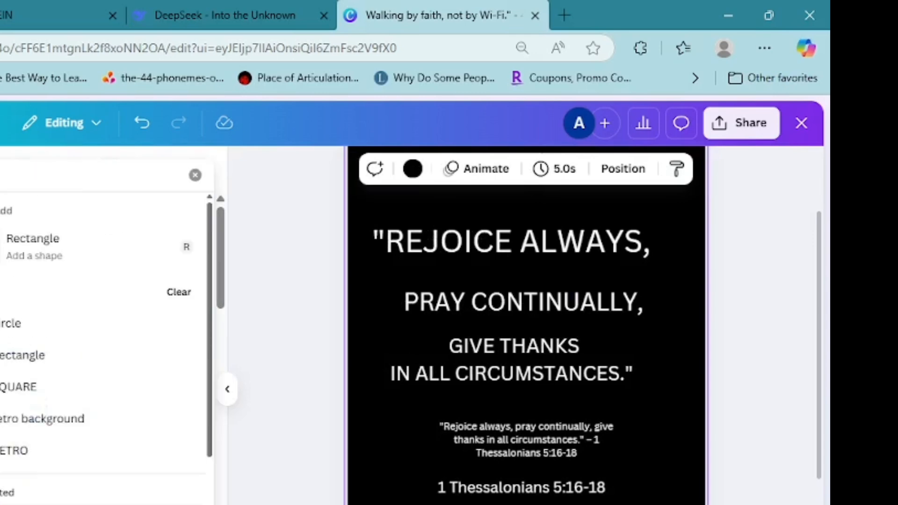
{"action": "type", "text": "ETRO"}
{"action": "key", "text": "Return"}
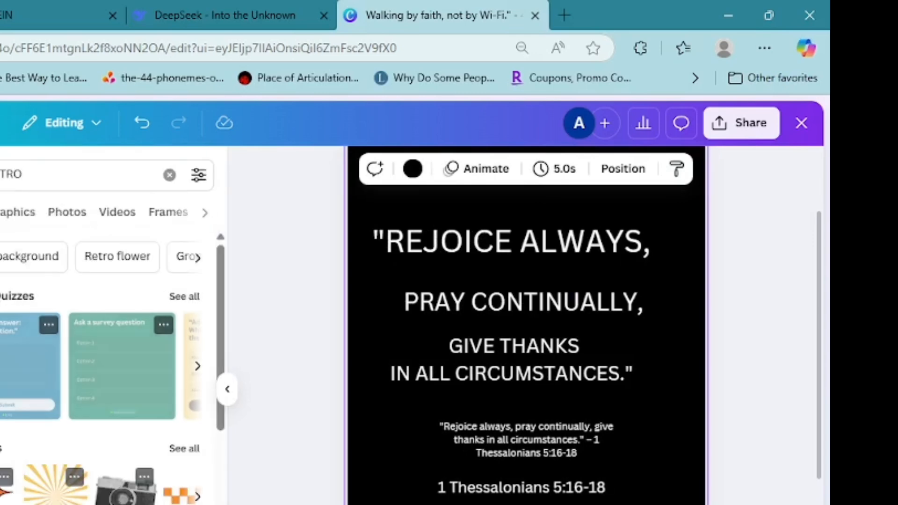
Add the vertical green, red, orange and yellow retro stripes graphic and place it beside the verse text near the page's right edge.
{"action": "scroll", "coordinate": [112, 369], "scroll_direction": "down", "scroll_amount": 3}
{"action": "left_click", "coordinate": [198, 421]}
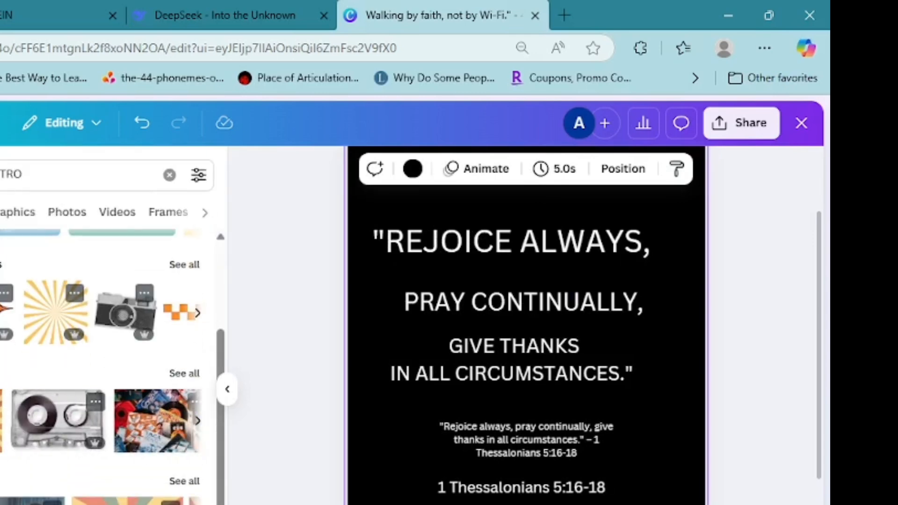
{"action": "scroll", "coordinate": [113, 370], "scroll_direction": "up", "scroll_amount": 2}
{"action": "left_click", "coordinate": [184, 337]}
{"action": "scroll", "coordinate": [113, 370], "scroll_direction": "down", "scroll_amount": 3}
{"action": "left_click", "coordinate": [1, 423]}
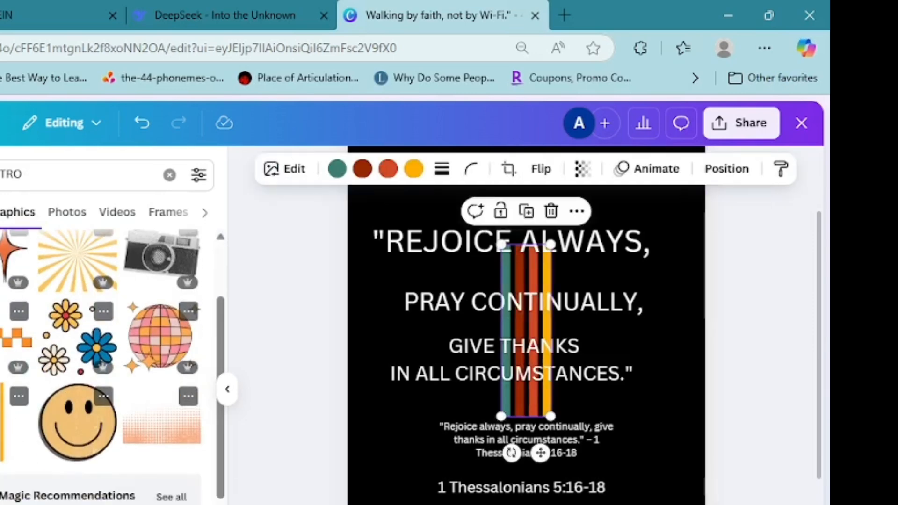
{"action": "left_click_drag", "start_coordinate": [541, 453], "coordinate": [683, 466]}
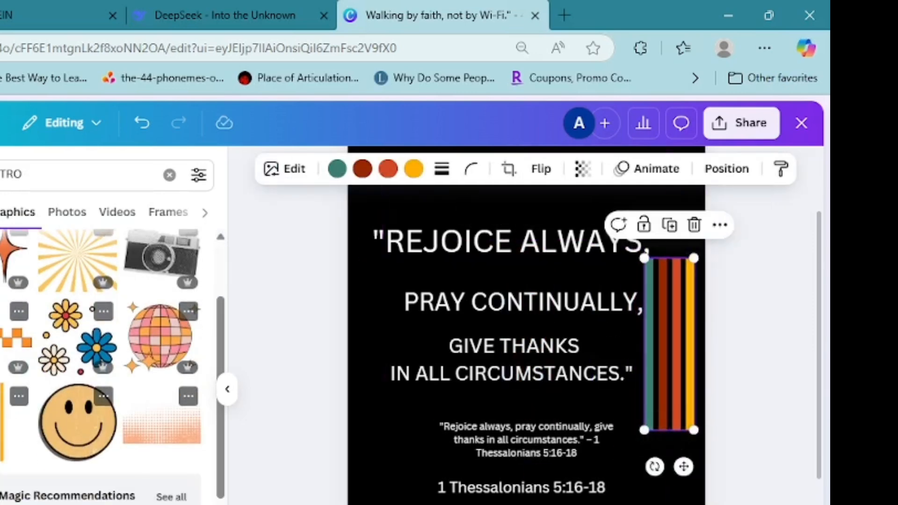
{"action": "key", "text": "Escape"}
Recolour "REJOICE ALWAYS," dark red and "PRAY CONTINUALLY," mustard brown using the document colours.
{"action": "left_click", "coordinate": [526, 242]}
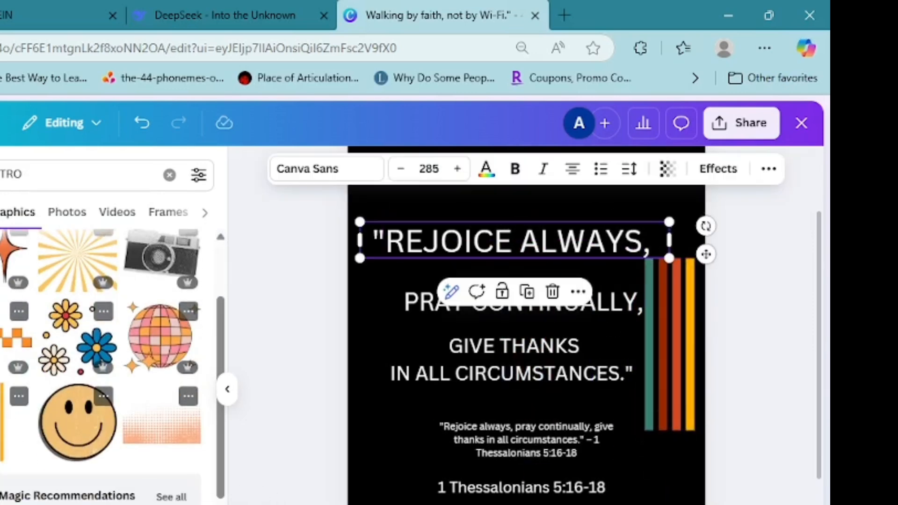
{"action": "left_click", "coordinate": [486, 168]}
{"action": "left_click", "coordinate": [141, 288]}
{"action": "left_click", "coordinate": [524, 309]}
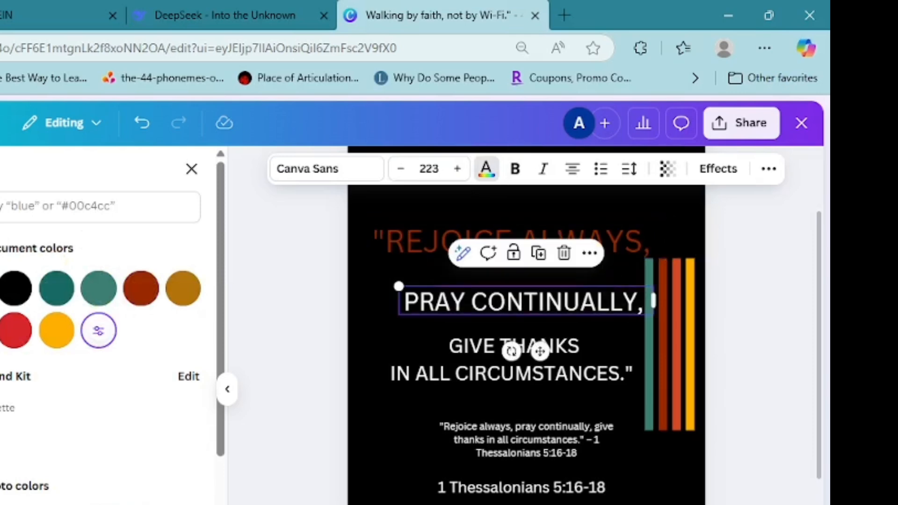
{"action": "left_click", "coordinate": [183, 288]}
Recolour the "GIVE THANKS IN ALL CIRCUMSTANCES." lines orange-red and the "1 Thessalonians 5:16-18" reference dark teal.
{"action": "left_click", "coordinate": [579, 346]}
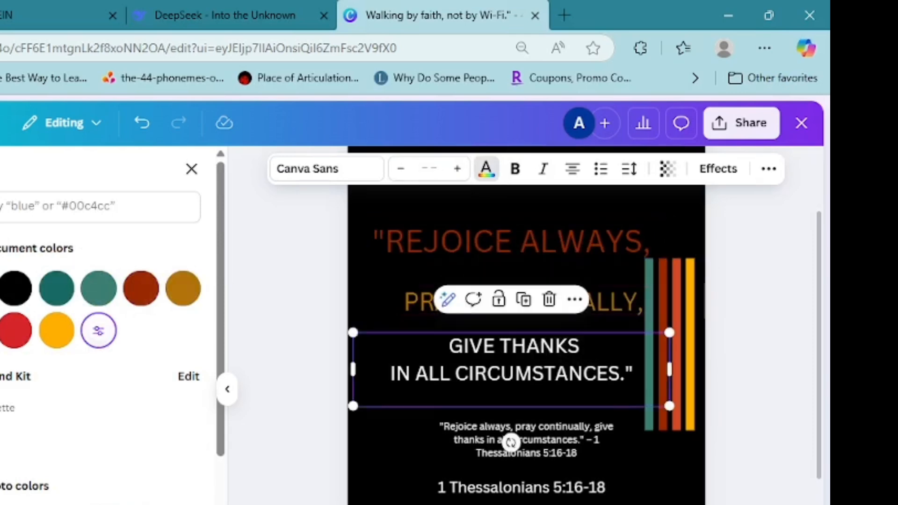
{"action": "left_click", "coordinate": [1, 331]}
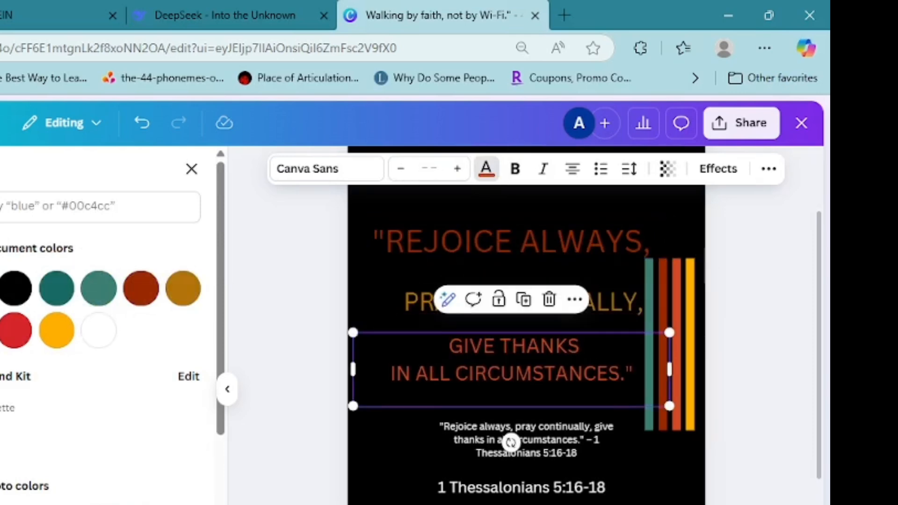
{"action": "left_click", "coordinate": [527, 439]}
{"action": "left_click", "coordinate": [57, 288]}
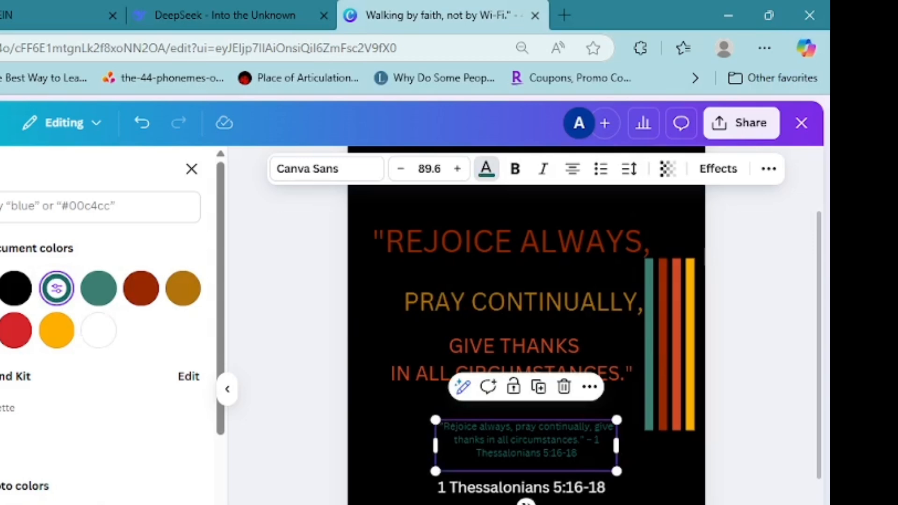
{"action": "left_click", "coordinate": [587, 485]}
{"action": "left_click", "coordinate": [665, 464]}
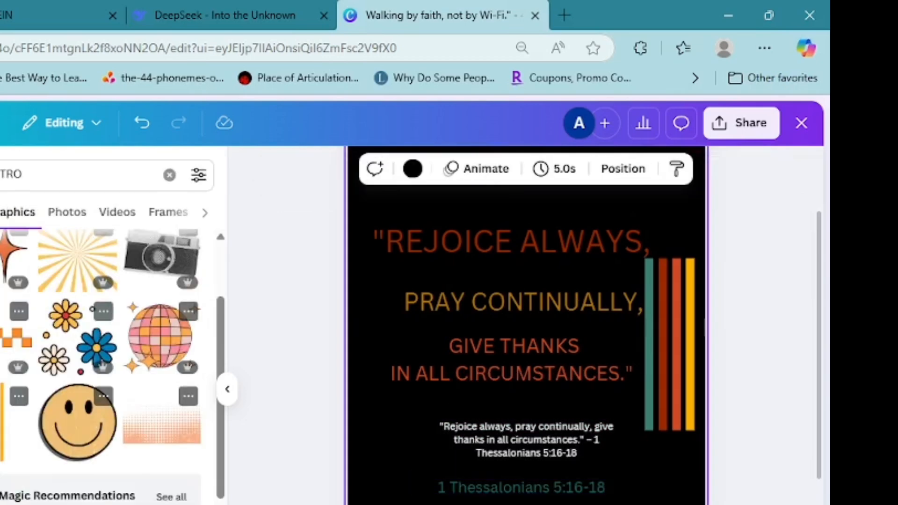
Rotate the retro stripes to horizontal and place them behind the small white full verse copy.
{"action": "left_click", "coordinate": [670, 344]}
{"action": "left_click_drag", "start_coordinate": [653, 465], "coordinate": [403, 416]}
{"action": "left_click", "coordinate": [402, 421]}
{"action": "left_click", "coordinate": [526, 440]}
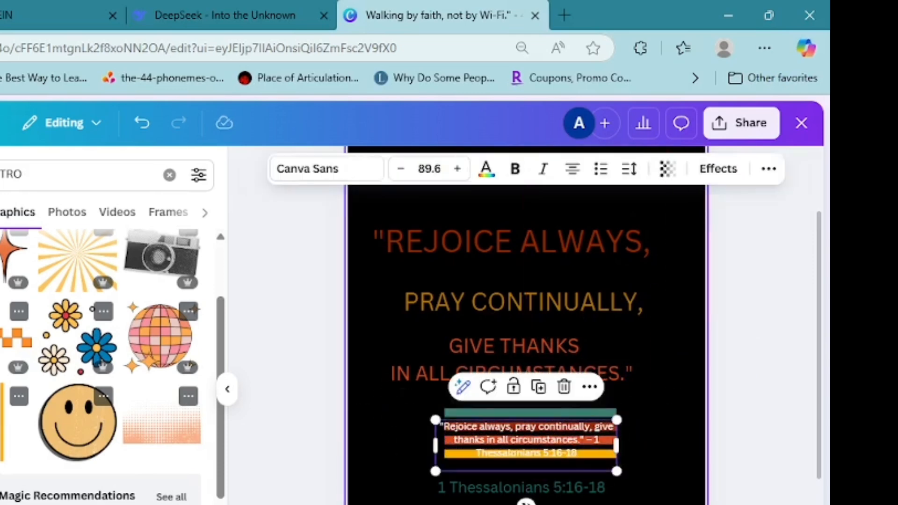
Enlarge the horizontal stripes from both ends so they extend past the full verse copy on each side.
{"action": "left_click", "coordinate": [605, 402]}
{"action": "left_click", "coordinate": [604, 413]}
{"action": "left_click_drag", "start_coordinate": [617, 458], "coordinate": [631, 463]}
{"action": "left_click_drag", "start_coordinate": [444, 463], "coordinate": [421, 469]}
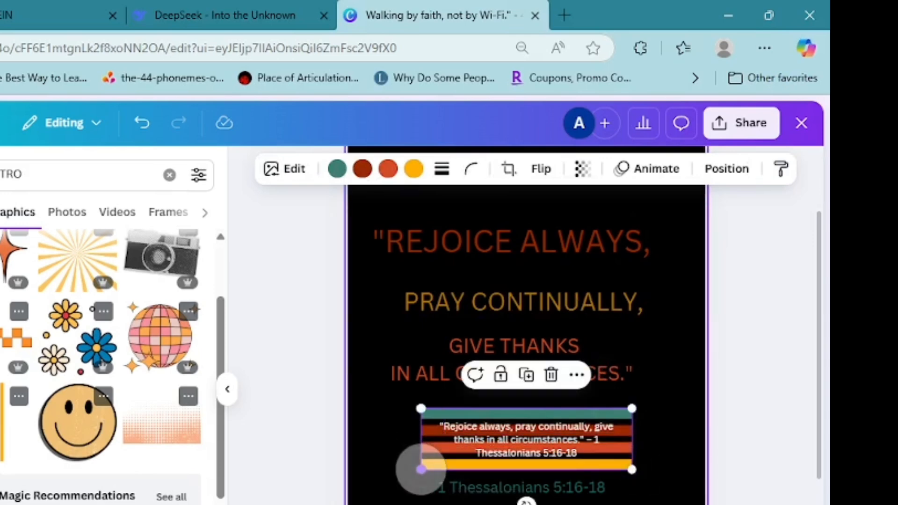
{"action": "left_click", "coordinate": [676, 371]}
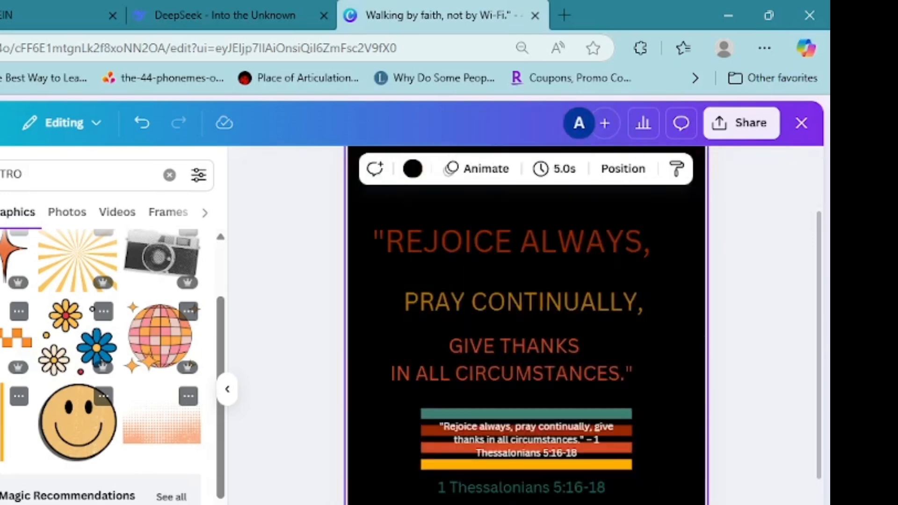
Increase the full verse copy's font size to 96.6 and shift it slightly up and left on the stripes.
{"action": "left_click", "coordinate": [526, 440]}
{"action": "left_click", "coordinate": [458, 169]}
{"action": "left_click", "coordinate": [457, 169]}
{"action": "left_click", "coordinate": [457, 169]}
{"action": "left_click", "coordinate": [457, 169]}
{"action": "left_click", "coordinate": [457, 169]}
{"action": "left_click", "coordinate": [457, 169]}
{"action": "left_click", "coordinate": [458, 169]}
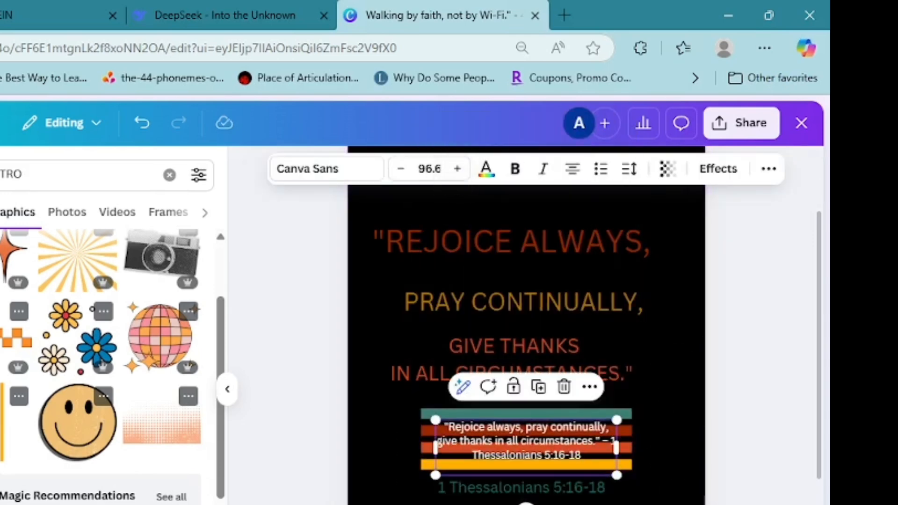
{"action": "mouse_move", "coordinate": [526, 441]}
{"action": "left_mouse_down"}
{"action": "mouse_move", "coordinate": [520, 427]}
{"action": "mouse_move", "coordinate": [520, 435]}
{"action": "left_mouse_up"}
{"action": "left_click", "coordinate": [748, 371]}
Increase the font size of the full verse copy on the stripes to 104.
{"action": "left_click", "coordinate": [520, 438]}
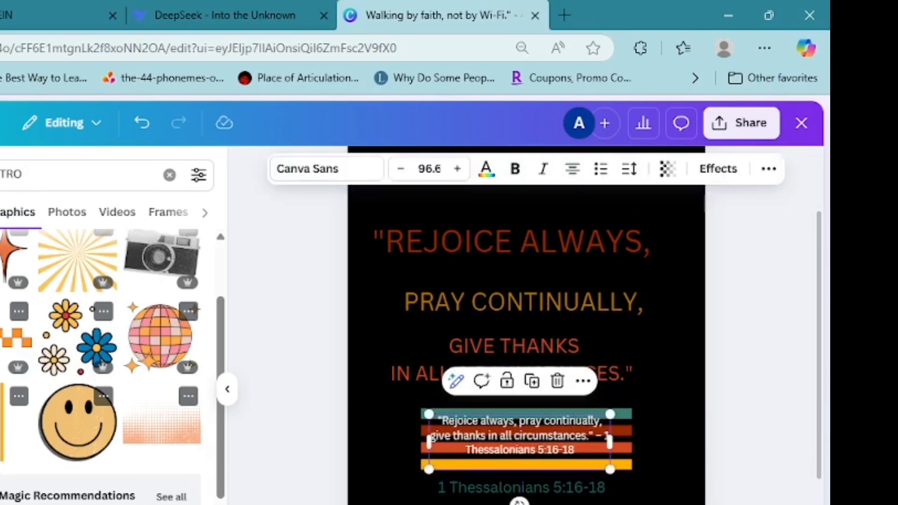
{"action": "left_click", "coordinate": [457, 169]}
{"action": "left_click", "coordinate": [458, 169]}
{"action": "left_click", "coordinate": [458, 169]}
{"action": "left_click", "coordinate": [458, 168]}
{"action": "left_click", "coordinate": [457, 169]}
{"action": "left_click", "coordinate": [458, 169]}
{"action": "left_click", "coordinate": [457, 169]}
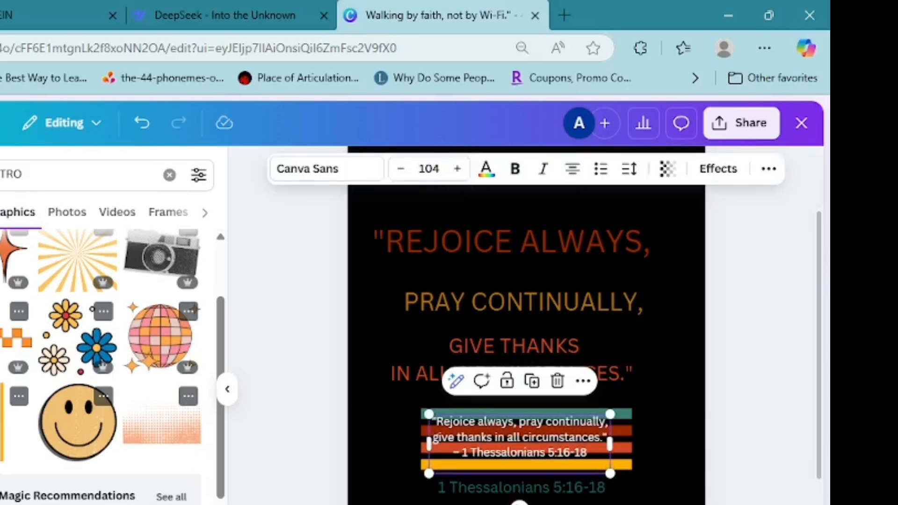
{"action": "left_click", "coordinate": [687, 420]}
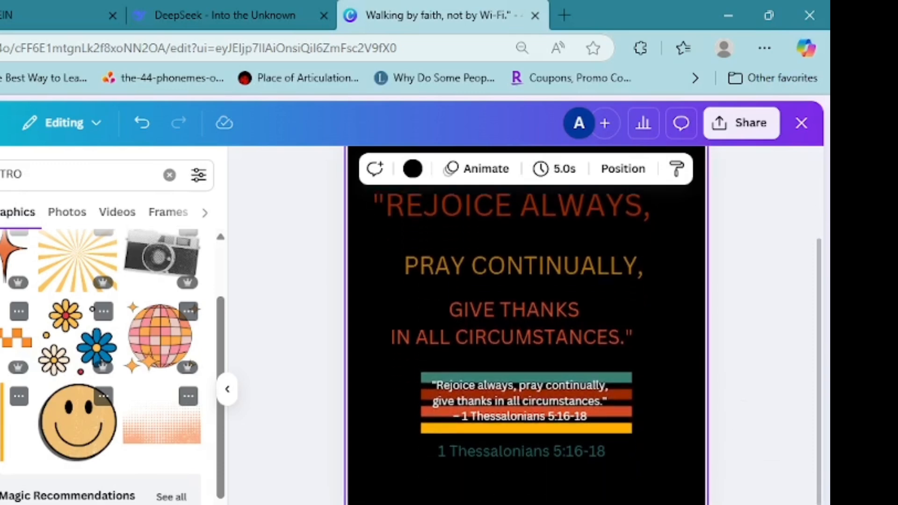
Add the orange halftone dot graphic to the white-text verse page and enlarge it to the full page width.
{"action": "scroll", "coordinate": [747, 429], "scroll_direction": "down", "scroll_amount": 5}
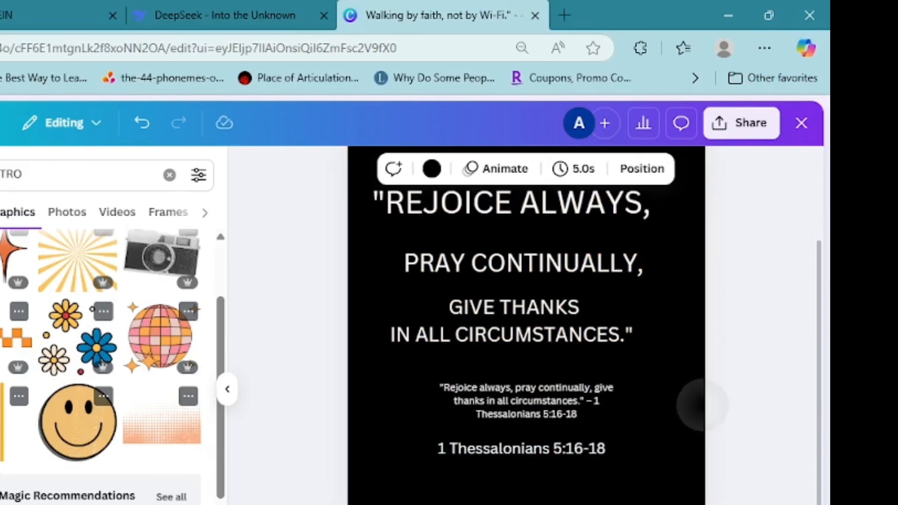
{"action": "scroll", "coordinate": [703, 428], "scroll_direction": "up", "scroll_amount": 1}
{"action": "scroll", "coordinate": [703, 431], "scroll_direction": "down", "scroll_amount": 1}
{"action": "right_click", "coordinate": [557, 431]}
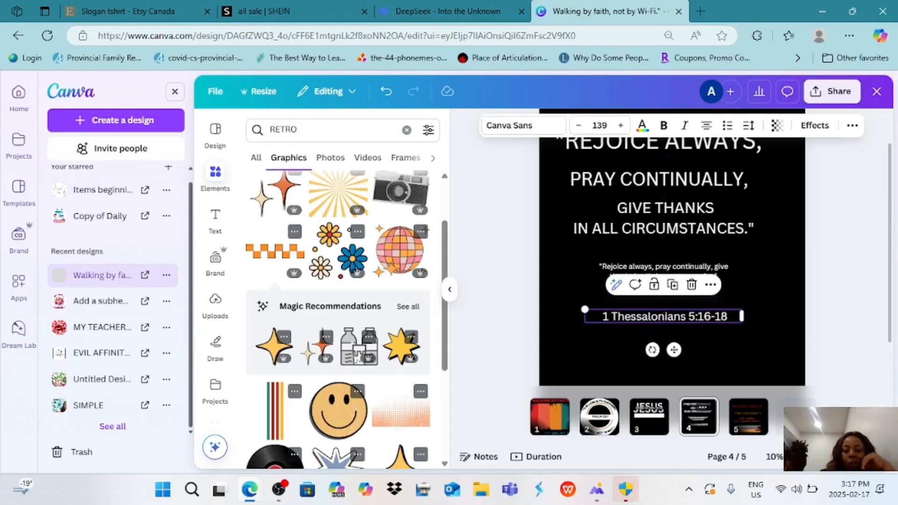
{"action": "left_click", "coordinate": [401, 408]}
{"action": "left_click_drag", "start_coordinate": [672, 229], "coordinate": [593, 354]}
{"action": "left_click_drag", "start_coordinate": [646, 323], "coordinate": [805, 238]}
Move the halftone dot graphic down to line up with the bottom edge of the page.
{"action": "scroll", "coordinate": [673, 299], "scroll_direction": "down", "scroll_amount": 1}
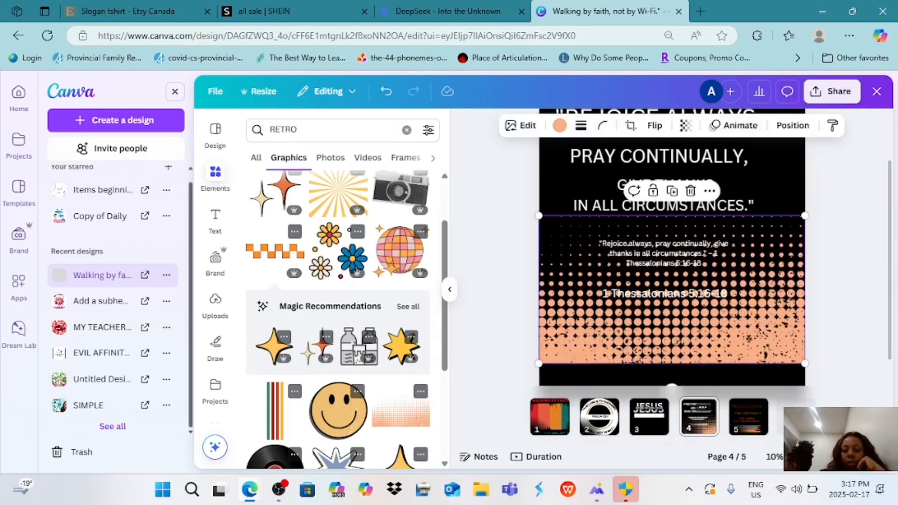
{"action": "left_click_drag", "start_coordinate": [672, 299], "coordinate": [673, 323]}
{"action": "left_click", "coordinate": [828, 271]}
{"action": "scroll", "coordinate": [748, 267], "scroll_direction": "up", "scroll_amount": 1}
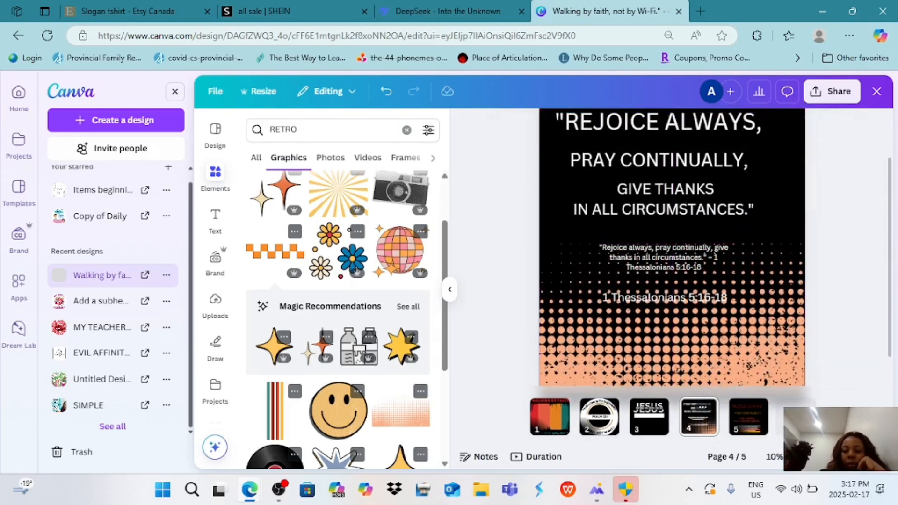
Enlarge the small full verse copy on the halftone page to size 114.
{"action": "left_click", "coordinate": [669, 258]}
{"action": "left_click_drag", "start_coordinate": [731, 243], "coordinate": [756, 226]}
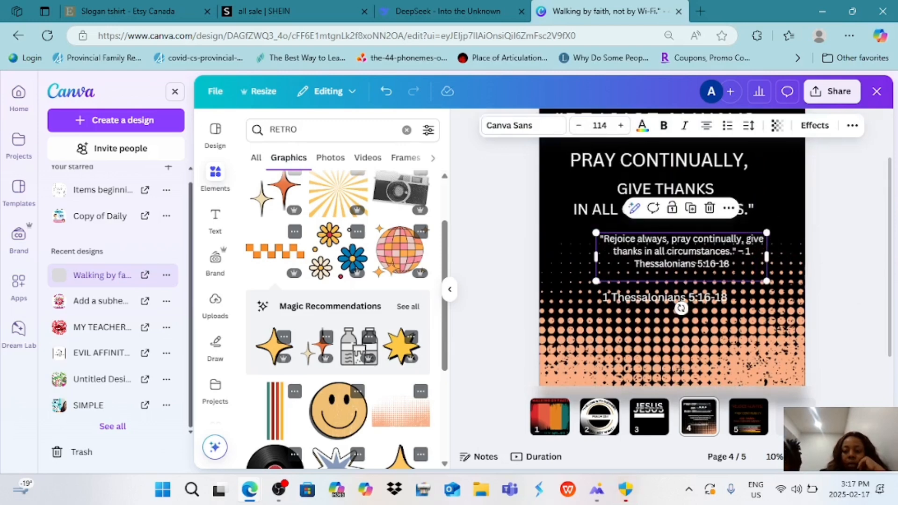
Reposition the small full verse copy and the 1 Thessalonians 5:16-18 reference line beneath the white verse on the halftone page.
{"action": "left_click_drag", "start_coordinate": [713, 256], "coordinate": [713, 264]}
{"action": "left_click", "coordinate": [828, 276]}
{"action": "scroll", "coordinate": [772, 280], "scroll_direction": "up", "scroll_amount": 1}
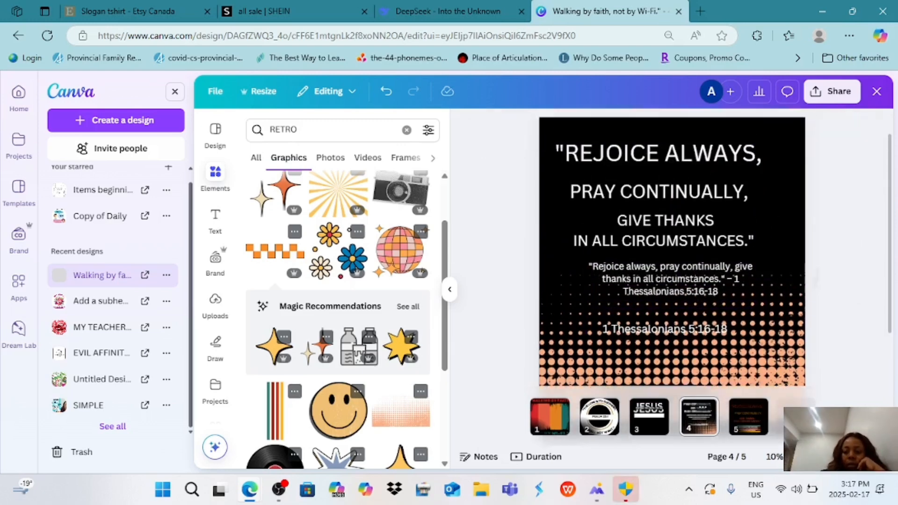
{"action": "scroll", "coordinate": [749, 286], "scroll_direction": "down", "scroll_amount": 1}
{"action": "left_click", "coordinate": [701, 298]}
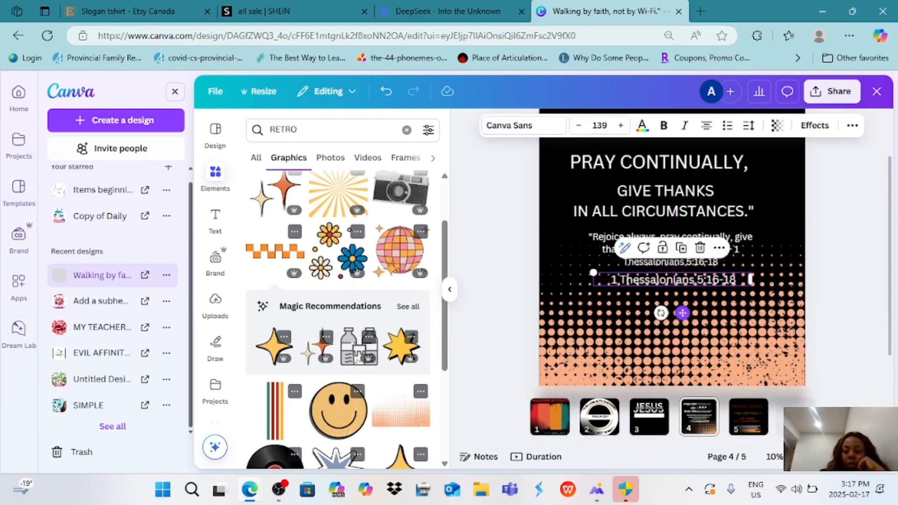
{"action": "left_click", "coordinate": [828, 290]}
{"action": "scroll", "coordinate": [796, 294], "scroll_direction": "up", "scroll_amount": 1}
{"action": "scroll", "coordinate": [772, 300], "scroll_direction": "down", "scroll_amount": 1}
{"action": "left_click", "coordinate": [702, 309]}
{"action": "left_click_drag", "start_coordinate": [701, 309], "coordinate": [702, 323]}
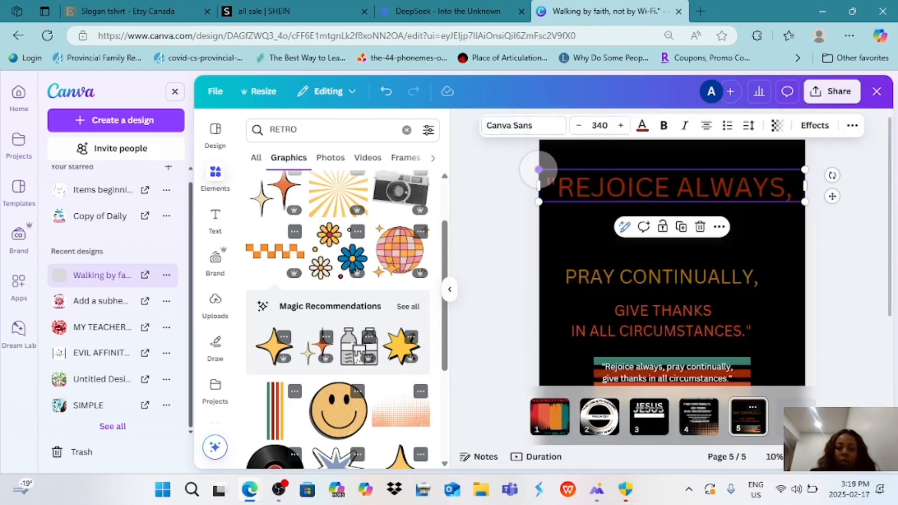
Apply the Rubik Dirt font to the REJOICE ALWAYS line on page 5.
{"action": "left_click", "coordinate": [509, 125]}
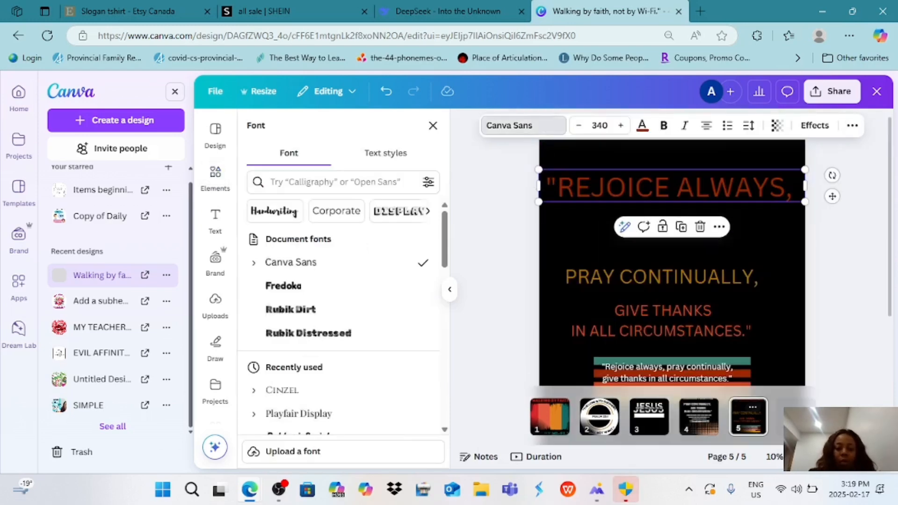
{"action": "left_click", "coordinate": [290, 309]}
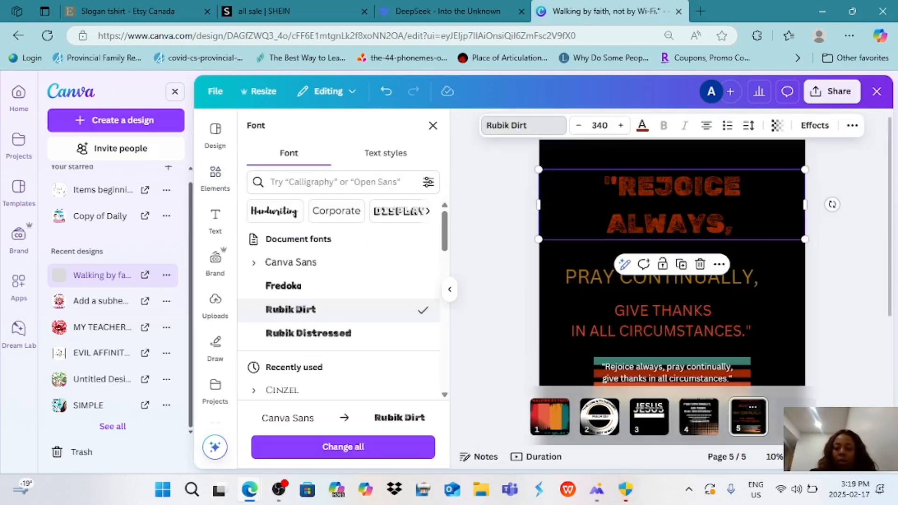
{"action": "left_click", "coordinate": [762, 318]}
{"action": "left_click", "coordinate": [788, 290]}
Try Cinzel, Playfair Display and Lilita One on the PRAY CONTINUALLY line, and set it back to Canva Sans.
{"action": "scroll", "coordinate": [779, 293], "scroll_direction": "down", "scroll_amount": 1}
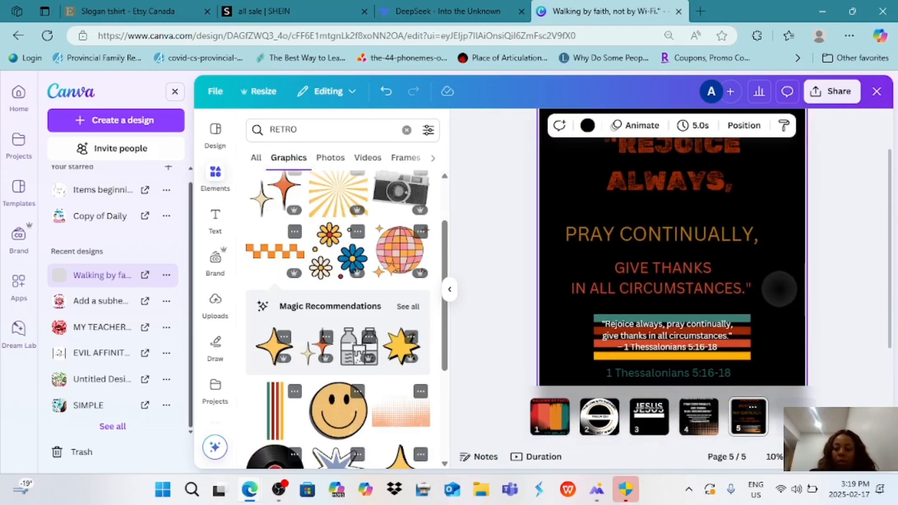
{"action": "scroll", "coordinate": [786, 295], "scroll_direction": "down", "scroll_amount": 1}
{"action": "scroll", "coordinate": [786, 295], "scroll_direction": "up", "scroll_amount": 1}
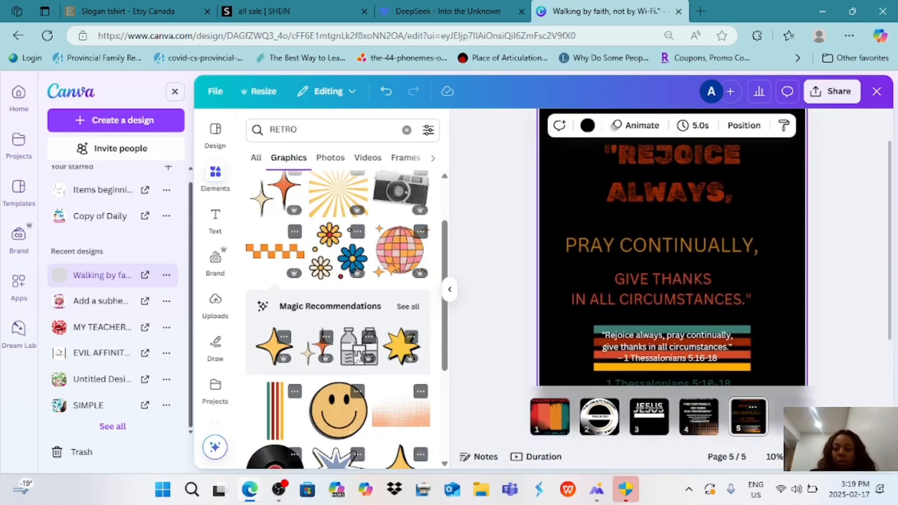
{"action": "scroll", "coordinate": [786, 297], "scroll_direction": "up", "scroll_amount": 1}
{"action": "scroll", "coordinate": [786, 296], "scroll_direction": "down", "scroll_amount": 1}
{"action": "scroll", "coordinate": [786, 297], "scroll_direction": "up", "scroll_amount": 1}
{"action": "left_click", "coordinate": [721, 238]}
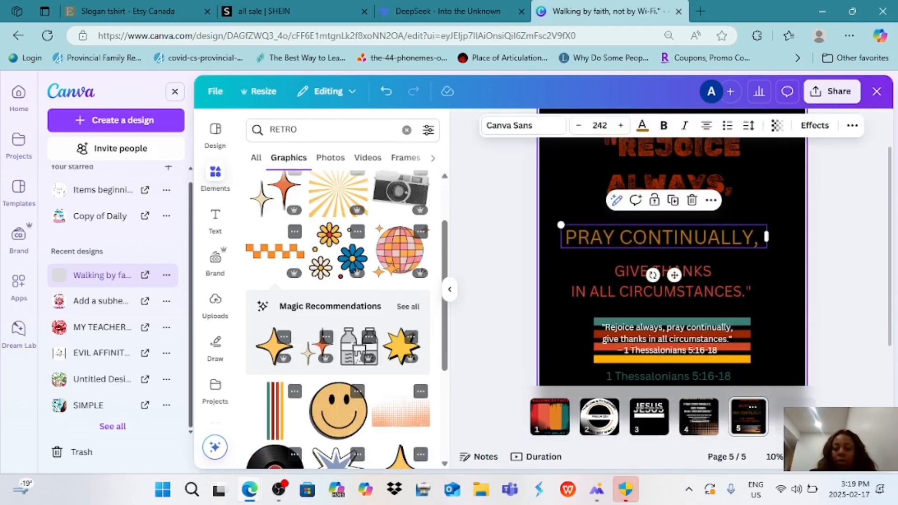
{"action": "left_click", "coordinate": [523, 126]}
{"action": "scroll", "coordinate": [318, 328], "scroll_direction": "down", "scroll_amount": 1}
{"action": "left_click", "coordinate": [308, 337]}
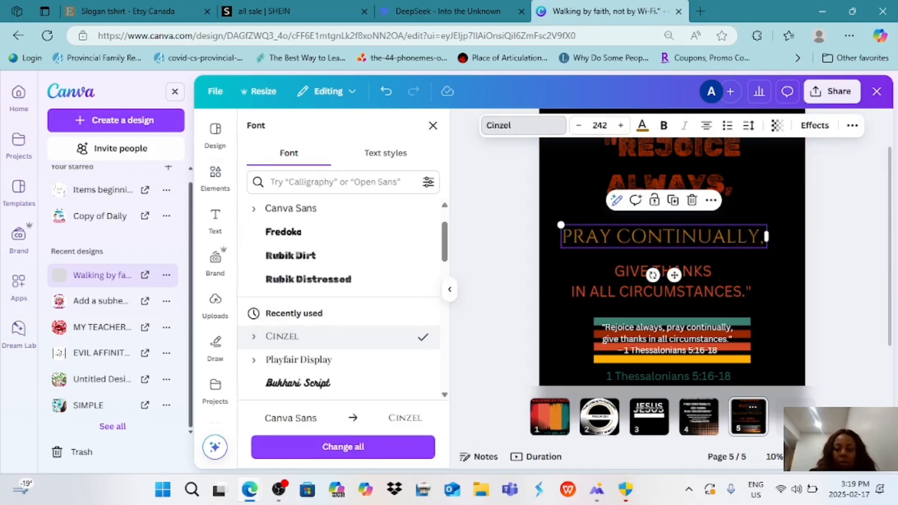
{"action": "left_click", "coordinate": [309, 360]}
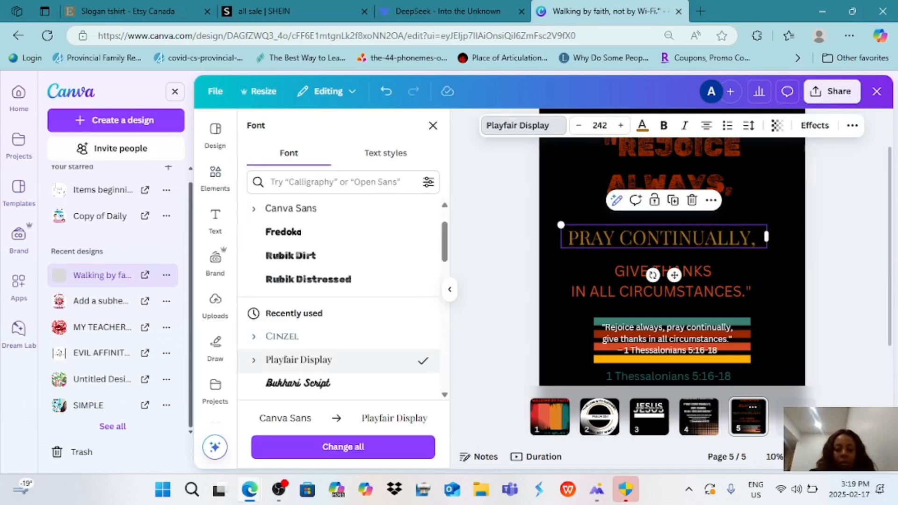
{"action": "scroll", "coordinate": [309, 327], "scroll_direction": "down", "scroll_amount": 3}
{"action": "left_click", "coordinate": [300, 264]}
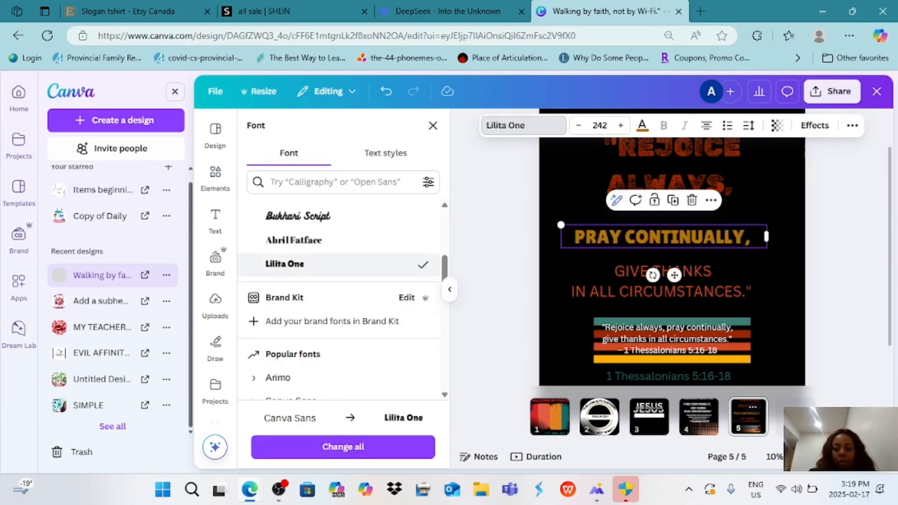
{"action": "scroll", "coordinate": [342, 299], "scroll_direction": "up", "scroll_amount": 4}
{"action": "left_click", "coordinate": [301, 359]}
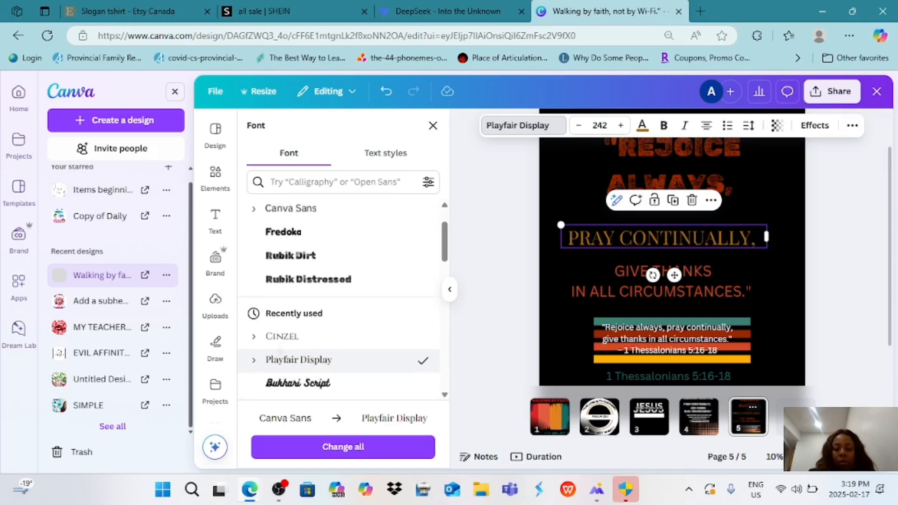
{"action": "scroll", "coordinate": [341, 299], "scroll_direction": "up", "scroll_amount": 2}
{"action": "left_click", "coordinate": [283, 286]}
{"action": "left_click", "coordinate": [291, 262]}
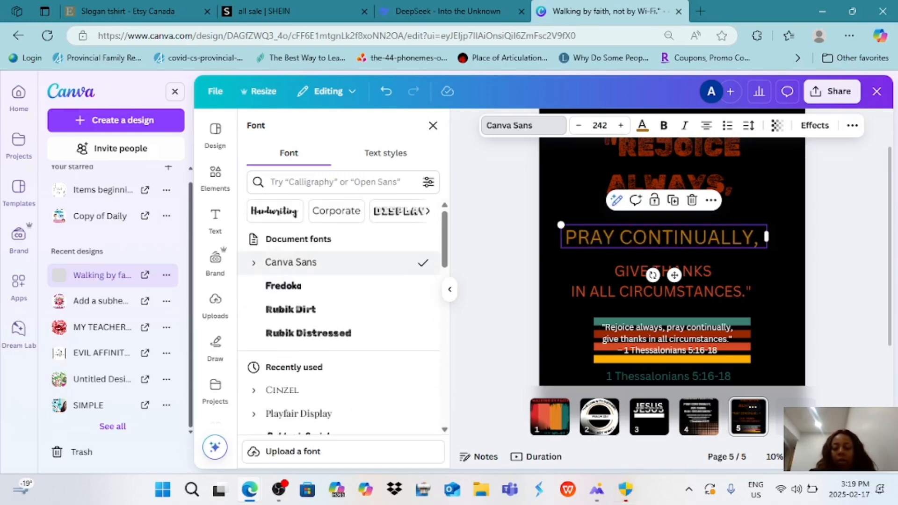
{"action": "scroll", "coordinate": [778, 314], "scroll_direction": "down", "scroll_amount": 1}
{"action": "scroll", "coordinate": [778, 315], "scroll_direction": "up", "scroll_amount": 1}
{"action": "left_click", "coordinate": [777, 315]}
{"action": "scroll", "coordinate": [778, 314], "scroll_direction": "up", "scroll_amount": 1}
{"action": "scroll", "coordinate": [778, 315], "scroll_direction": "down", "scroll_amount": 1}
{"action": "scroll", "coordinate": [777, 315], "scroll_direction": "up", "scroll_amount": 1}
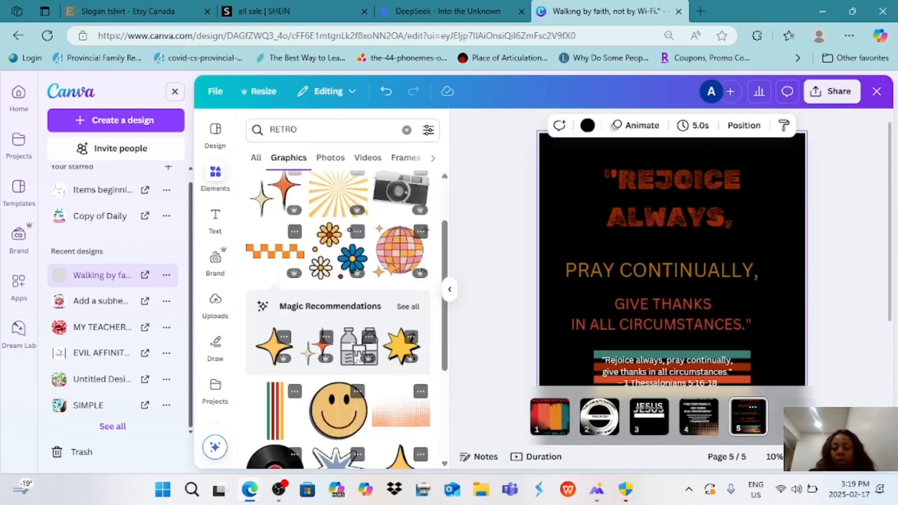
{"action": "scroll", "coordinate": [777, 321], "scroll_direction": "down", "scroll_amount": 1}
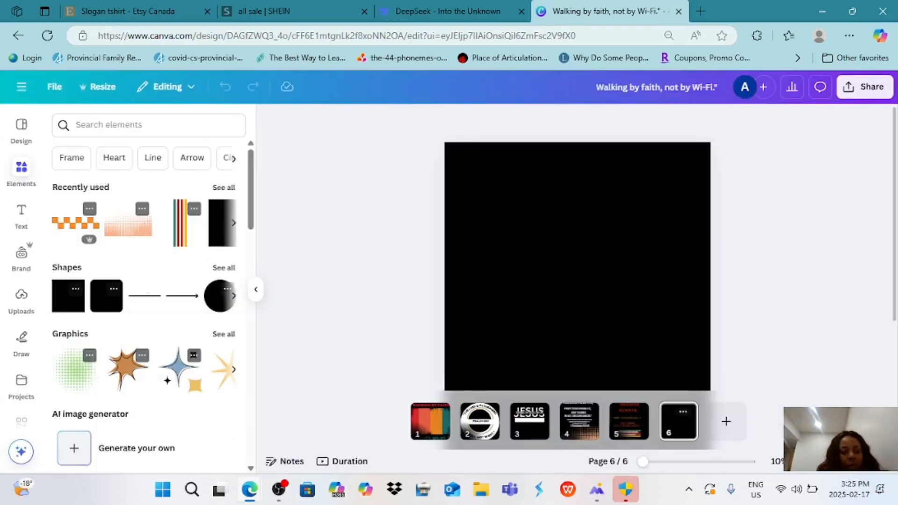
Add the recently used retro rainbow graphic to the blank black page 6 and place it near the page's upper edge.
{"action": "left_click", "coordinate": [215, 186]}
{"action": "scroll", "coordinate": [153, 305], "scroll_direction": "down", "scroll_amount": 3}
{"action": "scroll", "coordinate": [153, 305], "scroll_direction": "down", "scroll_amount": 2}
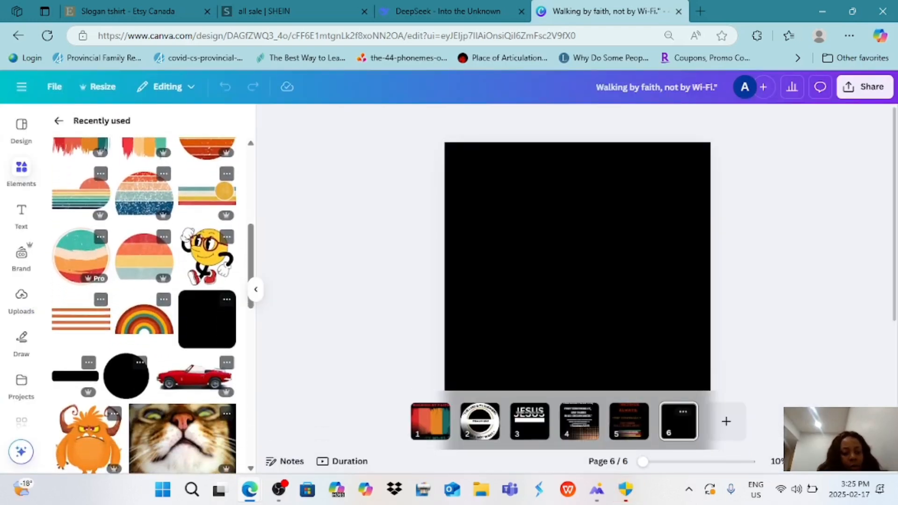
{"action": "left_click", "coordinate": [144, 318]}
{"action": "left_click_drag", "start_coordinate": [580, 302], "coordinate": [578, 190]}
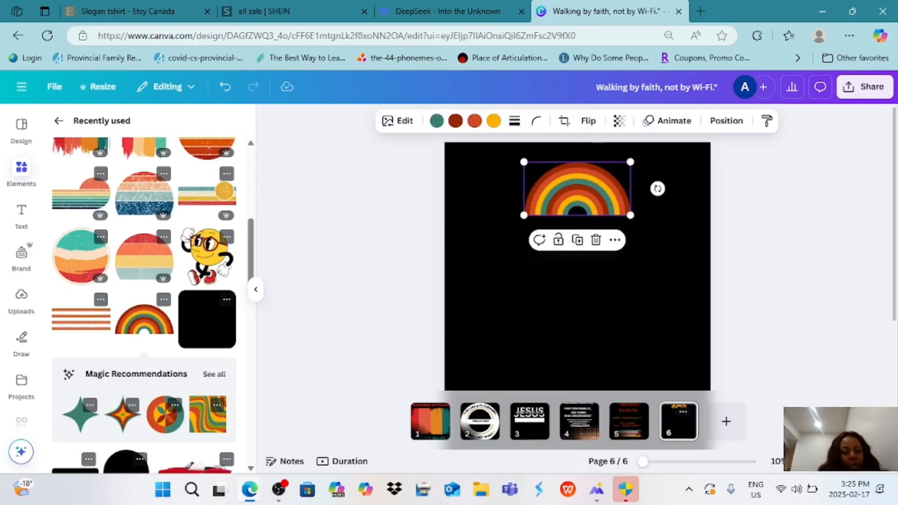
Add the distressed orange stripes graphic below the rainbow and enlarge it to span most of the page width.
{"action": "left_click", "coordinate": [81, 318]}
{"action": "left_click_drag", "start_coordinate": [520, 327], "coordinate": [478, 354]}
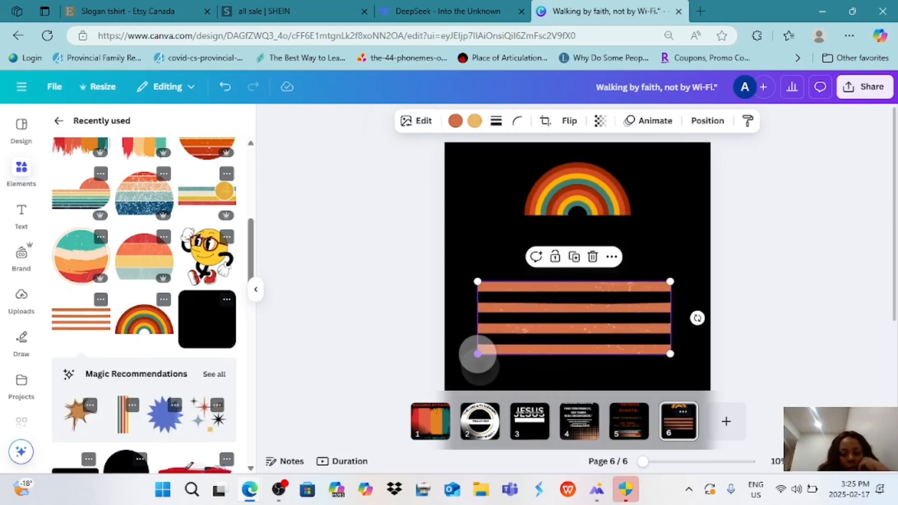
{"action": "left_click_drag", "start_coordinate": [670, 354], "coordinate": [688, 361]}
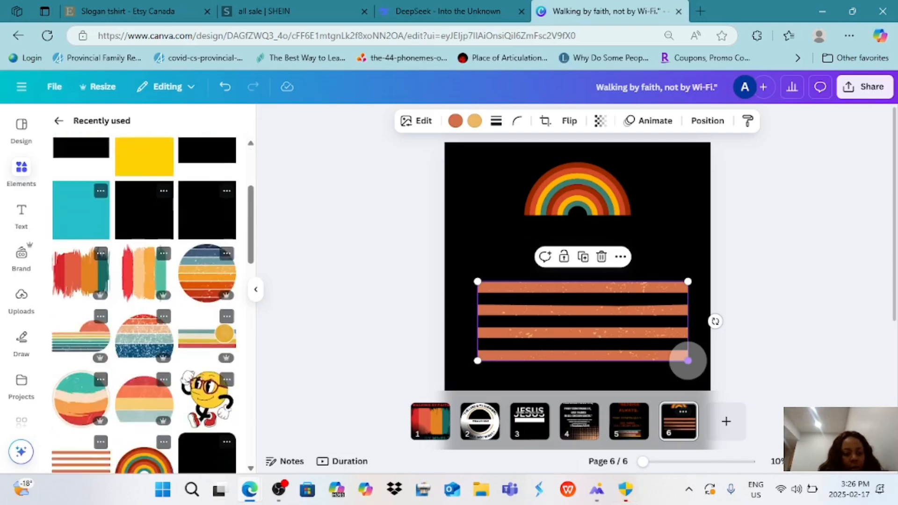
{"action": "scroll", "coordinate": [145, 304], "scroll_direction": "down", "scroll_amount": 8}
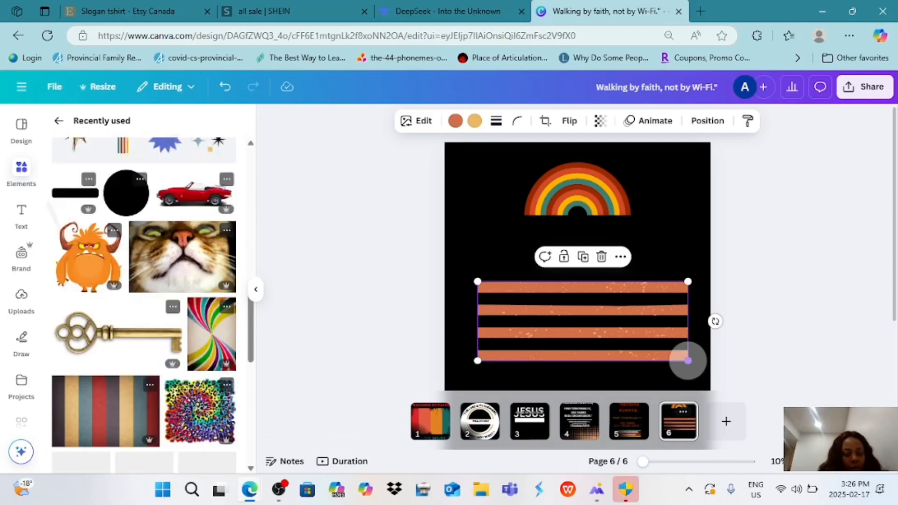
{"action": "scroll", "coordinate": [144, 304], "scroll_direction": "up", "scroll_amount": 3}
{"action": "scroll", "coordinate": [144, 304], "scroll_direction": "up", "scroll_amount": 10}
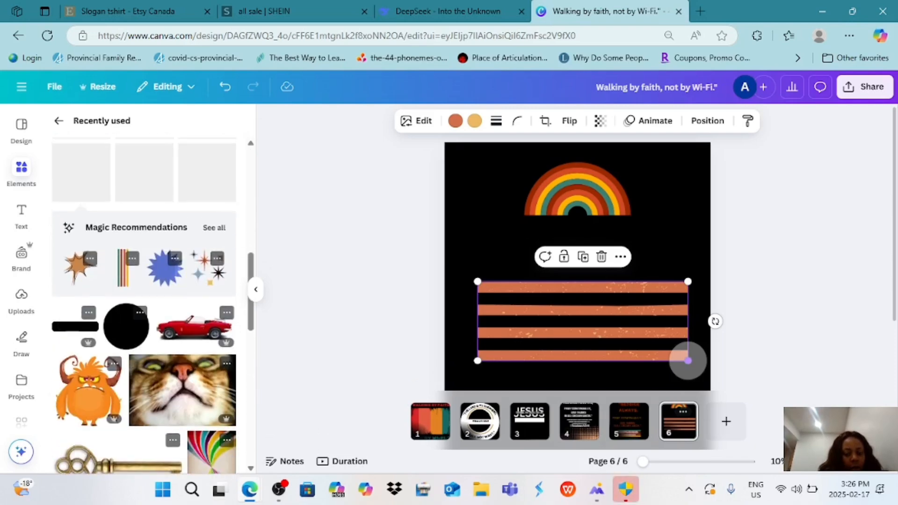
{"action": "scroll", "coordinate": [144, 305], "scroll_direction": "up", "scroll_amount": 5}
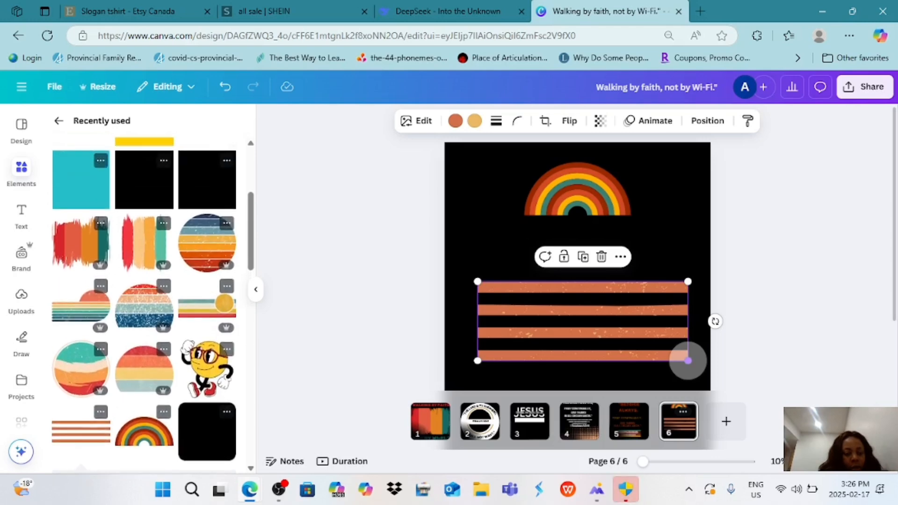
{"action": "scroll", "coordinate": [144, 304], "scroll_direction": "down", "scroll_amount": 5}
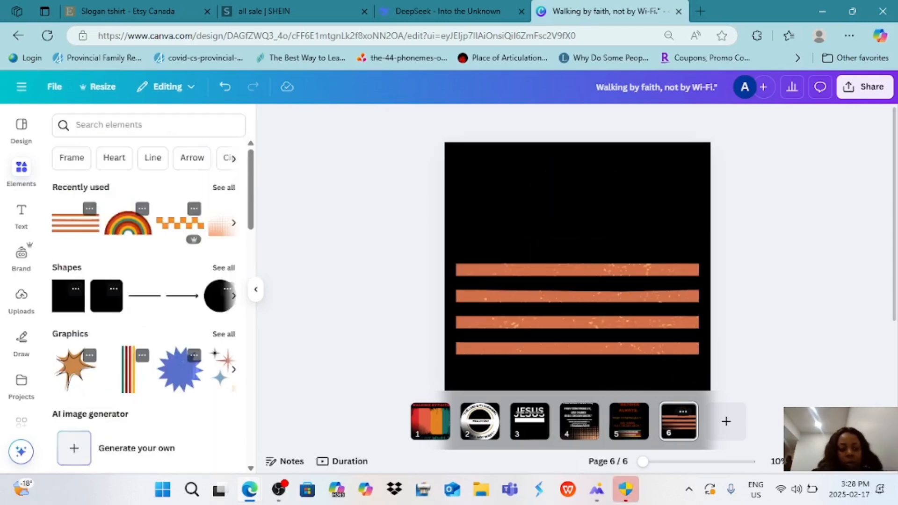
Add the retro rainbow graphic directly above the orange stripes, enlarge it and offset it toward the left side of the page.
{"action": "left_click", "coordinate": [128, 223]}
{"action": "left_click_drag", "start_coordinate": [578, 302], "coordinate": [555, 218]}
{"action": "left_click_drag", "start_coordinate": [608, 243], "coordinate": [633, 256]}
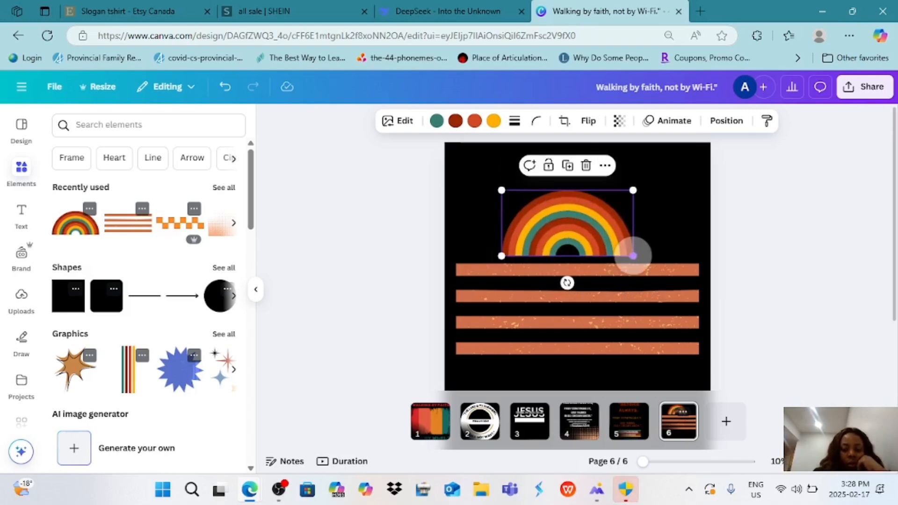
{"action": "left_click_drag", "start_coordinate": [501, 256], "coordinate": [470, 252]}
{"action": "left_click_drag", "start_coordinate": [617, 254], "coordinate": [627, 257]}
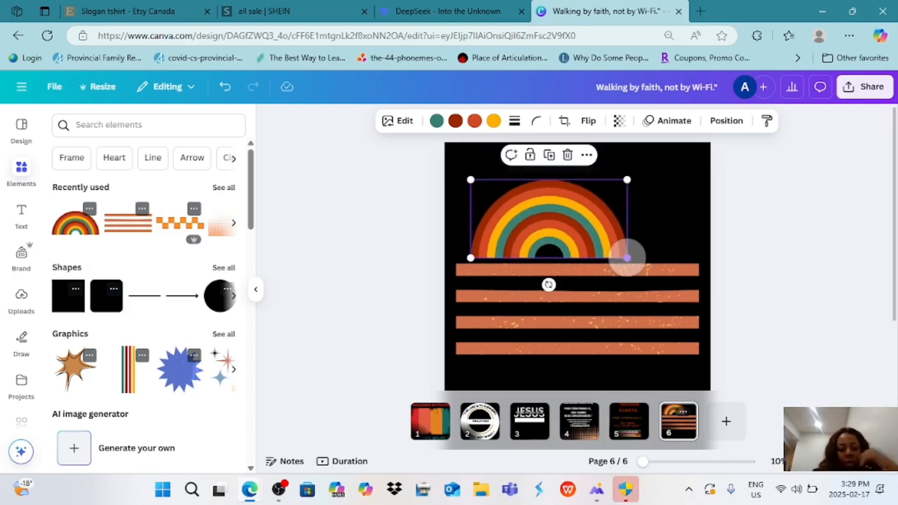
Add the walking yellow smiley character with glasses and place it over the stripes, overlapping the rainbow's right end.
{"action": "scroll", "coordinate": [144, 281], "scroll_direction": "down", "scroll_amount": 7}
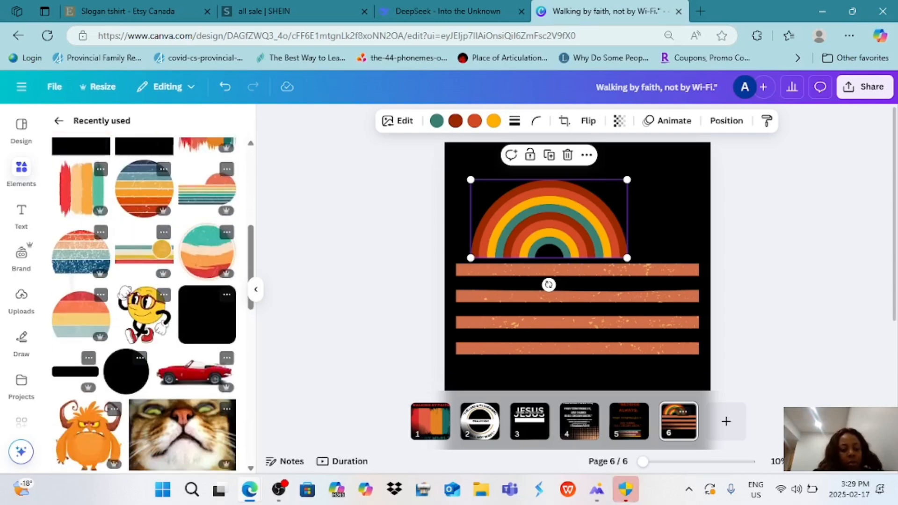
{"action": "left_click", "coordinate": [144, 264]}
{"action": "mouse_move", "coordinate": [577, 301]}
{"action": "left_mouse_down"}
{"action": "mouse_move", "coordinate": [608, 291]}
{"action": "mouse_move", "coordinate": [593, 298]}
{"action": "left_mouse_up"}
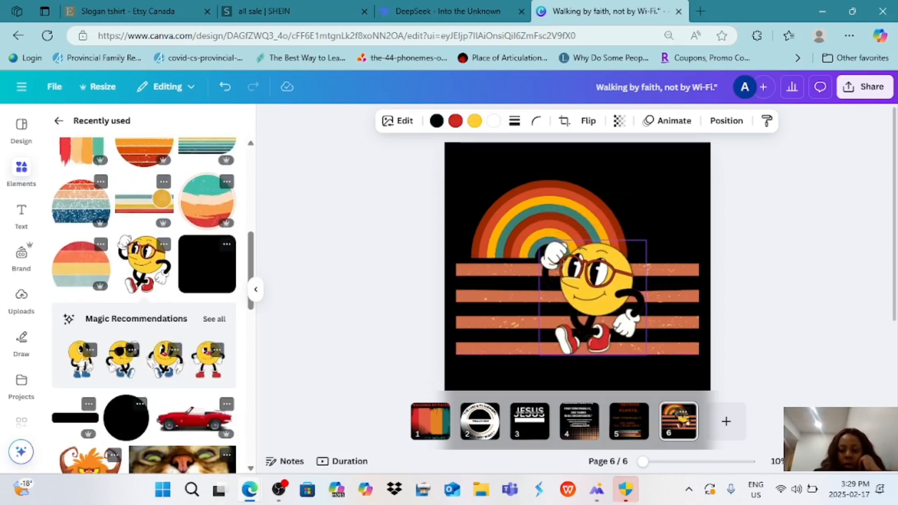
Try adding a circle filled white, shrinking it and moving it to the upper right of the rainbow.
{"action": "scroll", "coordinate": [144, 304], "scroll_direction": "down", "scroll_amount": 4}
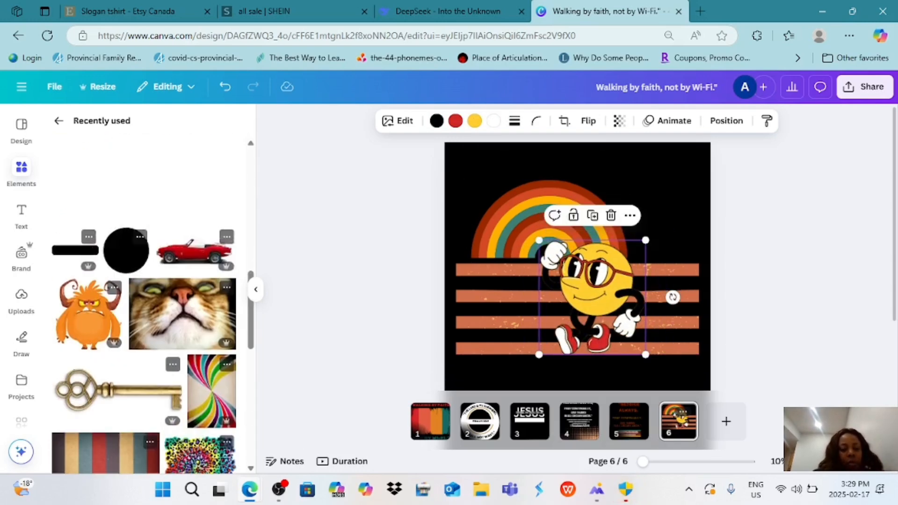
{"action": "scroll", "coordinate": [144, 304], "scroll_direction": "up", "scroll_amount": 6}
{"action": "scroll", "coordinate": [144, 304], "scroll_direction": "up", "scroll_amount": 5}
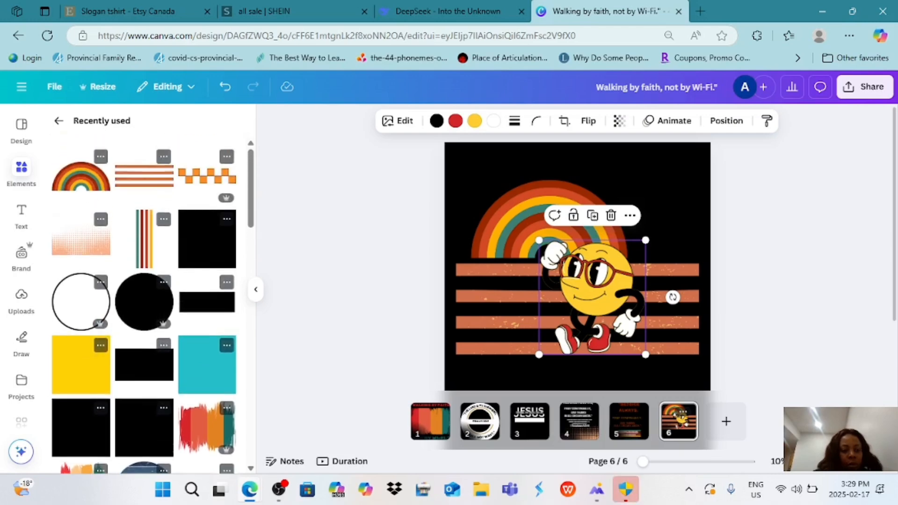
{"action": "scroll", "coordinate": [144, 304], "scroll_direction": "down", "scroll_amount": 4}
{"action": "scroll", "coordinate": [144, 304], "scroll_direction": "down", "scroll_amount": 6}
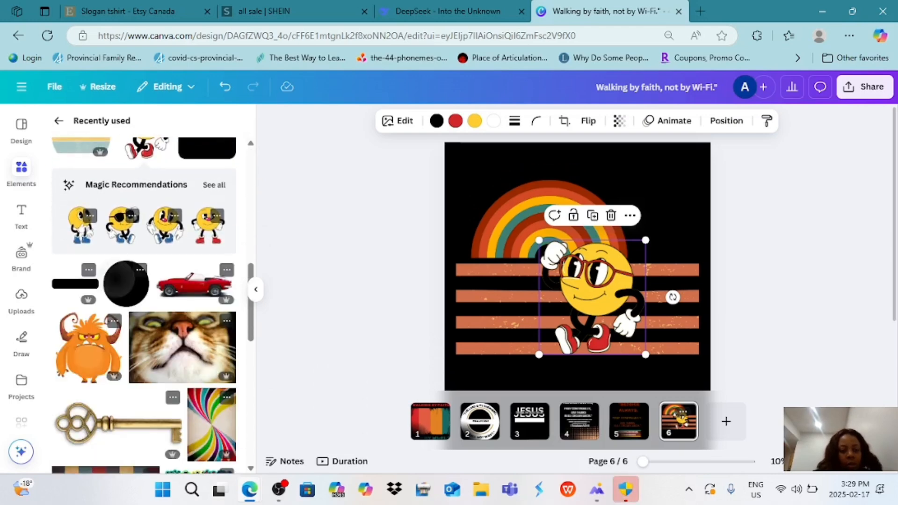
{"action": "left_click", "coordinate": [126, 283]}
{"action": "left_click", "coordinate": [325, 120]}
{"action": "left_click", "coordinate": [223, 241]}
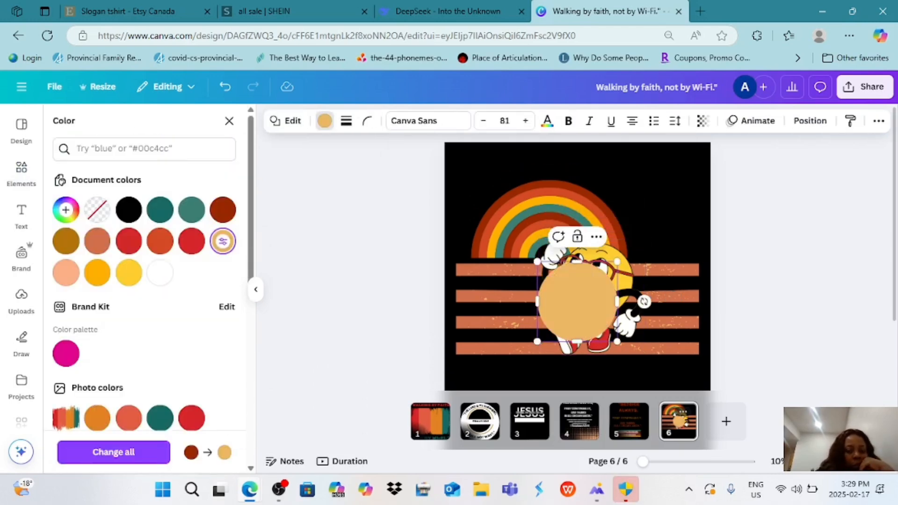
{"action": "left_click", "coordinate": [160, 273]}
{"action": "left_click_drag", "start_coordinate": [618, 341], "coordinate": [599, 330]}
{"action": "left_click_drag", "start_coordinate": [568, 296], "coordinate": [699, 217]}
{"action": "left_click", "coordinate": [680, 160]}
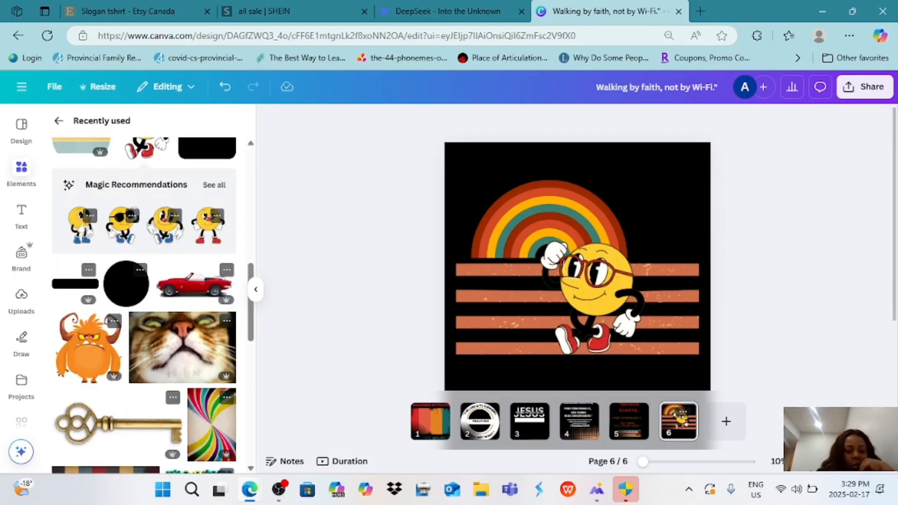
Add a circle filled white, shrink it and place it beside the rainbow, above the stripes' right end.
{"action": "left_click", "coordinate": [127, 284]}
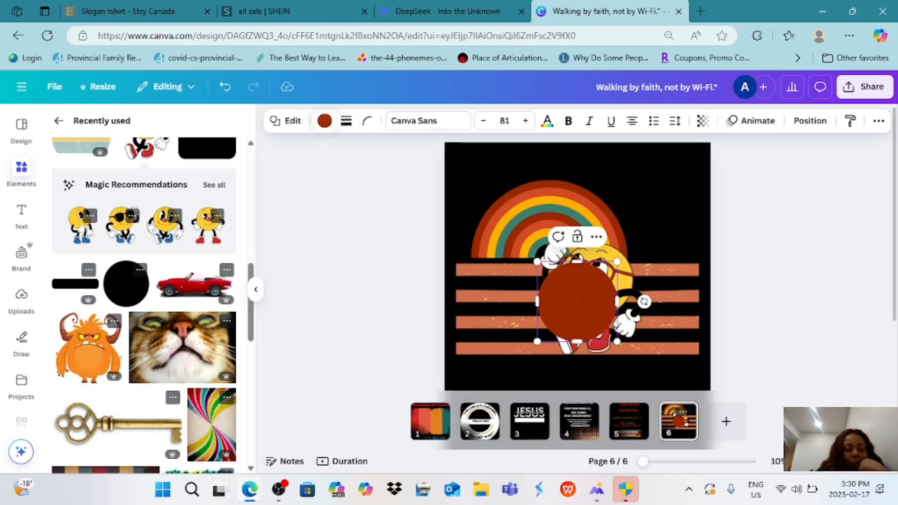
{"action": "left_click", "coordinate": [324, 121]}
{"action": "left_click_drag", "start_coordinate": [577, 302], "coordinate": [654, 217]}
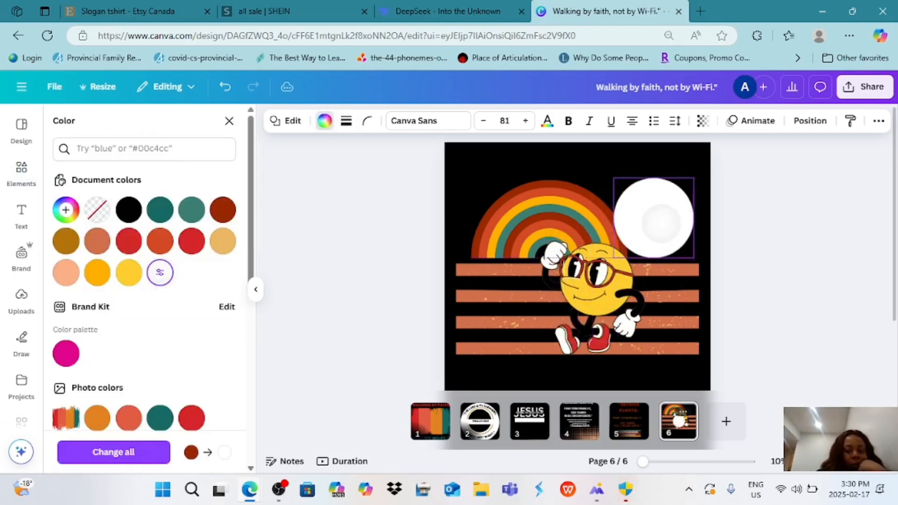
{"action": "left_click_drag", "start_coordinate": [694, 176], "coordinate": [676, 191]}
{"action": "left_click_drag", "start_coordinate": [655, 230], "coordinate": [678, 222]}
Move the walking smiley character toward the right end of the orange stripes.
{"action": "left_click", "coordinate": [597, 295]}
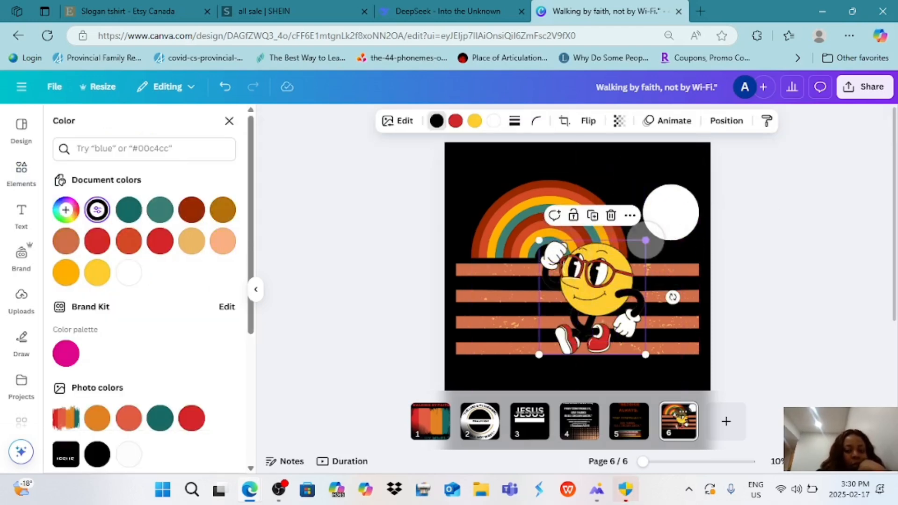
{"action": "left_click_drag", "start_coordinate": [538, 356], "coordinate": [540, 355]}
{"action": "left_click_drag", "start_coordinate": [624, 327], "coordinate": [659, 327]}
{"action": "left_click", "coordinate": [574, 355]}
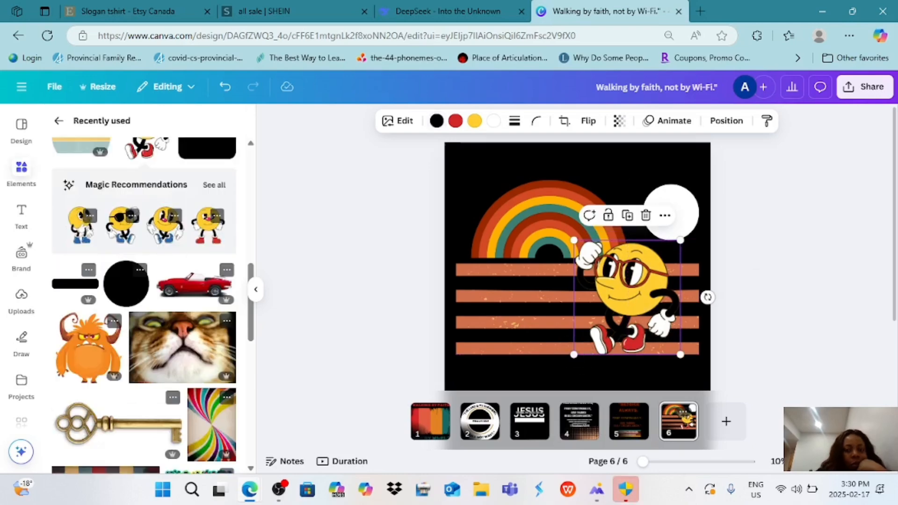
In the DeepSeek chat, copy the slogan "I came, I saw, I left because it was awkward." and return to the Canva design.
{"action": "left_click", "coordinate": [448, 11]}
{"action": "scroll", "coordinate": [710, 190], "scroll_direction": "down", "scroll_amount": 1}
{"action": "left_click", "coordinate": [709, 181]}
{"action": "scroll", "coordinate": [709, 211], "scroll_direction": "up", "scroll_amount": 18}
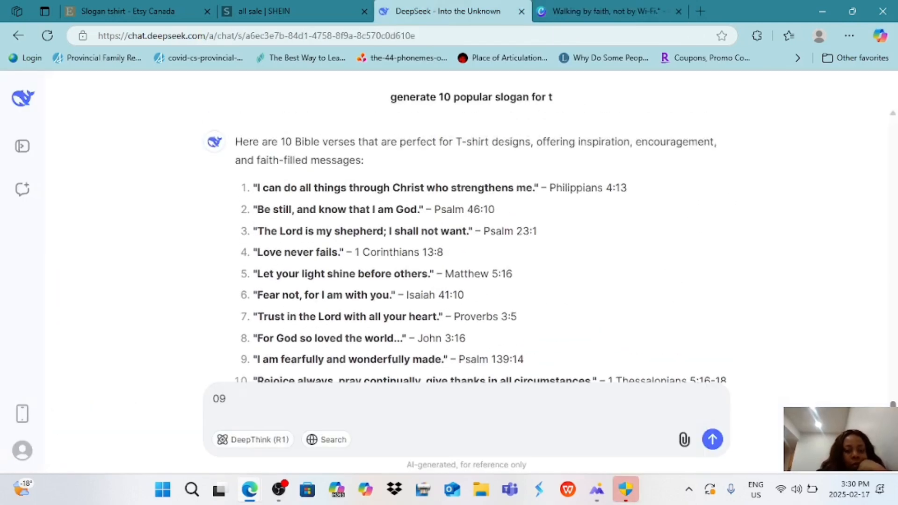
{"action": "scroll", "coordinate": [468, 248], "scroll_direction": "up", "scroll_amount": 15}
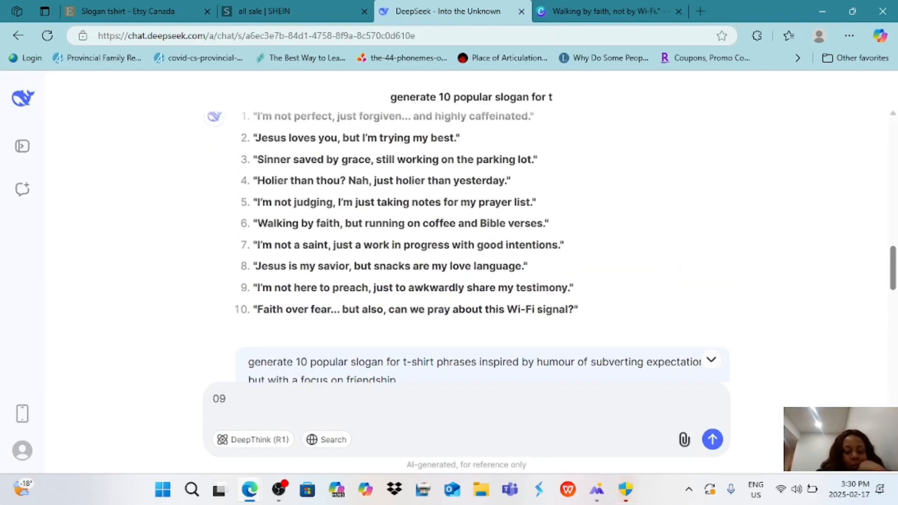
{"action": "right_click", "coordinate": [260, 191]}
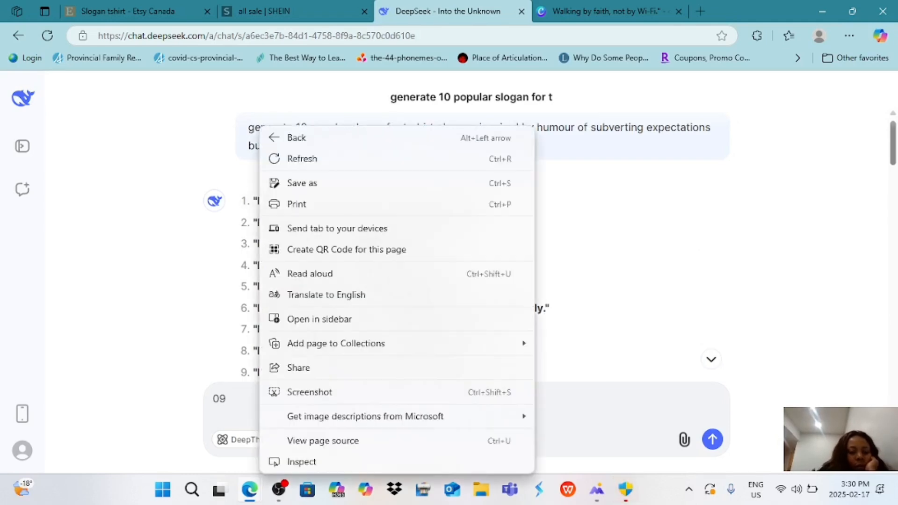
{"action": "double_click", "coordinate": [338, 201]}
{"action": "left_click_drag", "start_coordinate": [323, 222], "coordinate": [243, 221]}
{"action": "left_click_drag", "start_coordinate": [361, 222], "coordinate": [480, 221]}
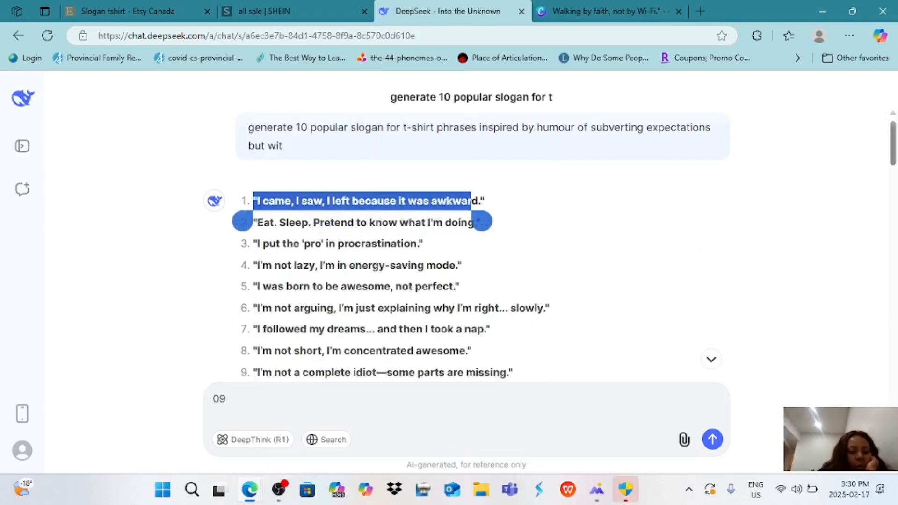
{"action": "left_click", "coordinate": [534, 149]}
{"action": "left_click", "coordinate": [608, 12]}
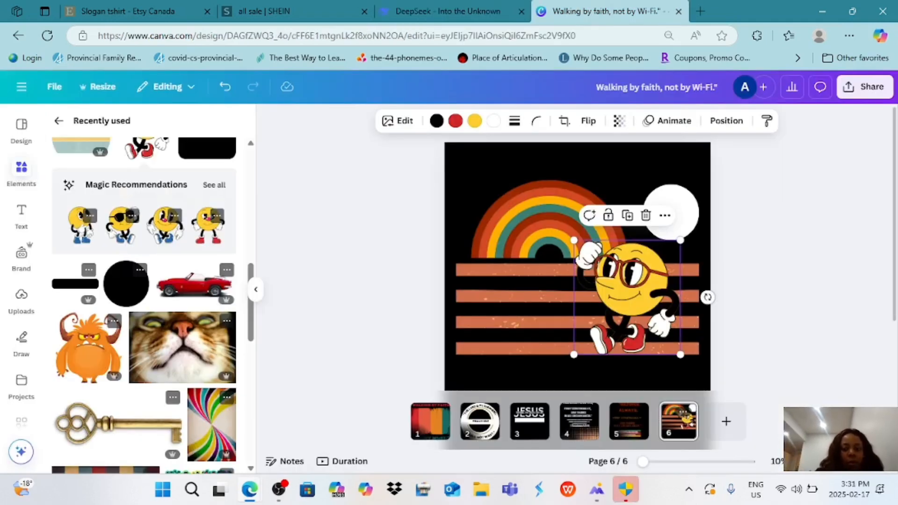
Paste two copies of the slogan onto page 6, raise one over the rainbow's upper part and color it white.
{"action": "type", "text": "\"I CAME, I SAW, I LEFT BECAUSE IT WAS AWKWARD.\""}
{"action": "left_click_drag", "start_coordinate": [578, 296], "coordinate": [565, 249]}
{"action": "key", "text": "ctrl+v"}
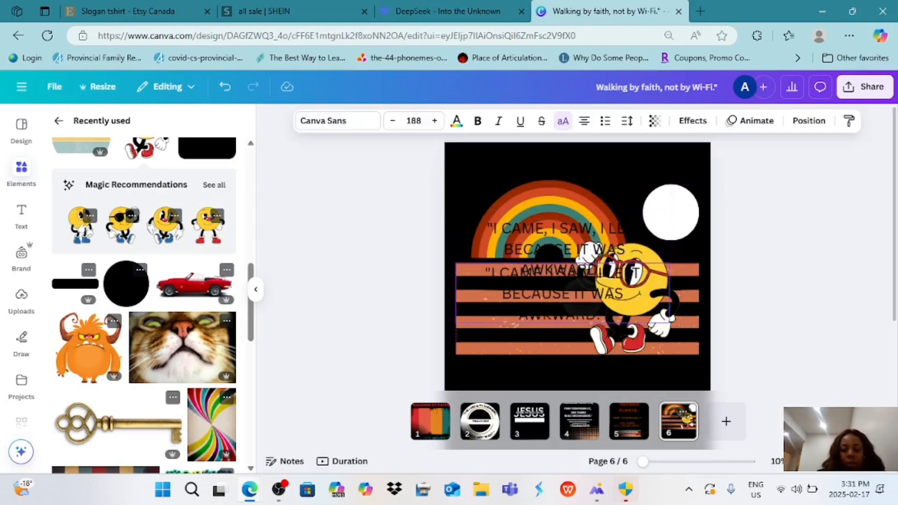
{"action": "left_click_drag", "start_coordinate": [550, 267], "coordinate": [562, 197]}
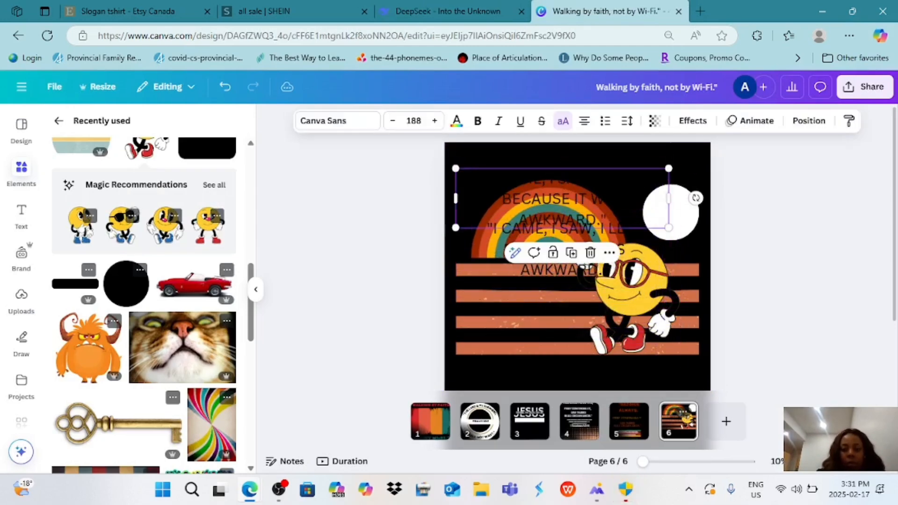
{"action": "left_click", "coordinate": [456, 121]}
{"action": "left_click", "coordinate": [129, 272]}
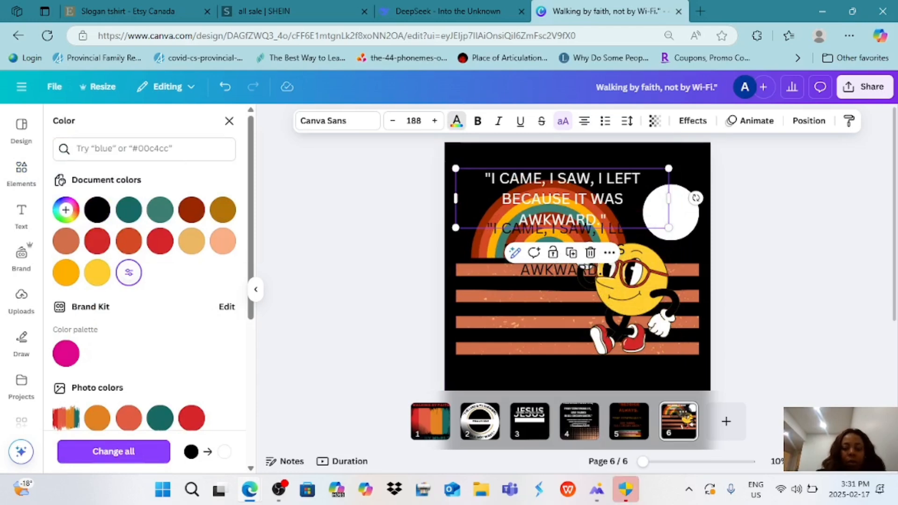
Shorten the white slogan copy to "I CAME, I SAW, I LEFT and place it above the rainbow.
{"action": "key", "text": "Return"}
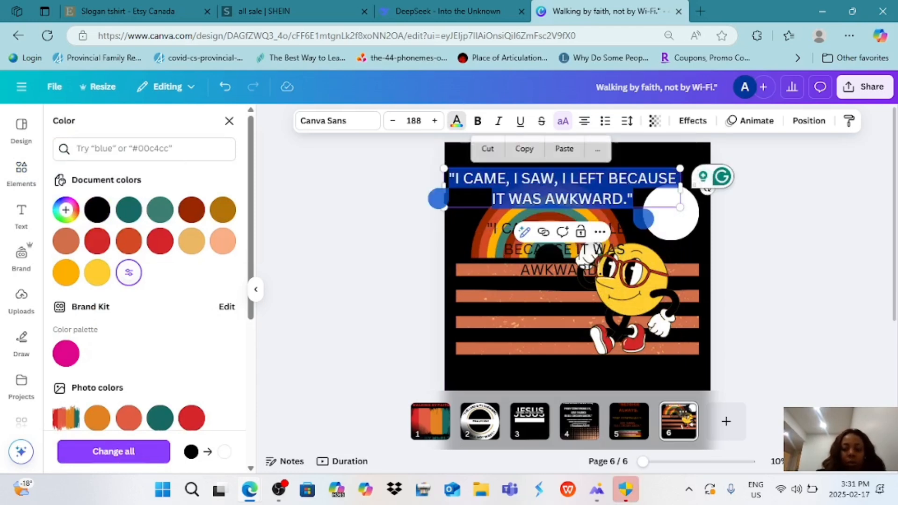
{"action": "left_click", "coordinate": [633, 199]}
{"action": "key", "text": "BackSpace"}
{"action": "key", "text": "BackSpace"}
{"action": "key", "text": "BackSpace"}
{"action": "key", "text": "BackSpace"}
{"action": "key", "text": "BackSpace"}
{"action": "key", "text": "BackSpace"}
{"action": "key", "text": "BackSpace"}
{"action": "key", "text": "BackSpace"}
{"action": "key", "text": "BackSpace"}
{"action": "key", "text": "BackSpace"}
{"action": "key", "text": "BackSpace"}
{"action": "key", "text": "BackSpace"}
{"action": "key", "text": "BackSpace"}
{"action": "key", "text": "BackSpace"}
{"action": "key", "text": "BackSpace"}
{"action": "key", "text": "BackSpace"}
{"action": "key", "text": "BackSpace"}
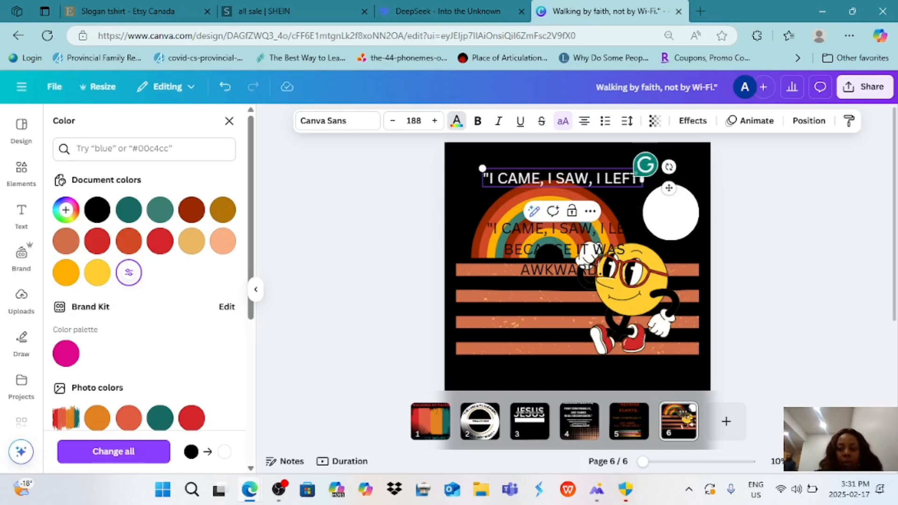
Move the black slogan copy down over the lower stripes and color it red.
{"action": "left_click", "coordinate": [556, 248]}
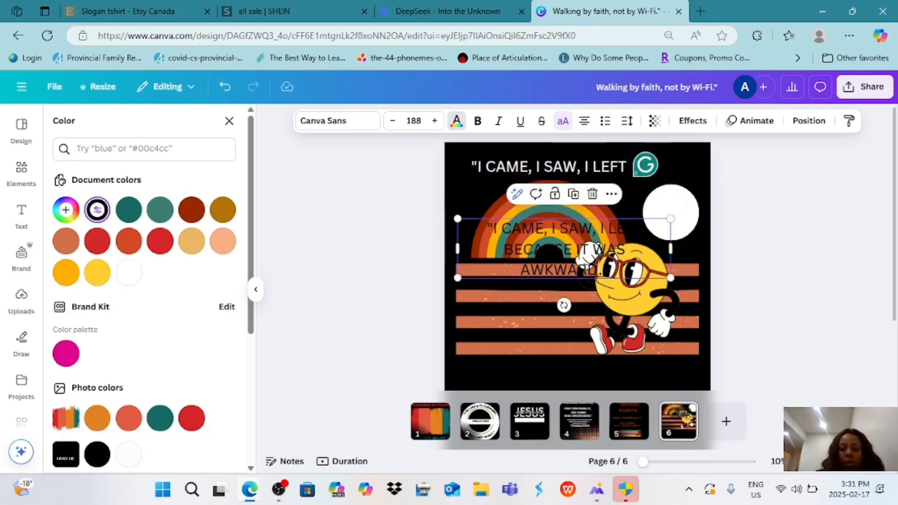
{"action": "left_click", "coordinate": [21, 173]}
{"action": "left_click", "coordinate": [457, 121]}
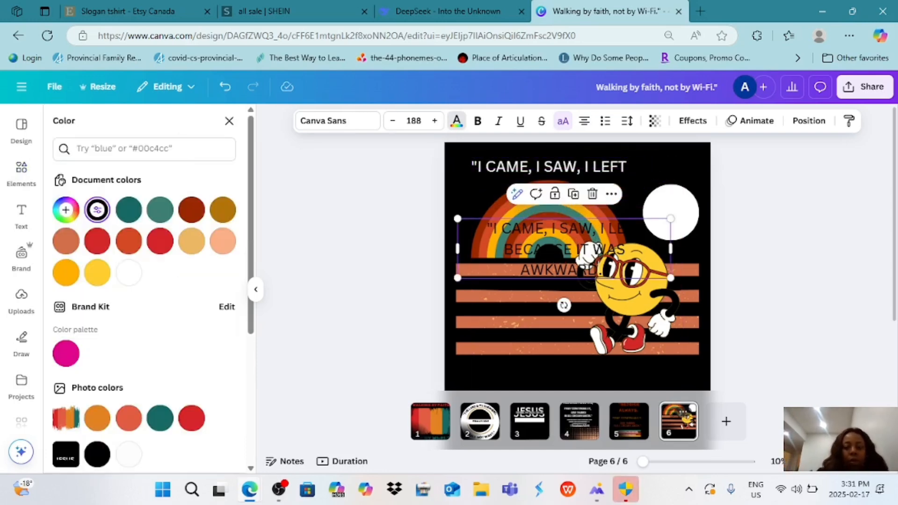
{"action": "left_click", "coordinate": [457, 121]}
{"action": "left_click_drag", "start_coordinate": [564, 249], "coordinate": [518, 331]}
{"action": "left_click", "coordinate": [457, 120]}
{"action": "left_click", "coordinate": [191, 240]}
{"action": "left_click", "coordinate": [97, 241]}
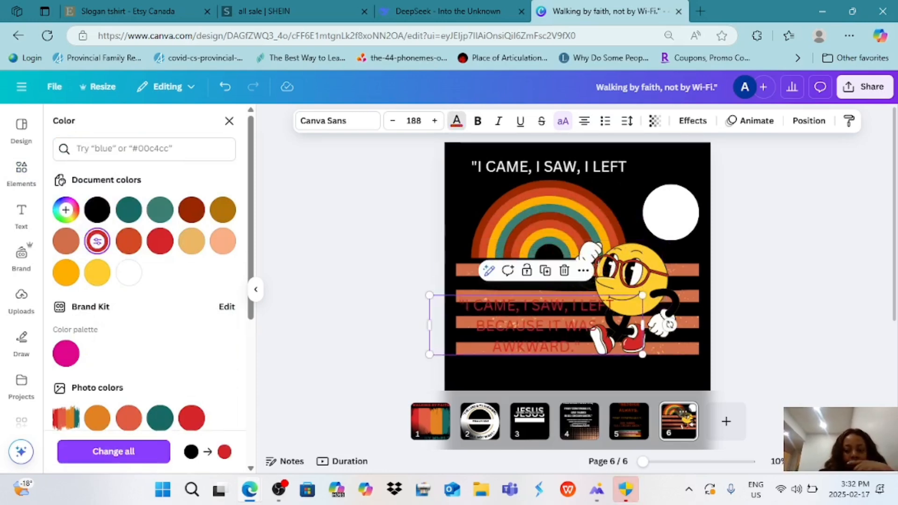
Shorten the red text to BECAUSE IT WAS AWKWARD." and widen it into a single line below the stripes.
{"action": "left_click", "coordinate": [608, 308]}
{"action": "left_click", "coordinate": [614, 307]}
{"action": "key", "text": "BackSpace"}
{"action": "key", "text": "BackSpace"}
{"action": "key", "text": "BackSpace"}
{"action": "key", "text": "BackSpace"}
{"action": "key", "text": "BackSpace"}
{"action": "key", "text": "BackSpace"}
{"action": "key", "text": "BackSpace"}
{"action": "key", "text": "BackSpace"}
{"action": "key", "text": "BackSpace"}
{"action": "key", "text": "BackSpace"}
{"action": "key", "text": "BackSpace"}
{"action": "key", "text": "BackSpace"}
{"action": "key", "text": "BackSpace"}
{"action": "key", "text": "BackSpace"}
{"action": "key", "text": "BackSpace"}
{"action": "key", "text": "BackSpace"}
{"action": "key", "text": "BackSpace"}
{"action": "key", "text": "BackSpace"}
{"action": "key", "text": "BackSpace"}
{"action": "key", "text": "BackSpace"}
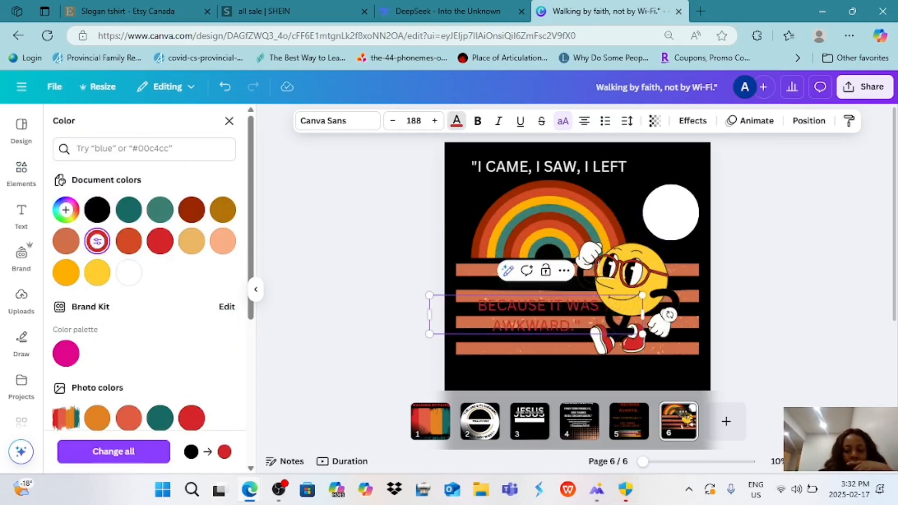
{"action": "left_click_drag", "start_coordinate": [643, 314], "coordinate": [730, 379]}
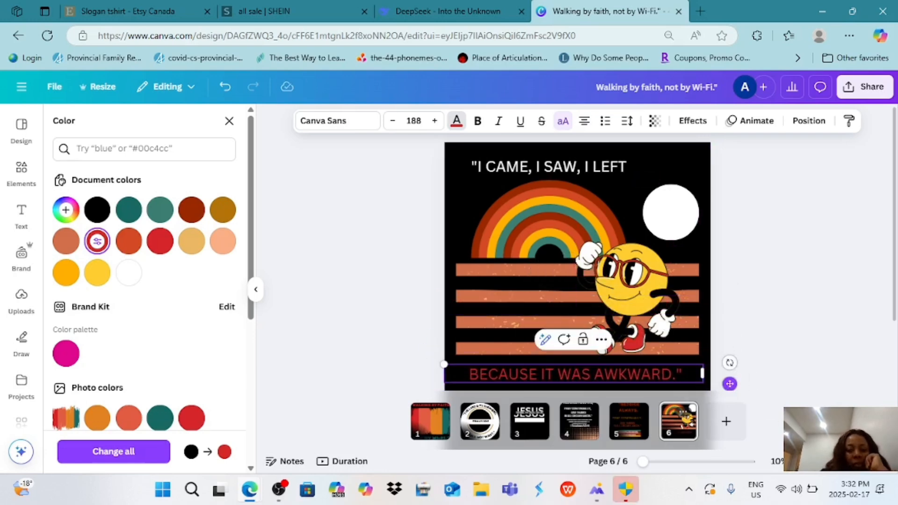
Set the red bottom line in Rubik Dirt, and enlarge the white top line to 224 in Fredoka.
{"action": "left_click", "coordinate": [323, 121]}
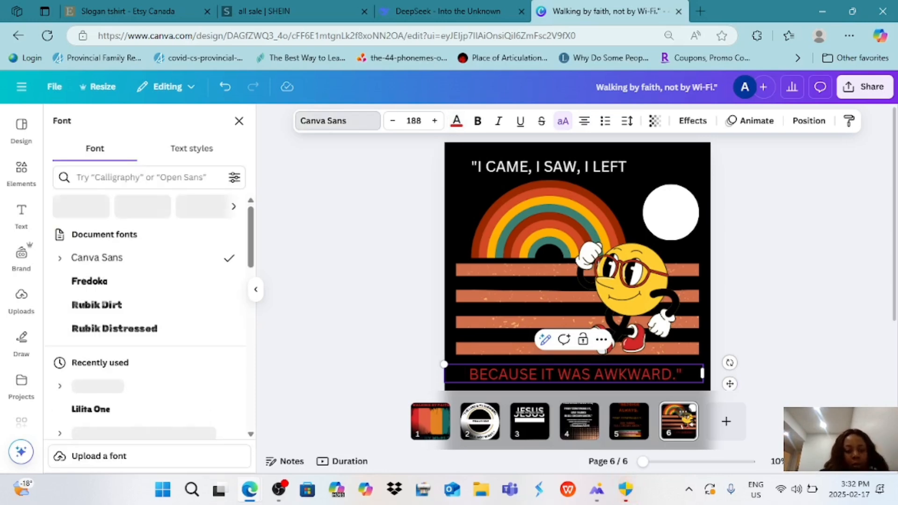
{"action": "left_click", "coordinate": [96, 305]}
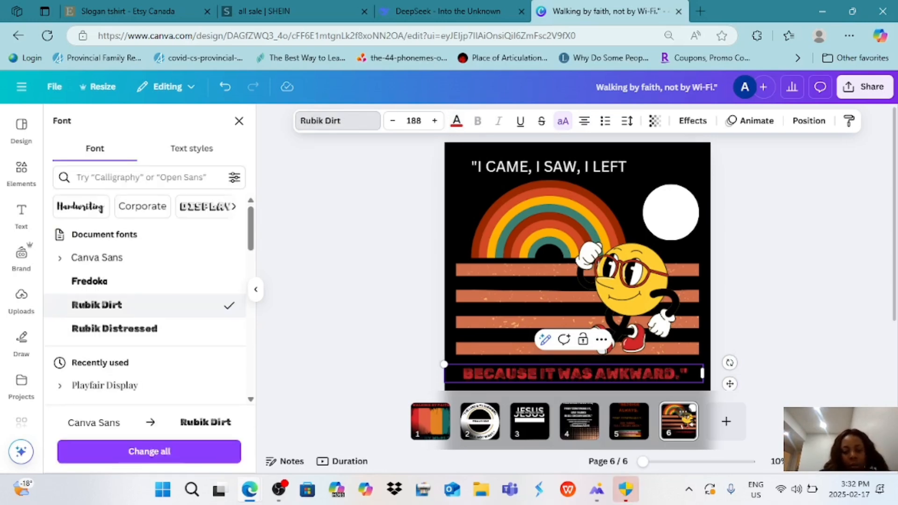
{"action": "left_click", "coordinate": [561, 167]}
{"action": "left_click_drag", "start_coordinate": [657, 176], "coordinate": [681, 177]}
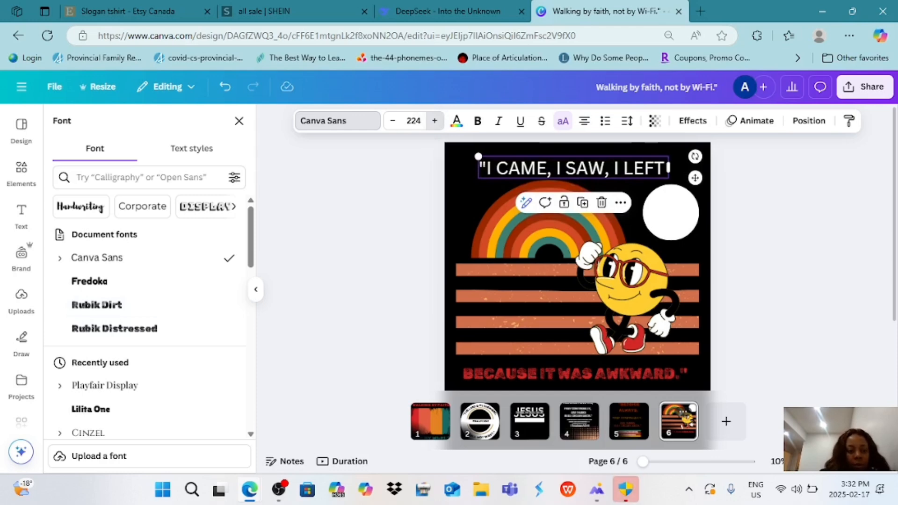
{"action": "left_click", "coordinate": [89, 281]}
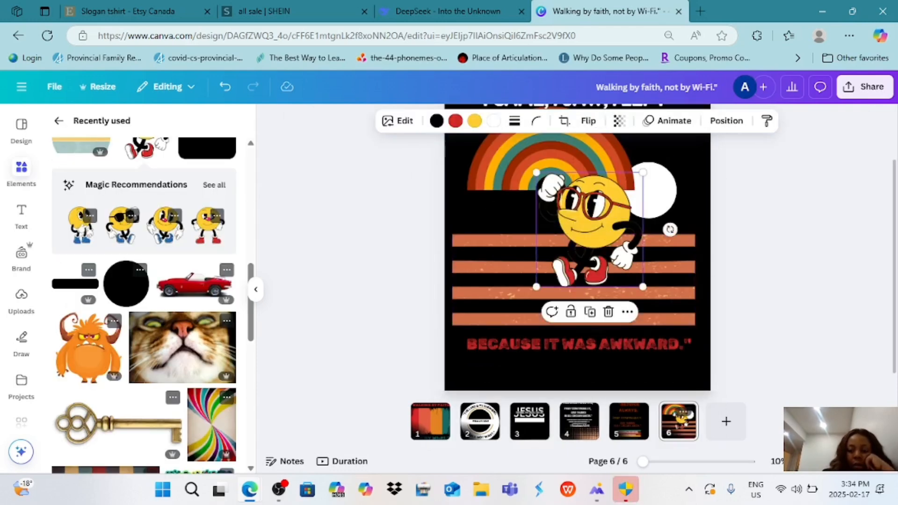
Lower the smiley, white circle and rainbow toward the stripes, enlarging the rainbow slightly and shifting the circle to the right.
{"action": "left_click_drag", "start_coordinate": [678, 328], "coordinate": [655, 316]}
{"action": "left_click_drag", "start_coordinate": [659, 191], "coordinate": [662, 212]}
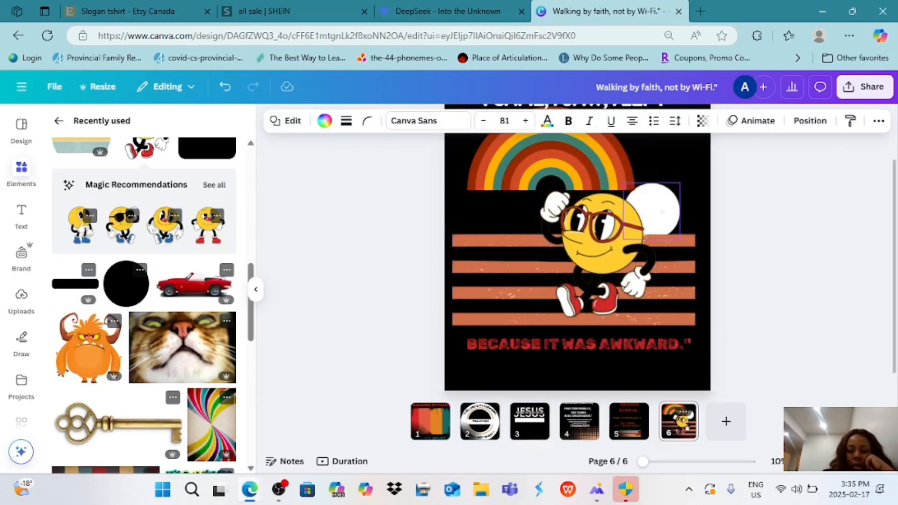
{"action": "left_click_drag", "start_coordinate": [557, 160], "coordinate": [566, 183]}
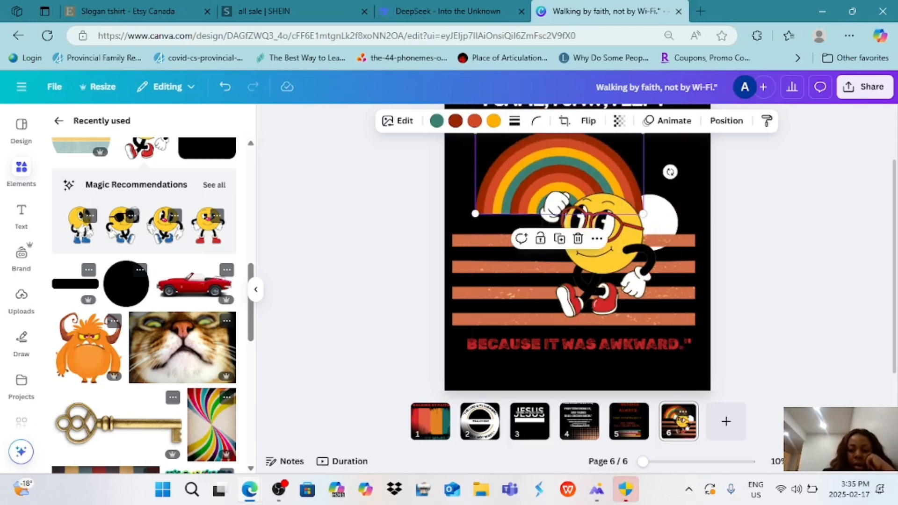
{"action": "left_click_drag", "start_coordinate": [475, 213], "coordinate": [466, 218]}
{"action": "left_click", "coordinate": [664, 218]}
{"action": "left_click_drag", "start_coordinate": [678, 223], "coordinate": [689, 223]}
{"action": "left_click", "coordinate": [608, 173]}
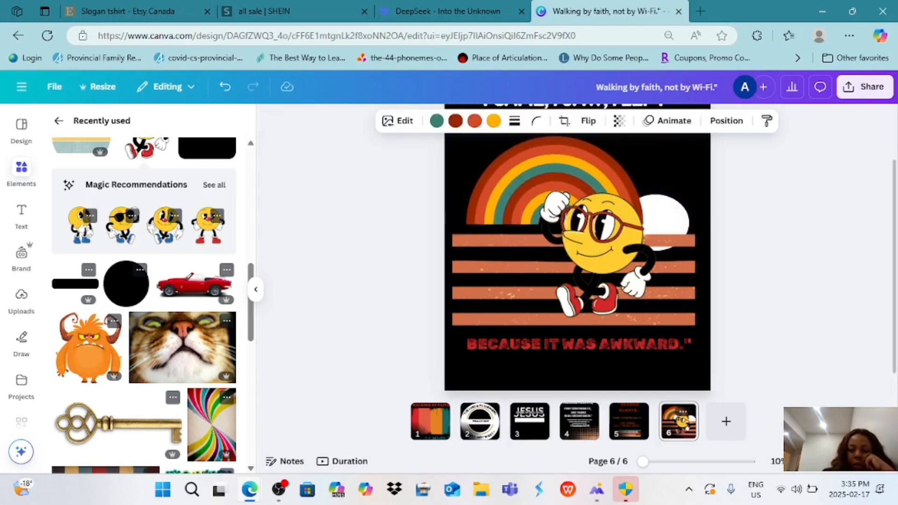
Set the white top line's font size to 248 and shift it right to center it above the rainbow.
{"action": "scroll", "coordinate": [578, 262], "scroll_direction": "up", "scroll_amount": 2}
{"action": "left_click", "coordinate": [574, 162]}
{"action": "left_click_drag", "start_coordinate": [677, 173], "coordinate": [655, 173]}
{"action": "left_click", "coordinate": [435, 121]}
{"action": "left_click", "coordinate": [435, 121]}
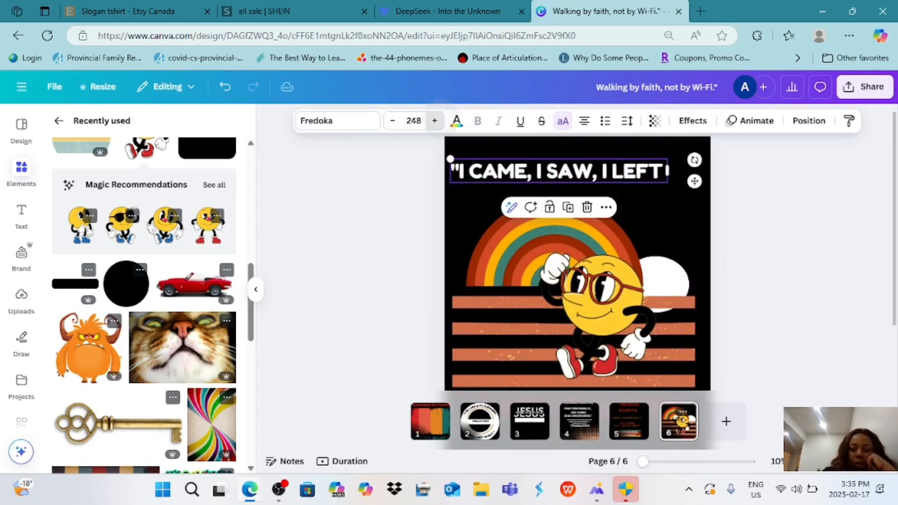
{"action": "left_click_drag", "start_coordinate": [697, 182], "coordinate": [711, 180]}
{"action": "left_click", "coordinate": [754, 188]}
Lower the white circle slightly so it sits partly behind the smiley and the top stripe.
{"action": "scroll", "coordinate": [777, 291], "scroll_direction": "down", "scroll_amount": 1}
{"action": "left_click", "coordinate": [678, 243]}
{"action": "left_click_drag", "start_coordinate": [689, 243], "coordinate": [676, 246]}
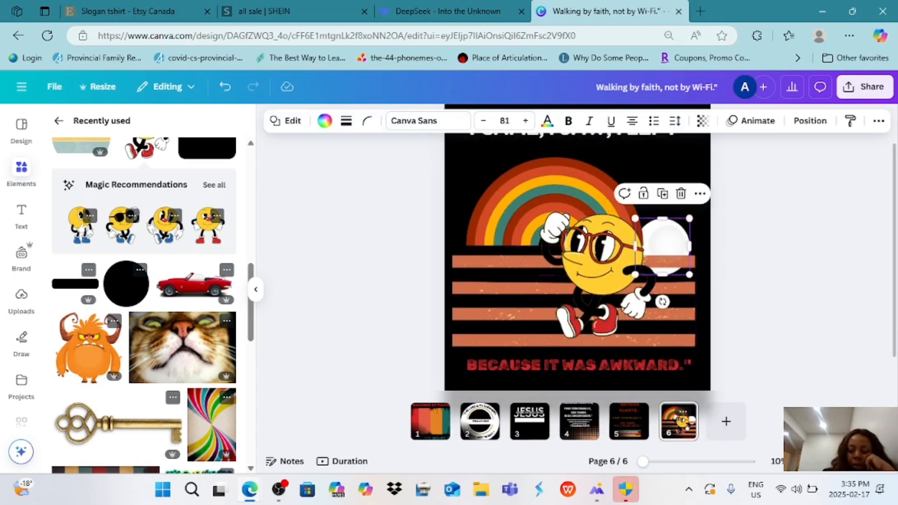
{"action": "left_click", "coordinate": [759, 265]}
Enlarge the rainbow a little more toward the white circle and nudge the smiley slightly down over the stripes.
{"action": "scroll", "coordinate": [762, 264], "scroll_direction": "down", "scroll_amount": 1}
{"action": "scroll", "coordinate": [763, 265], "scroll_direction": "up", "scroll_amount": 1}
{"action": "left_click", "coordinate": [599, 197]}
{"action": "left_click_drag", "start_coordinate": [645, 160], "coordinate": [657, 154]}
{"action": "left_click", "coordinate": [769, 246]}
{"action": "left_click", "coordinate": [608, 276]}
{"action": "left_click_drag", "start_coordinate": [608, 276], "coordinate": [609, 284]}
{"action": "left_click", "coordinate": [780, 299]}
{"action": "scroll", "coordinate": [779, 312], "scroll_direction": "up", "scroll_amount": 1}
{"action": "scroll", "coordinate": [780, 312], "scroll_direction": "down", "scroll_amount": 1}
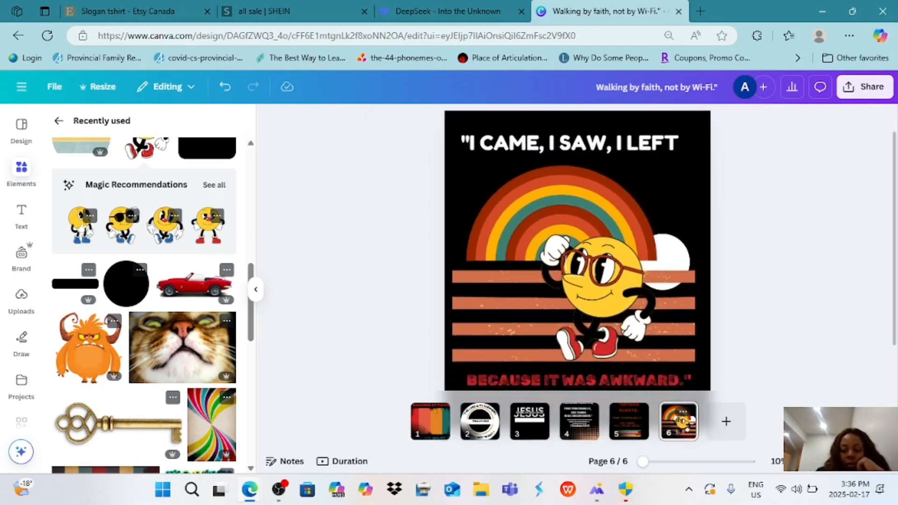
Add a new page, insert the red convertible car and crop its image frame at the upper and lower edges.
{"action": "left_click", "coordinate": [732, 422]}
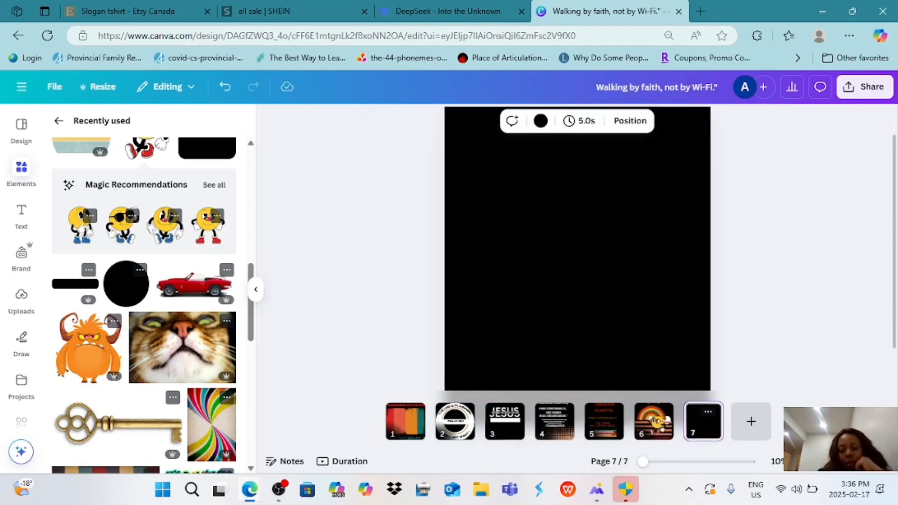
{"action": "left_click", "coordinate": [194, 284]}
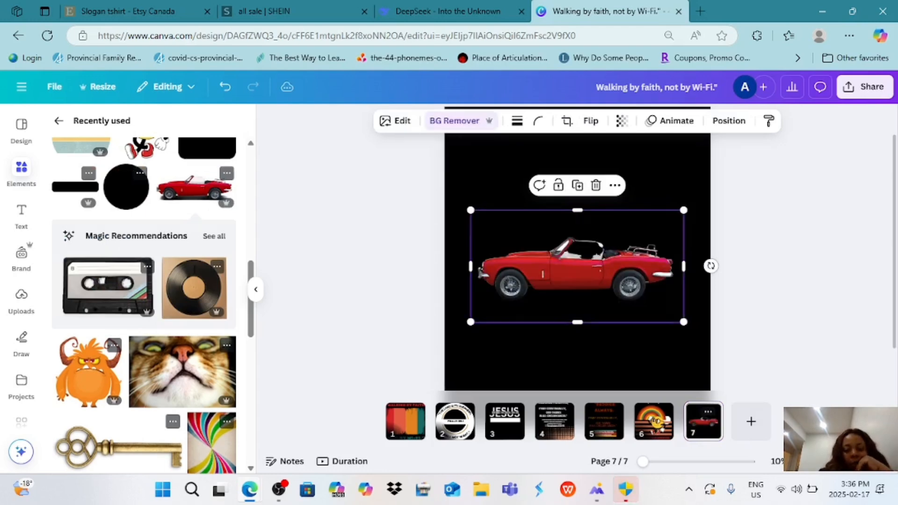
{"action": "left_click_drag", "start_coordinate": [577, 322], "coordinate": [578, 307]}
{"action": "left_click_drag", "start_coordinate": [577, 210], "coordinate": [577, 230]}
{"action": "left_click", "coordinate": [578, 180]}
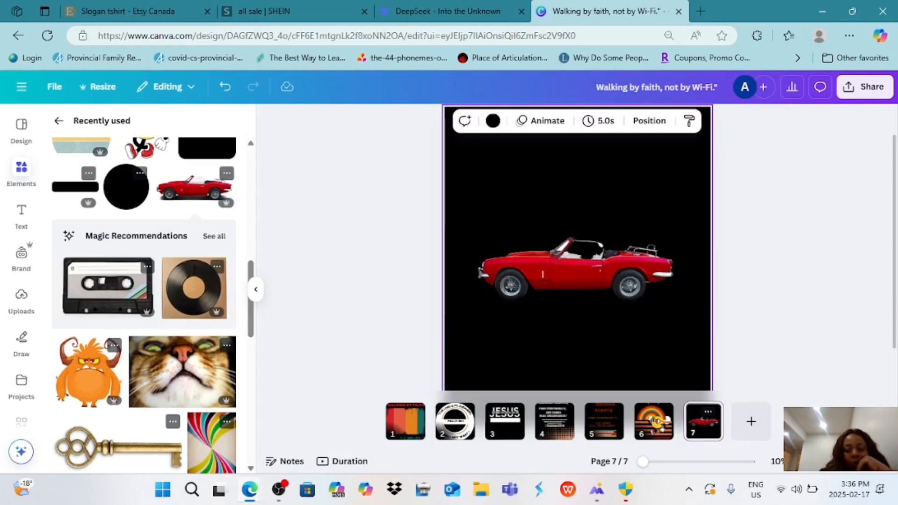
In the DeepSeek chat, copy the slogan "We're not weird, we're limited edition." and return to the Canva design.
{"action": "left_click", "coordinate": [448, 12]}
{"action": "scroll", "coordinate": [467, 243], "scroll_direction": "down", "scroll_amount": 1}
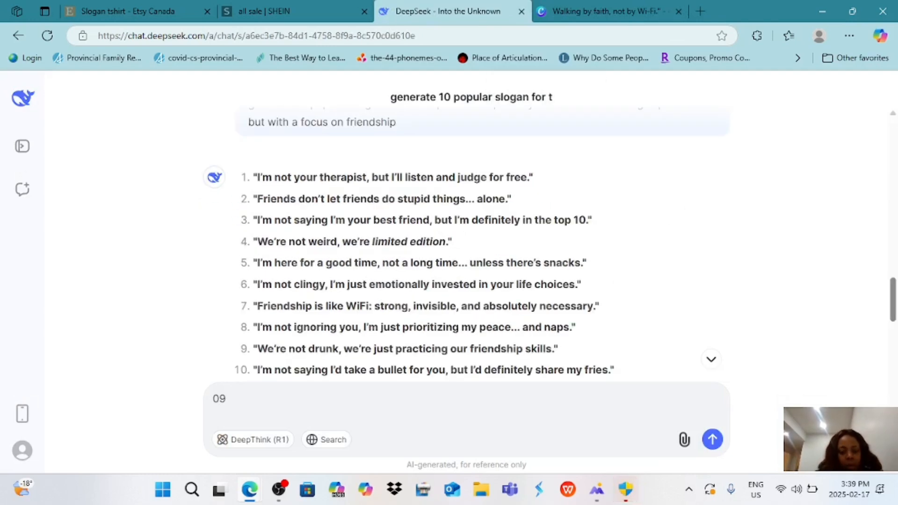
{"action": "double_click", "coordinate": [271, 241]}
{"action": "left_click_drag", "start_coordinate": [296, 262], "coordinate": [462, 262]}
{"action": "left_click_drag", "start_coordinate": [247, 262], "coordinate": [243, 262]}
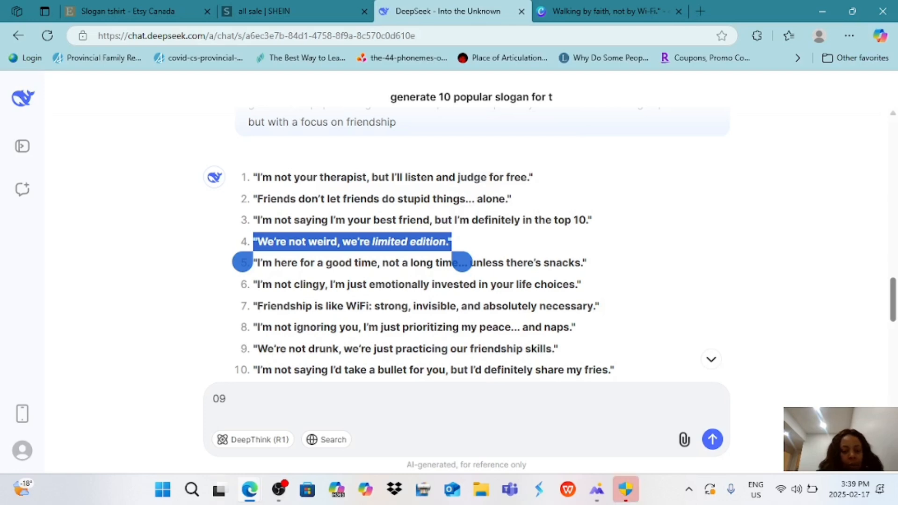
{"action": "scroll", "coordinate": [631, 284], "scroll_direction": "down", "scroll_amount": 1}
{"action": "left_click", "coordinate": [500, 185]}
{"action": "left_click", "coordinate": [610, 11]}
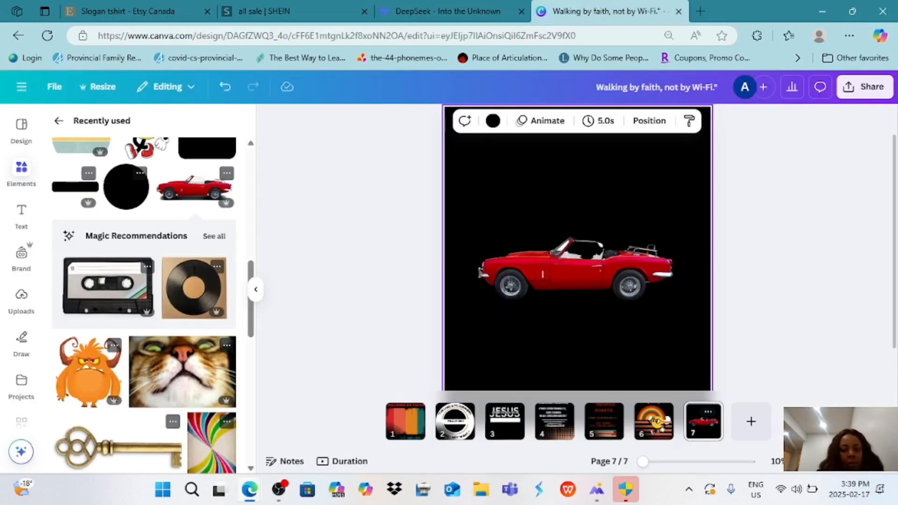
Paste two copies of the limited edition slogan onto the car page and move one below the car.
{"action": "type", "text": "\"WE’RE NOT WEIRD, WE’RE LIMITED EDITION.\""}
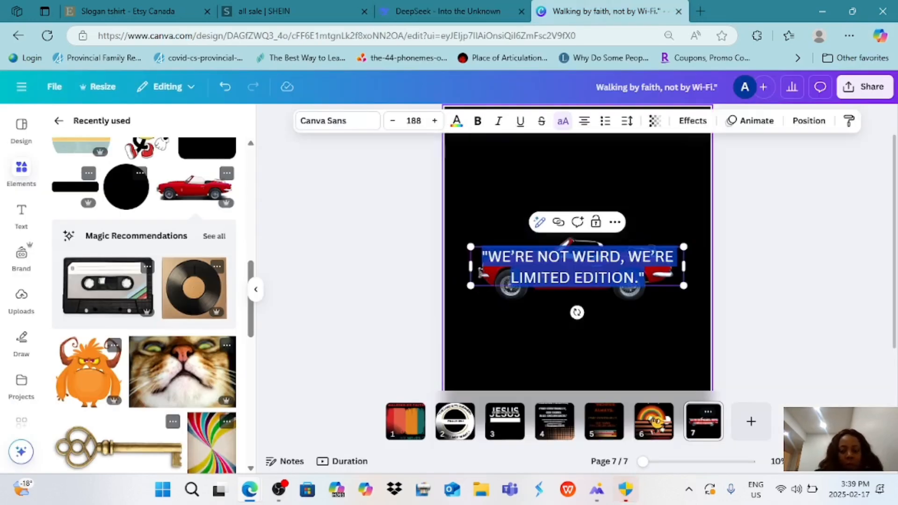
{"action": "left_click", "coordinate": [578, 356]}
{"action": "left_click", "coordinate": [578, 266]}
{"action": "left_click_drag", "start_coordinate": [578, 267], "coordinate": [578, 327]}
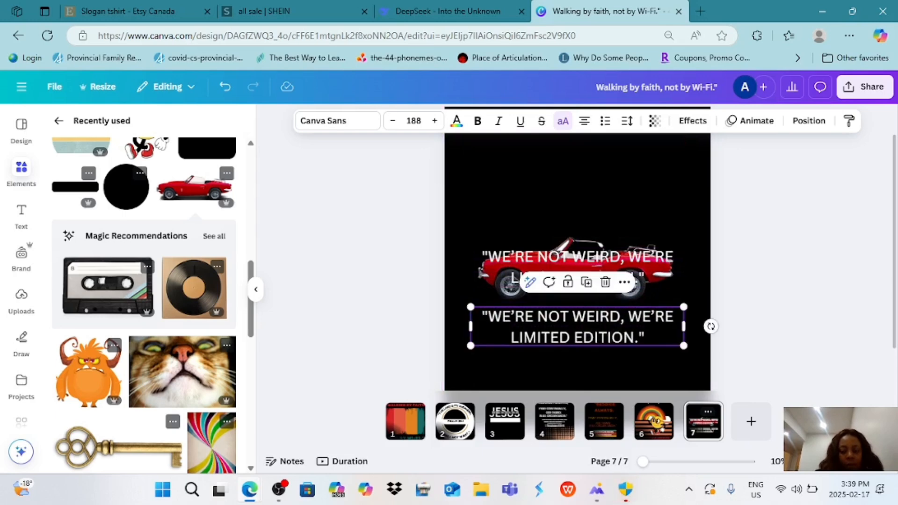
Trim the slogan copy below the car to read "WE'RE LIMITED EDITION.".
{"action": "left_click", "coordinate": [578, 326]}
{"action": "left_click", "coordinate": [593, 318]}
{"action": "key", "text": "BackSpace"}
{"action": "key", "text": "BackSpace"}
{"action": "key", "text": "BackSpace"}
{"action": "key", "text": "BackSpace"}
{"action": "key", "text": "BackSpace"}
{"action": "key", "text": "BackSpace"}
{"action": "key", "text": "BackSpace"}
{"action": "key", "text": "BackSpace"}
{"action": "key", "text": "BackSpace"}
{"action": "key", "text": "BackSpace"}
{"action": "key", "text": "BackSpace"}
{"action": "key", "text": "BackSpace"}
{"action": "key", "text": "BackSpace"}
{"action": "key", "text": "BackSpace"}
{"action": "key", "text": "BackSpace"}
{"action": "key", "text": "BackSpace"}
{"action": "key", "text": "BackSpace"}
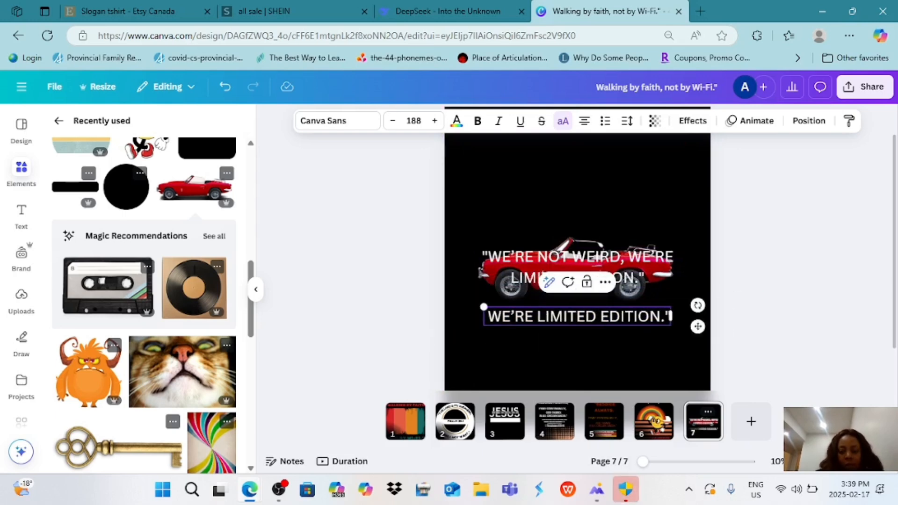
Trim the slogan copy over the car to read "WE'RE NOT WEIRD," with its opening quotation mark kept.
{"action": "left_click", "coordinate": [631, 267]}
{"action": "left_click", "coordinate": [631, 266]}
{"action": "left_click", "coordinate": [614, 278]}
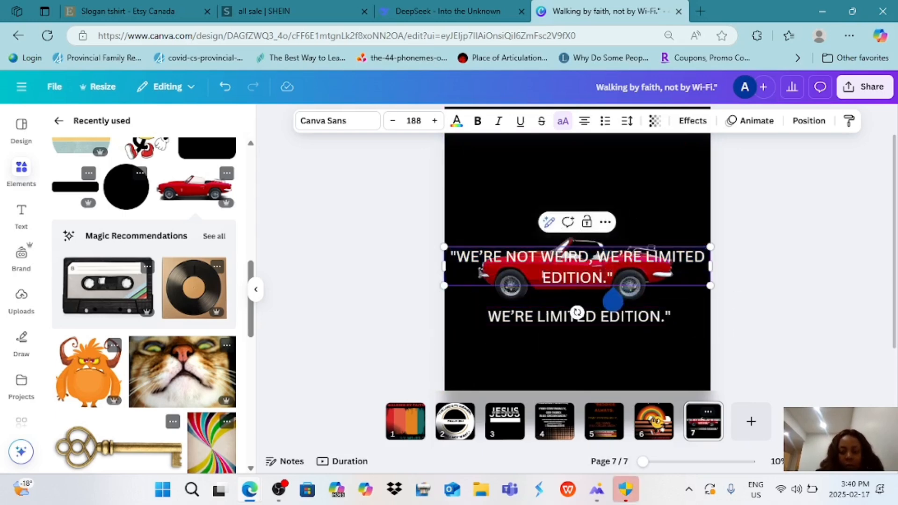
{"action": "key", "text": "BackSpace"}
{"action": "key", "text": "BackSpace"}
{"action": "key", "text": "BackSpace"}
{"action": "key", "text": "BackSpace"}
{"action": "key", "text": "BackSpace"}
{"action": "key", "text": "BackSpace"}
{"action": "key", "text": "BackSpace"}
{"action": "key", "text": "BackSpace"}
{"action": "key", "text": "BackSpace"}
{"action": "key", "text": "BackSpace"}
{"action": "key", "text": "BackSpace"}
{"action": "key", "text": "BackSpace"}
{"action": "key", "text": "BackSpace"}
{"action": "key", "text": "BackSpace"}
{"action": "key", "text": "BackSpace"}
{"action": "key", "text": "BackSpace"}
{"action": "key", "text": "BackSpace"}
{"action": "key", "text": "BackSpace"}
{"action": "key", "text": "BackSpace"}
{"action": "key", "text": "BackSpace"}
{"action": "key", "text": "BackSpace"}
{"action": "key", "text": "BackSpace"}
{"action": "key", "text": "BackSpace"}
{"action": "key", "text": "BackSpace"}
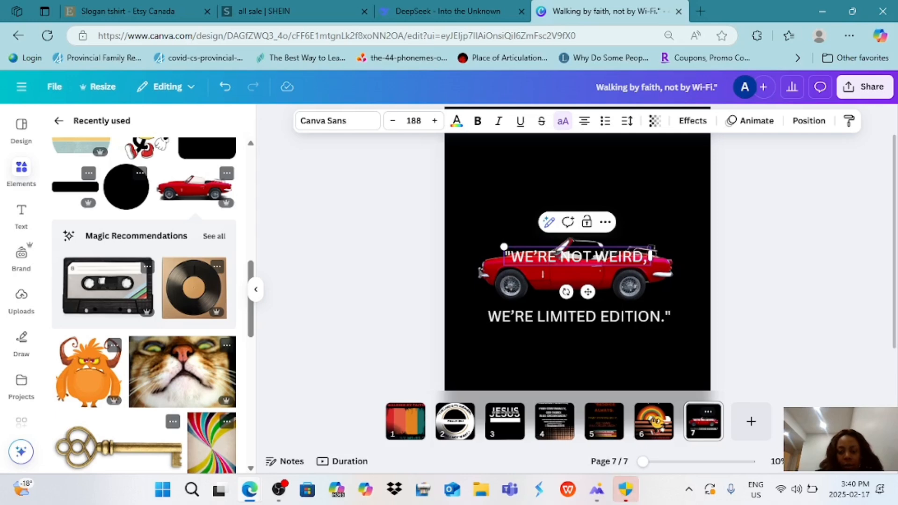
Move "WE'RE NOT WEIRD," above the car, enlarge it to size 291 and widen its box to fit one centred line.
{"action": "left_click_drag", "start_coordinate": [588, 292], "coordinate": [588, 205]}
{"action": "left_click_drag", "start_coordinate": [506, 160], "coordinate": [456, 155]}
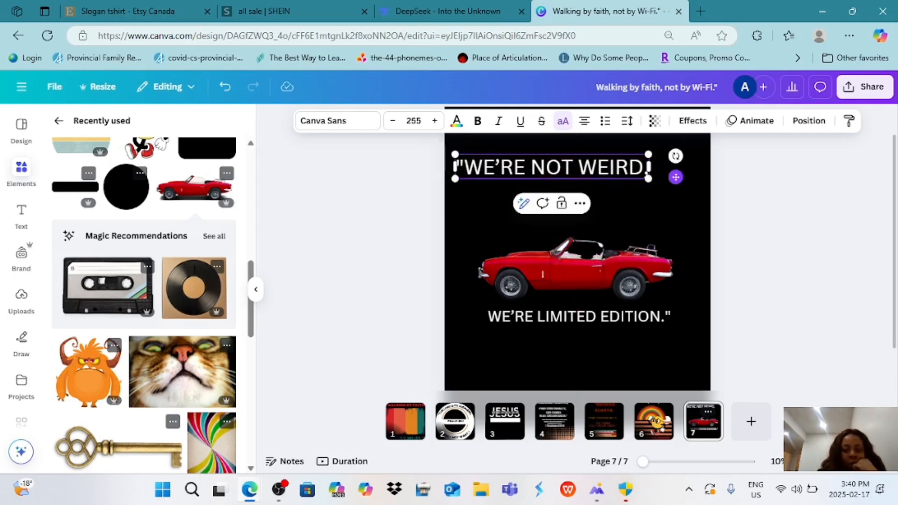
{"action": "left_click", "coordinate": [435, 121]}
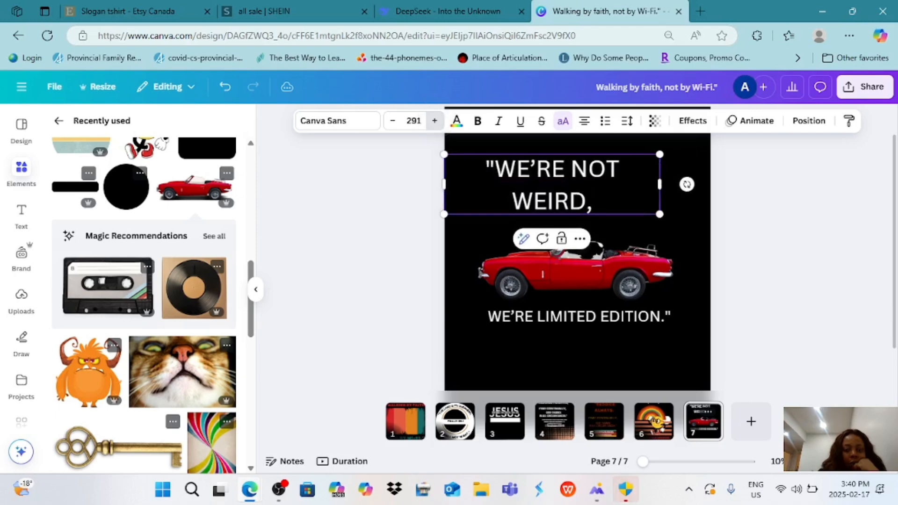
{"action": "left_click_drag", "start_coordinate": [659, 184], "coordinate": [684, 170]}
{"action": "scroll", "coordinate": [580, 195], "scroll_direction": "up", "scroll_amount": 1}
{"action": "left_click_drag", "start_coordinate": [580, 195], "coordinate": [585, 165]}
Move the red car slightly up, enlarge it and centre it horizontally on the page.
{"action": "left_click", "coordinate": [578, 292]}
{"action": "left_click_drag", "start_coordinate": [577, 292], "coordinate": [578, 256]}
{"action": "left_click_drag", "start_coordinate": [684, 296], "coordinate": [711, 306]}
{"action": "left_click_drag", "start_coordinate": [594, 268], "coordinate": [581, 268]}
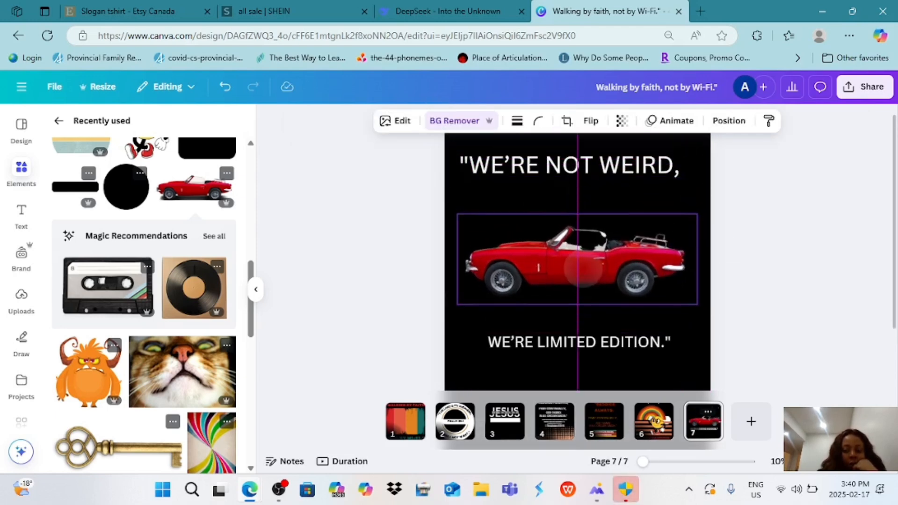
Enlarge "WE'RE LIMITED EDITION." to size 267 and centre it below the car.
{"action": "left_click", "coordinate": [581, 342]}
{"action": "left_click_drag", "start_coordinate": [483, 333], "coordinate": [436, 327]}
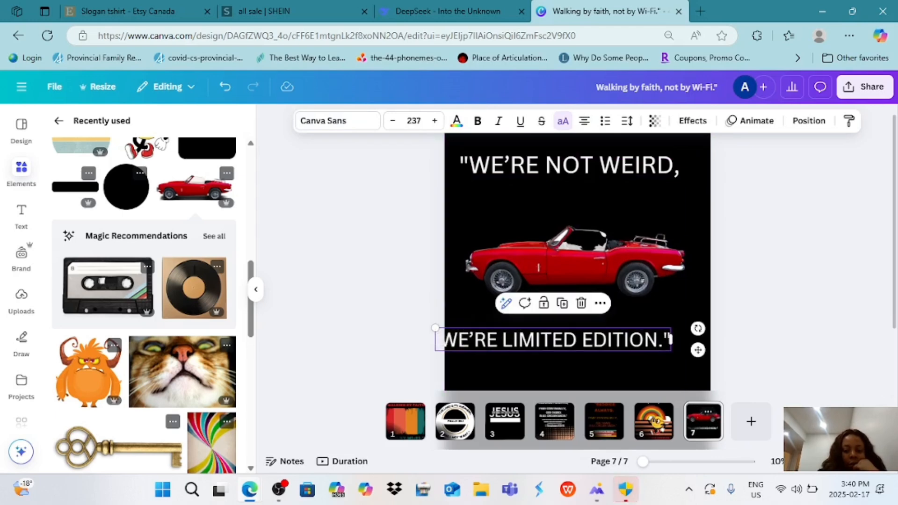
{"action": "left_click_drag", "start_coordinate": [553, 340], "coordinate": [575, 330]}
{"action": "left_click_drag", "start_coordinate": [692, 330], "coordinate": [693, 330]}
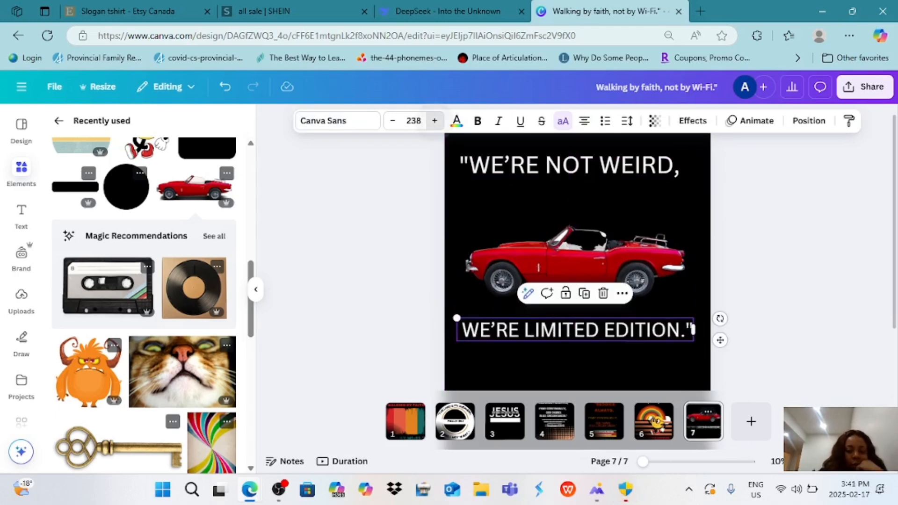
{"action": "left_click", "coordinate": [435, 121]}
{"action": "left_click", "coordinate": [746, 305]}
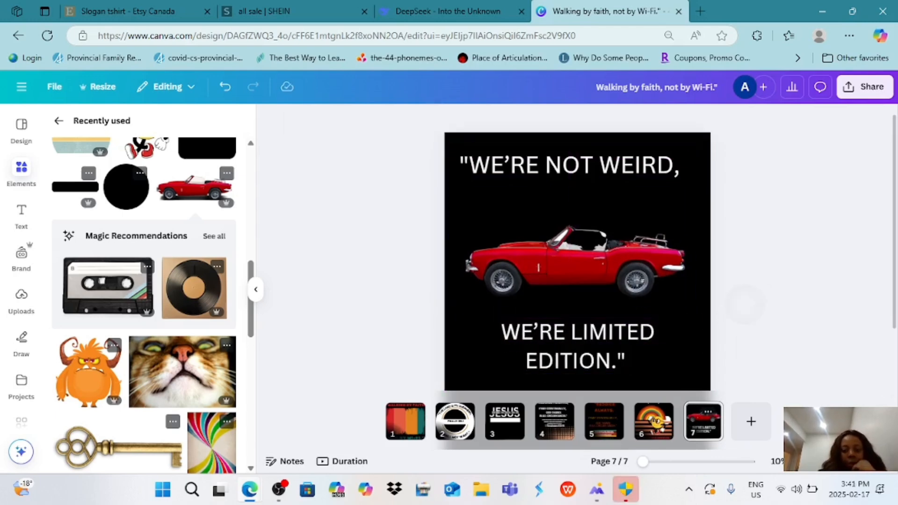
{"action": "scroll", "coordinate": [746, 305], "scroll_direction": "down", "scroll_amount": 1}
{"action": "left_click", "coordinate": [651, 341]}
{"action": "scroll", "coordinate": [780, 301], "scroll_direction": "up", "scroll_amount": 1}
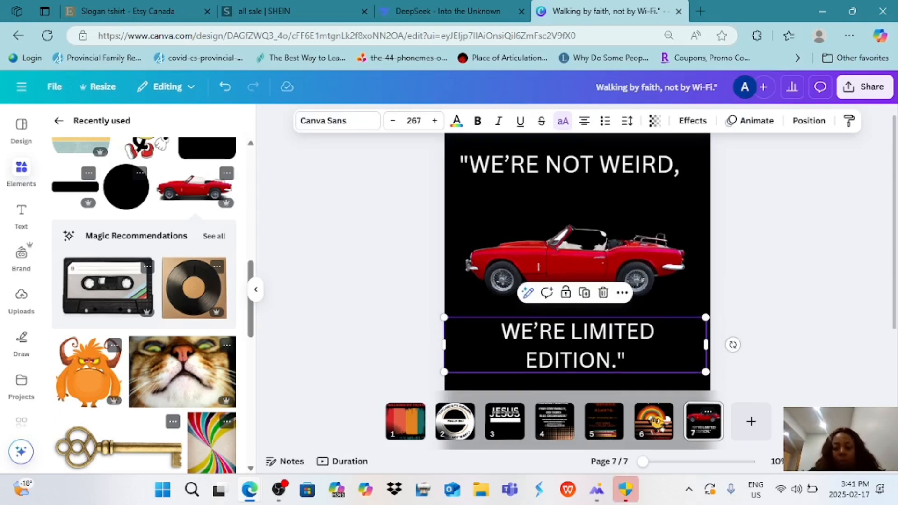
{"action": "scroll", "coordinate": [577, 262], "scroll_direction": "down", "scroll_amount": 2}
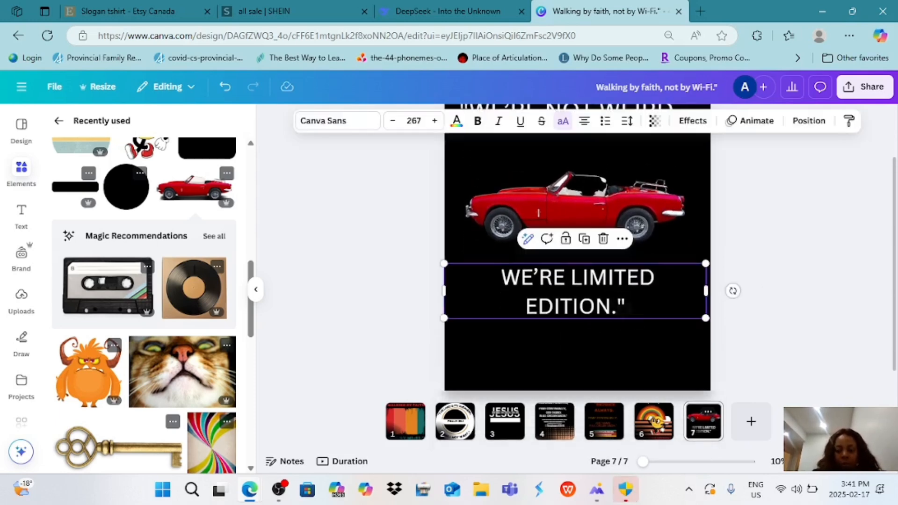
{"action": "left_click", "coordinate": [796, 273]}
{"action": "scroll", "coordinate": [772, 323], "scroll_direction": "up", "scroll_amount": 1}
{"action": "scroll", "coordinate": [772, 323], "scroll_direction": "down", "scroll_amount": 1}
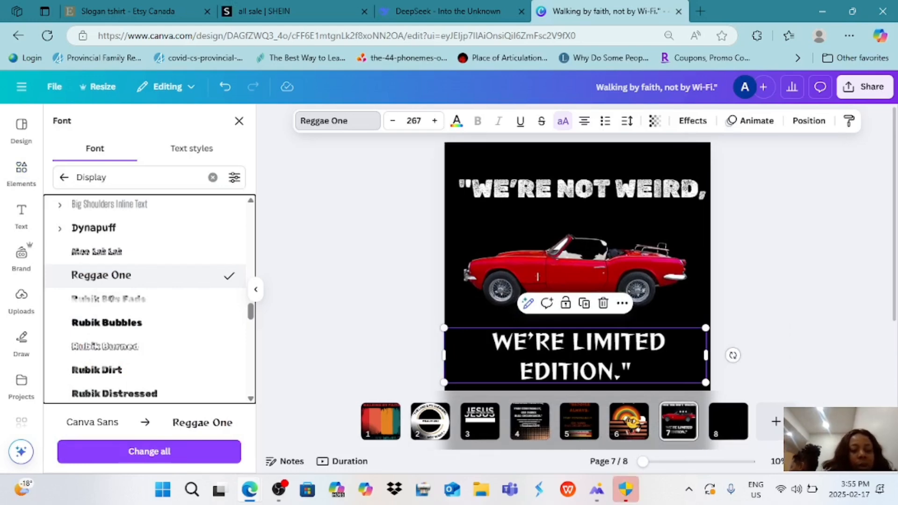
Try the Rubik 80s Fade and Reggae One fonts on the slogan line below the car.
{"action": "key", "text": "Down"}
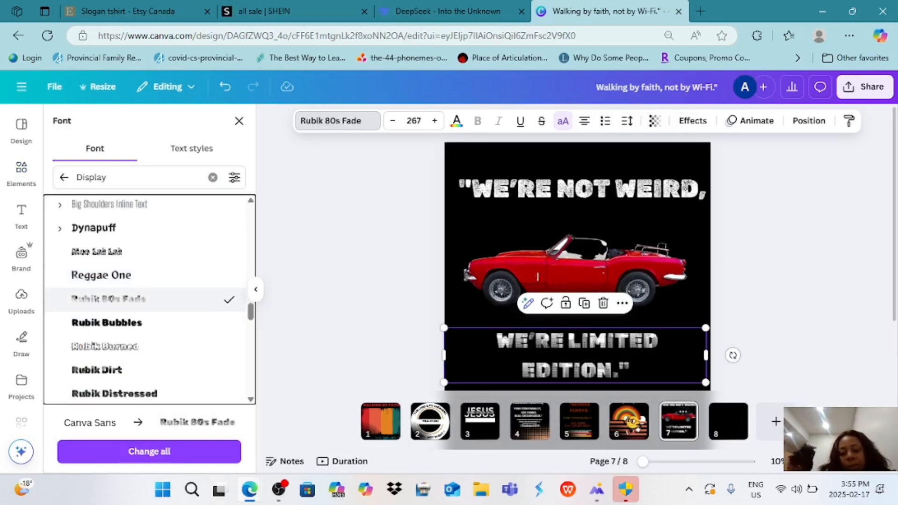
{"action": "key", "text": "Up"}
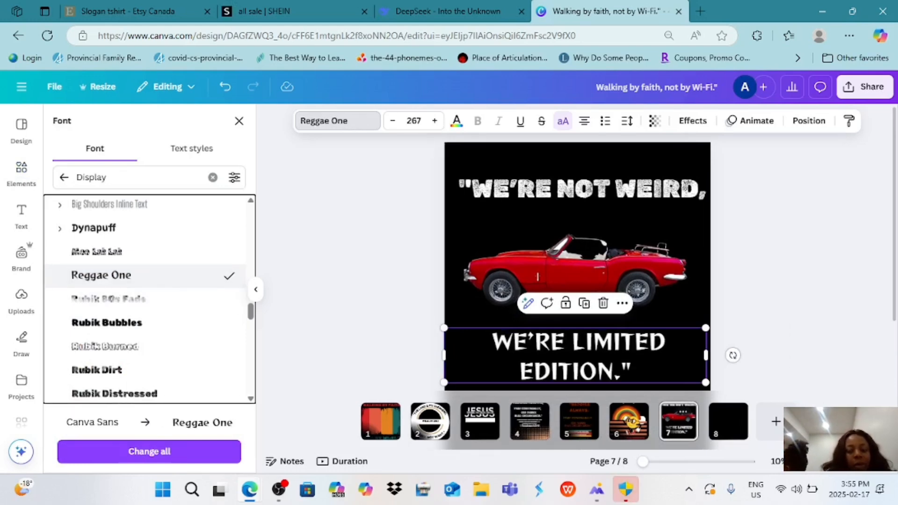
{"action": "key", "text": "Escape"}
{"action": "left_click", "coordinate": [803, 318]}
{"action": "left_click", "coordinate": [577, 356]}
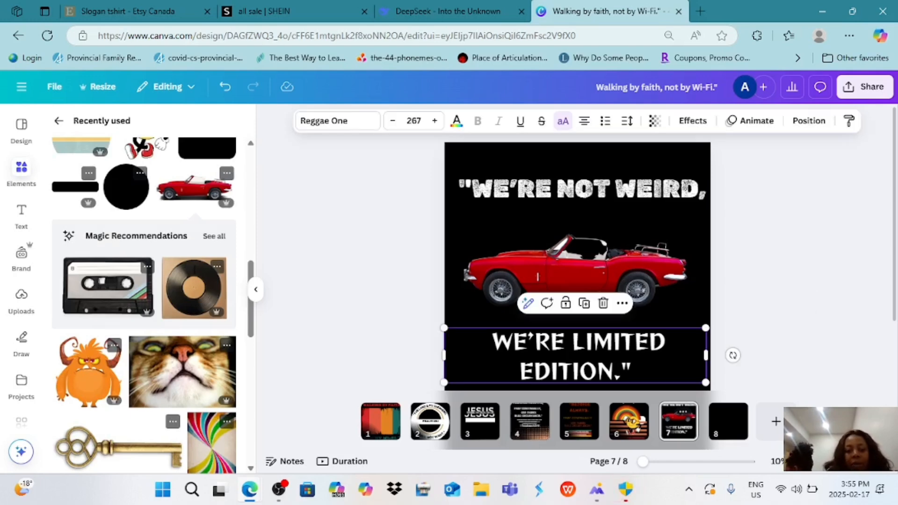
Try Rubik Bubbles on the slogan line below the car, and set its font to Rubik Dirt.
{"action": "left_click", "coordinate": [337, 120]}
{"action": "left_click", "coordinate": [106, 323]}
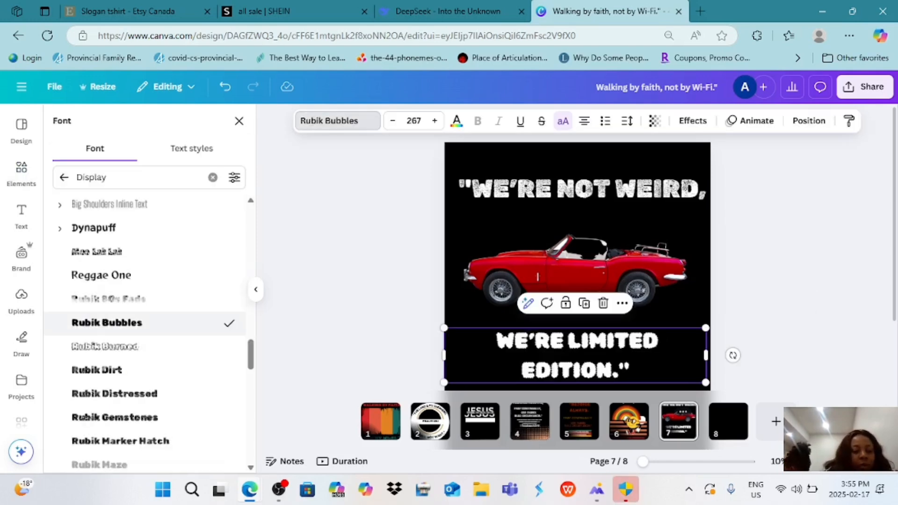
{"action": "left_click", "coordinate": [97, 371]}
{"action": "left_click", "coordinate": [800, 313]}
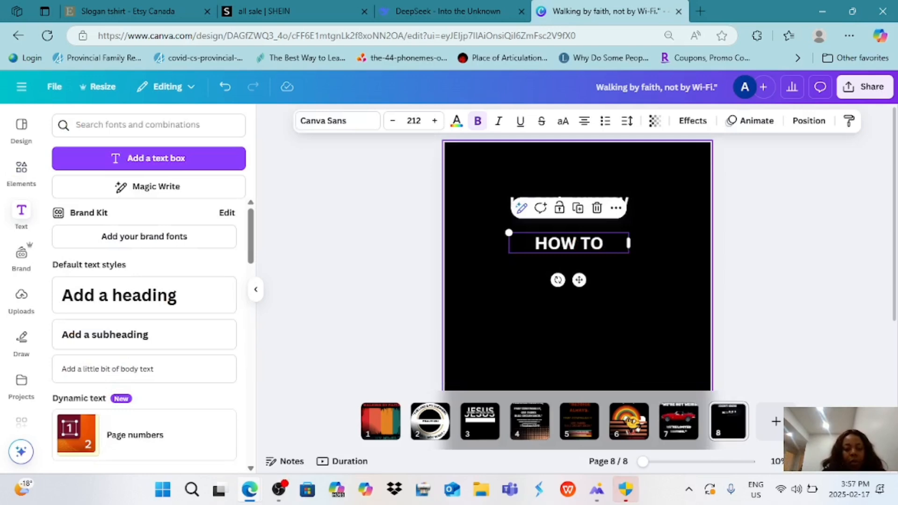
Add the heading "ACT MY AGE" on page 8 and move it up directly beneath "HOW TO".
{"action": "key", "text": "Escape"}
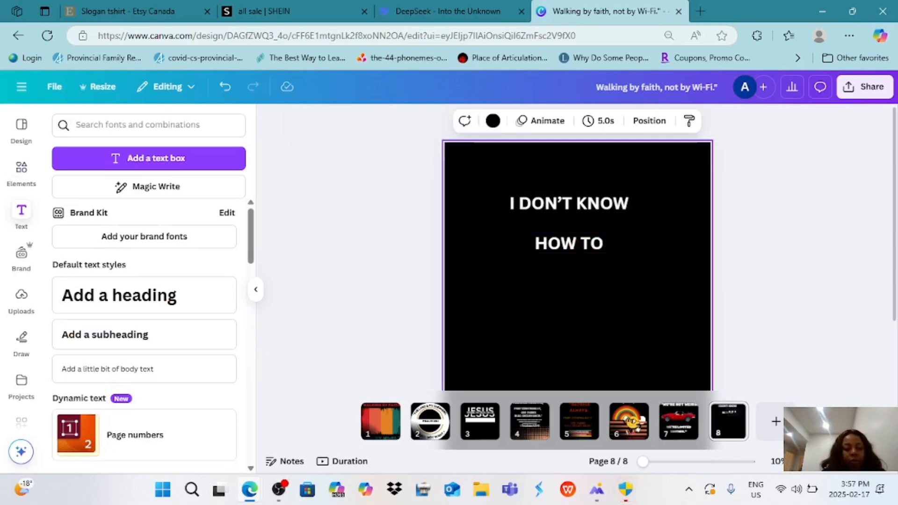
{"action": "type", "text": "tACT MY AG"}
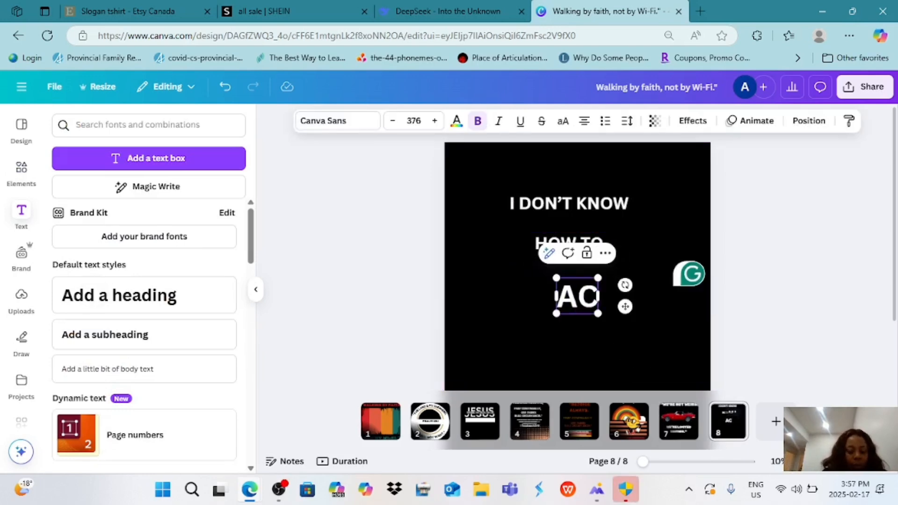
{"action": "type", "text": "E"}
{"action": "left_click_drag", "start_coordinate": [685, 306], "coordinate": [686, 281]}
Add a subheading reading "I'VE NEVER BEEN" beneath "ACT MY AGE".
{"action": "type", "text": "tI HAS"}
{"action": "key", "text": "BackSpace"}
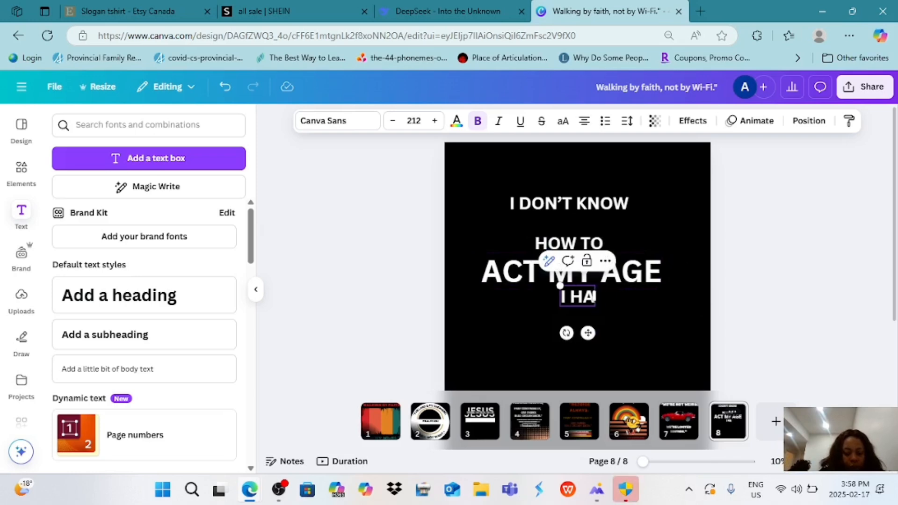
{"action": "type", "text": "VE"}
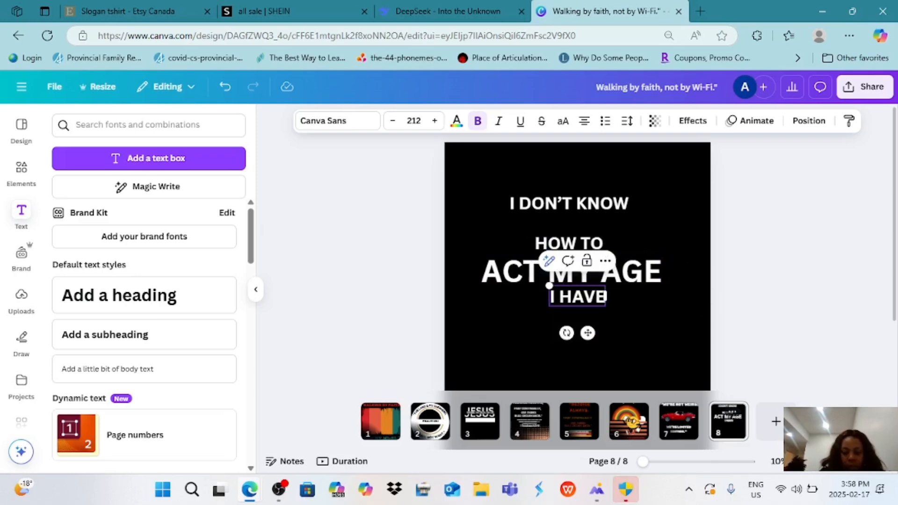
{"action": "key", "text": "BackSpace"}
{"action": "key", "text": "BackSpace"}
{"action": "key", "text": "BackSpace"}
{"action": "key", "text": "BackSpace"}
{"action": "key", "text": "BackSpace"}
{"action": "type", "text": "'VE NEVER"}
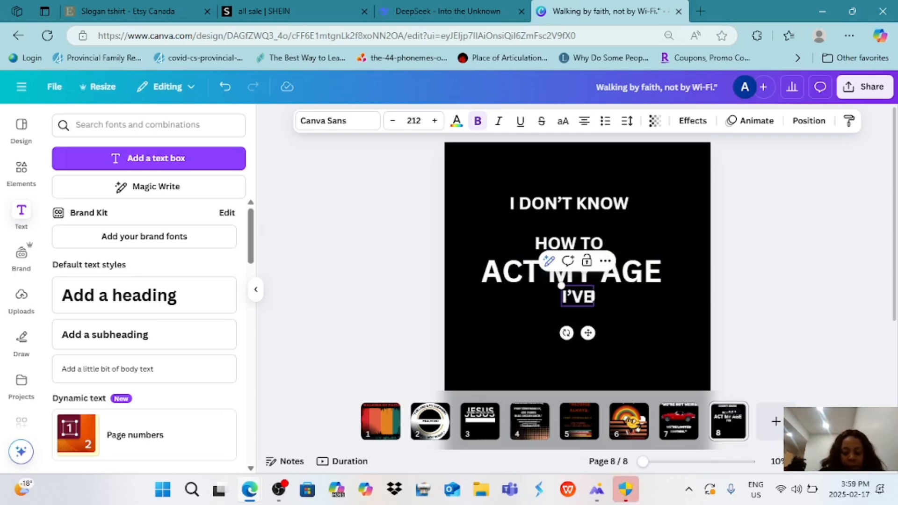
{"action": "type", "text": " BEEN"}
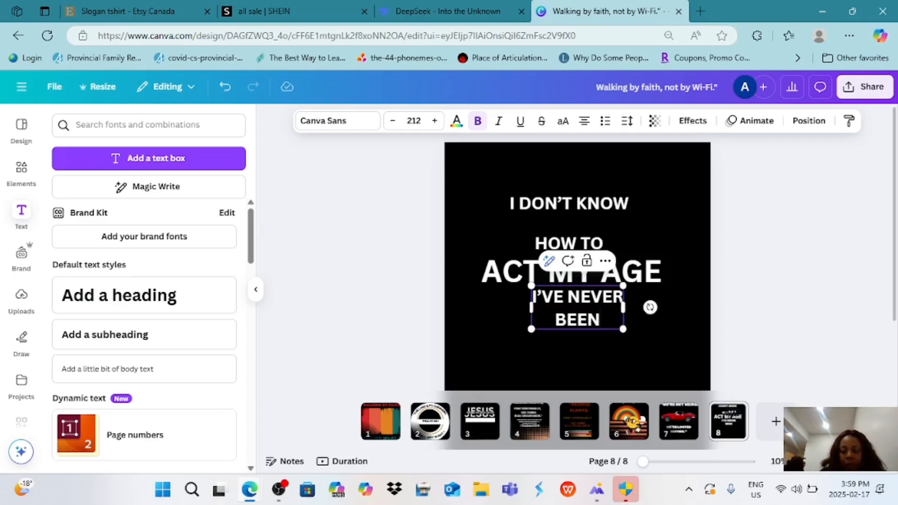
{"action": "left_click", "coordinate": [655, 349]}
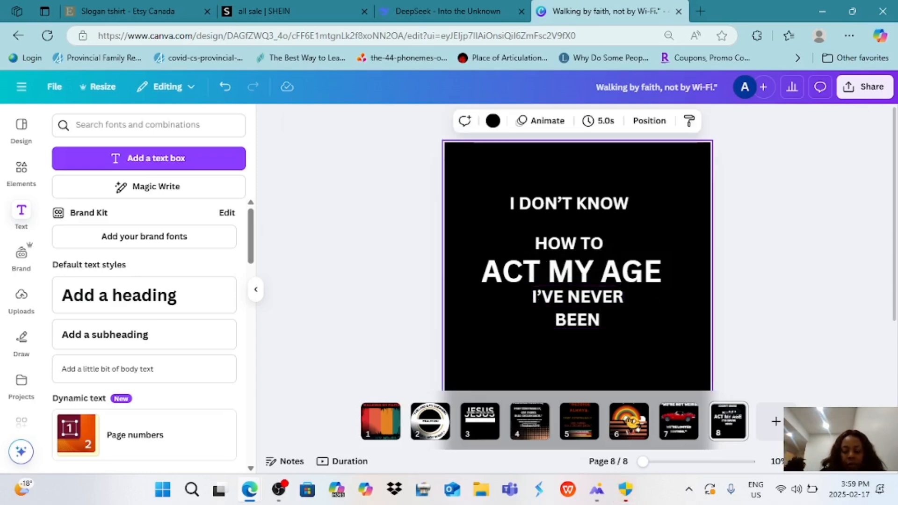
Add a subheading reading "THIS OLD BEFORE" and place it below "I'VE NEVER BEEN".
{"action": "left_click", "coordinate": [105, 335]}
{"action": "type", "text": "THIS"}
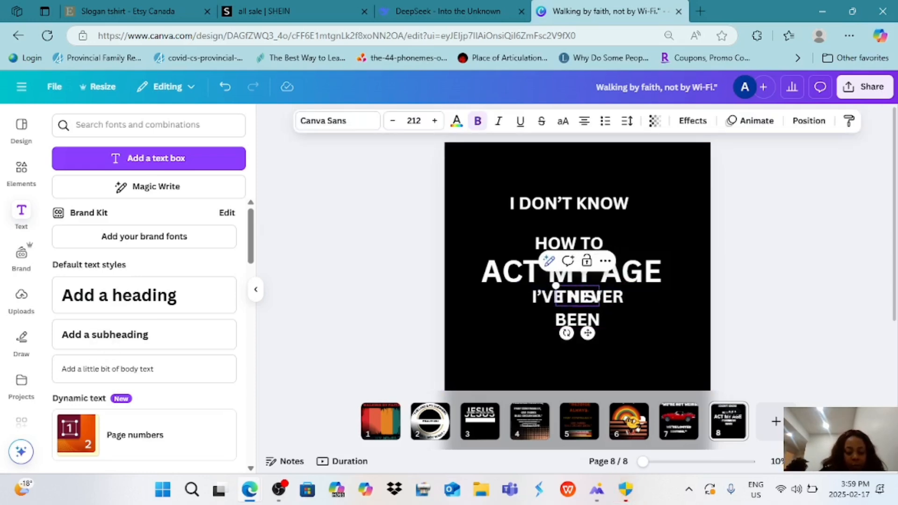
{"action": "type", "text": " OLD BEFORE"}
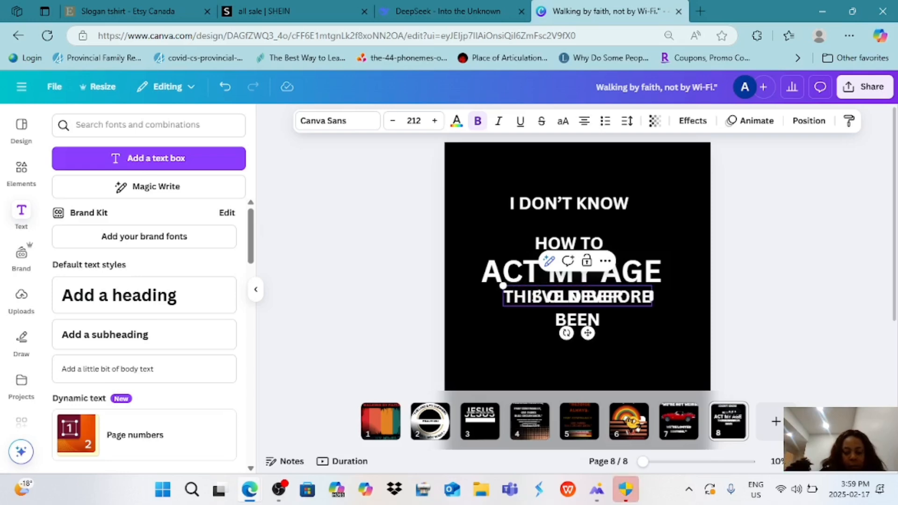
{"action": "left_click_drag", "start_coordinate": [588, 334], "coordinate": [588, 384]}
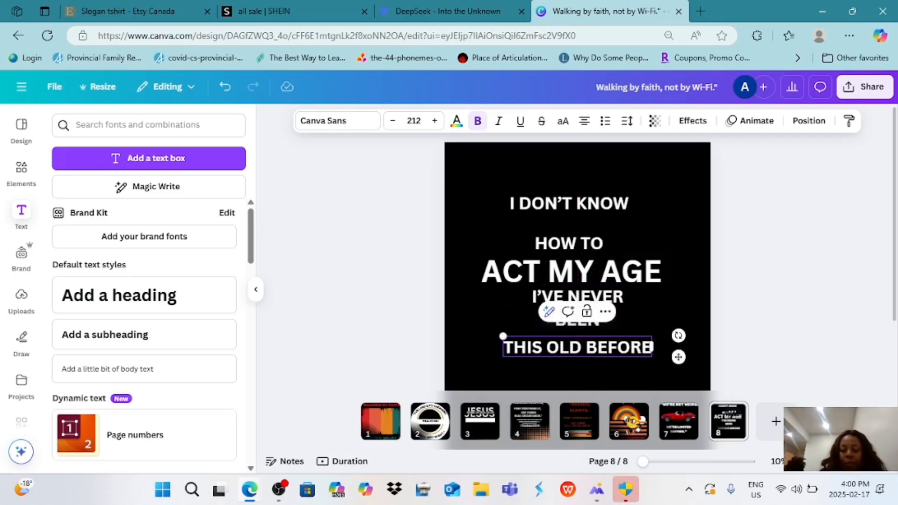
Try the Curve shape on "I DON'T KNOW", restore it to straight text and move the line higher on the page.
{"action": "left_click", "coordinate": [569, 203]}
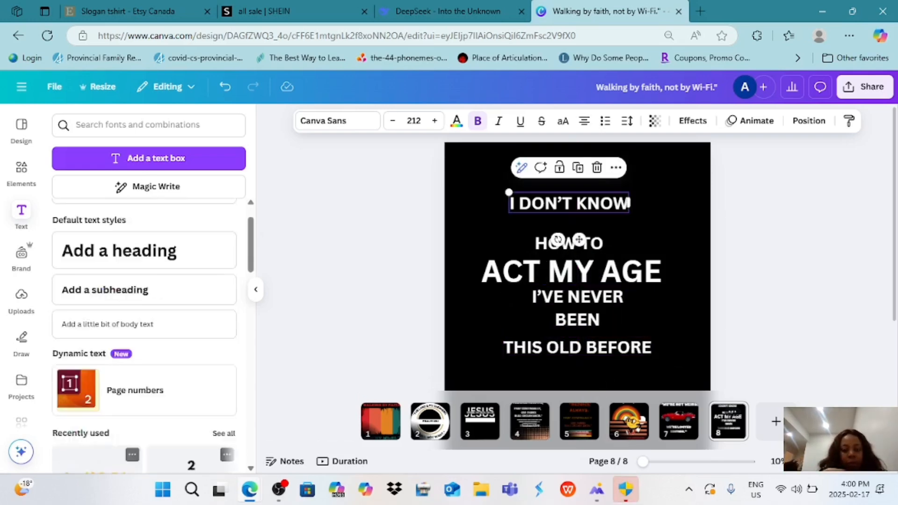
{"action": "left_click", "coordinate": [693, 121]}
{"action": "scroll", "coordinate": [144, 281], "scroll_direction": "down", "scroll_amount": 3}
{"action": "left_click", "coordinate": [144, 420]}
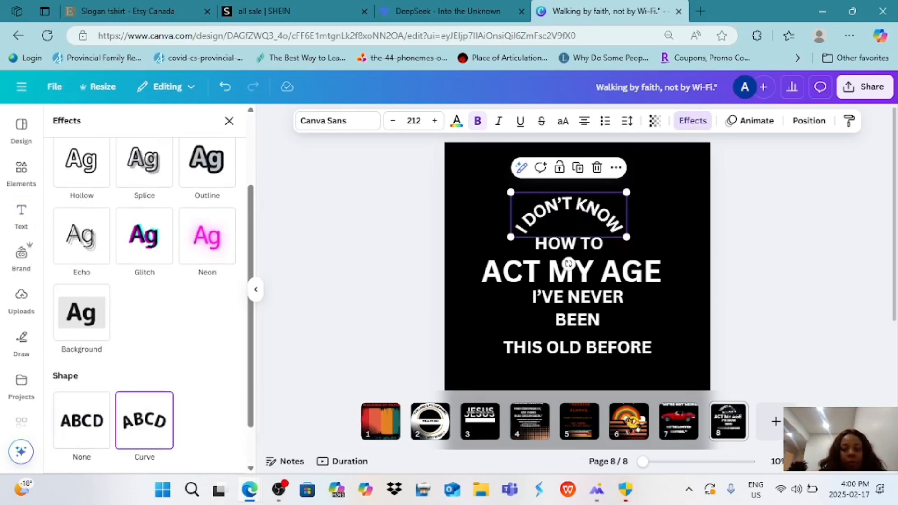
{"action": "left_click", "coordinate": [82, 420]}
{"action": "left_click_drag", "start_coordinate": [579, 238], "coordinate": [584, 214]}
{"action": "left_click", "coordinate": [625, 246]}
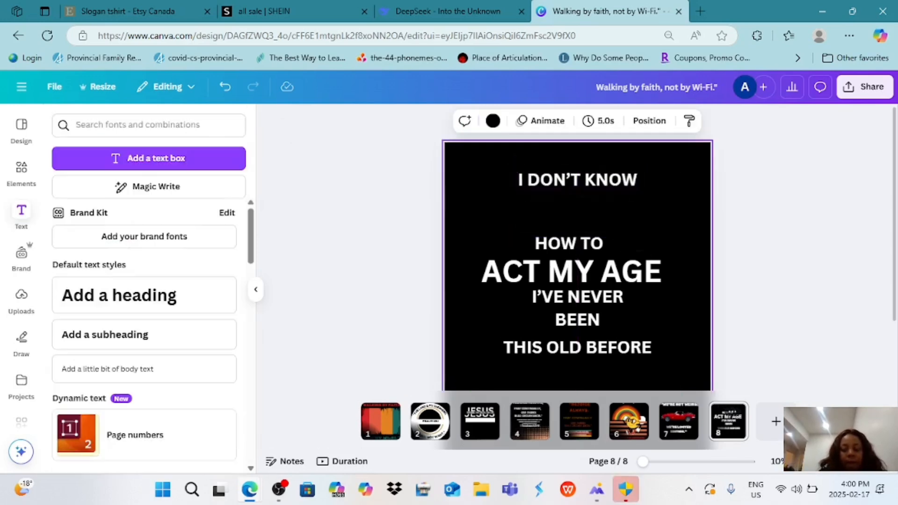
Add a line graphic from an elements search for "Line" beside "HOW TO" on page 9, colour it white and shorten it.
{"action": "left_click", "coordinate": [288, 11]}
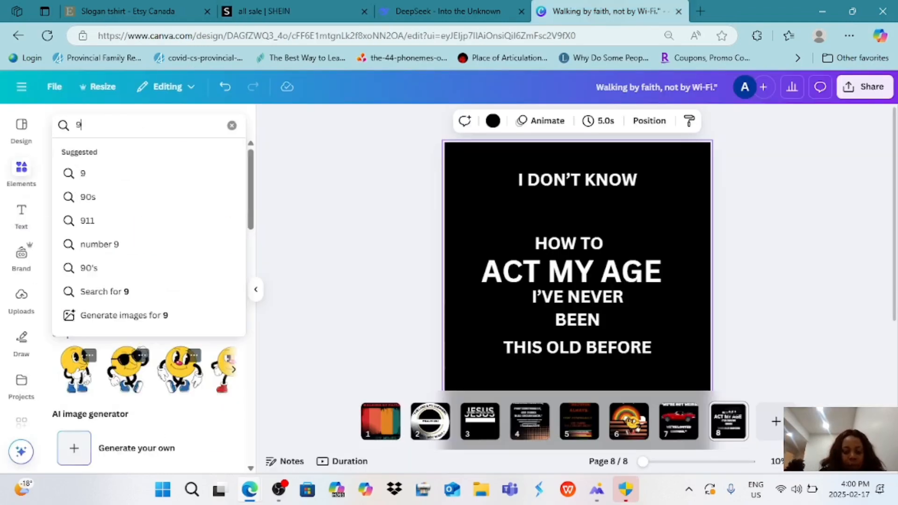
{"action": "type", "text": "Line"}
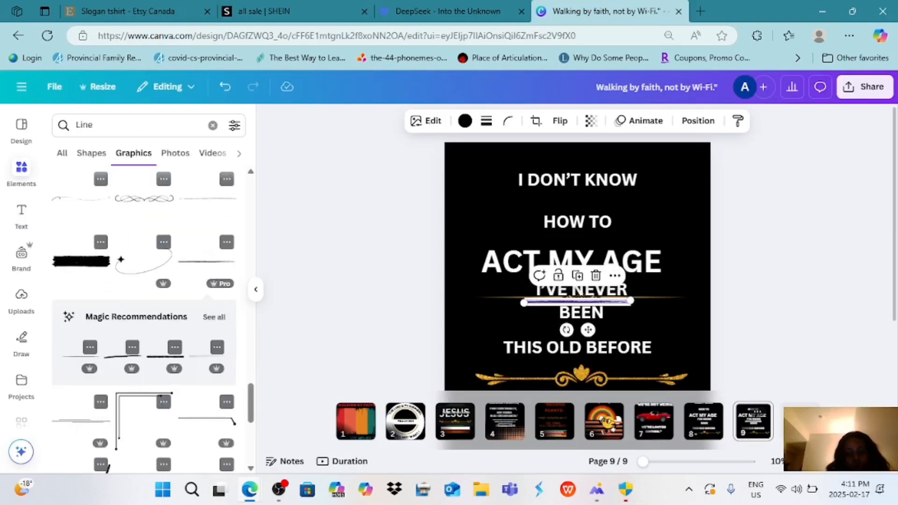
{"action": "left_click", "coordinate": [631, 300]}
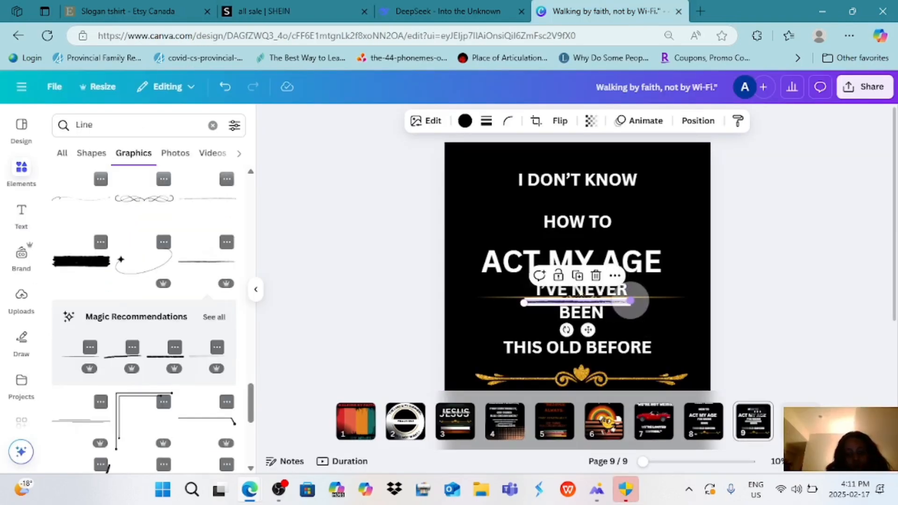
{"action": "left_click_drag", "start_coordinate": [631, 300], "coordinate": [542, 221]}
{"action": "left_click", "coordinate": [465, 121]}
{"action": "left_click", "coordinate": [129, 272]}
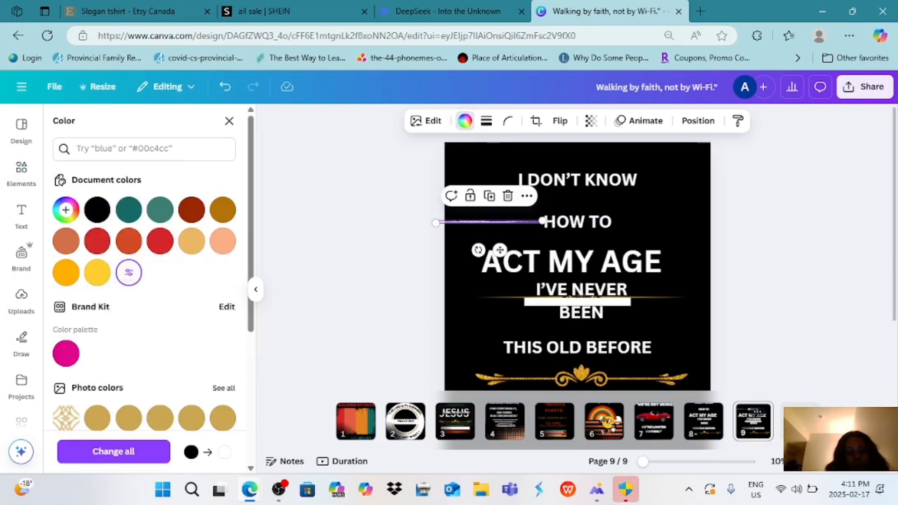
{"action": "left_click", "coordinate": [542, 221]}
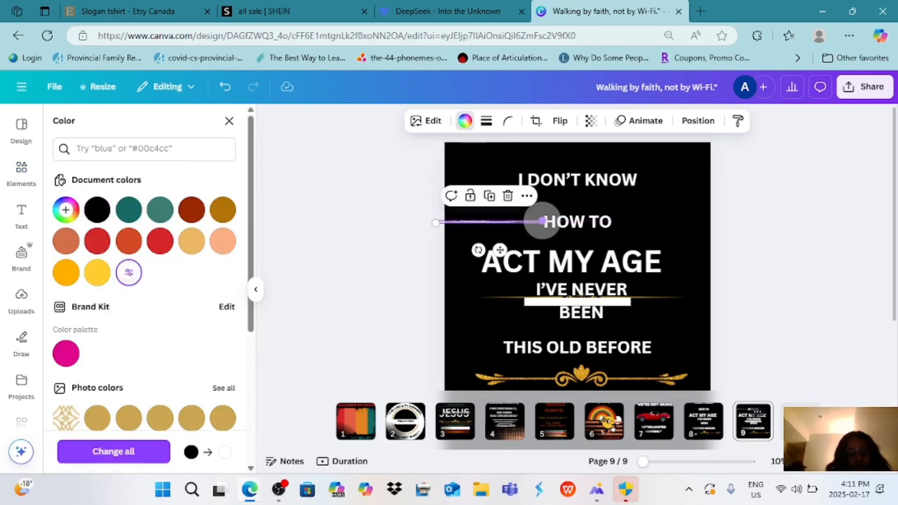
{"action": "mouse_move", "coordinate": [542, 221]}
{"action": "left_mouse_down"}
{"action": "mouse_move", "coordinate": [498, 228]}
{"action": "mouse_move", "coordinate": [511, 254]}
{"action": "mouse_move", "coordinate": [505, 263]}
{"action": "mouse_move", "coordinate": [510, 232]}
{"action": "mouse_move", "coordinate": [518, 233]}
{"action": "left_mouse_up"}
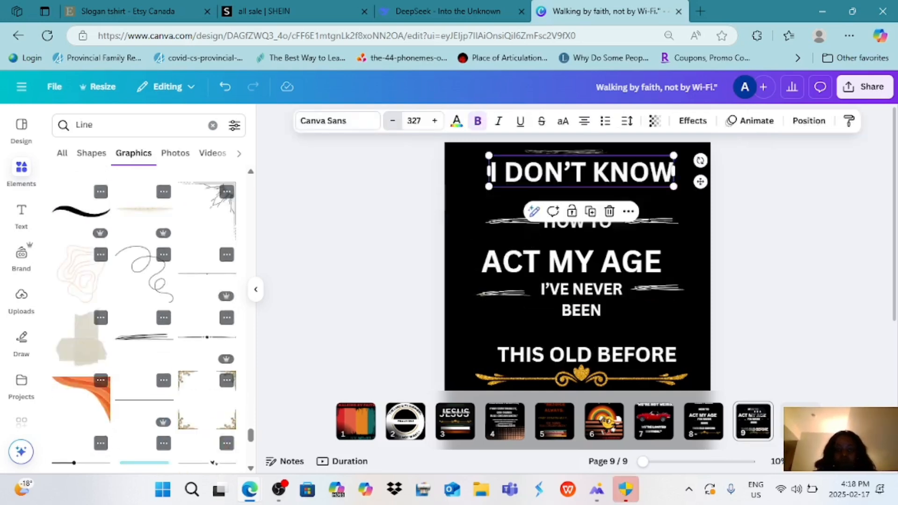
Apply the Curve shape to "I DON'T KNOW" and enlarge the text to size 387.
{"action": "left_click", "coordinate": [692, 121]}
{"action": "scroll", "coordinate": [144, 280], "scroll_direction": "down", "scroll_amount": 3}
{"action": "left_click", "coordinate": [145, 421]}
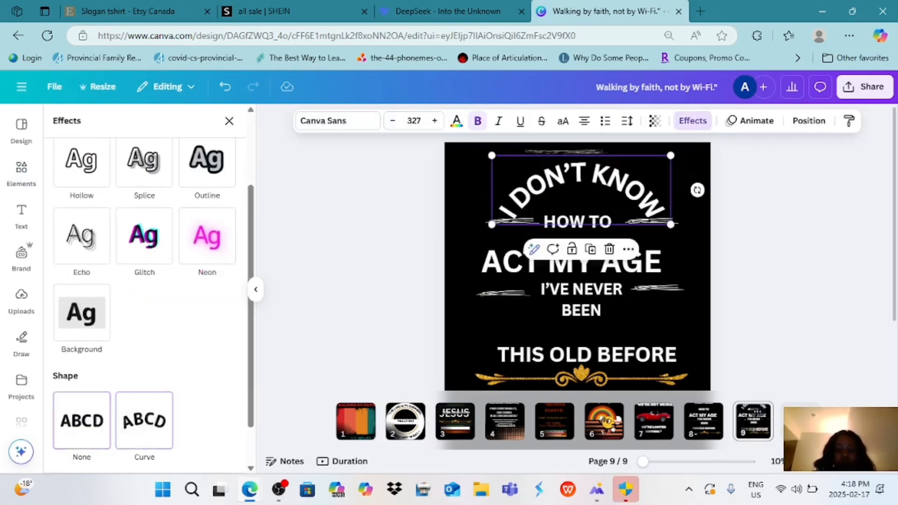
{"action": "left_click_drag", "start_coordinate": [671, 225], "coordinate": [689, 230]}
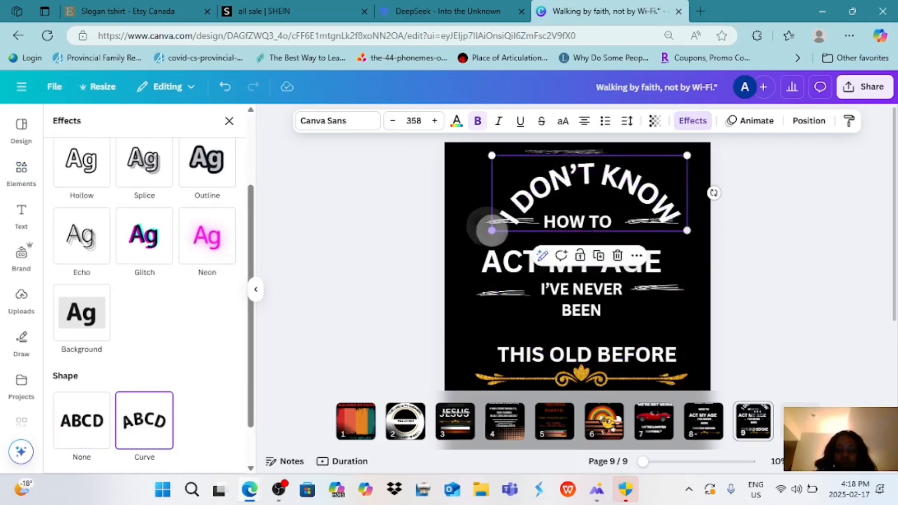
{"action": "left_click_drag", "start_coordinate": [491, 231], "coordinate": [475, 237]}
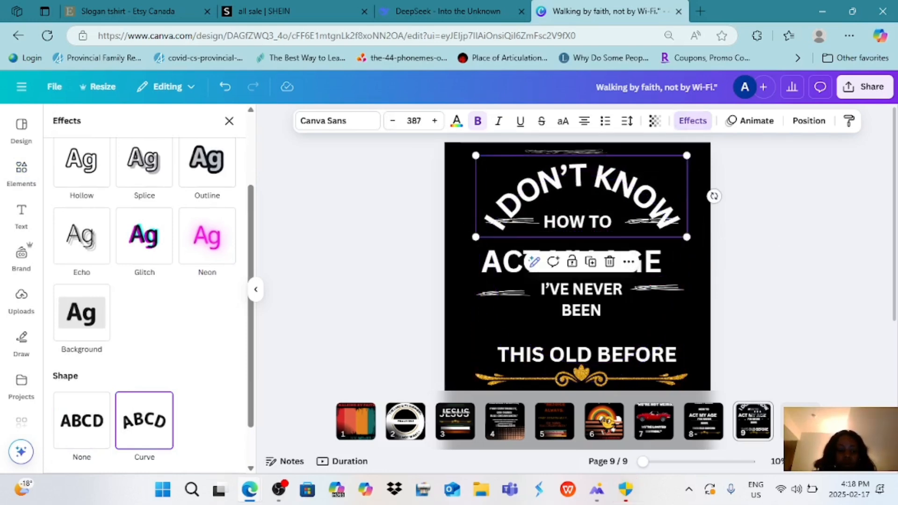
Flatten the curve of "I DON'T KNOW" into a gentler upward arc.
{"action": "scroll", "coordinate": [144, 281], "scroll_direction": "down", "scroll_amount": 1}
{"action": "left_click_drag", "start_coordinate": [139, 447], "coordinate": [119, 447]}
{"action": "left_click", "coordinate": [538, 329]}
Apply the Curve shape to "THIS OLD BEFORE" and bend it downward with a curve value of -26.
{"action": "scroll", "coordinate": [538, 330], "scroll_direction": "down", "scroll_amount": 1}
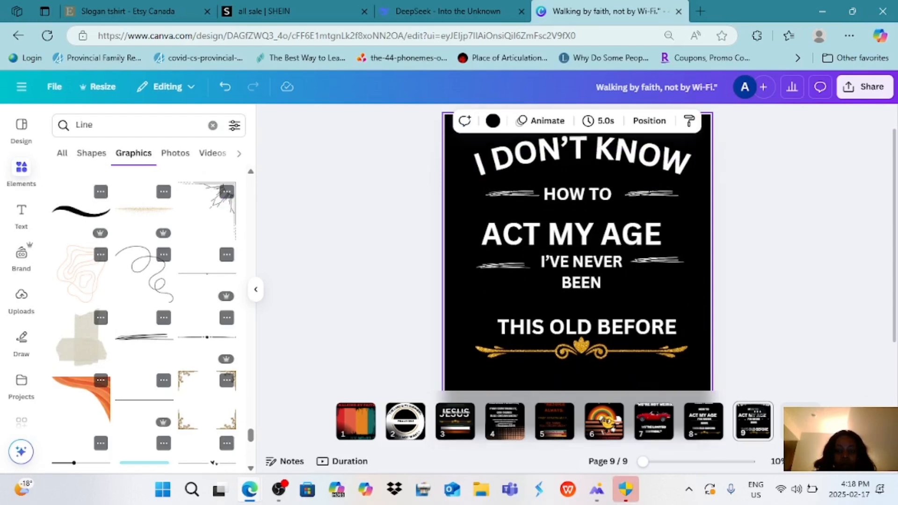
{"action": "left_click", "coordinate": [499, 326]}
{"action": "left_click", "coordinate": [692, 120]}
{"action": "scroll", "coordinate": [144, 280], "scroll_direction": "down", "scroll_amount": 4}
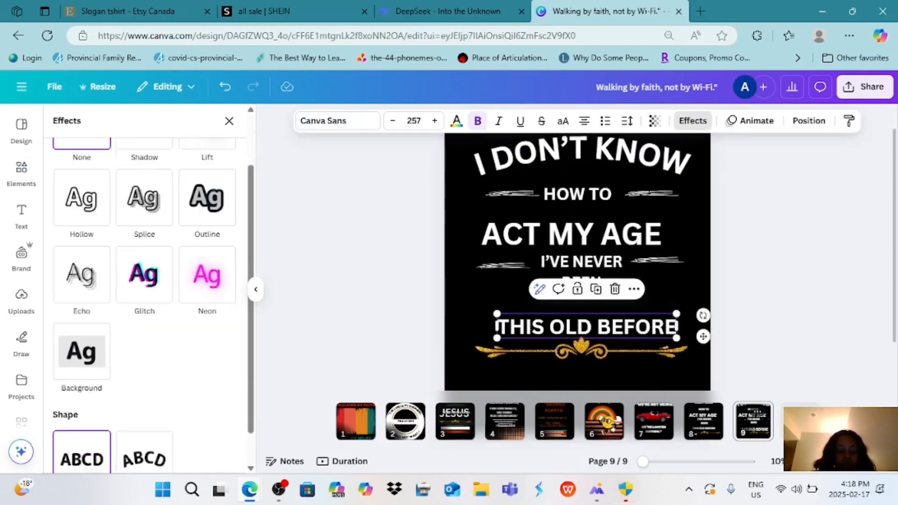
{"action": "left_click", "coordinate": [144, 421]}
{"action": "scroll", "coordinate": [144, 327], "scroll_direction": "down", "scroll_amount": 1}
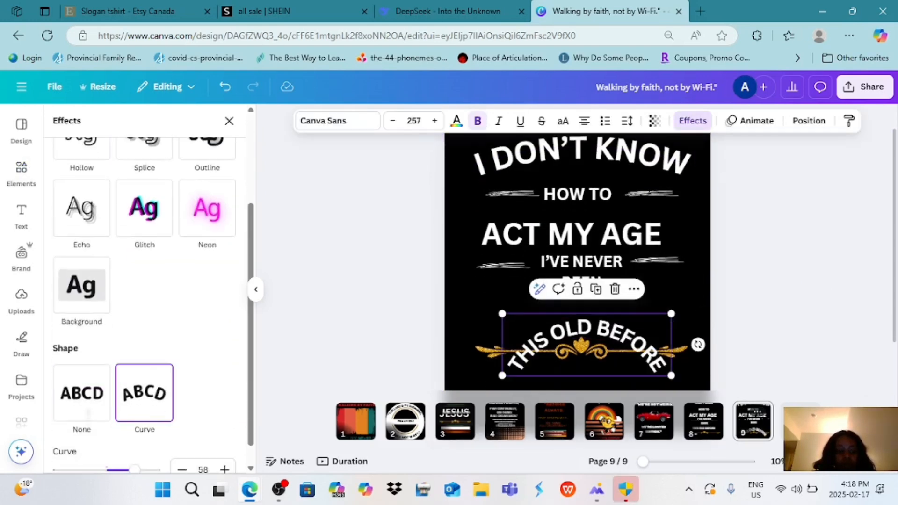
{"action": "left_click_drag", "start_coordinate": [133, 447], "coordinate": [93, 447]}
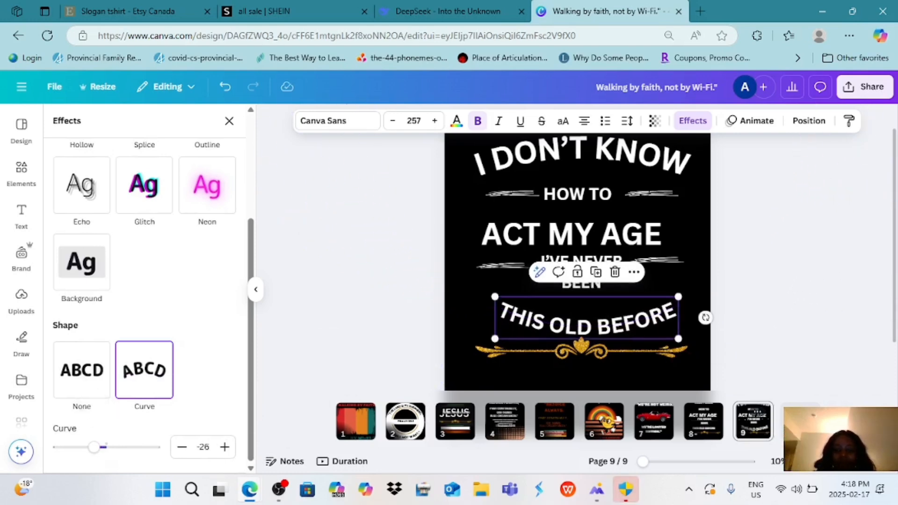
Tighten the layout by moving "THIS OLD BEFORE" slightly up towards "BEEN" and "I DON'T KNOW" down towards "HOW TO".
{"action": "left_click", "coordinate": [21, 173]}
{"action": "left_click_drag", "start_coordinate": [587, 353], "coordinate": [587, 344]}
{"action": "left_click", "coordinate": [767, 304]}
{"action": "left_click", "coordinate": [648, 182]}
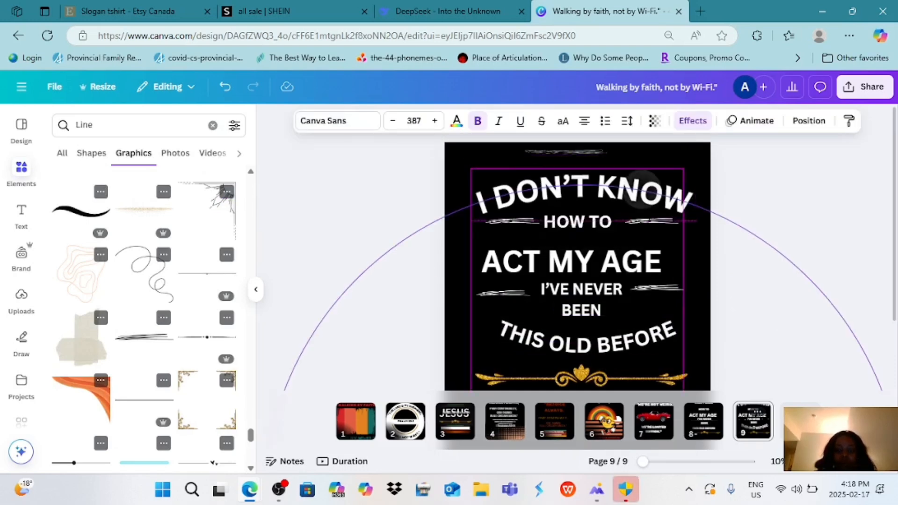
{"action": "left_click", "coordinate": [753, 246]}
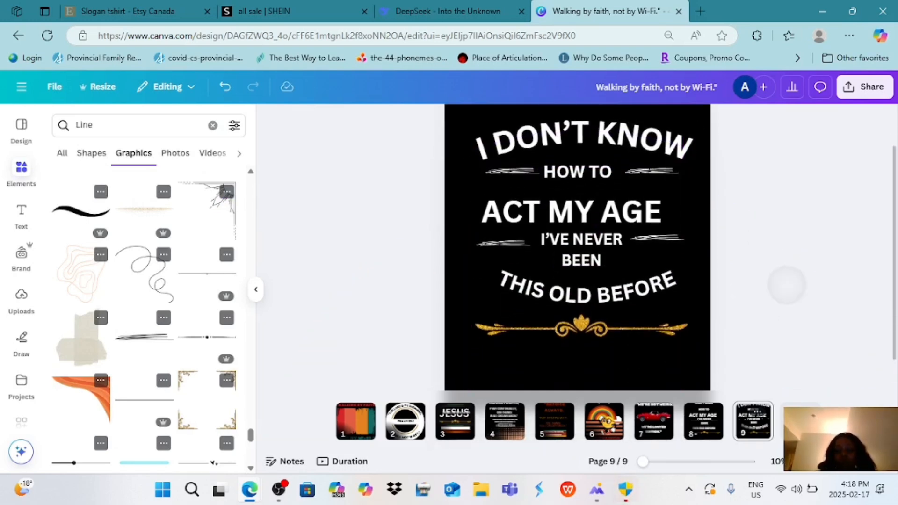
Delete the gold ornament beneath "THIS OLD BEFORE" and slightly reduce the font size of "I DON'T KNOW".
{"action": "left_click", "coordinate": [581, 341]}
{"action": "key", "text": "Delete"}
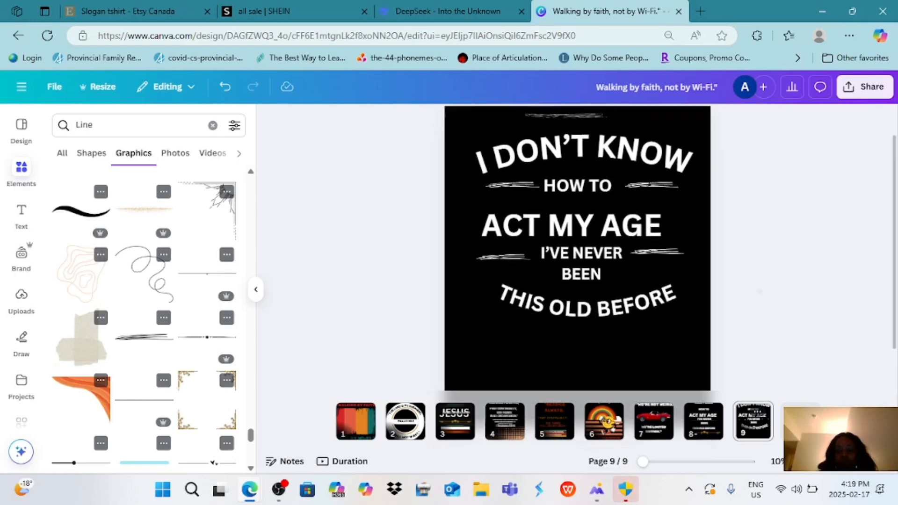
{"action": "left_click", "coordinate": [584, 155]}
{"action": "left_click_drag", "start_coordinate": [393, 121], "coordinate": [392, 120]}
{"action": "key", "text": "Escape"}
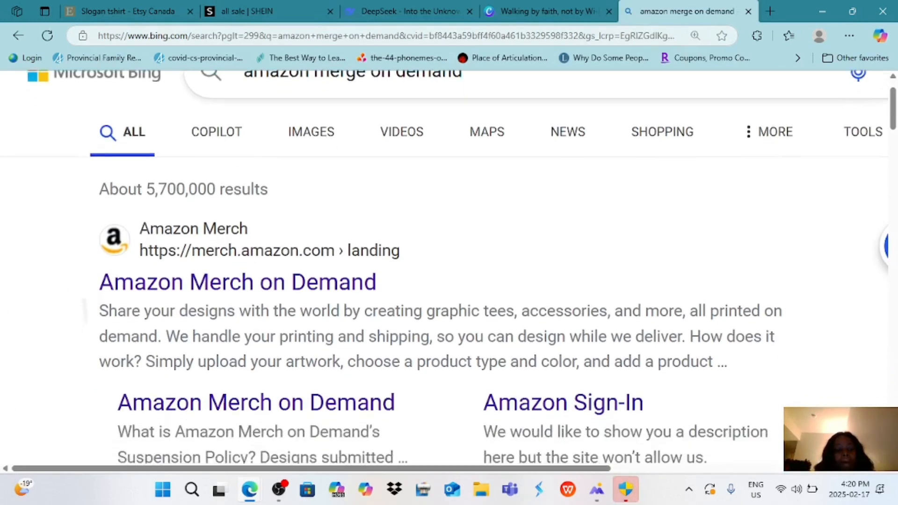
{"action": "scroll", "coordinate": [448, 267], "scroll_direction": "down", "scroll_amount": 3}
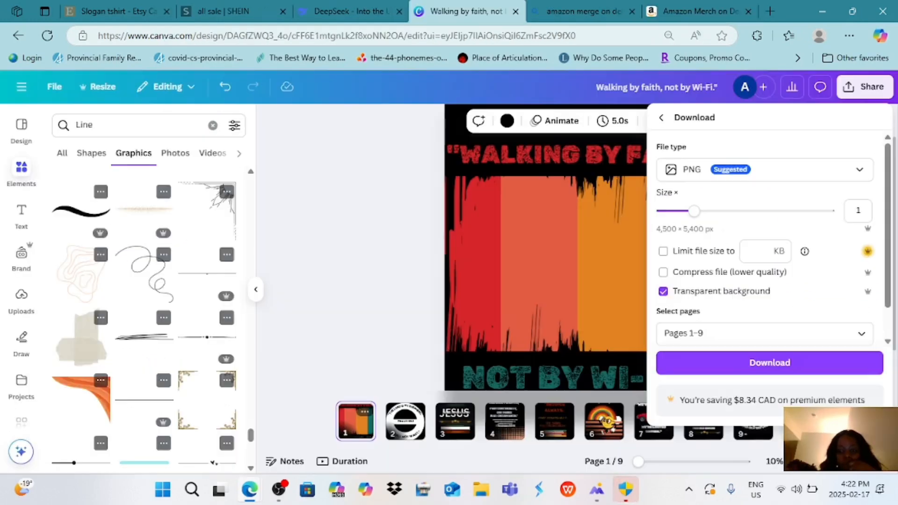
Download only the current page, Page 1, as a PNG with a transparent background.
{"action": "left_click", "coordinate": [862, 333]}
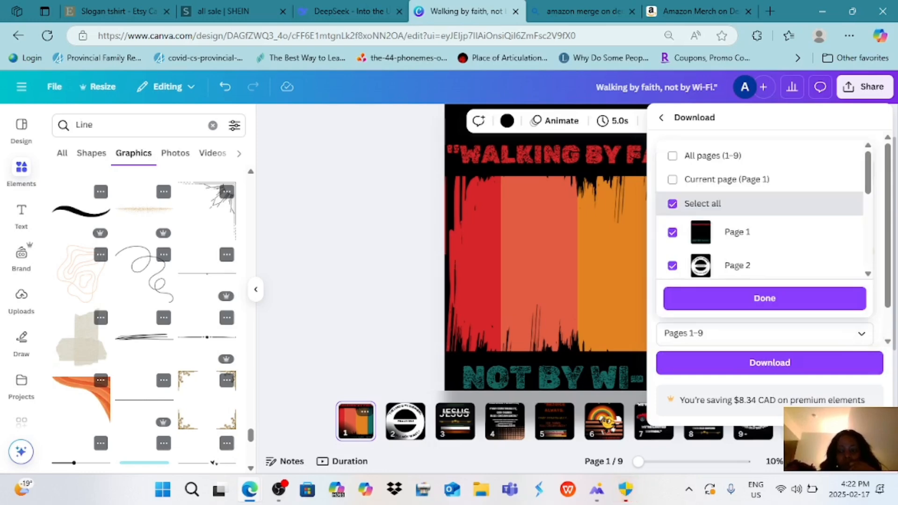
{"action": "left_click", "coordinate": [672, 155]}
{"action": "left_click", "coordinate": [673, 180]}
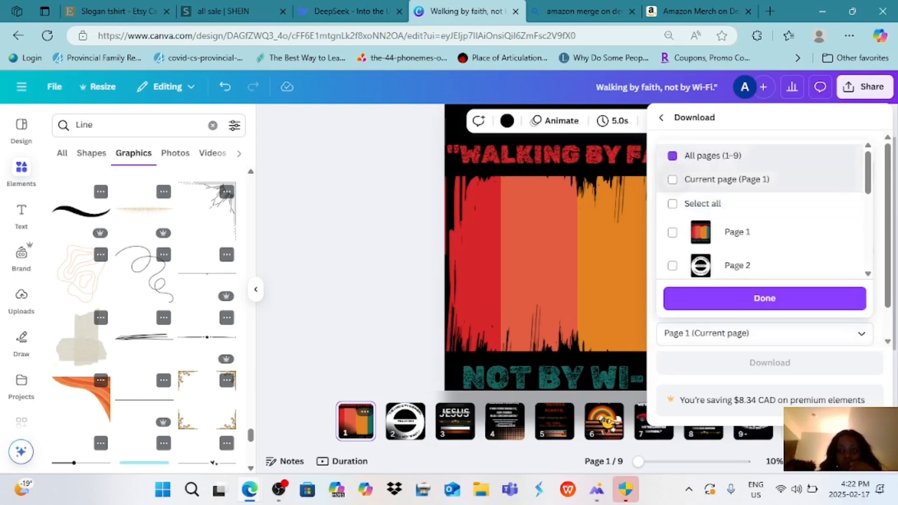
{"action": "left_click", "coordinate": [765, 299]}
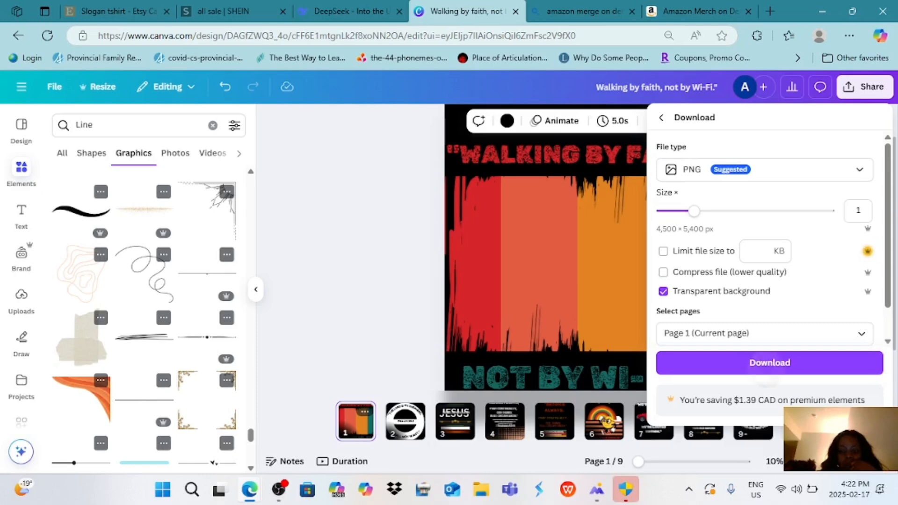
{"action": "left_click", "coordinate": [770, 363]}
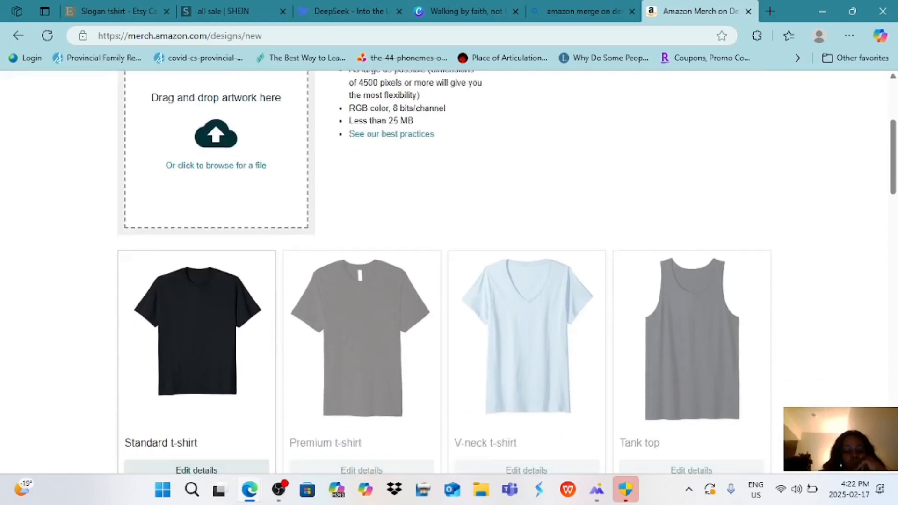
Open the details of the Standard t-shirt in the Amazon Merch design form to reach its fit types and colours.
{"action": "scroll", "coordinate": [507, 272], "scroll_direction": "down", "scroll_amount": 2}
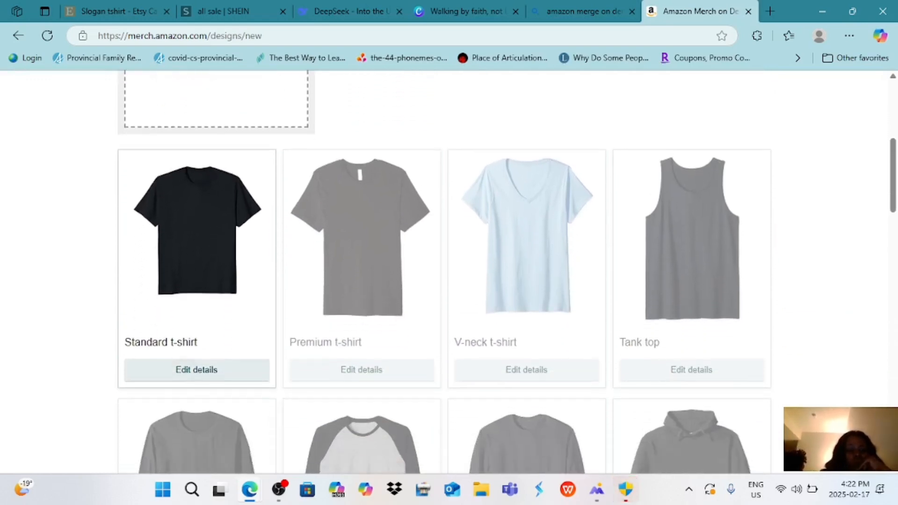
{"action": "left_click", "coordinate": [197, 369]}
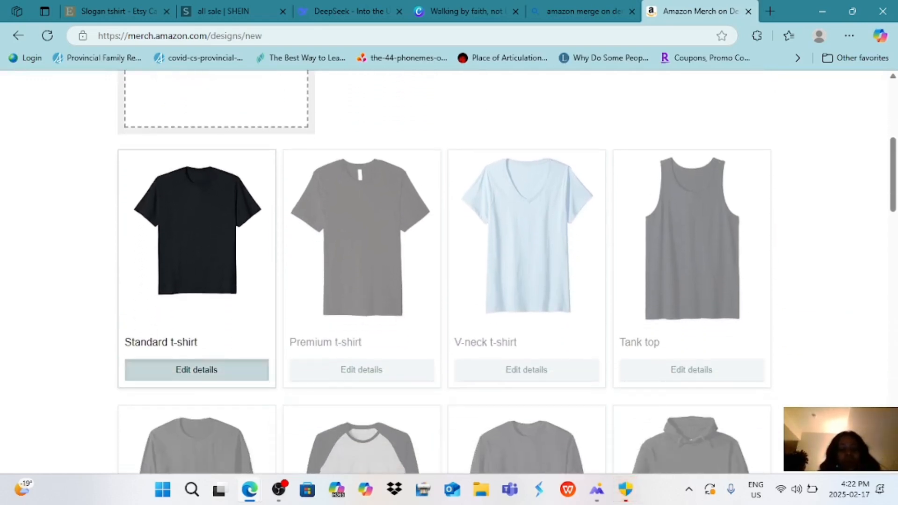
{"action": "scroll", "coordinate": [449, 271], "scroll_direction": "down", "scroll_amount": 4}
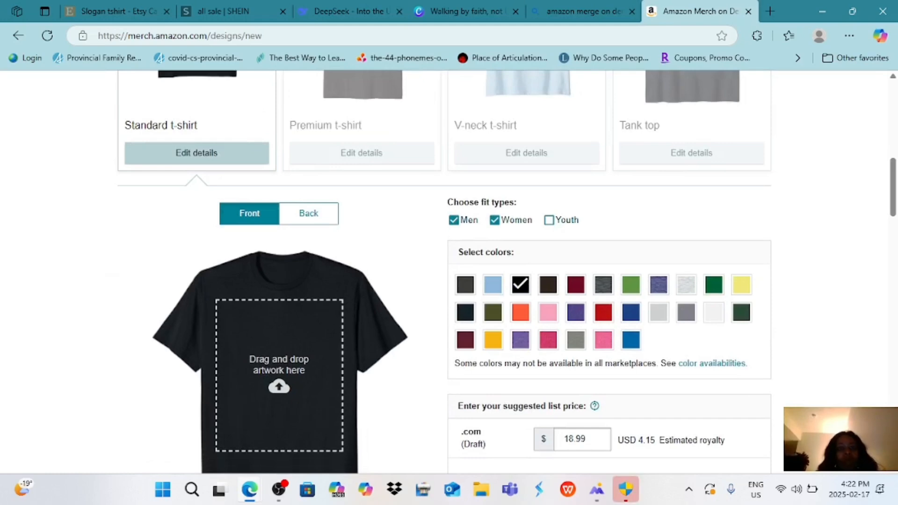
{"action": "left_click", "coordinate": [467, 12]}
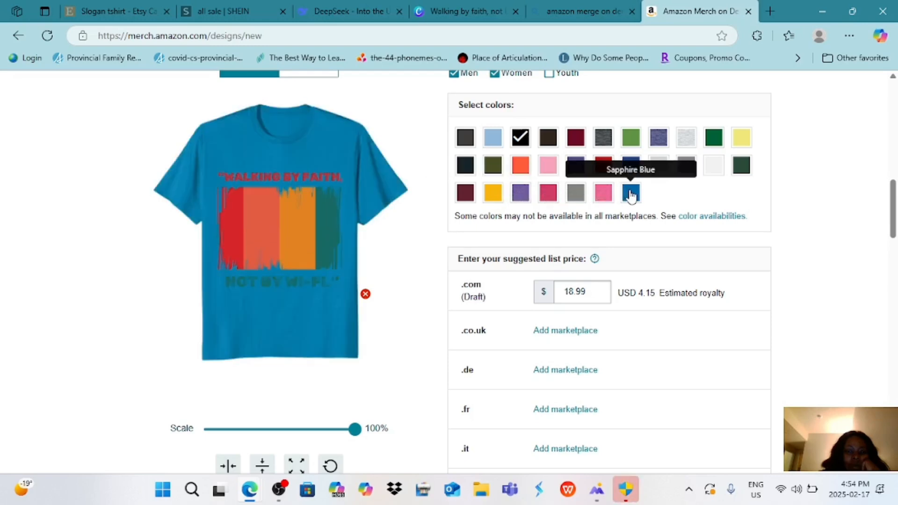
Remove the "Walking by faith" artwork from the shirt and choose SHOUT.png as the replacement artwork file.
{"action": "left_click", "coordinate": [365, 295]}
{"action": "left_click", "coordinate": [279, 237]}
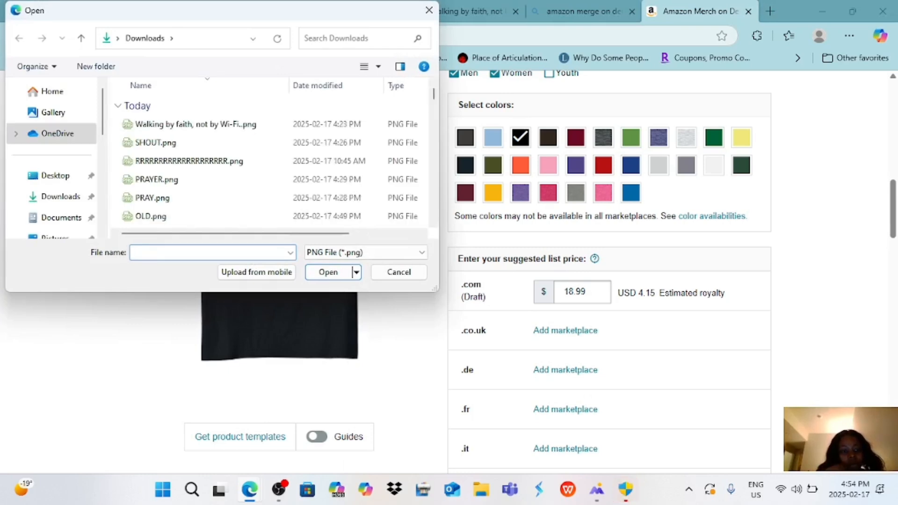
{"action": "left_click", "coordinate": [155, 143]}
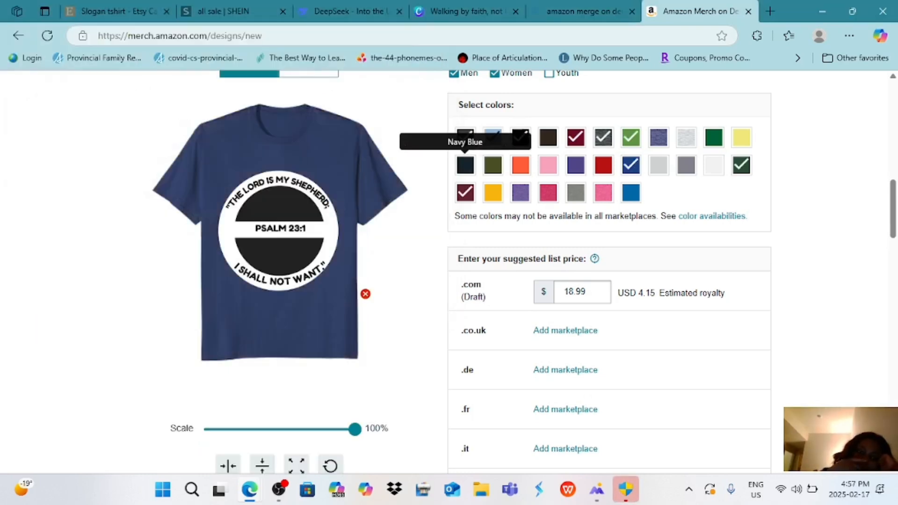
Deselect the dark grey, light blue, brown, burgundy, dark heather grey and light green shirt colours, leaving Black selected.
{"action": "left_click", "coordinate": [548, 138]}
{"action": "left_click", "coordinate": [520, 137]}
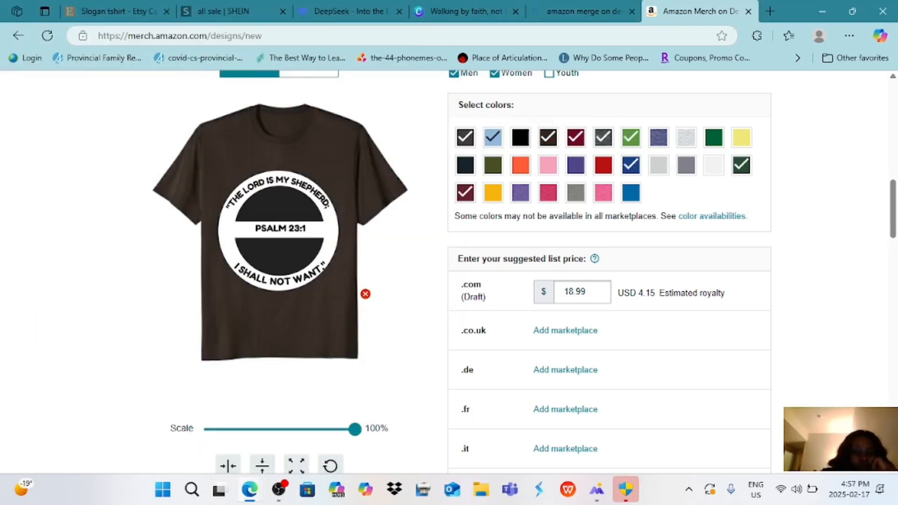
{"action": "left_click", "coordinate": [465, 137]}
{"action": "left_click", "coordinate": [493, 138]}
{"action": "left_click", "coordinate": [521, 137]}
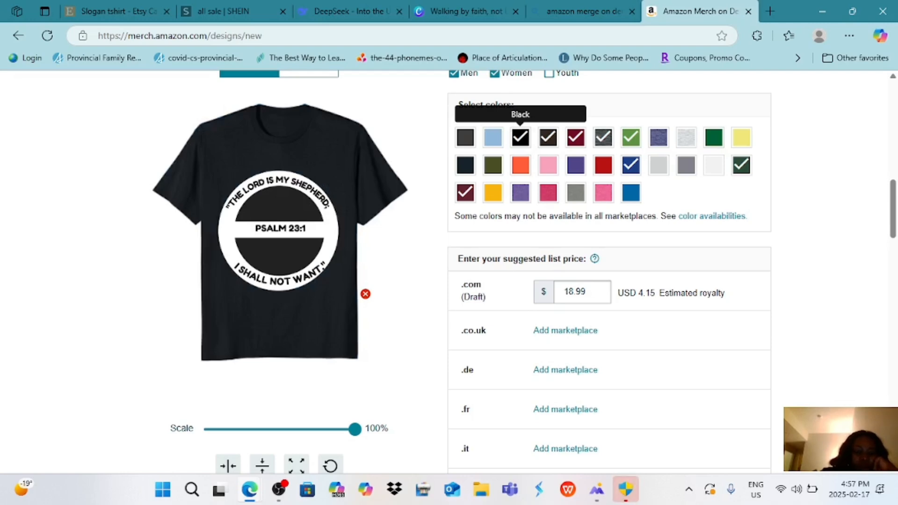
{"action": "left_click", "coordinate": [549, 138]}
{"action": "left_click", "coordinate": [576, 138]}
{"action": "left_click", "coordinate": [604, 137]}
{"action": "left_click", "coordinate": [631, 137]}
Select the Heather Blue, light heather grey, green, yellow and Navy Blue shirt colours.
{"action": "left_click", "coordinate": [658, 138]}
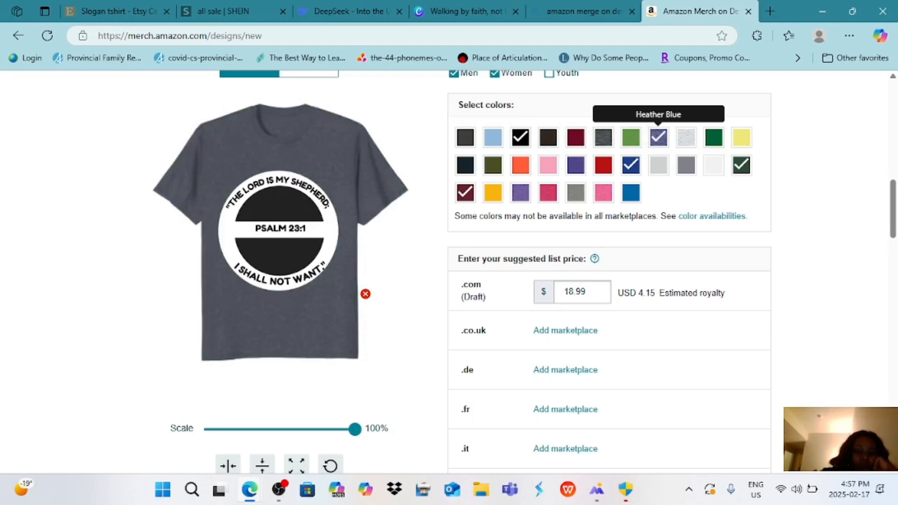
{"action": "left_click", "coordinate": [686, 138]}
{"action": "left_click", "coordinate": [714, 138]}
{"action": "left_click", "coordinate": [741, 138]}
{"action": "left_click", "coordinate": [465, 165]}
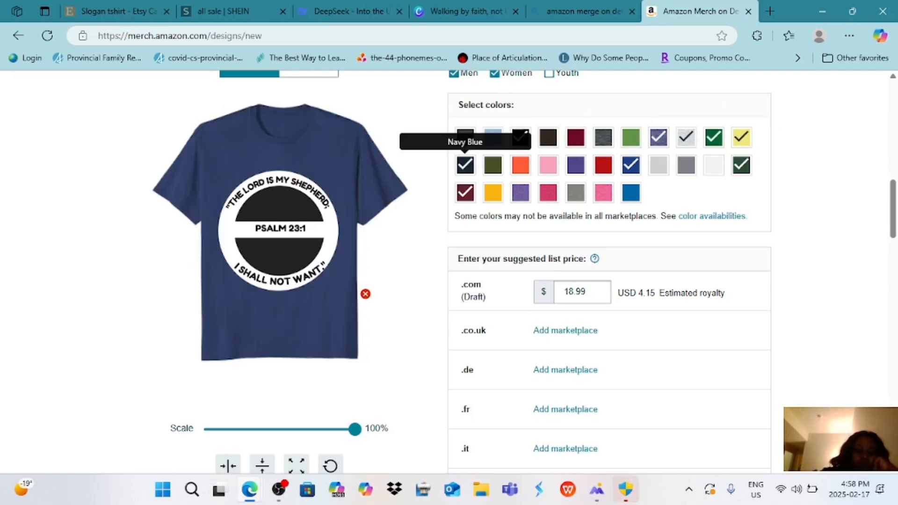
Select the white, Olive Heather, heather pink, orange and light pink shirt colours.
{"action": "left_click", "coordinate": [714, 165]}
{"action": "left_click", "coordinate": [576, 193]}
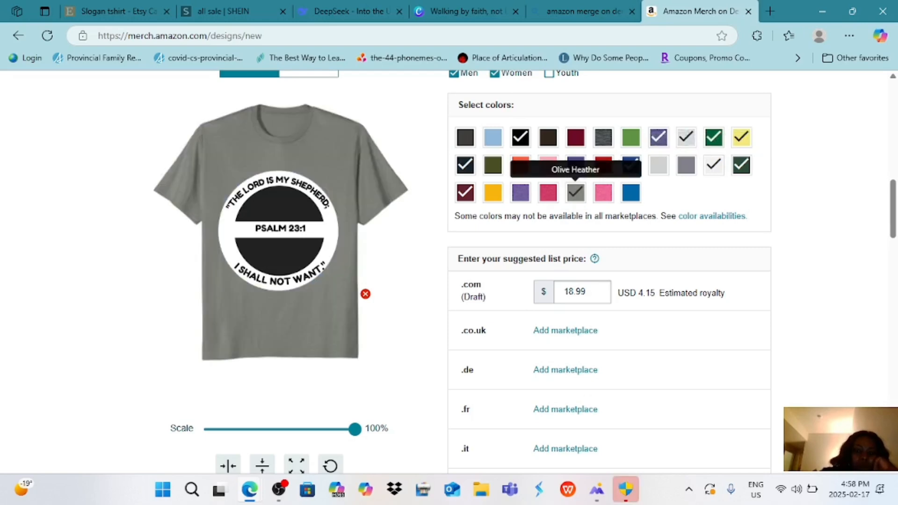
{"action": "left_click", "coordinate": [603, 192]}
{"action": "left_click", "coordinate": [520, 164]}
{"action": "left_click", "coordinate": [548, 164]}
Deselect the Navy Blue and Black shirt colours and select dark heather grey and brown.
{"action": "left_click", "coordinate": [465, 165]}
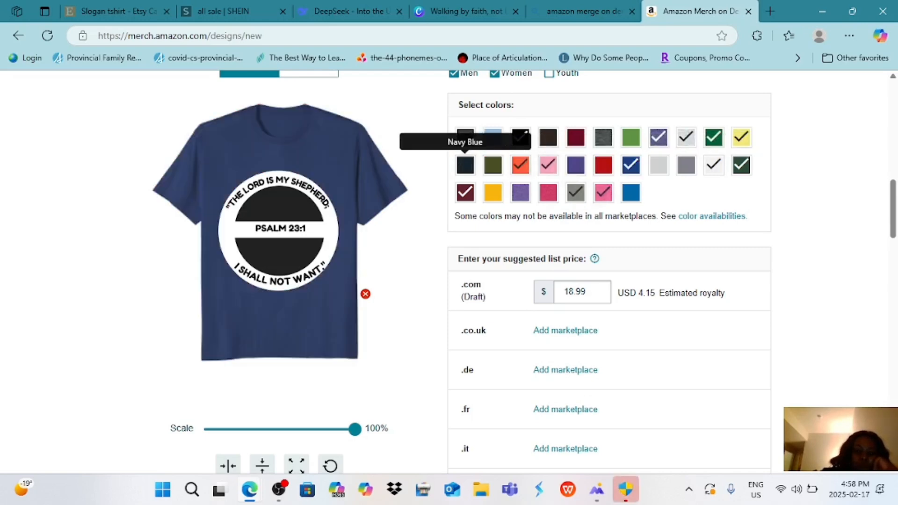
{"action": "left_click", "coordinate": [603, 137]}
{"action": "left_click", "coordinate": [521, 138]}
{"action": "left_click", "coordinate": [548, 138]}
Replace the Psalm 23:1 artwork on the shirt with the multicoloured "Rejoice Always, Pray Continually" PNG.
{"action": "left_click", "coordinate": [365, 294]}
{"action": "left_click", "coordinate": [279, 239]}
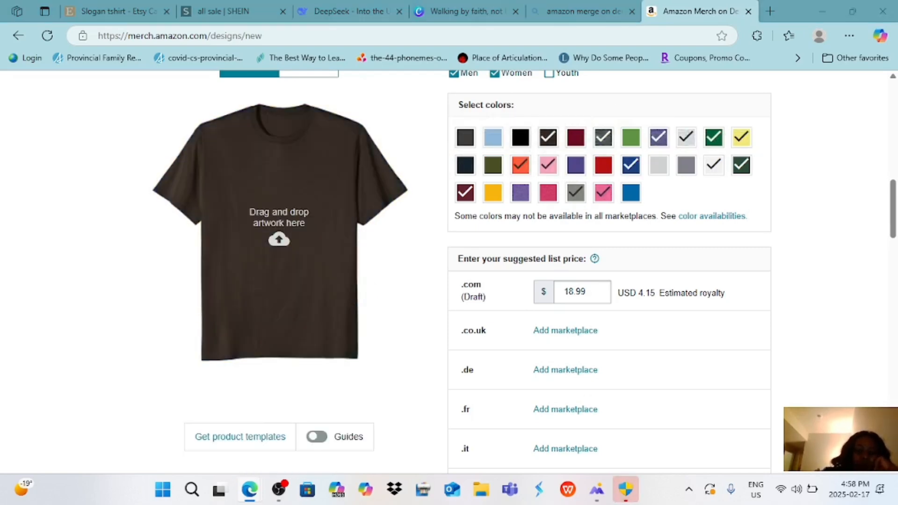
{"action": "left_click", "coordinate": [161, 178]}
{"action": "left_click", "coordinate": [327, 273]}
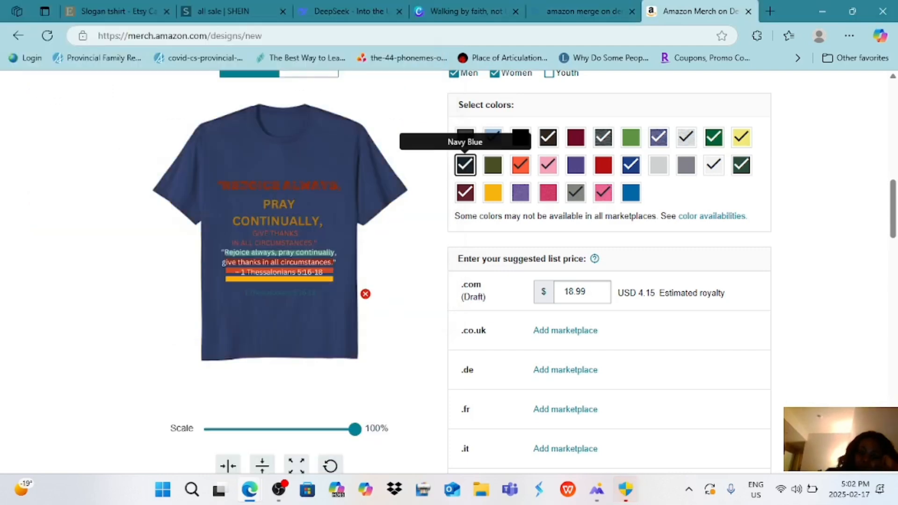
Select the Asphalt Grey, Cranberry Red and light green shirt colours and deselect Baby Blue, Brown and Dark Heather Grey.
{"action": "left_click", "coordinate": [465, 137]}
{"action": "left_click", "coordinate": [521, 137]}
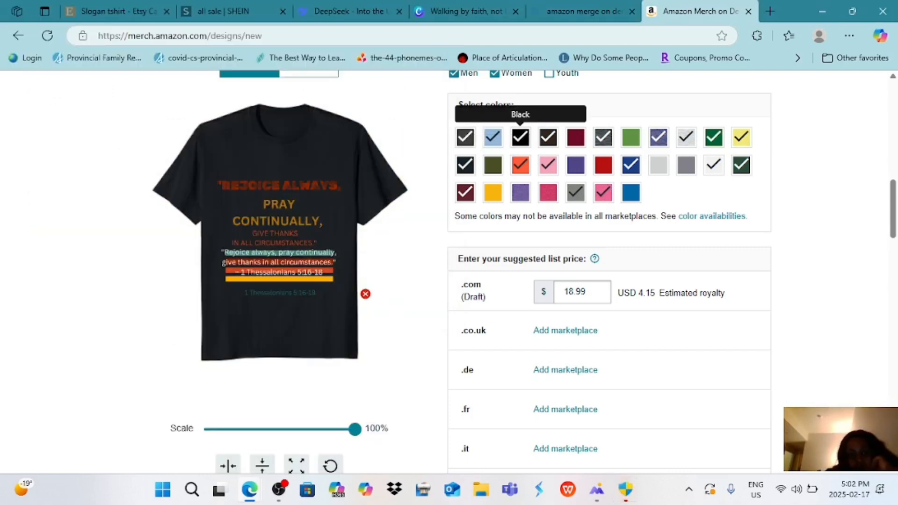
{"action": "left_click", "coordinate": [494, 138]}
{"action": "left_click", "coordinate": [520, 138]}
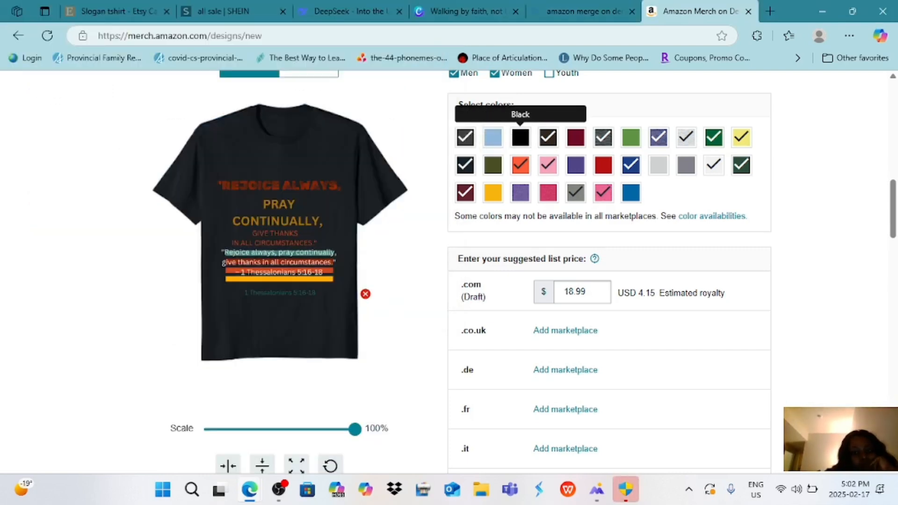
{"action": "left_click", "coordinate": [548, 138]}
{"action": "left_click", "coordinate": [576, 138]}
{"action": "left_click", "coordinate": [631, 138]}
{"action": "left_click", "coordinate": [603, 137]}
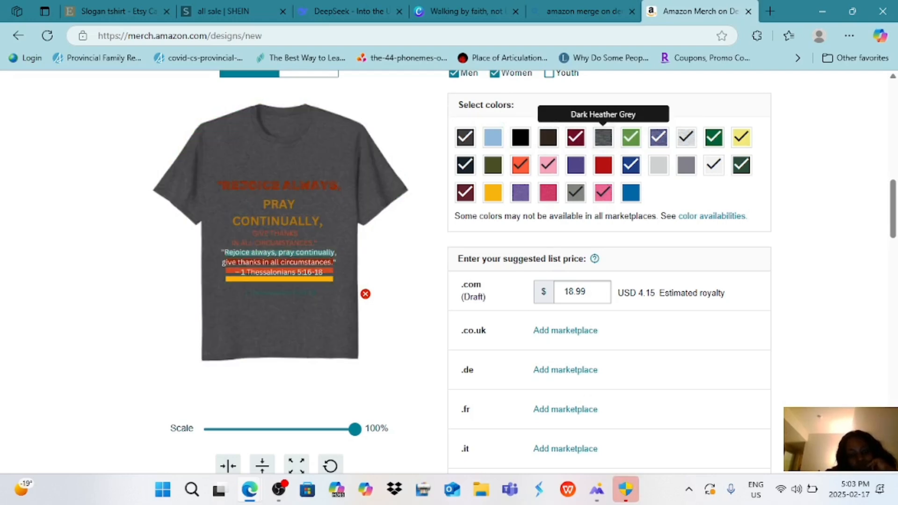
Deselect the green, Lemon Yellow, Dark Green, Navy Blue and Burgundy shirt colours and select Sapphire Blue and olive.
{"action": "left_click", "coordinate": [714, 137]}
{"action": "left_click", "coordinate": [741, 137]}
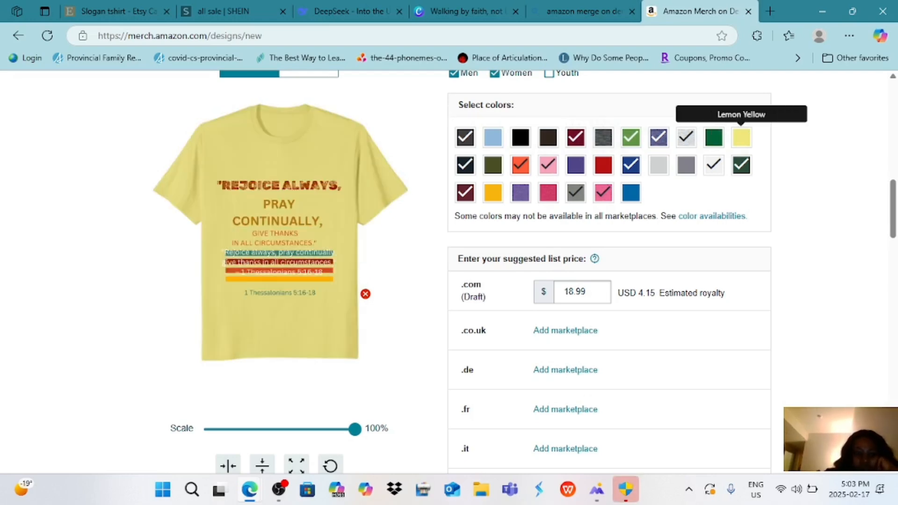
{"action": "left_click", "coordinate": [742, 164]}
{"action": "left_click", "coordinate": [631, 192]}
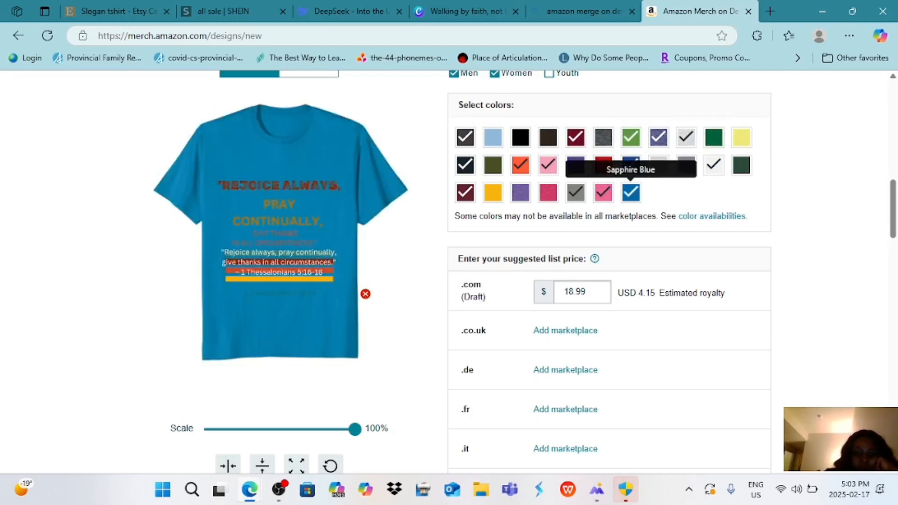
{"action": "left_click", "coordinate": [493, 164]}
{"action": "left_click", "coordinate": [466, 165]}
{"action": "left_click", "coordinate": [465, 192]}
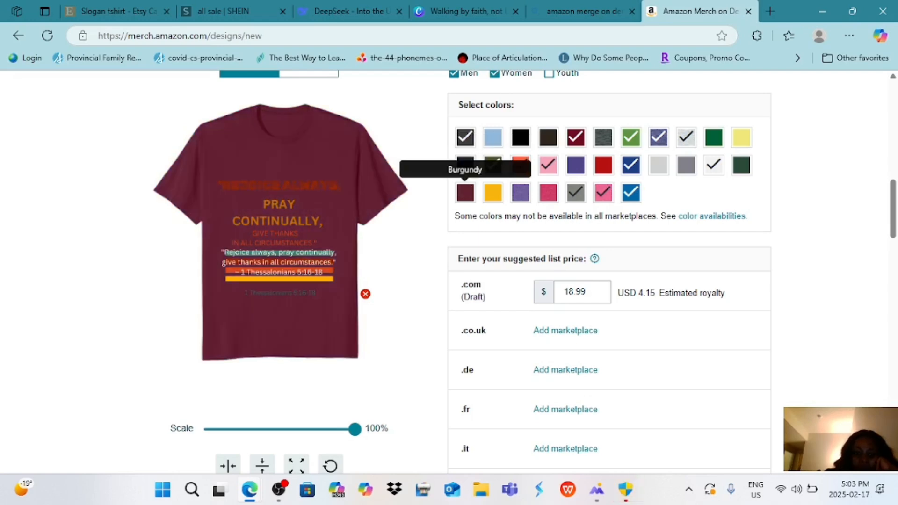
Select the golden yellow, Purple Heather, Red Heather, red and Purple shirt colours and deselect white.
{"action": "left_click", "coordinate": [493, 192]}
{"action": "left_click", "coordinate": [520, 192]}
{"action": "left_click", "coordinate": [548, 192]}
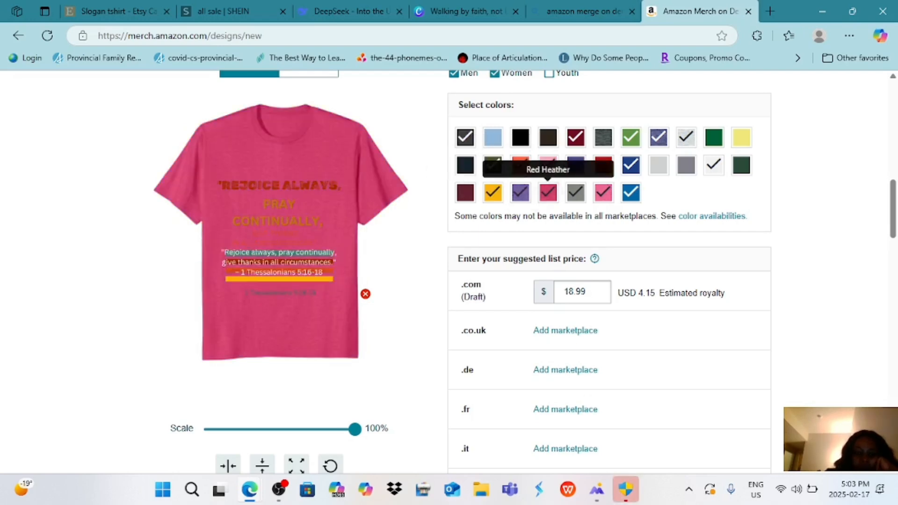
{"action": "scroll", "coordinate": [548, 189], "scroll_direction": "up", "scroll_amount": 1}
{"action": "left_click", "coordinate": [603, 184]}
{"action": "left_click", "coordinate": [576, 184]}
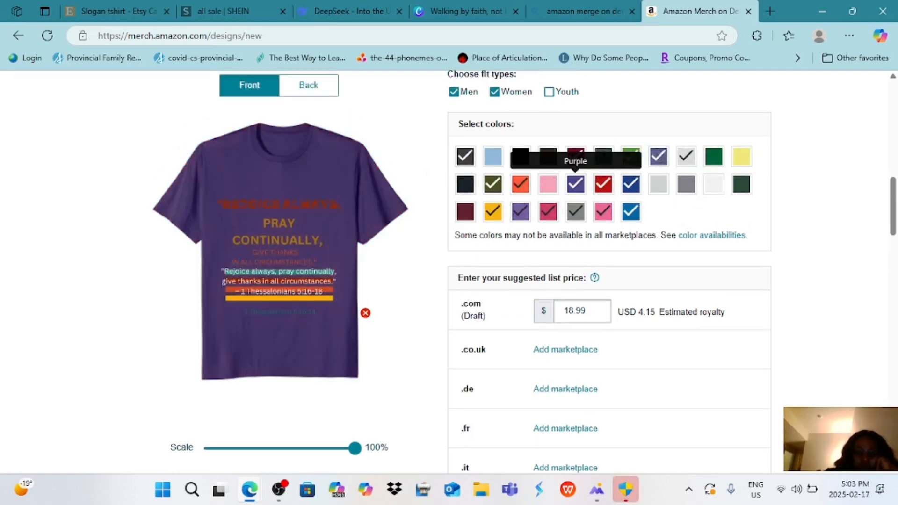
Select the light pink, Navy Blue and Black shirt colours, leaving Brown deselected.
{"action": "left_click", "coordinate": [548, 184]}
{"action": "left_click", "coordinate": [465, 184]}
{"action": "left_click", "coordinate": [549, 156]}
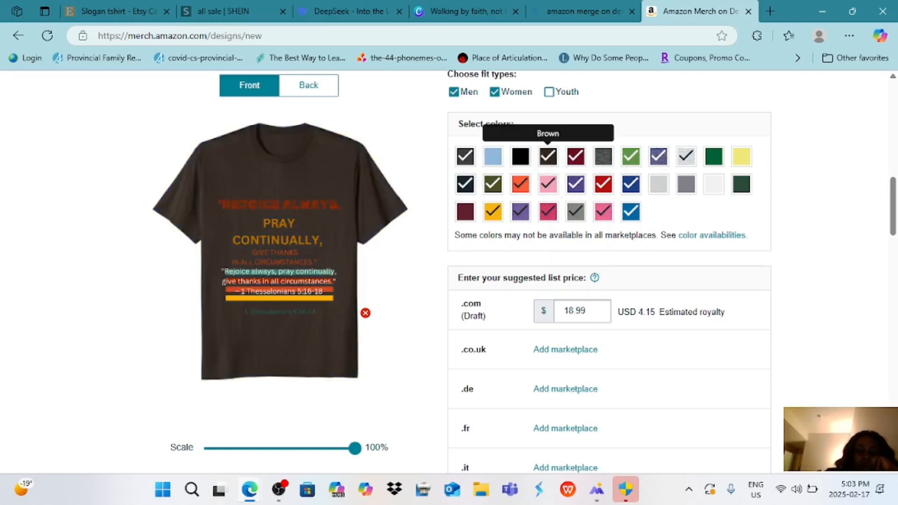
{"action": "left_click", "coordinate": [520, 156]}
{"action": "left_click", "coordinate": [549, 157]}
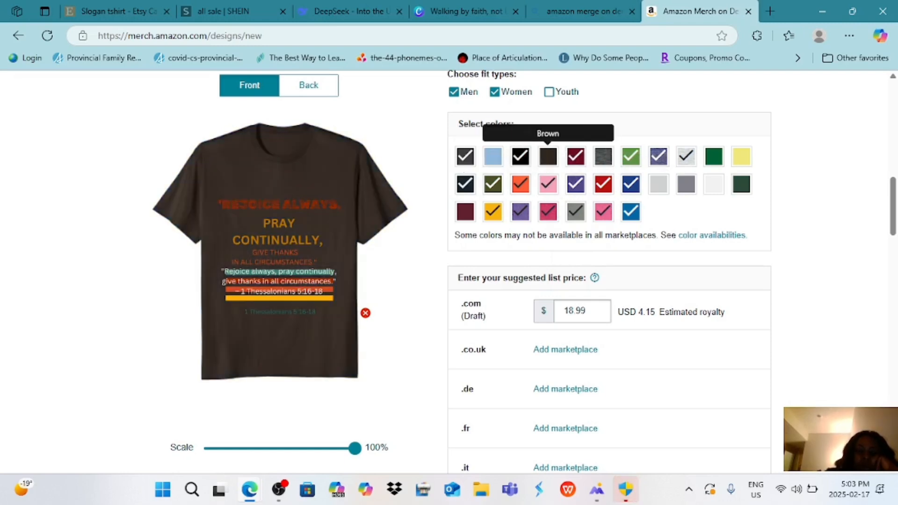
Remove the multicoloured "Rejoice Always" artwork and upload PRAY.png from Downloads in its place.
{"action": "scroll", "coordinate": [548, 157], "scroll_direction": "down", "scroll_amount": 1}
{"action": "scroll", "coordinate": [548, 104], "scroll_direction": "up", "scroll_amount": 1}
{"action": "left_click", "coordinate": [365, 310]}
{"action": "left_click", "coordinate": [279, 252]}
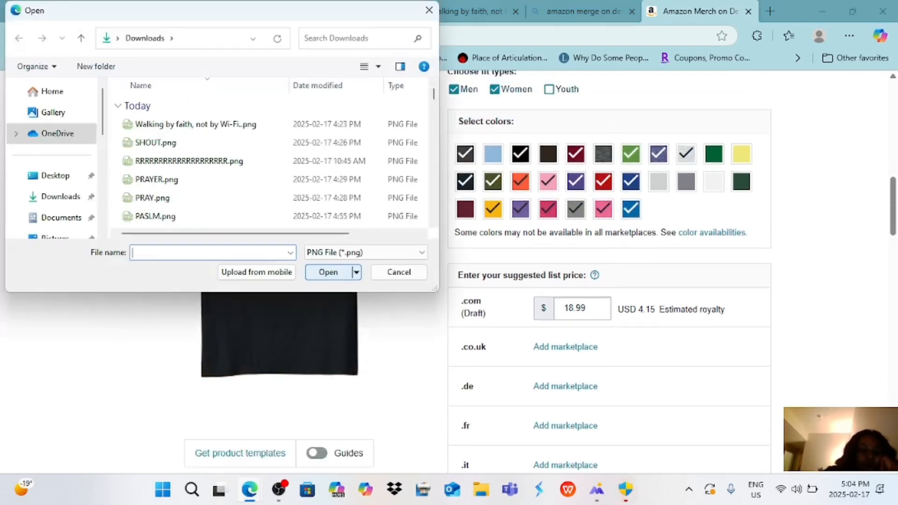
{"action": "double_click", "coordinate": [152, 203]}
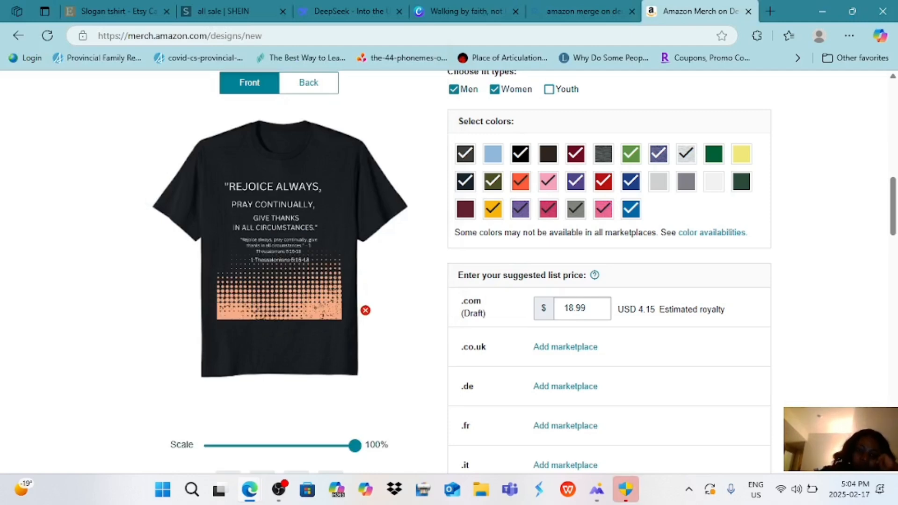
Select the Baby Blue, Brown and Dark Heather Grey shirt colours, keeping Asphalt Grey, Black and Cranberry Red selected.
{"action": "scroll", "coordinate": [447, 271], "scroll_direction": "up", "scroll_amount": 1}
{"action": "left_click", "coordinate": [493, 191]}
{"action": "left_click", "coordinate": [520, 191]}
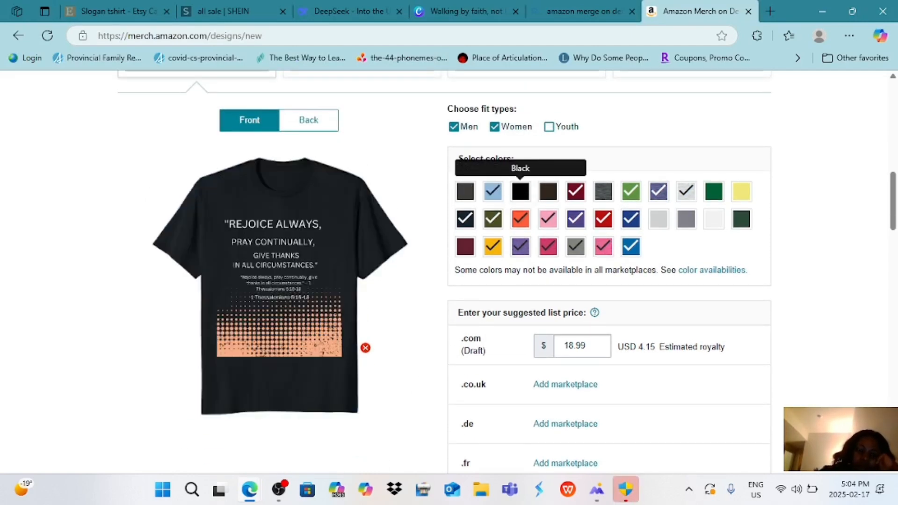
{"action": "left_click", "coordinate": [521, 191]}
{"action": "left_click", "coordinate": [549, 191]}
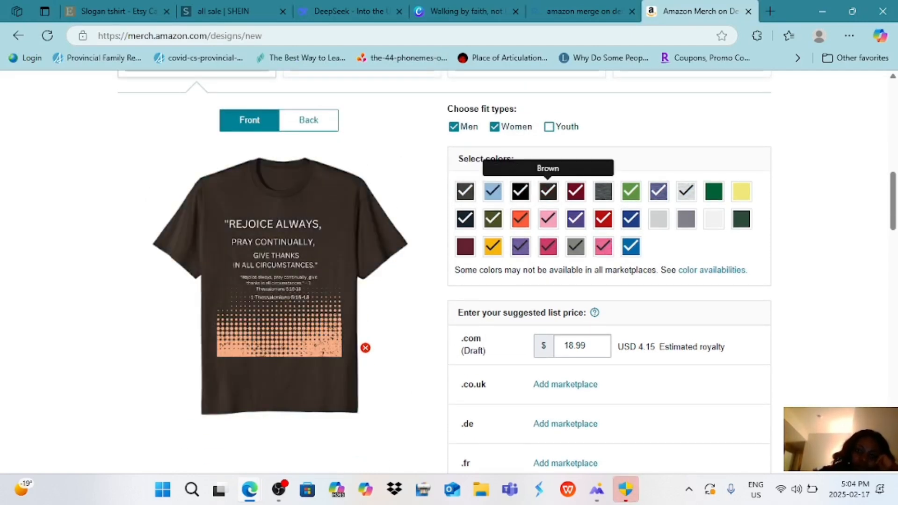
{"action": "left_click", "coordinate": [575, 190]}
{"action": "left_click", "coordinate": [576, 191]}
{"action": "left_click", "coordinate": [603, 191]}
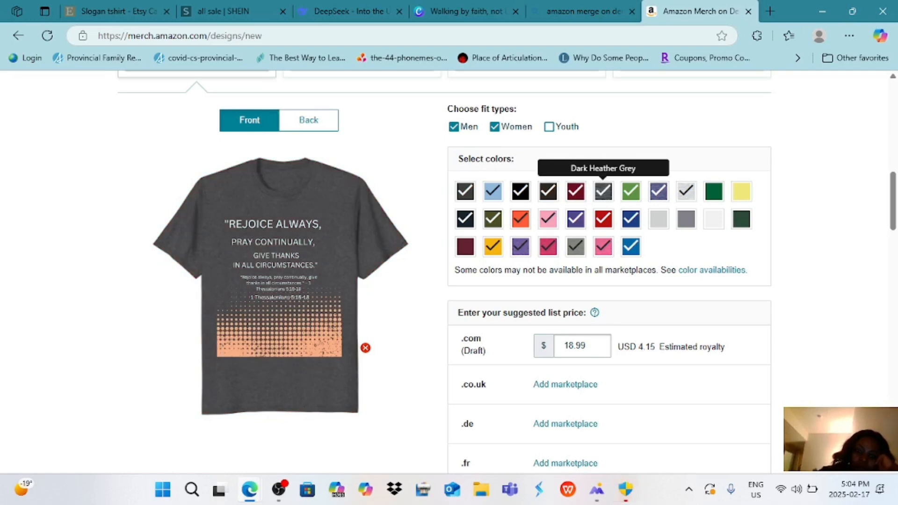
Deselect the light green and Heather Blue shirt colours and select slate grey, white and Dark Green.
{"action": "left_click", "coordinate": [631, 191]}
{"action": "left_click", "coordinate": [659, 191]}
{"action": "left_click", "coordinate": [686, 219]}
{"action": "left_click", "coordinate": [714, 218]}
{"action": "left_click", "coordinate": [741, 218]}
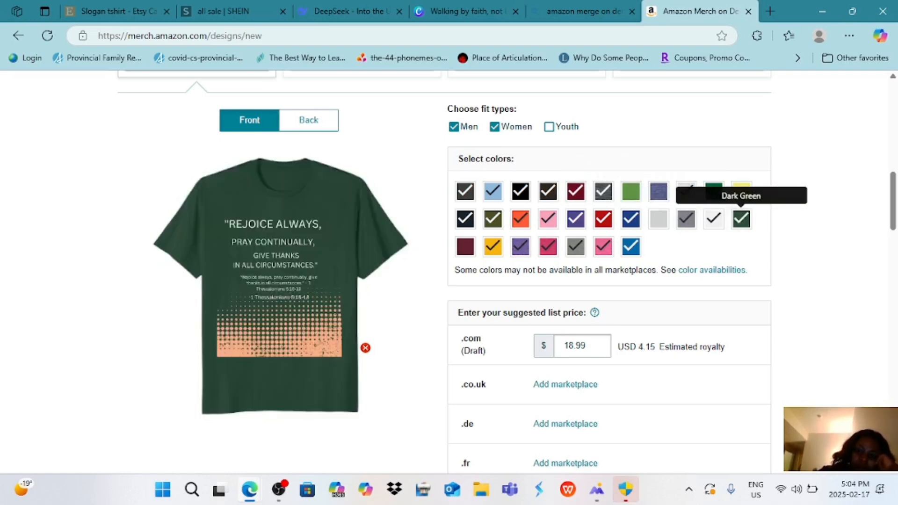
Deselect the Sapphire Blue, Olive Heather, heather pink, Red Heather and Purple Heather shirt colours.
{"action": "left_click", "coordinate": [631, 246]}
{"action": "left_click", "coordinate": [576, 246]}
{"action": "left_click", "coordinate": [604, 246]}
{"action": "left_click", "coordinate": [548, 246]}
{"action": "left_click", "coordinate": [521, 246]}
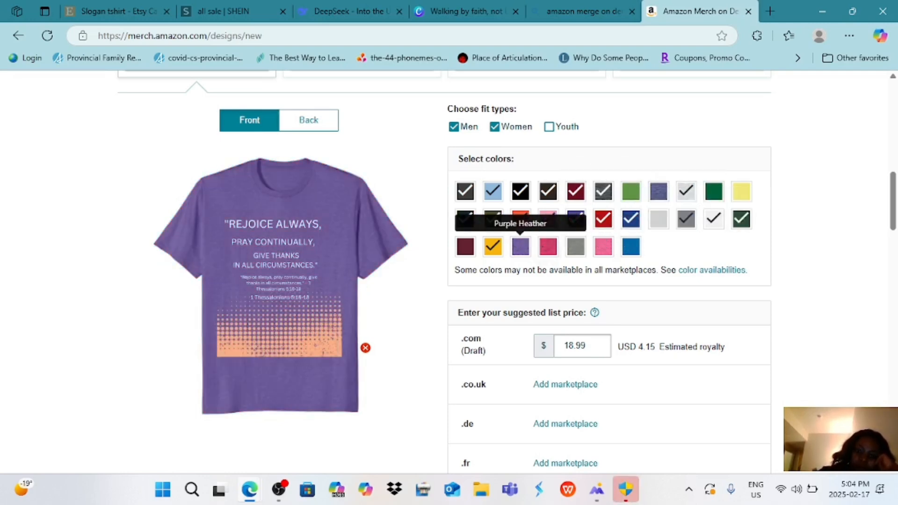
Select the light grey, green and Lemon Yellow shirt colours, deselect orange, royal blue and Asphalt Grey, and keep Navy Blue selected.
{"action": "left_click", "coordinate": [659, 218]}
{"action": "left_click", "coordinate": [521, 219]}
{"action": "left_click", "coordinate": [465, 218]}
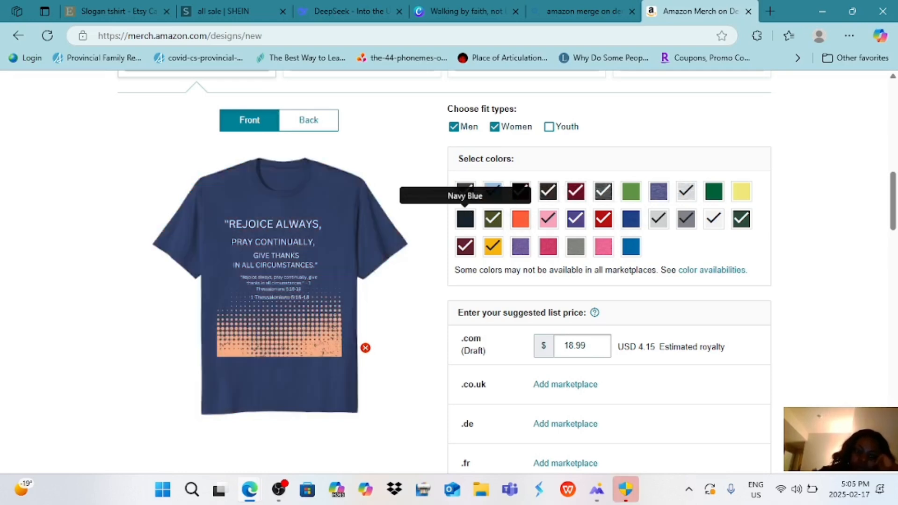
{"action": "left_click", "coordinate": [466, 246]}
{"action": "left_click", "coordinate": [465, 191]}
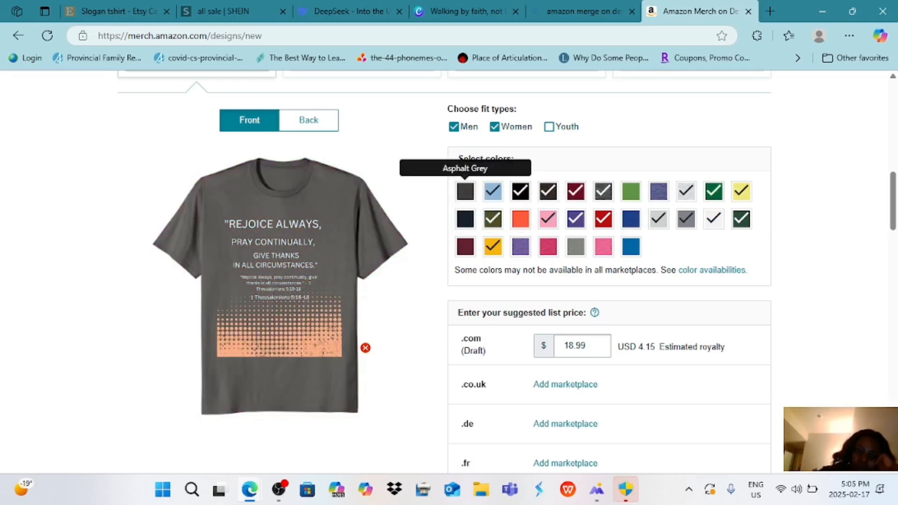
{"action": "left_click", "coordinate": [466, 219]}
Deselect the Cranberry Red, Brown and Baby Blue shirt colours, keeping Black selected.
{"action": "left_click", "coordinate": [576, 191]}
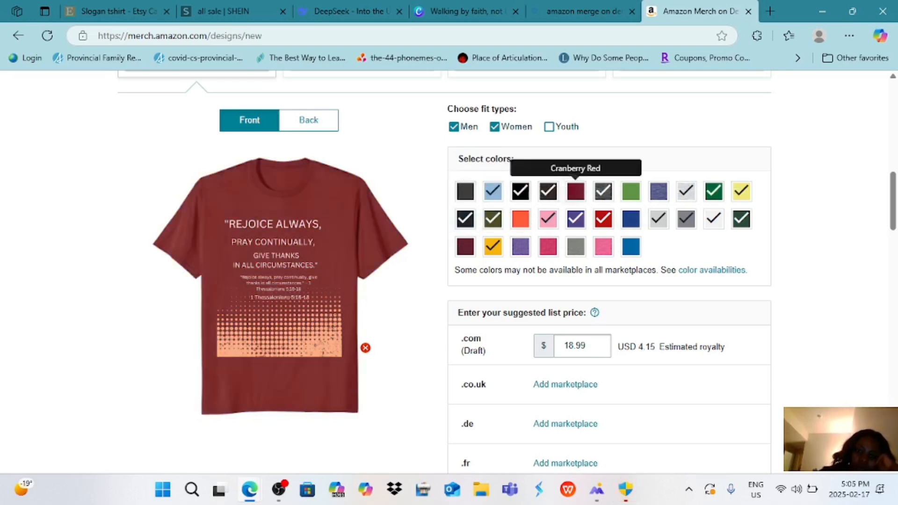
{"action": "left_click", "coordinate": [548, 191]}
{"action": "left_click", "coordinate": [521, 191]}
{"action": "left_click", "coordinate": [494, 191]}
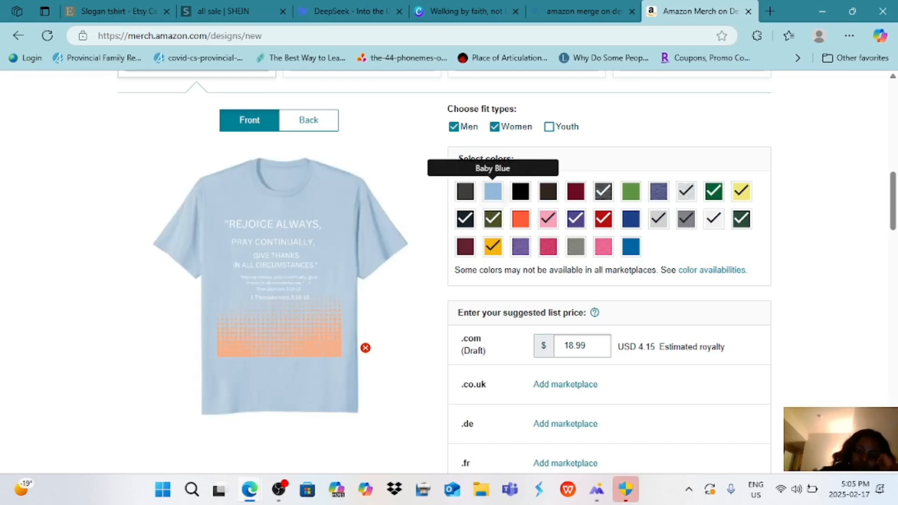
{"action": "left_click", "coordinate": [520, 191]}
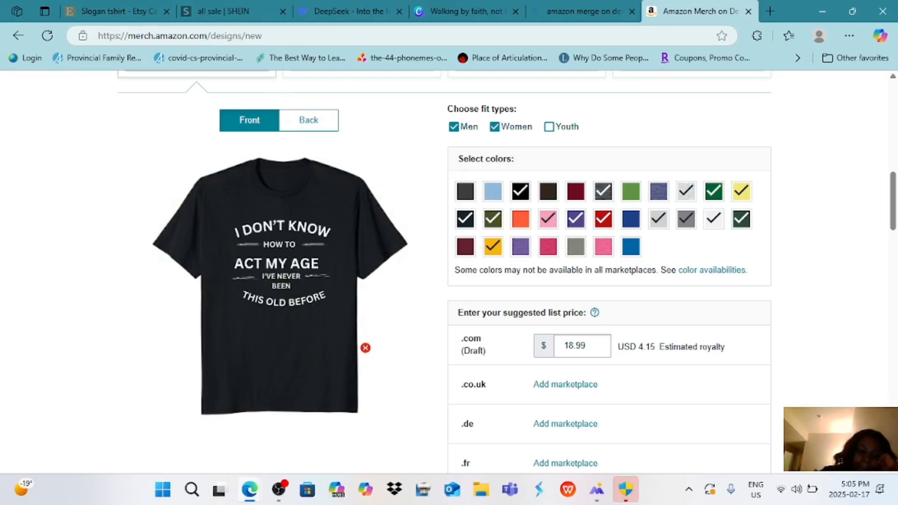
Select the Asphalt Grey, Baby Blue, Brown and Cranberry Red colours for the "I Don't Know How to Act My Age" shirt, keeping Black.
{"action": "scroll", "coordinate": [400, 327], "scroll_direction": "down", "scroll_amount": 1}
{"action": "scroll", "coordinate": [400, 355], "scroll_direction": "up", "scroll_amount": 2}
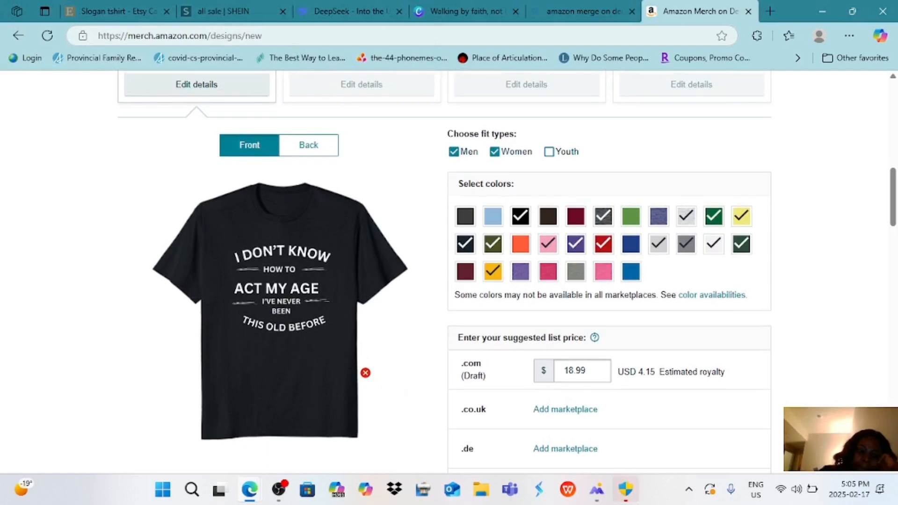
{"action": "scroll", "coordinate": [409, 408], "scroll_direction": "down", "scroll_amount": 1}
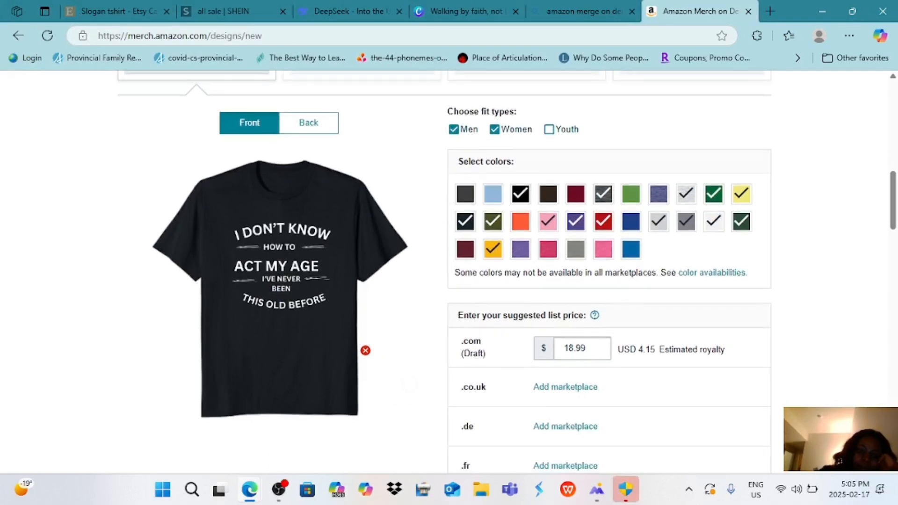
{"action": "left_click", "coordinate": [466, 194]}
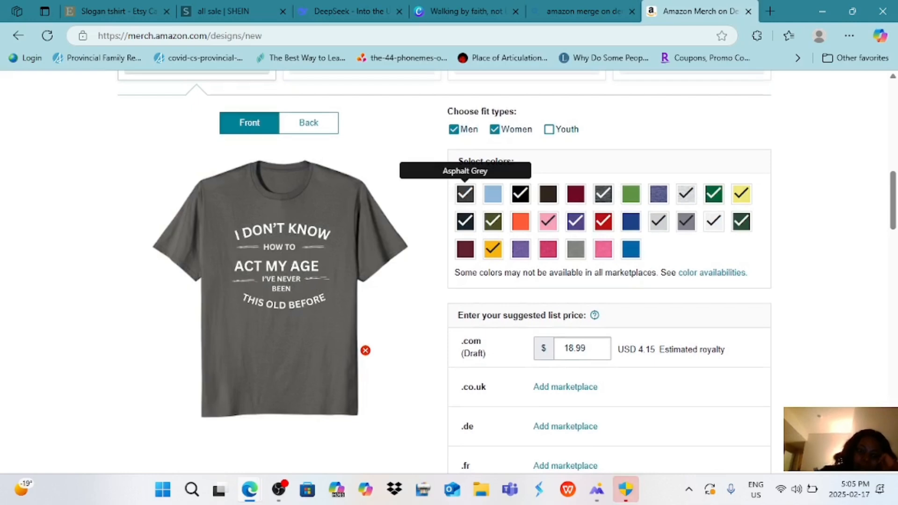
{"action": "left_click", "coordinate": [493, 194]}
{"action": "left_click", "coordinate": [521, 193]}
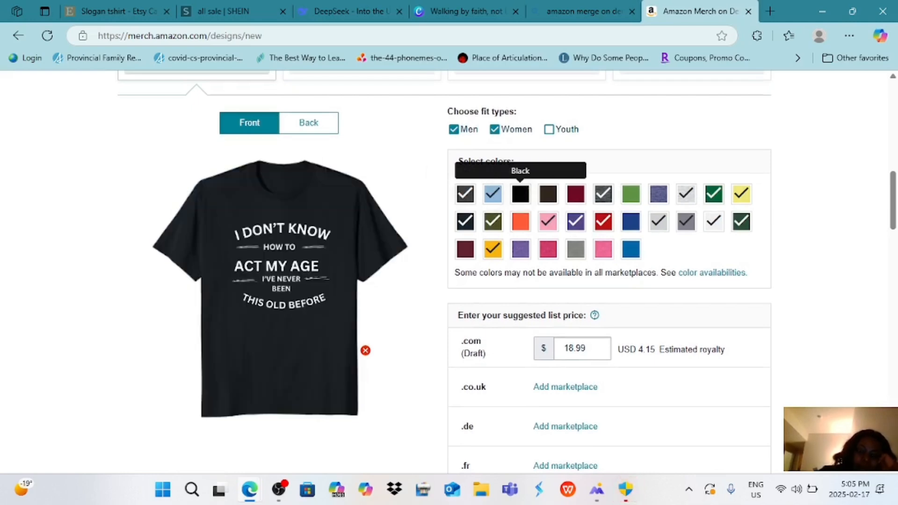
{"action": "left_click", "coordinate": [520, 194]}
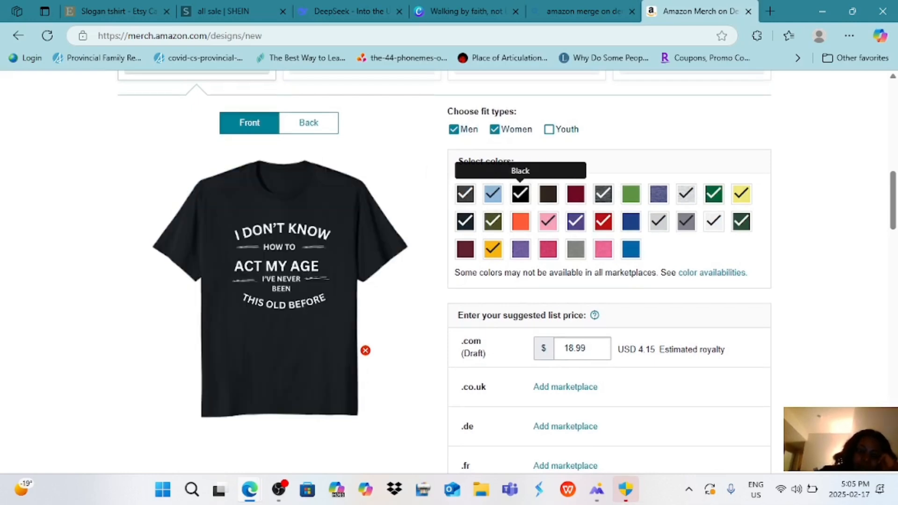
{"action": "left_click", "coordinate": [549, 193]}
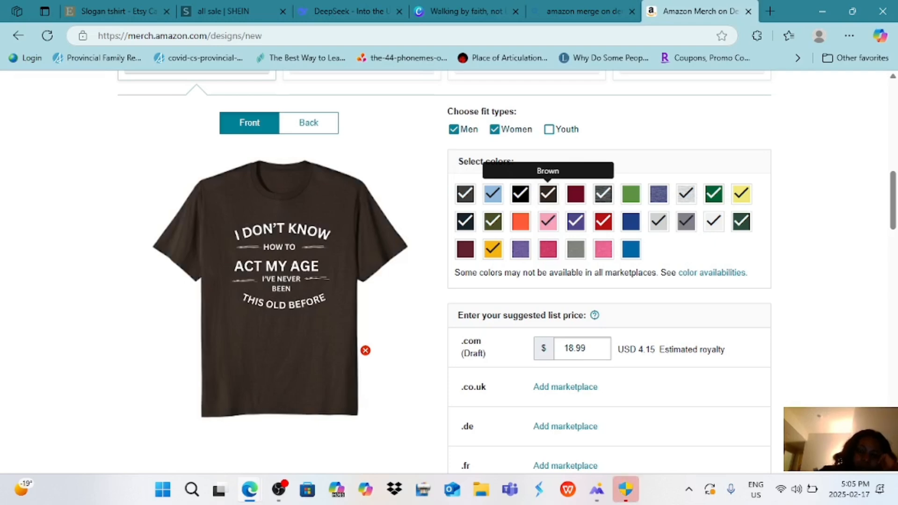
{"action": "left_click", "coordinate": [576, 193]}
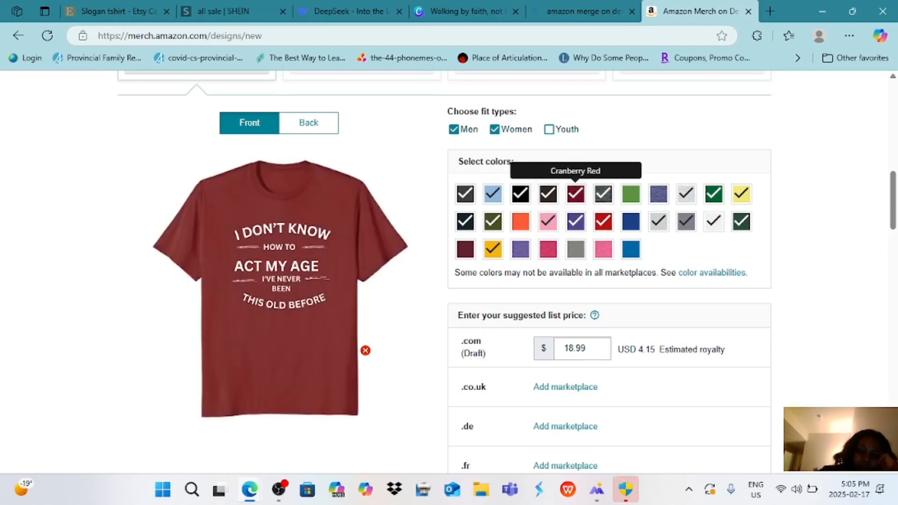
Deselect the Dark Heather Grey and Heather Grey shirt colours and select light green, leaving Heather Blue deselected.
{"action": "left_click", "coordinate": [604, 194]}
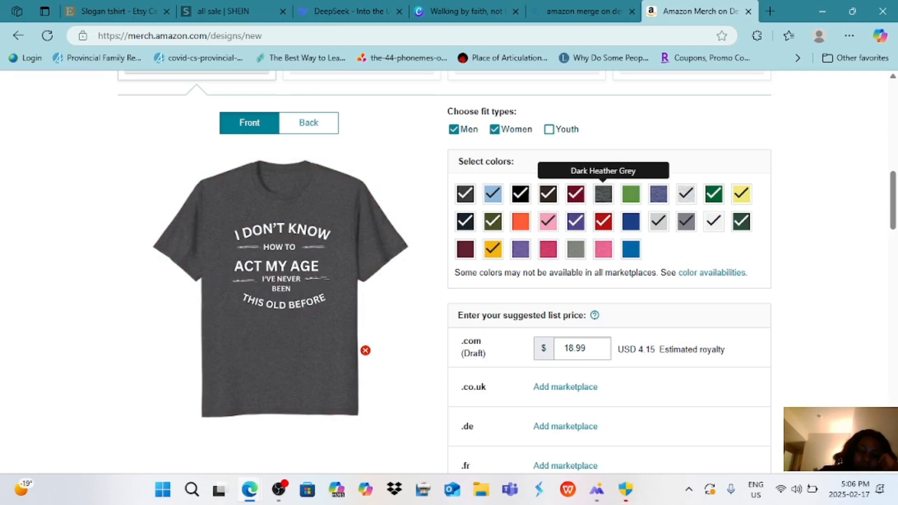
{"action": "left_click", "coordinate": [631, 193]}
{"action": "left_click", "coordinate": [659, 194]}
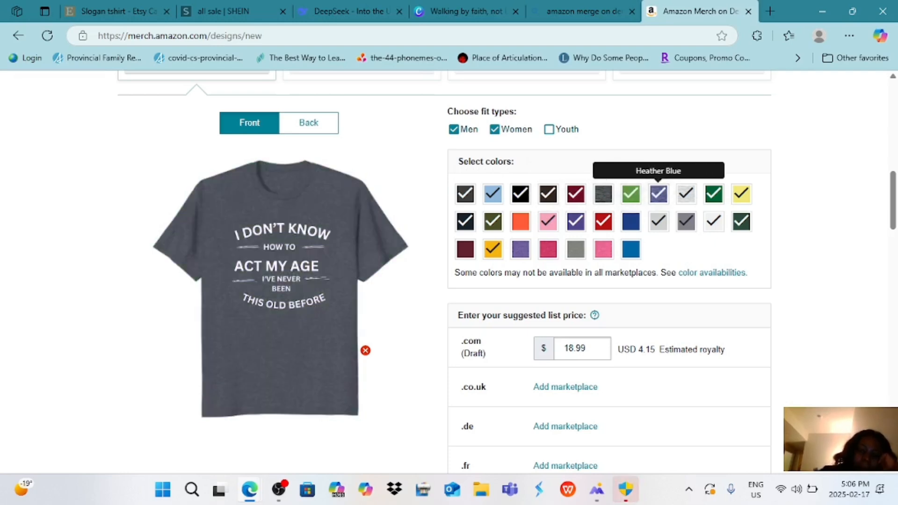
{"action": "left_click", "coordinate": [659, 194]}
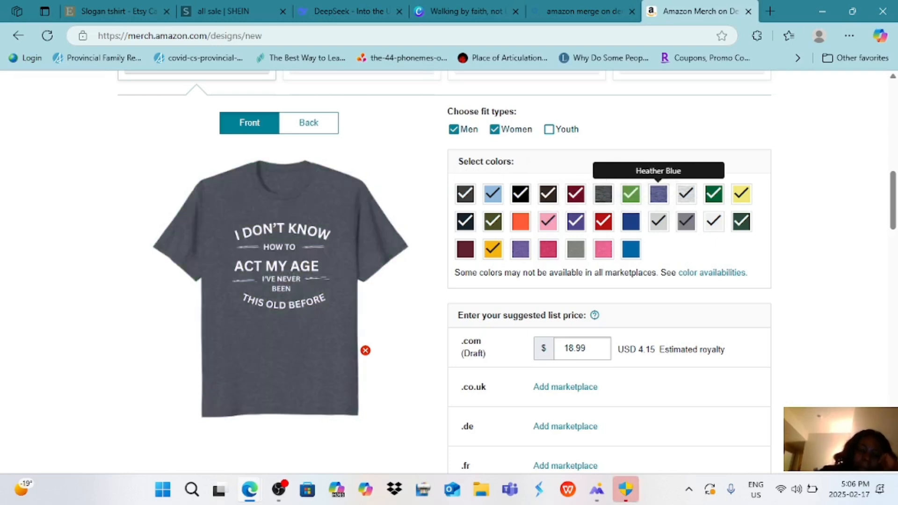
{"action": "left_click", "coordinate": [686, 193]}
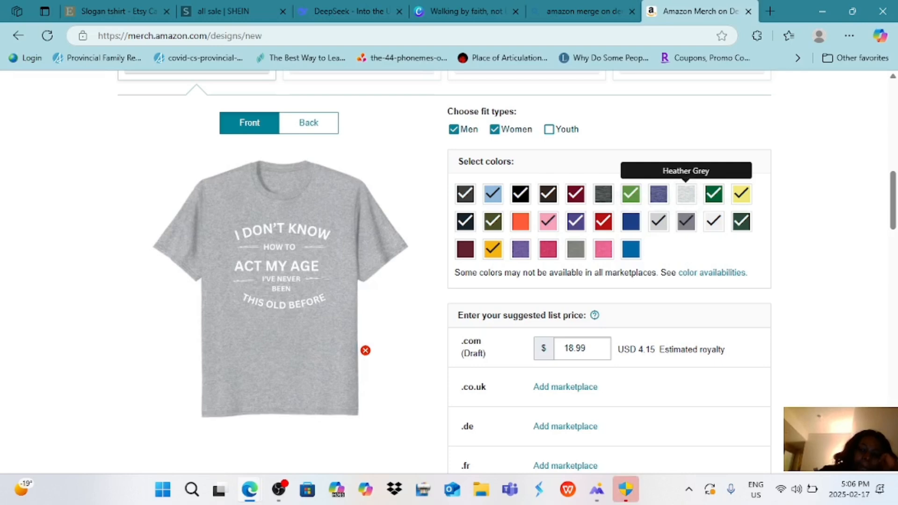
Select the Heather Blue, Heather Grey and Orange shirt colours and deselect the green, Lemon Yellow, Navy Blue and olive ones.
{"action": "left_click", "coordinate": [686, 194]}
{"action": "left_click", "coordinate": [714, 193]}
{"action": "left_click", "coordinate": [741, 194]}
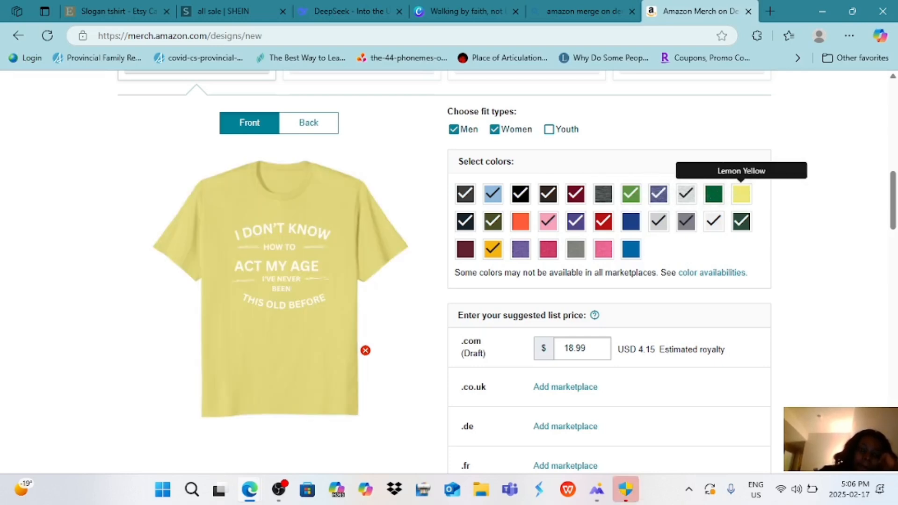
{"action": "left_click", "coordinate": [465, 222]}
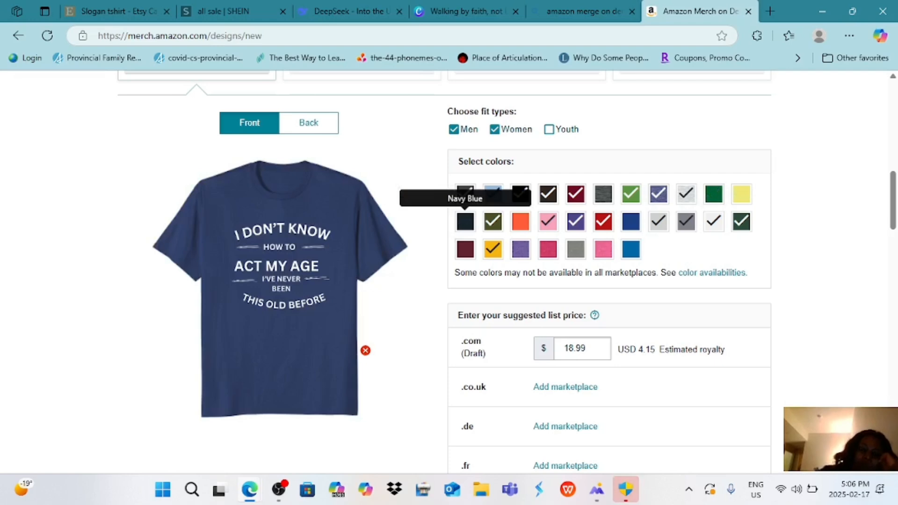
{"action": "left_click", "coordinate": [494, 221]}
{"action": "left_click", "coordinate": [520, 222]}
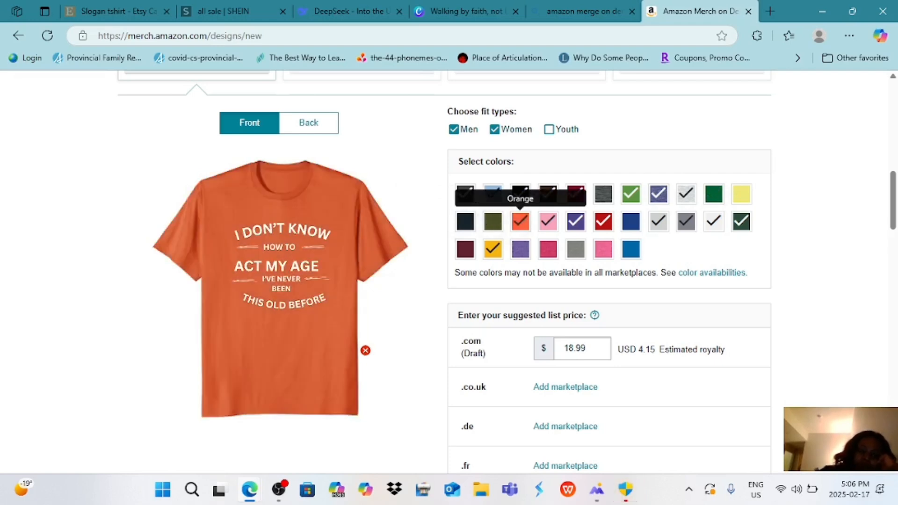
Deselect the light pink shirt colour and select royal blue, keeping purple and Red selected.
{"action": "left_click", "coordinate": [548, 222]}
{"action": "left_click", "coordinate": [576, 222]}
{"action": "left_click", "coordinate": [604, 221]}
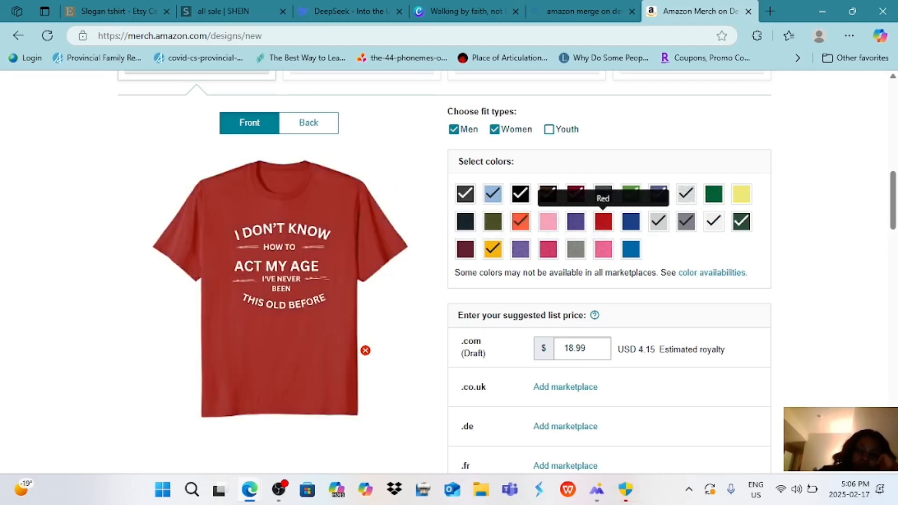
{"action": "left_click", "coordinate": [576, 221]}
{"action": "left_click", "coordinate": [631, 222]}
{"action": "left_click", "coordinate": [604, 222]}
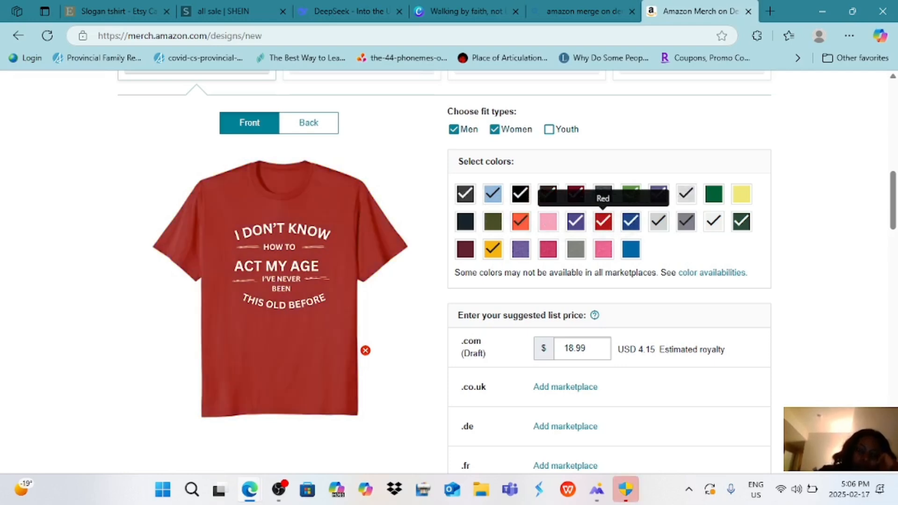
Deselect the slate grey and Dark Green shirt colours, keep Silver Grey selected and select the burgundy one.
{"action": "left_click", "coordinate": [659, 222]}
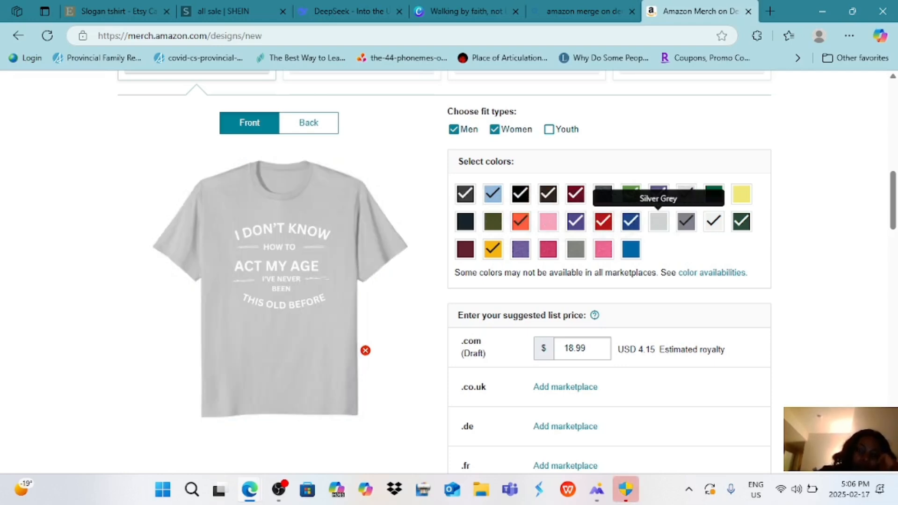
{"action": "left_click", "coordinate": [685, 222]}
{"action": "left_click", "coordinate": [658, 222]}
{"action": "left_click", "coordinate": [741, 222]}
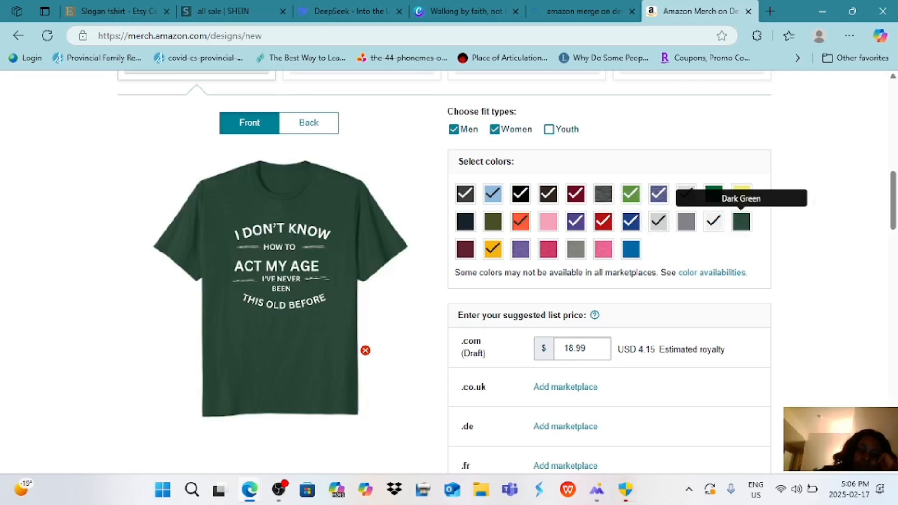
{"action": "left_click", "coordinate": [465, 249]}
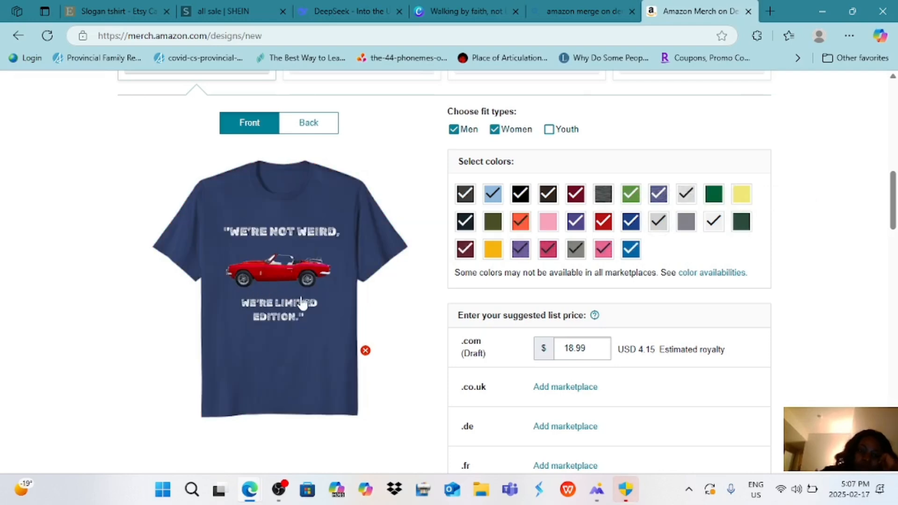
Deselect the Baby Blue and Black colours for the "We're Not Weird, We're Limited Edition" shirt.
{"action": "left_click", "coordinate": [493, 193]}
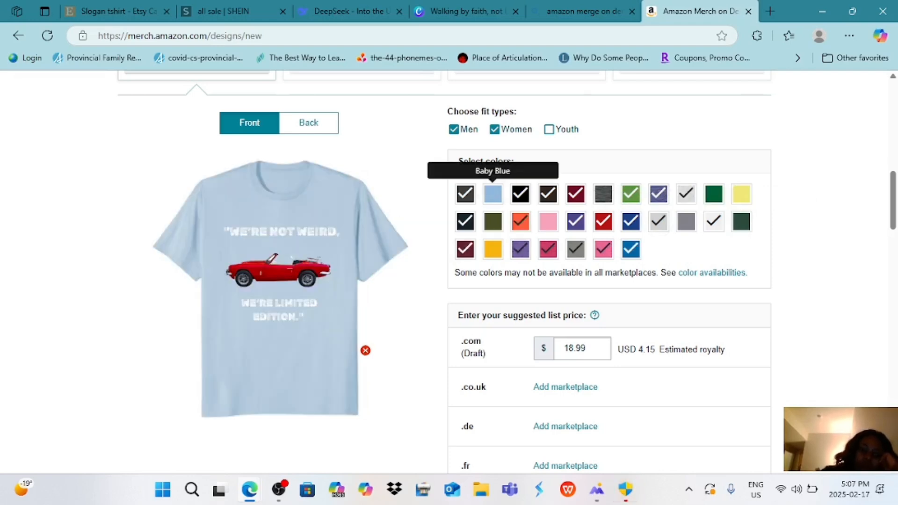
{"action": "left_click", "coordinate": [520, 194]}
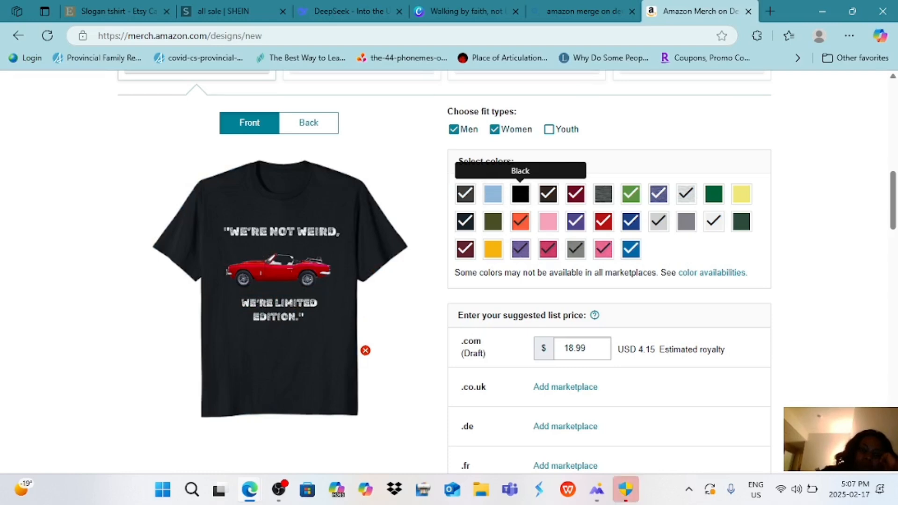
{"action": "scroll", "coordinate": [520, 194], "scroll_direction": "down", "scroll_amount": 1}
{"action": "left_click", "coordinate": [547, 185]}
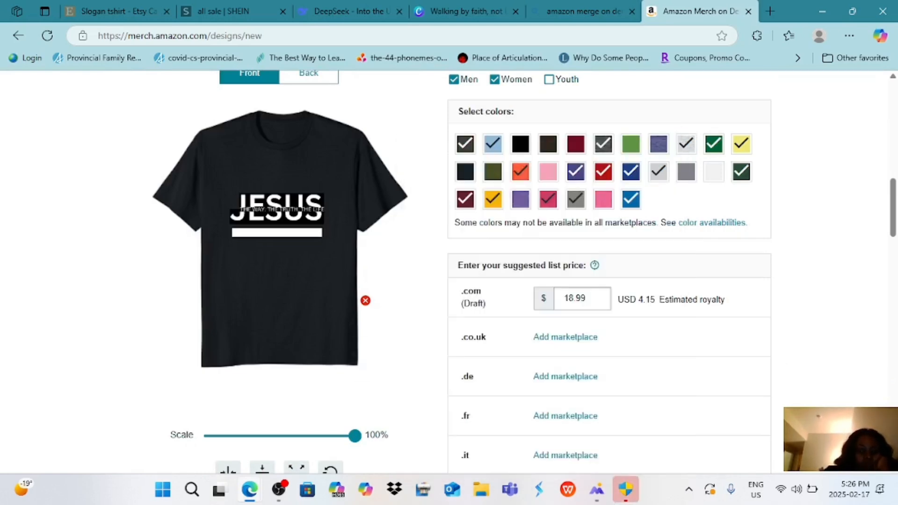
Select Navy Blue, Brown and Black for the "JESUS" shirt and deselect green, Dark Green and Sapphire Blue.
{"action": "left_click", "coordinate": [465, 172]}
{"action": "left_click", "coordinate": [548, 144]}
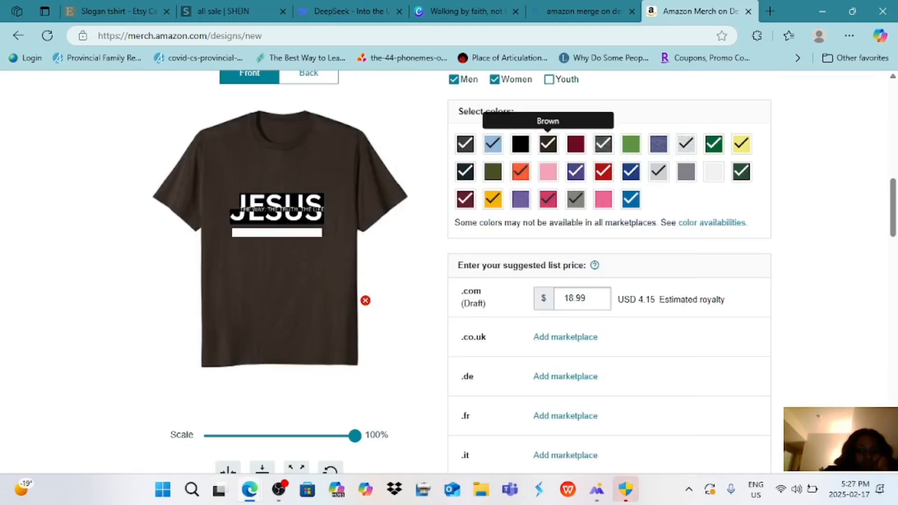
{"action": "left_click", "coordinate": [520, 143]}
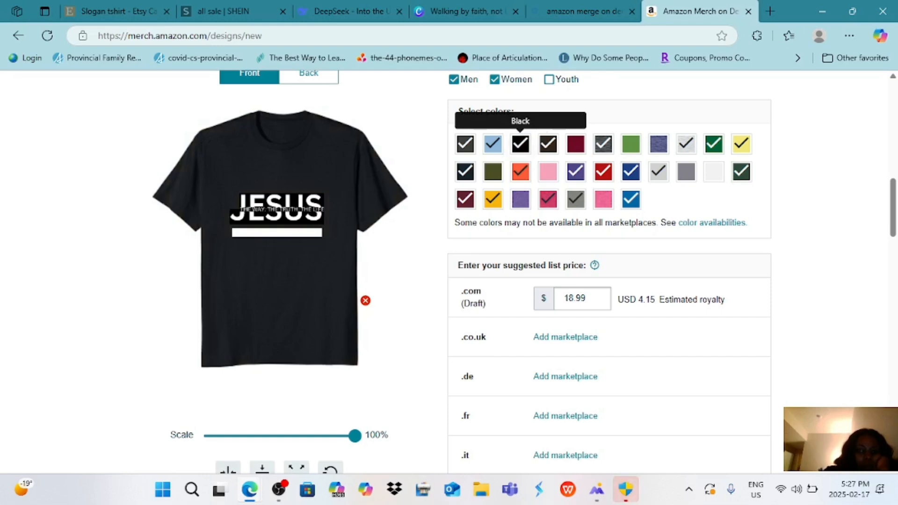
{"action": "left_click", "coordinate": [714, 143]}
{"action": "left_click", "coordinate": [741, 171]}
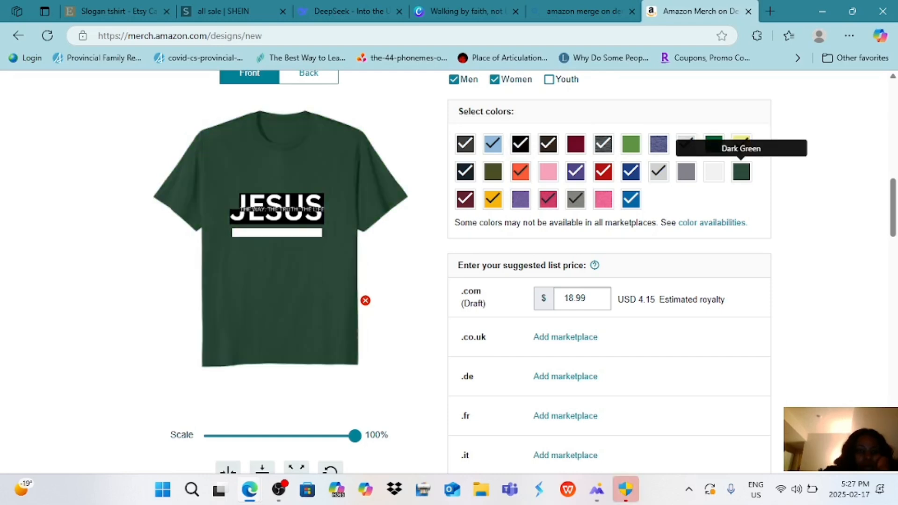
{"action": "left_click", "coordinate": [631, 199]}
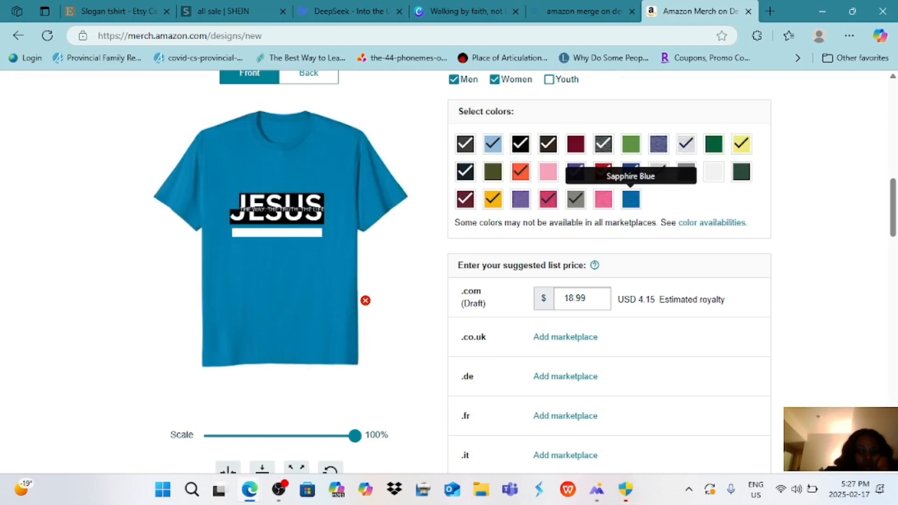
Select the olive, Cranberry Red and Heather Blue colours for the "JESUS" shirt and deselect Brown.
{"action": "left_click", "coordinate": [493, 172]}
{"action": "left_click", "coordinate": [576, 144]}
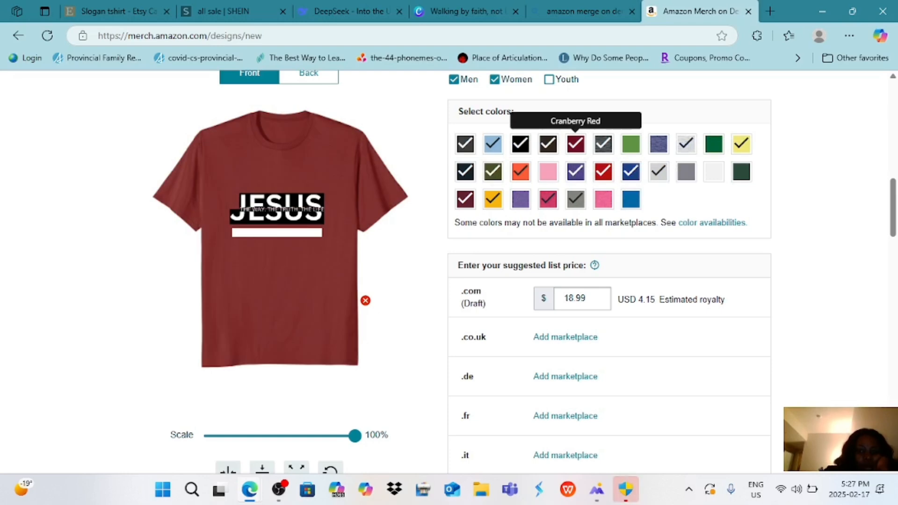
{"action": "left_click", "coordinate": [548, 144]}
{"action": "left_click", "coordinate": [658, 143]}
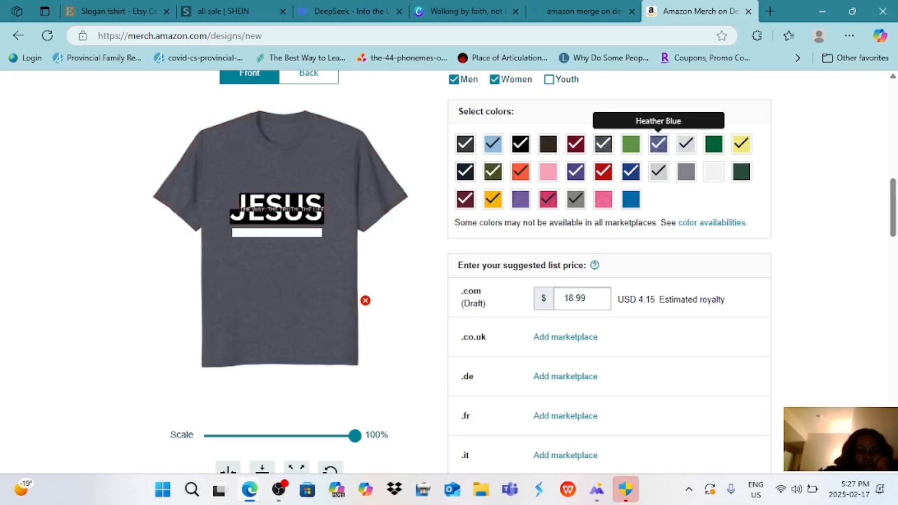